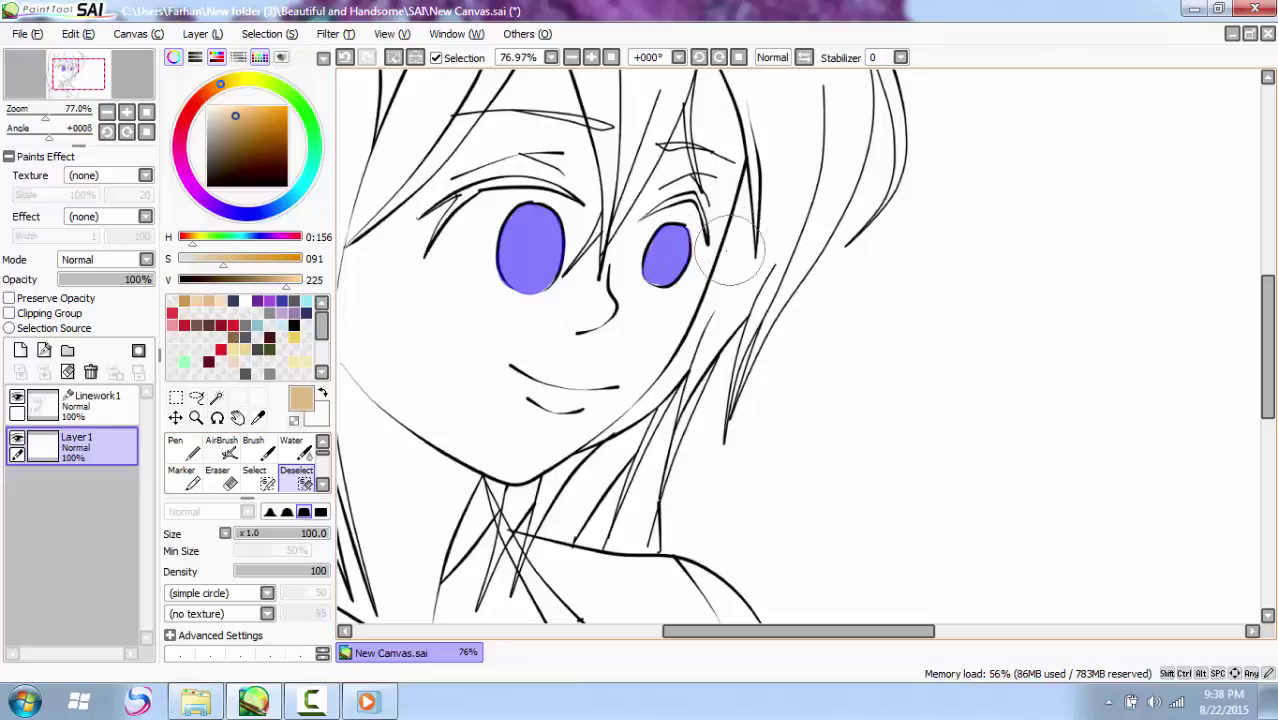
Step: Save a green (H 2:068, S 156, V 183) as a swatch, fill the selected irises with it using Bucket, and deselect
click(313, 130)
drag(247, 120, 256, 129)
right_click(171, 361)
click(194, 400)
click(322, 485)
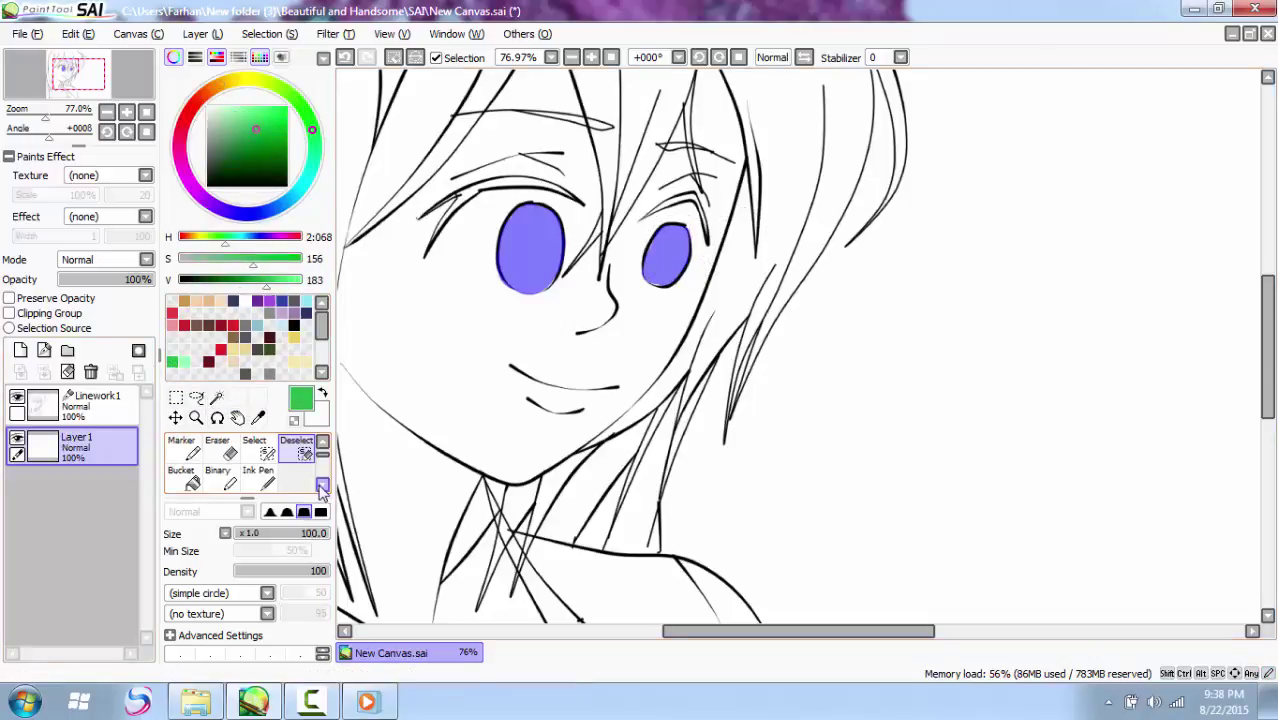
click(184, 479)
click(523, 260)
key(ctrl+d)
Step: Paint a selection over the upper whites of both eyes with the Select brush at size 25
click(254, 447)
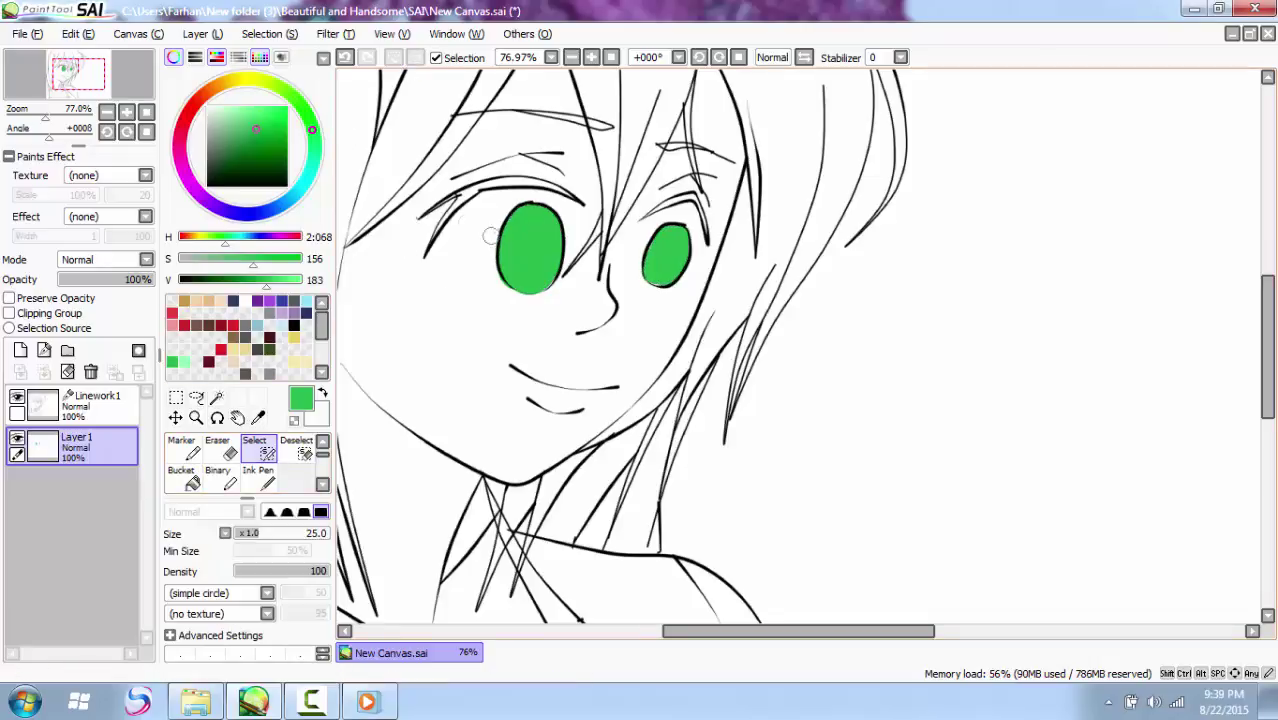
mouse_move(475, 210)
mouse_down()
mouse_move(434, 256)
mouse_move(486, 241)
mouse_move(465, 217)
mouse_move(529, 194)
mouse_move(571, 218)
mouse_up()
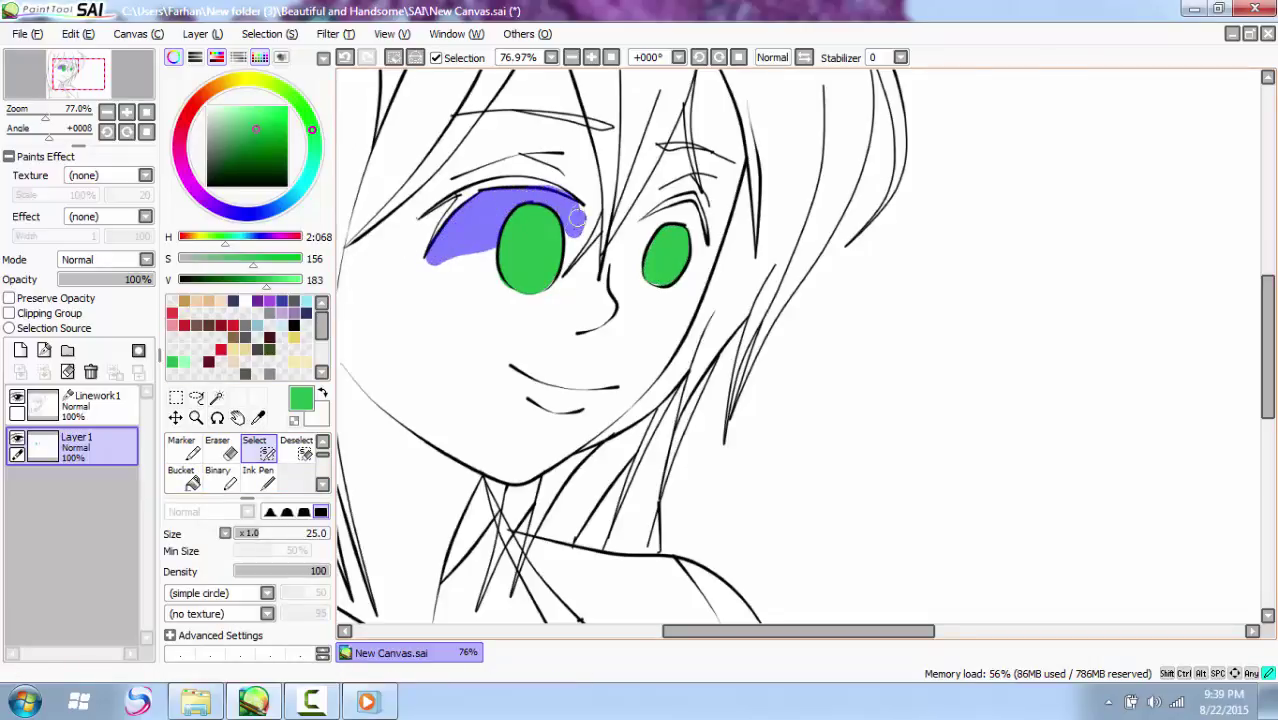
mouse_move(649, 227)
mouse_down()
mouse_move(692, 232)
mouse_move(689, 209)
mouse_move(697, 246)
mouse_up()
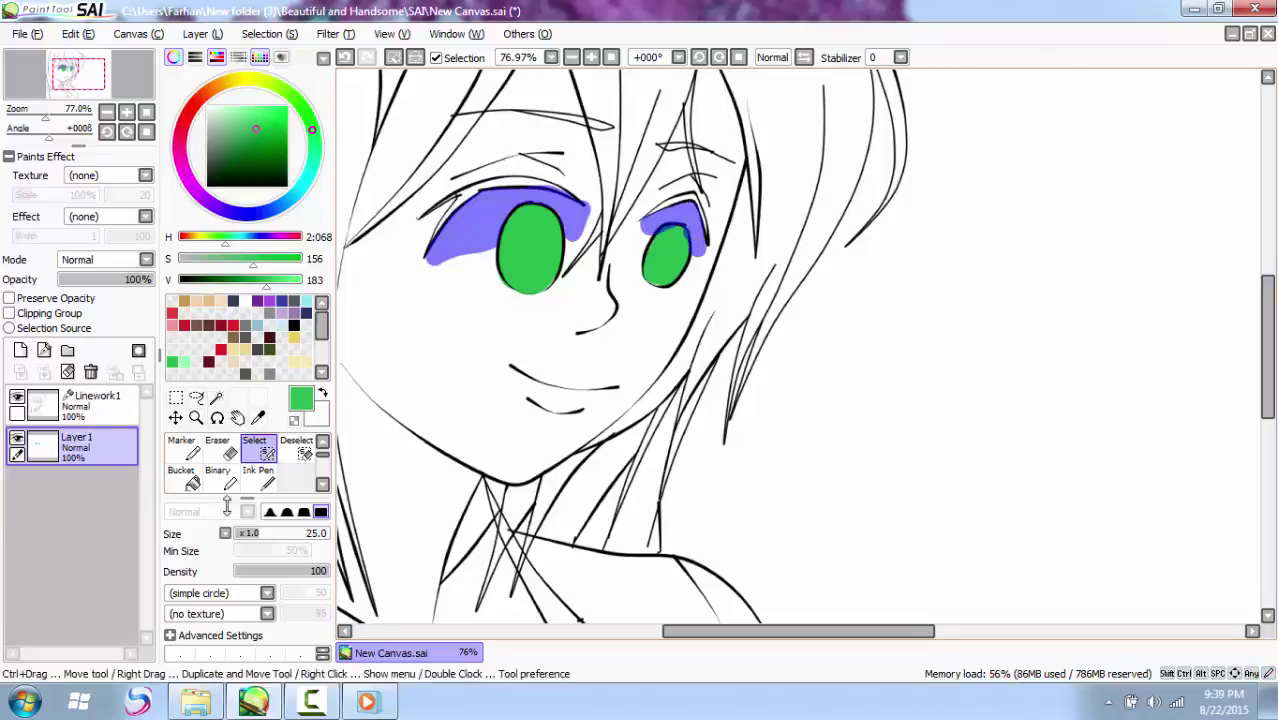
click(196, 702)
double_click(374, 363)
click(369, 702)
click(196, 702)
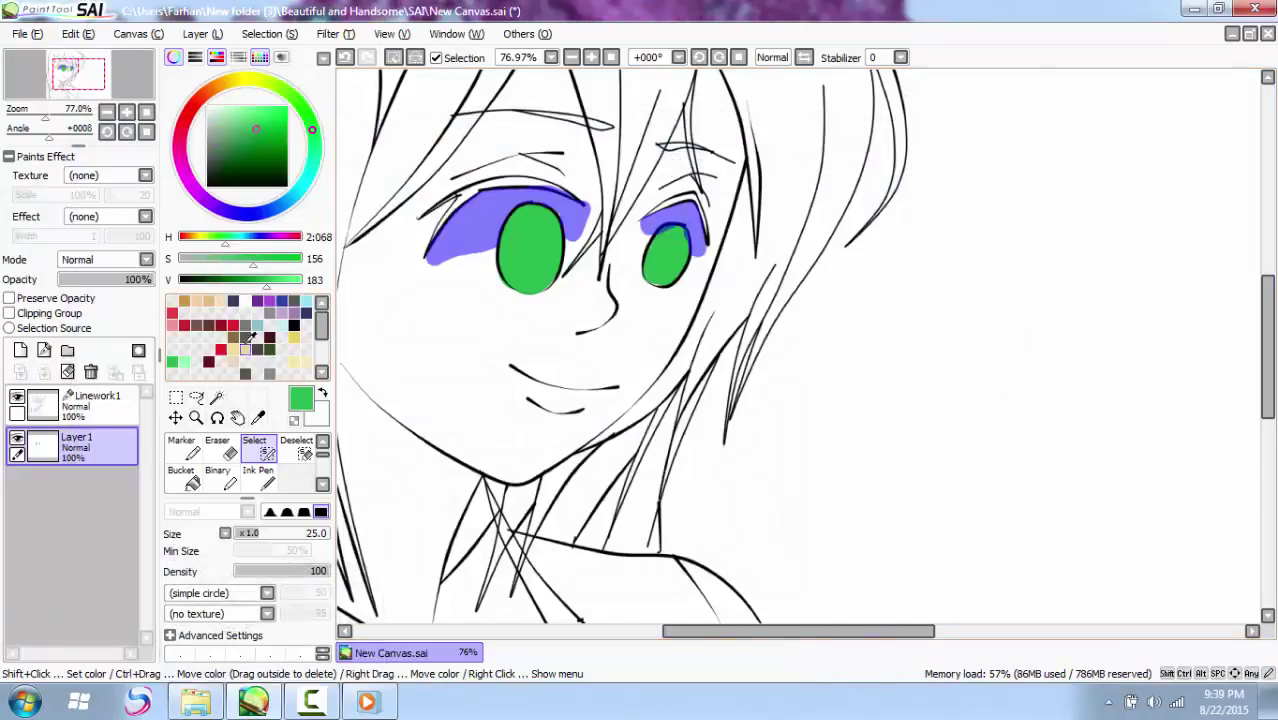
Step: Complete the eye-white selection, trim it off the irises, fill it with mid grey (S 000, V 141), and deselect
drag(643, 230, 698, 254)
click(296, 450)
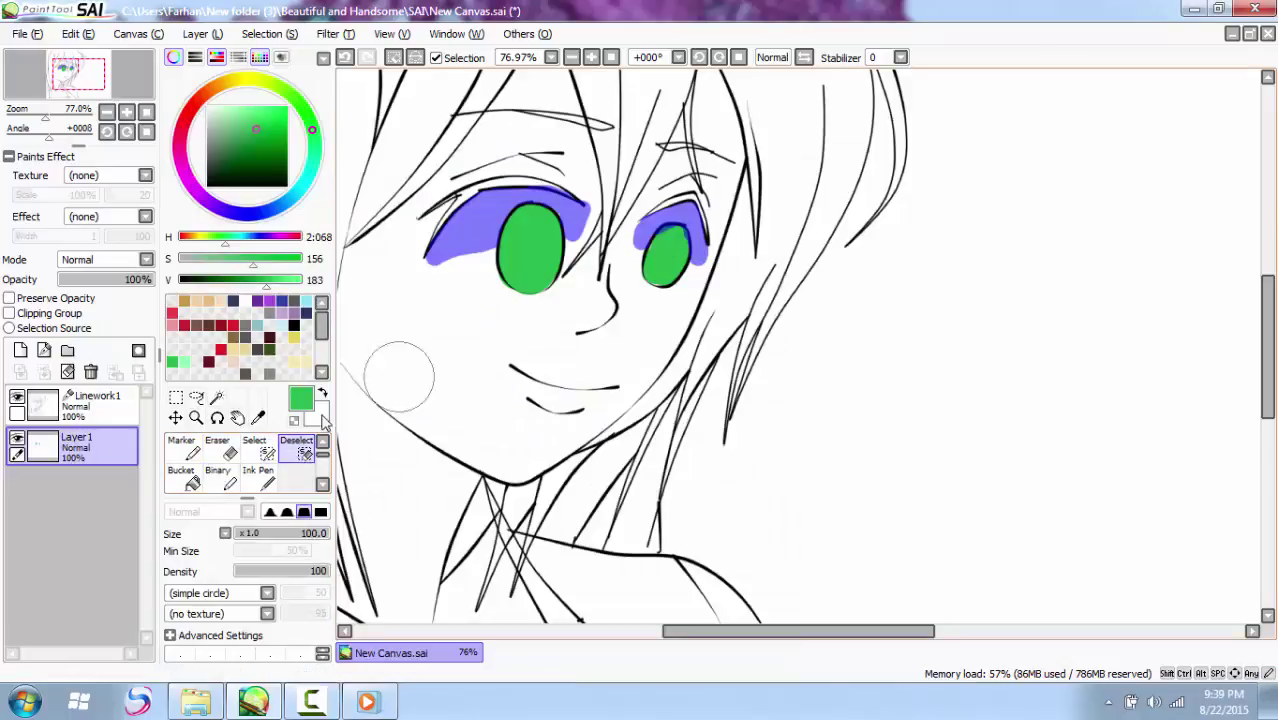
click(181, 478)
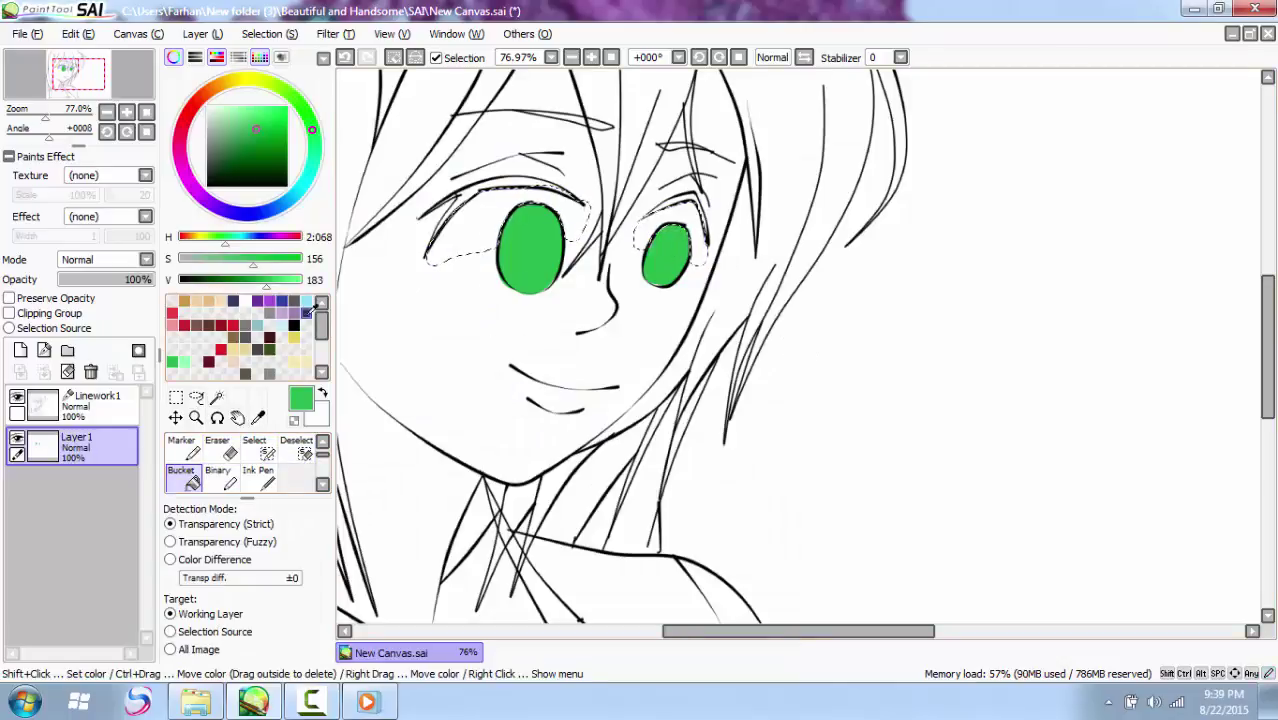
click(207, 141)
click(474, 250)
click(688, 218)
key(ctrl+d)
Step: Soften the lower edges of the grey shadows in both eyes with the Blur tool at size 25
click(322, 484)
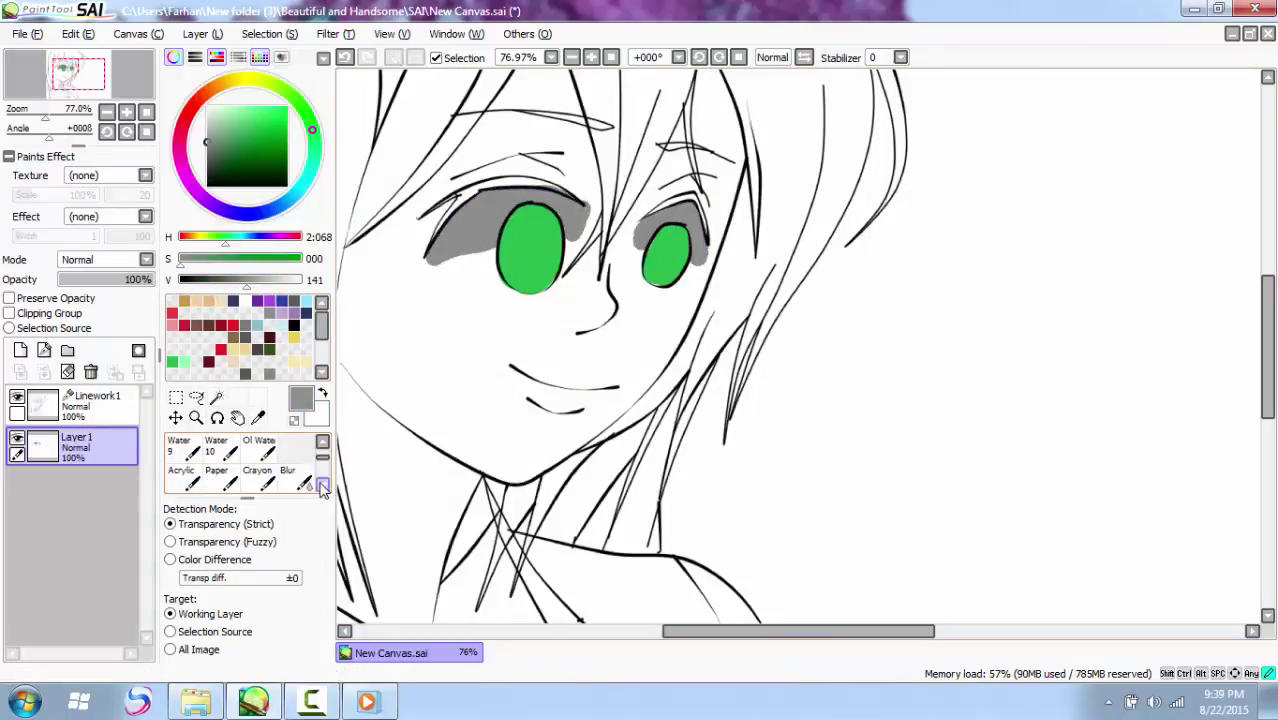
click(296, 478)
mouse_move(456, 256)
mouse_down()
mouse_move(467, 238)
mouse_move(466, 258)
mouse_move(441, 258)
mouse_move(465, 240)
mouse_up()
key(ctrl+z)
key(ctrl+z)
click(259, 534)
drag(574, 240, 575, 218)
mouse_move(636, 236)
mouse_down()
mouse_move(627, 248)
mouse_move(697, 250)
mouse_move(697, 214)
mouse_up()
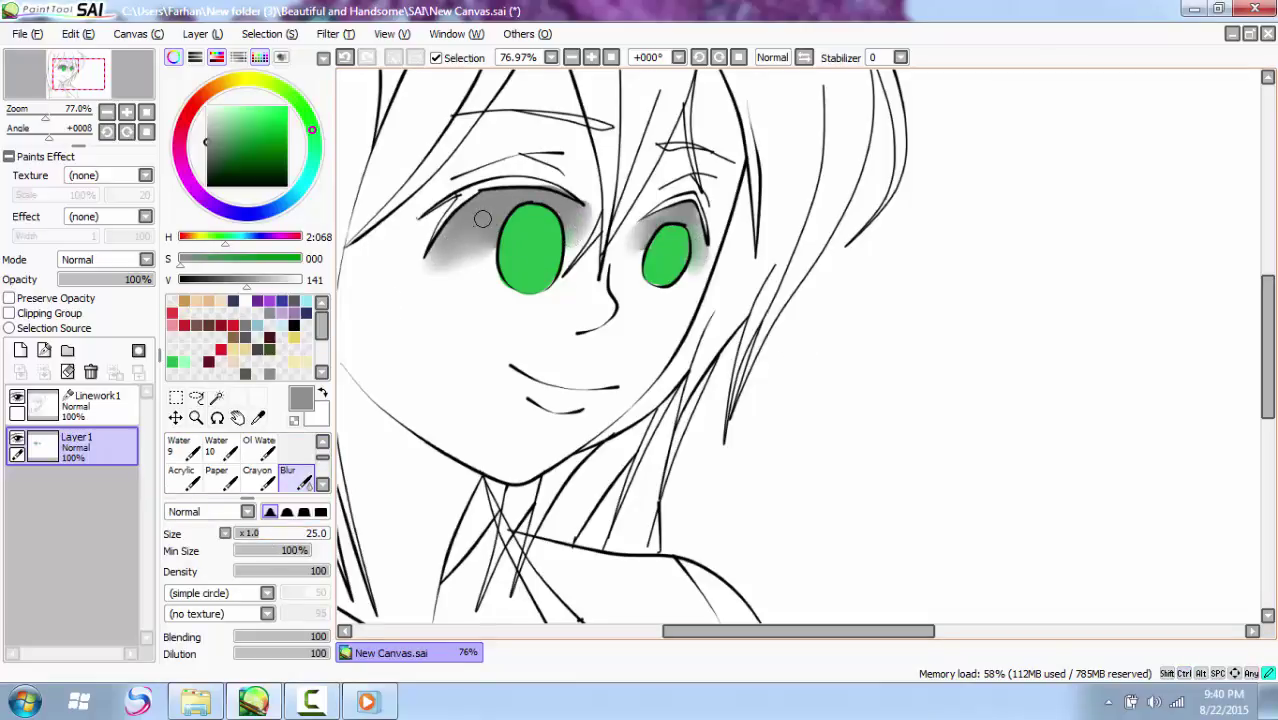
click(270, 350)
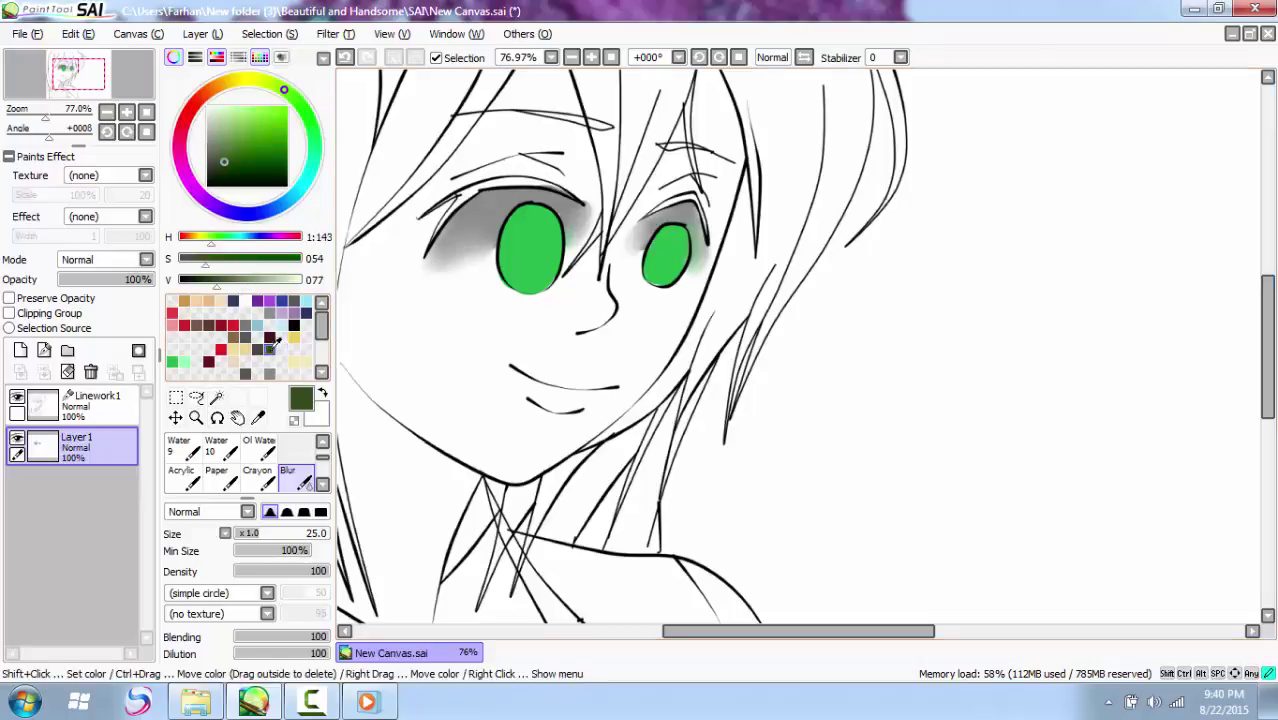
click(322, 442)
click(258, 450)
click(250, 532)
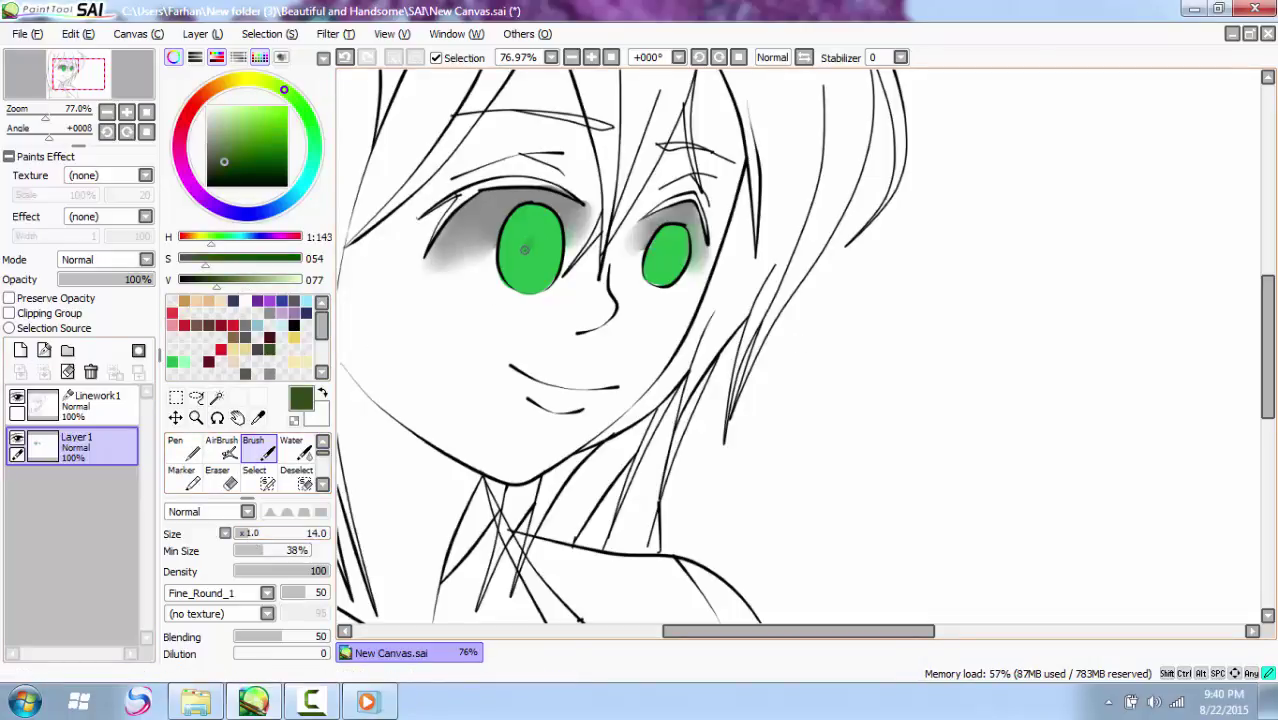
click(322, 485)
click(260, 480)
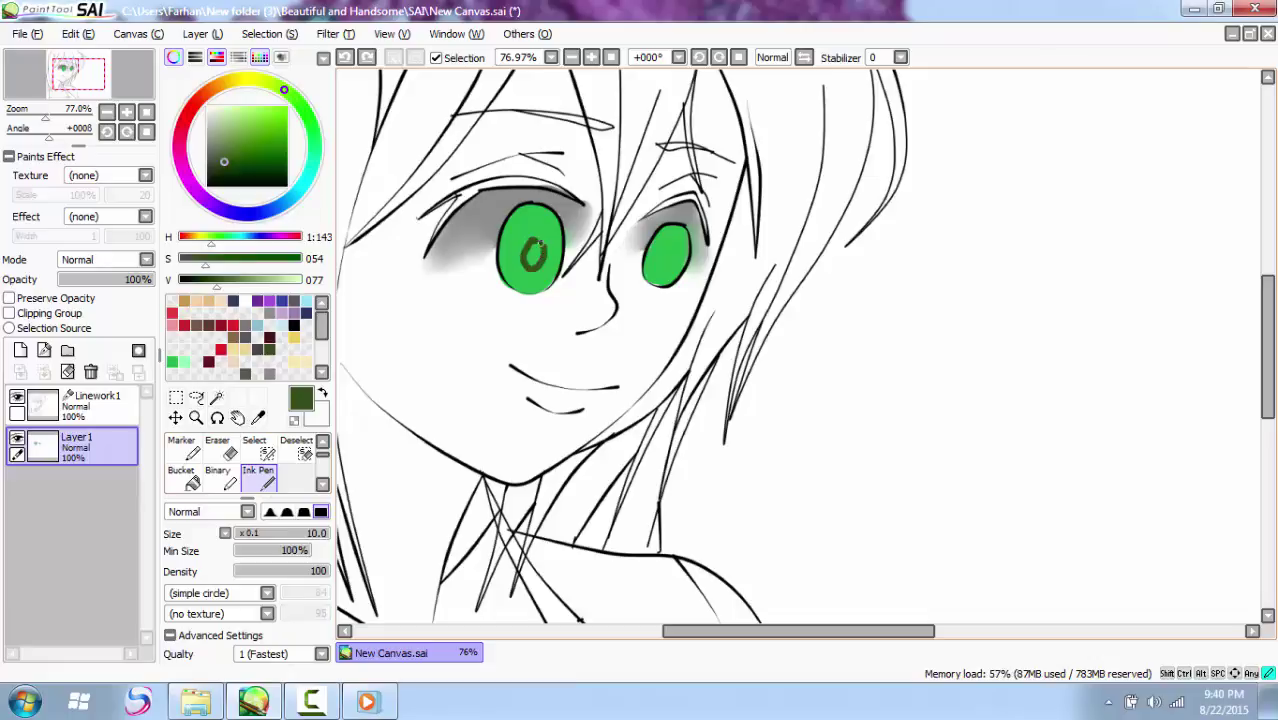
key(ctrl+z)
Step: Save a dark green (H 2:011, S 150, V 078) as a swatch and draw pupil outlines and centre lines in both irises with Ink Pen size 1.7
click(254, 161)
click(307, 115)
right_click(193, 348)
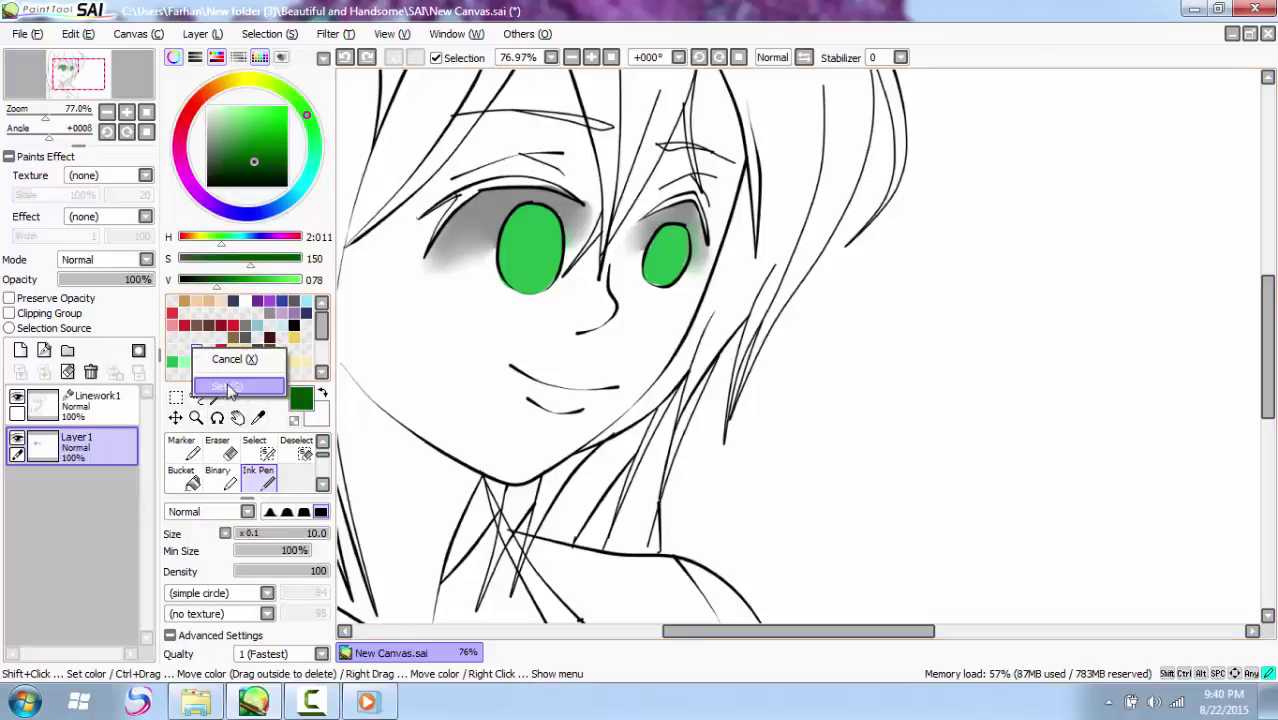
click(229, 387)
click(253, 535)
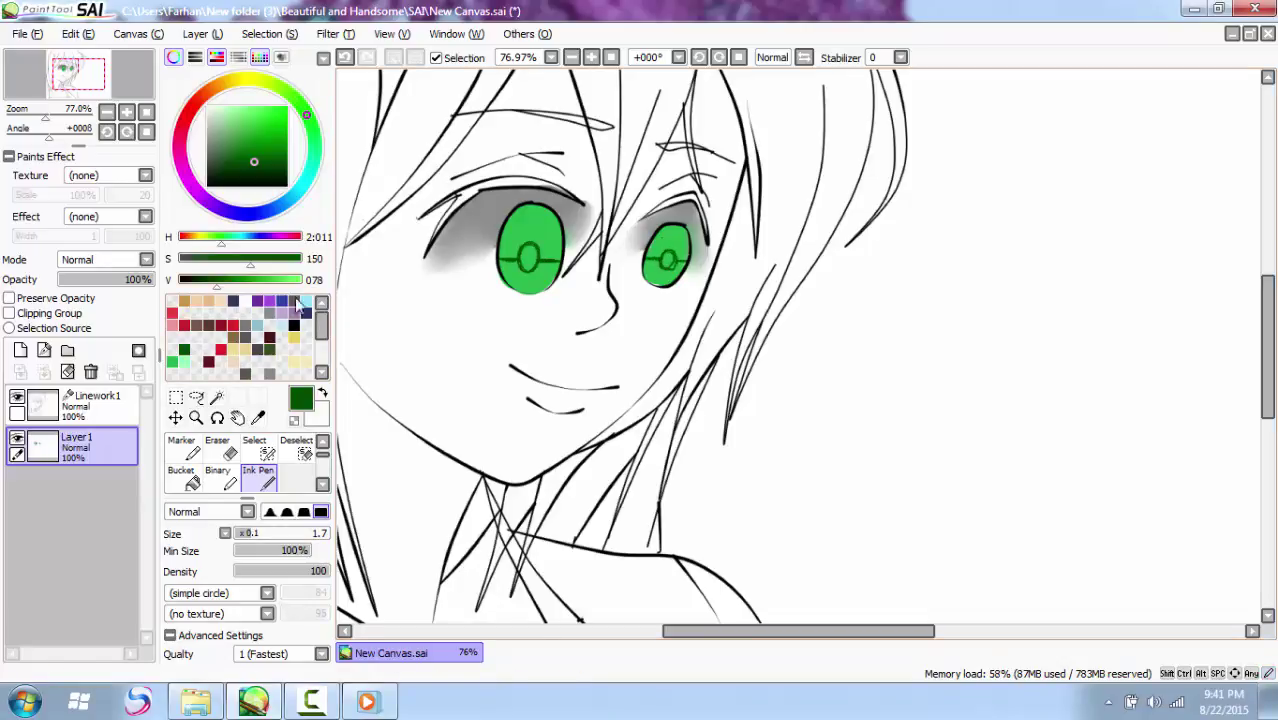
Step: Save a green with S 120 and V 104 as a swatch and paint the upper halves of both irises using Brush size 14
drag(217, 284, 229, 284)
right_click(172, 349)
click(206, 388)
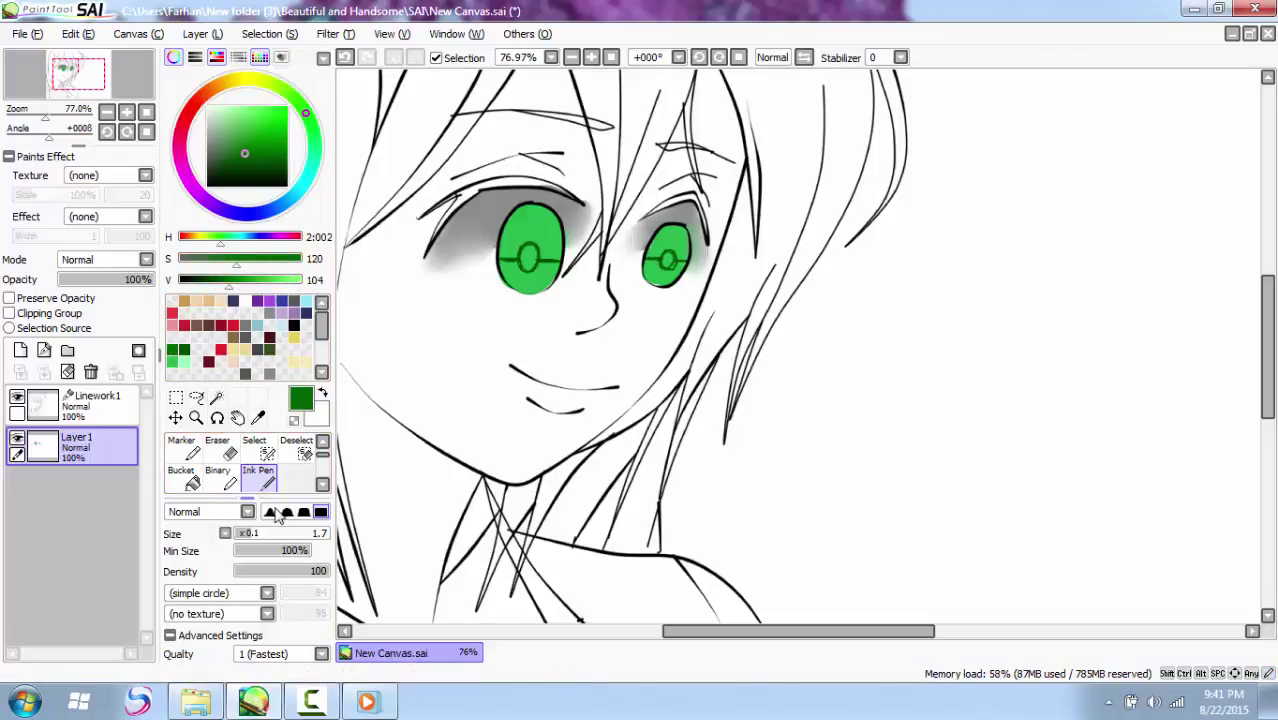
click(322, 441)
click(254, 447)
drag(535, 210, 544, 230)
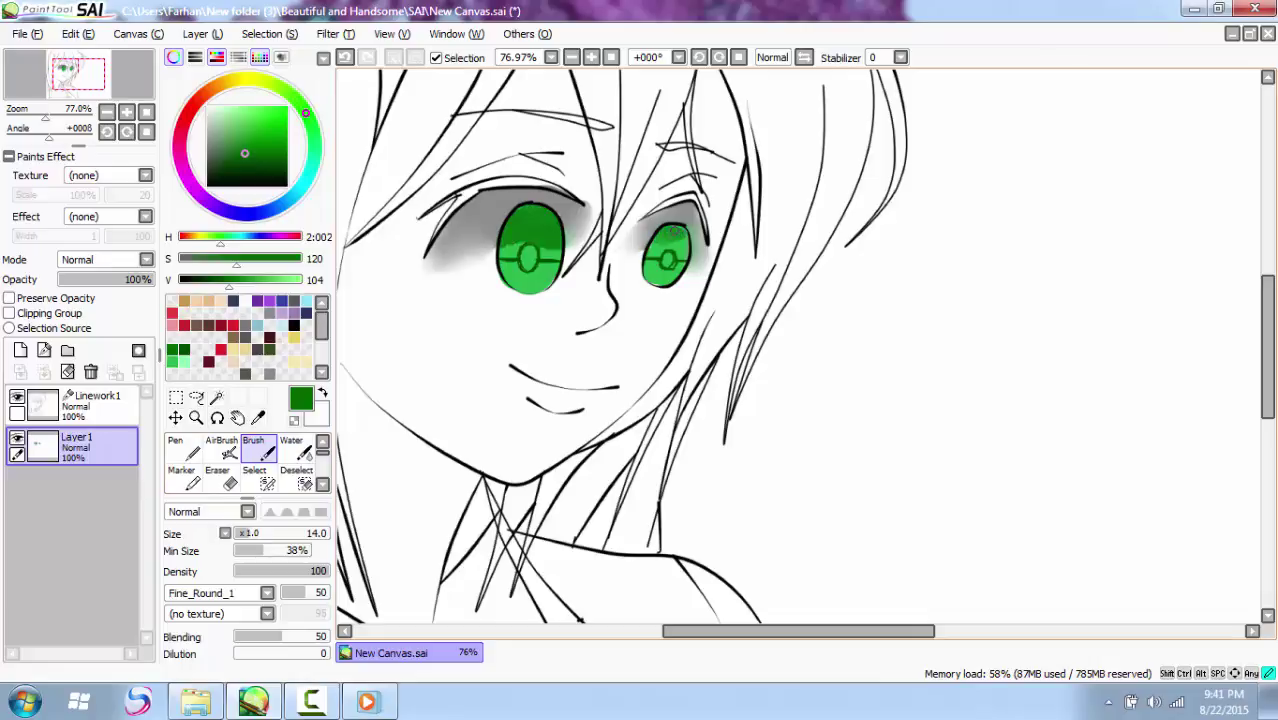
Step: Shade the upper parts of both irises with a duller green swatch (S 065, V 104) and blend the shading with Blur
drag(237, 264, 211, 264)
right_click(197, 350)
click(225, 389)
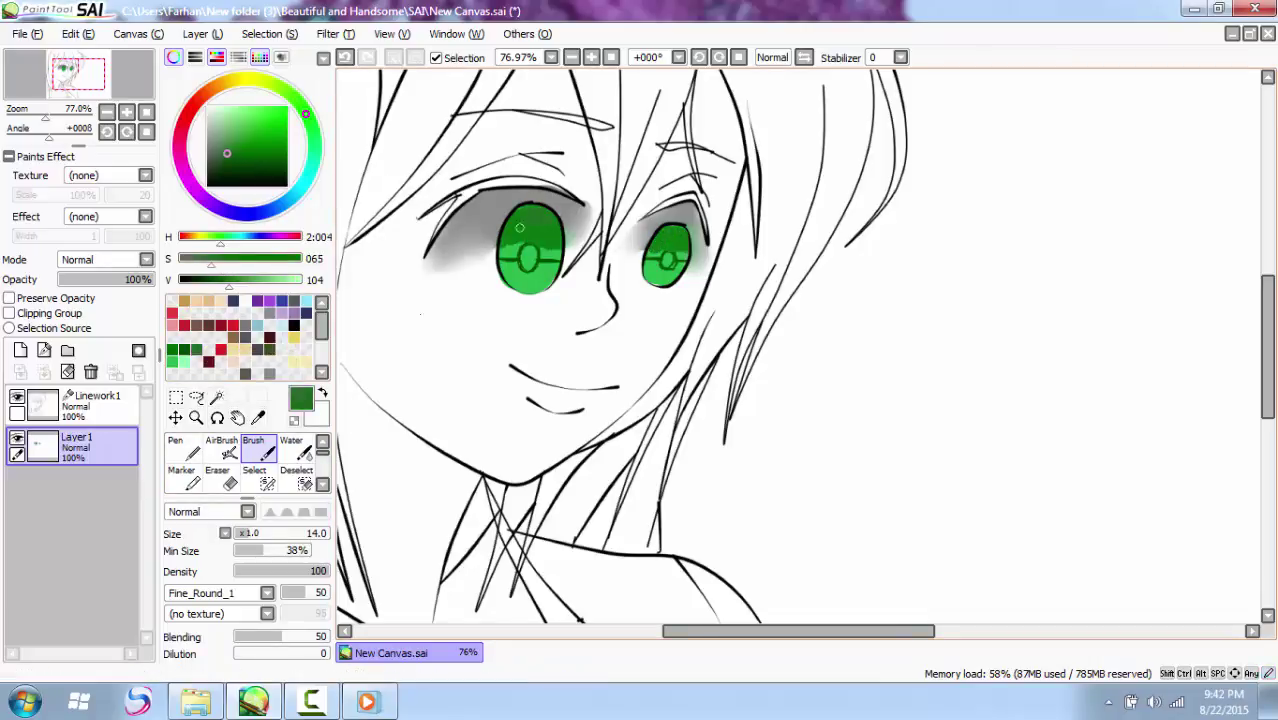
click(322, 485)
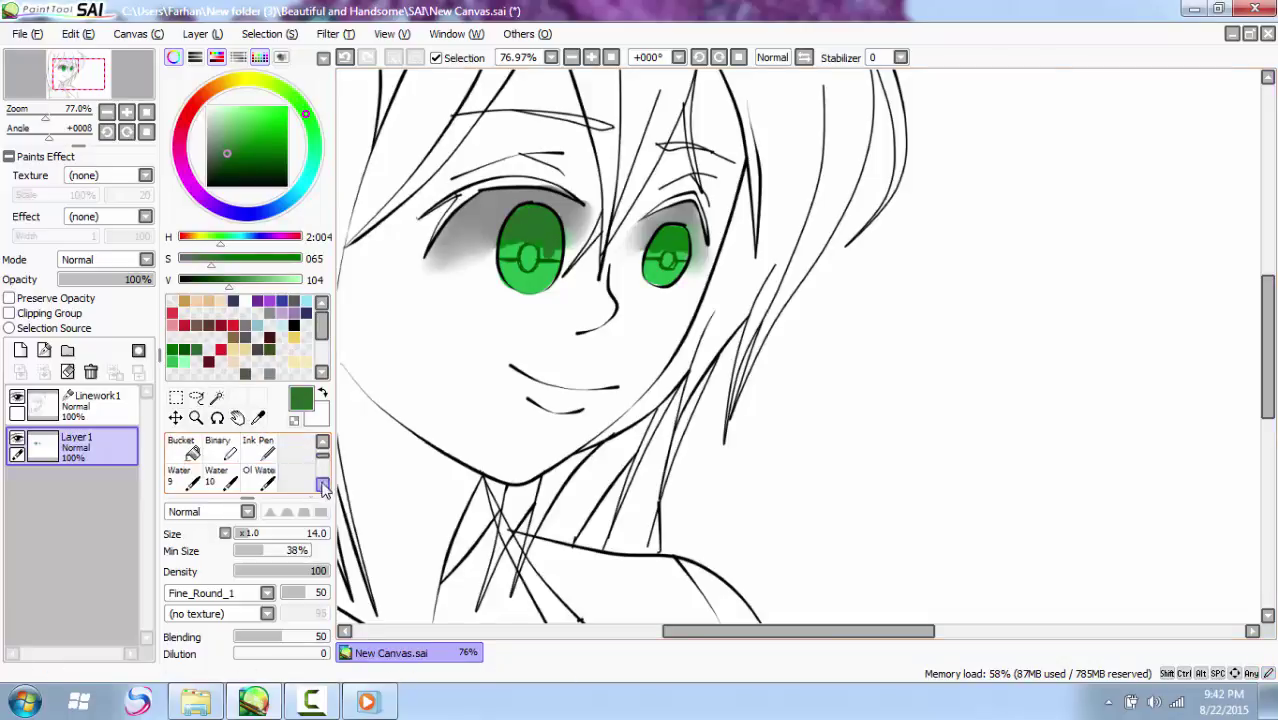
click(296, 479)
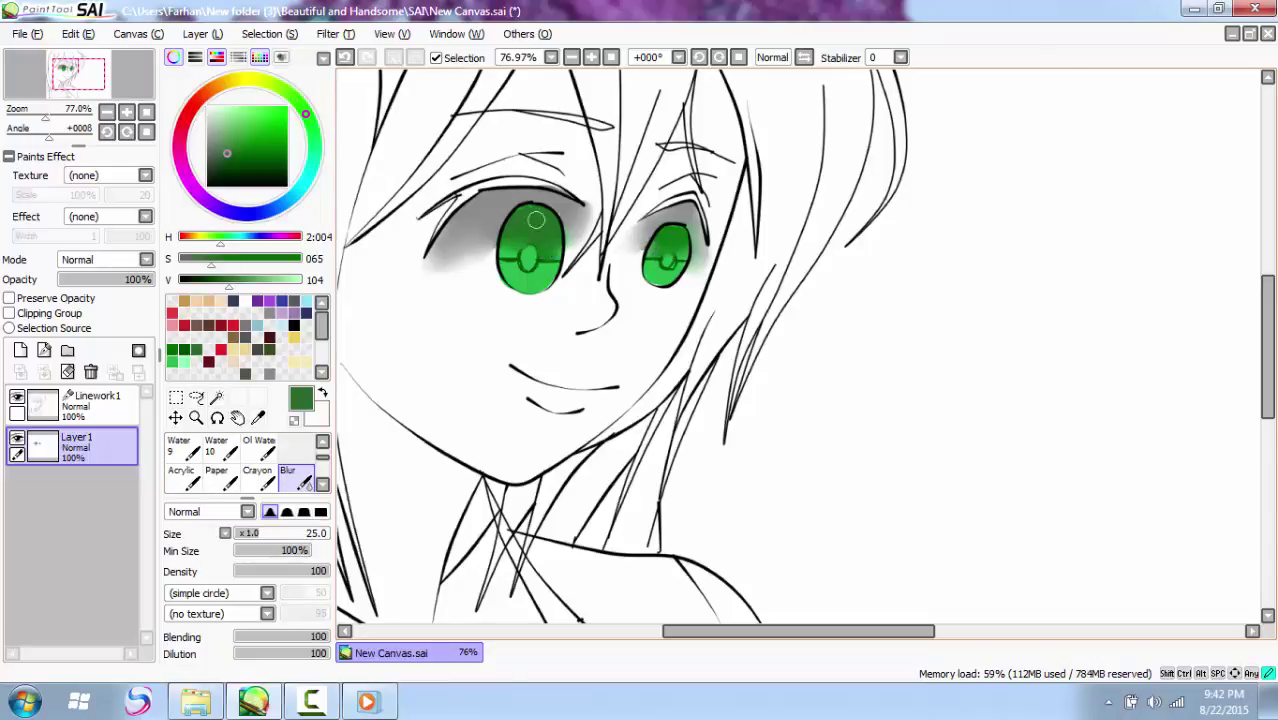
Step: Add a new layer above the eye colour layer and set its blending mode to Luminosity
click(20, 350)
click(105, 259)
click(100, 340)
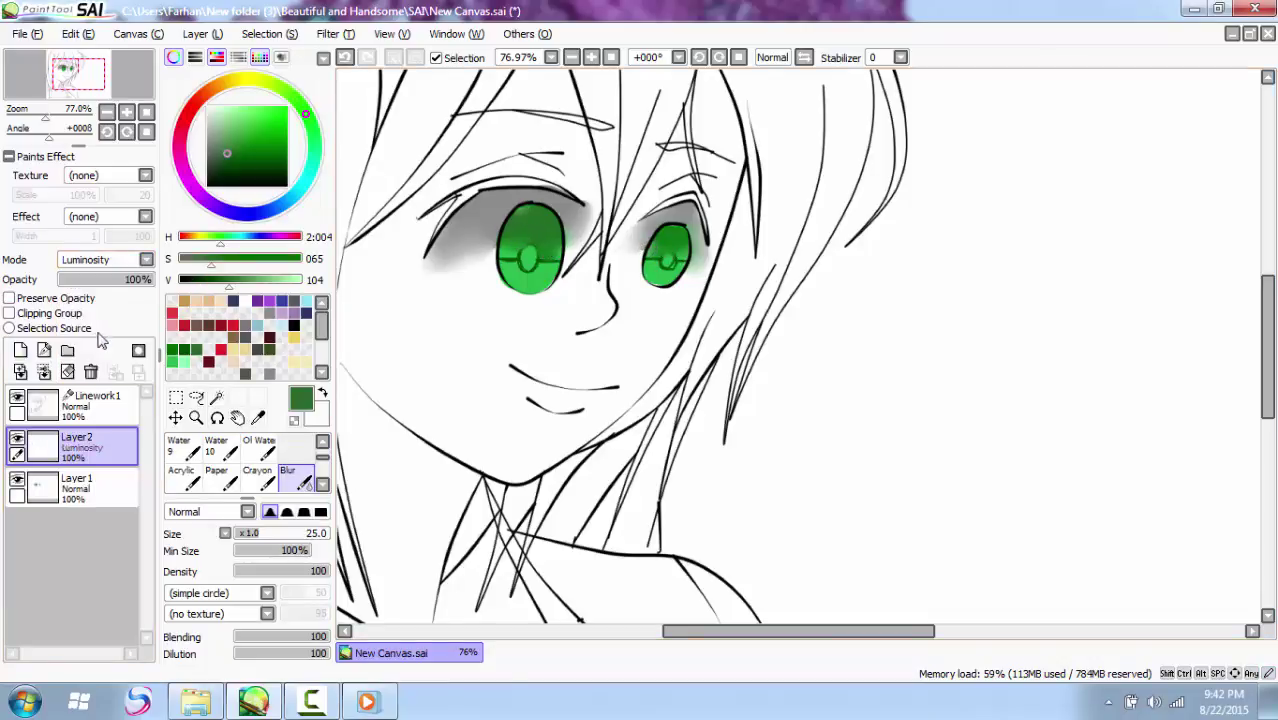
click(185, 362)
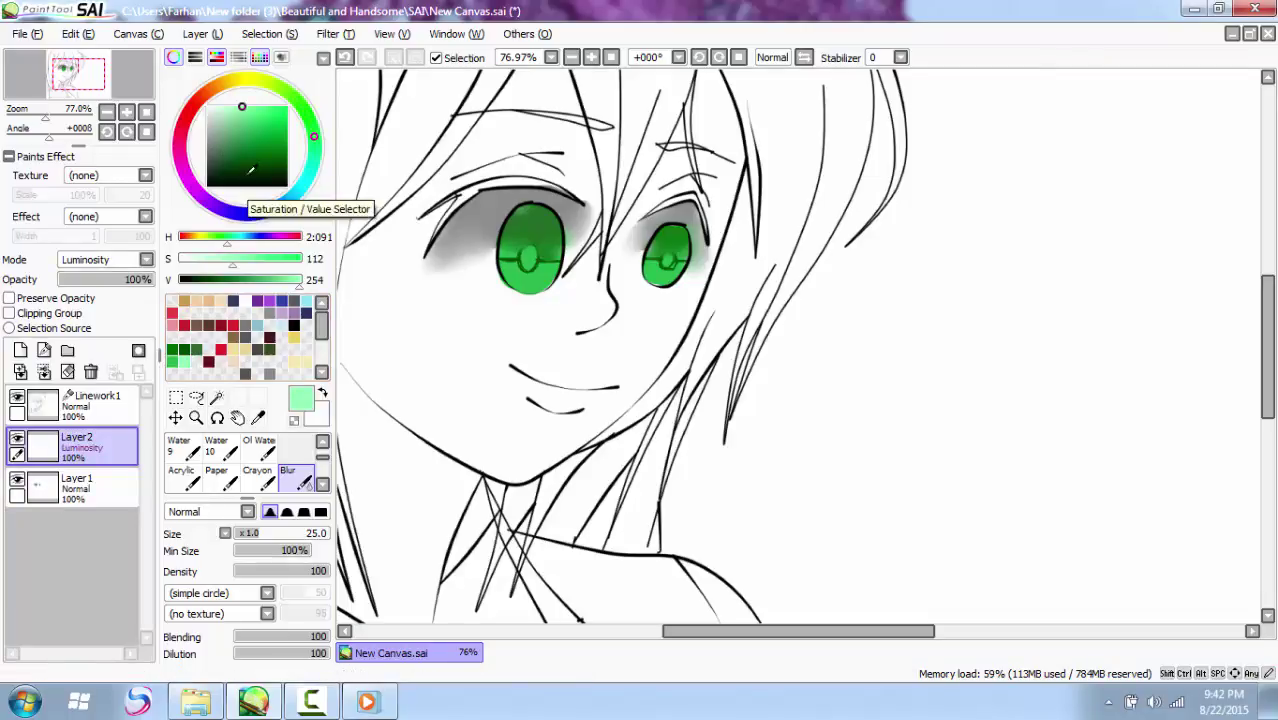
click(322, 442)
click(258, 450)
key(bracketleft)
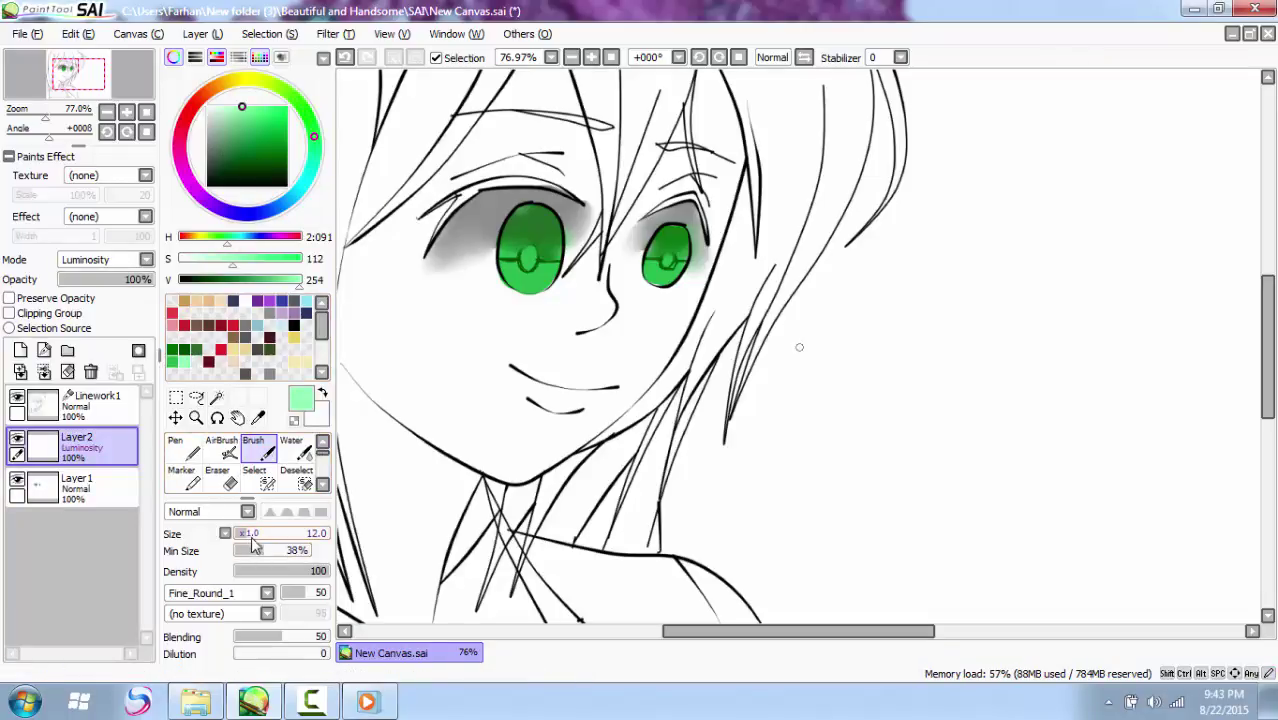
click(528, 254)
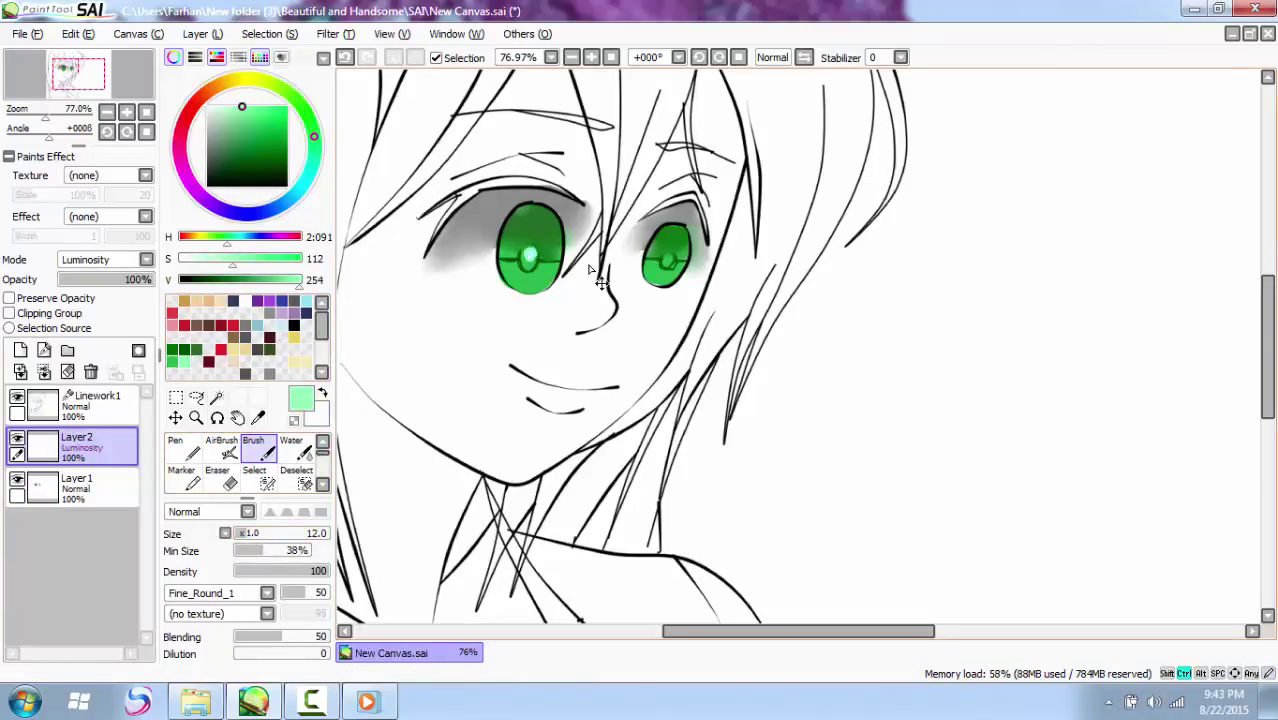
key(ctrl+z)
Step: Save a bright green (S 164, V 252) as a swatch and paint a highlight in the larger eye's pupil with Brush size 12
drag(262, 131, 235, 112)
click(259, 107)
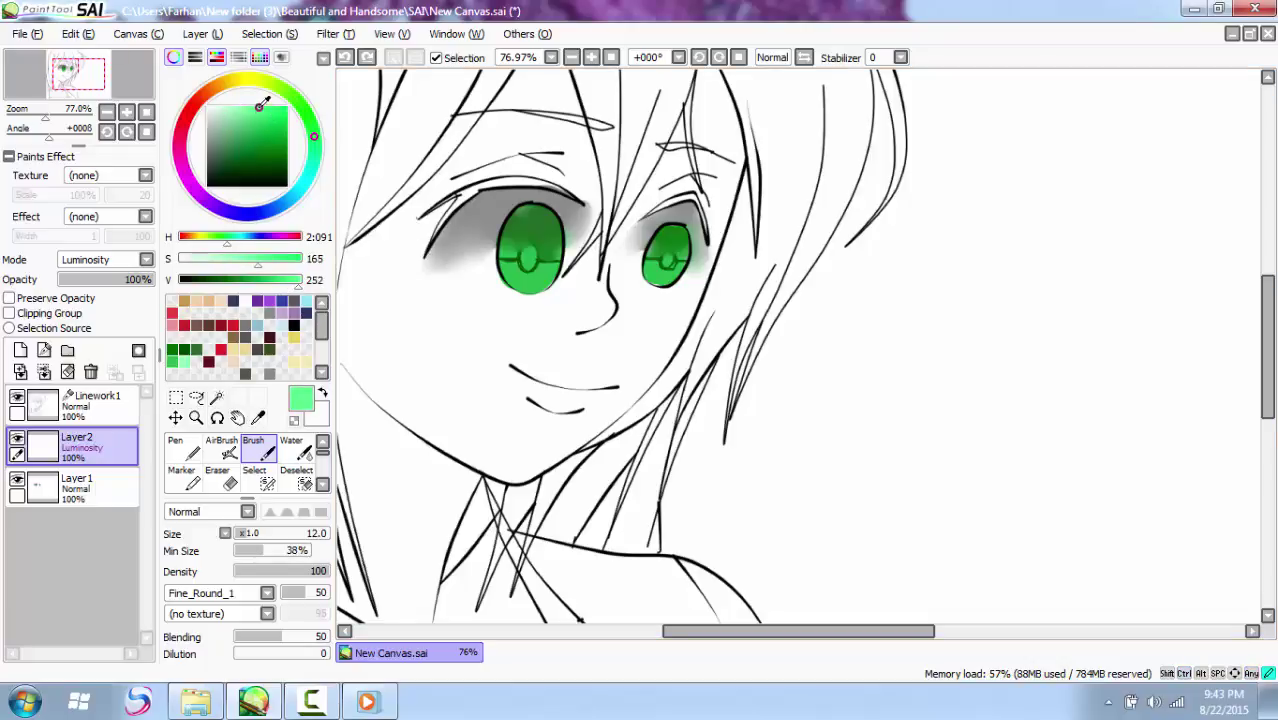
right_click(197, 363)
click(213, 403)
click(197, 362)
drag(527, 251, 528, 257)
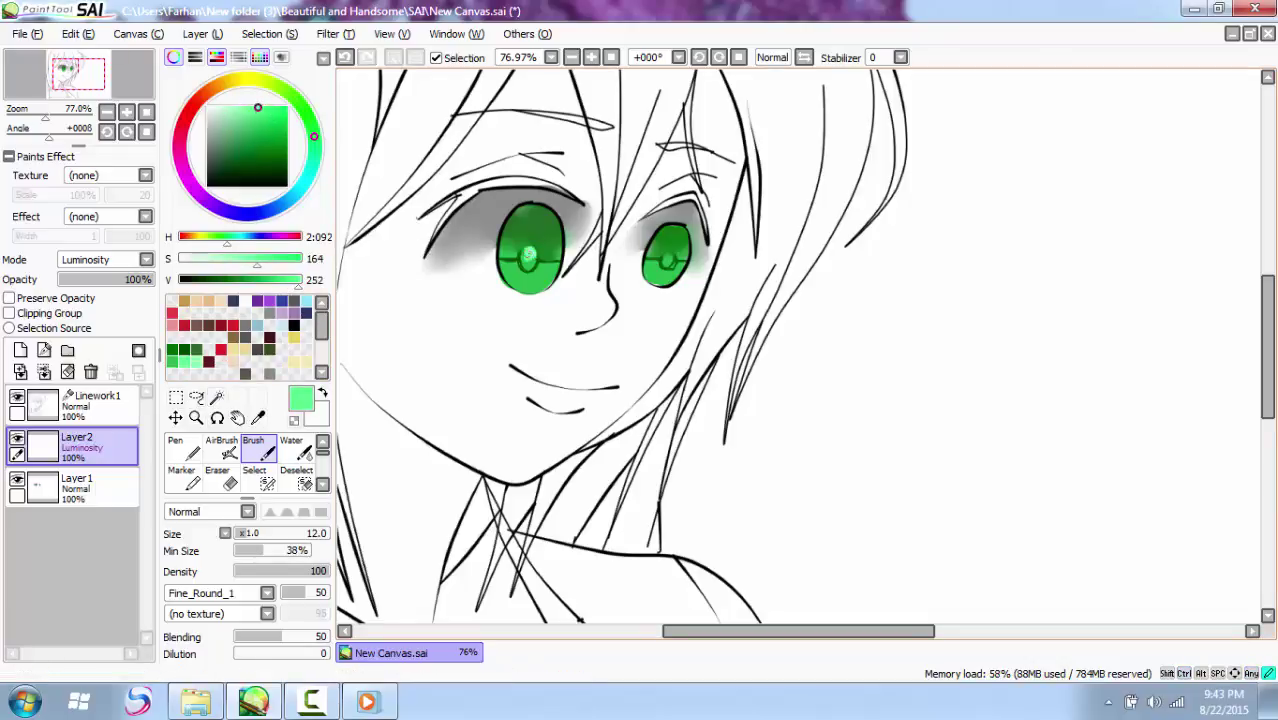
click(195, 700)
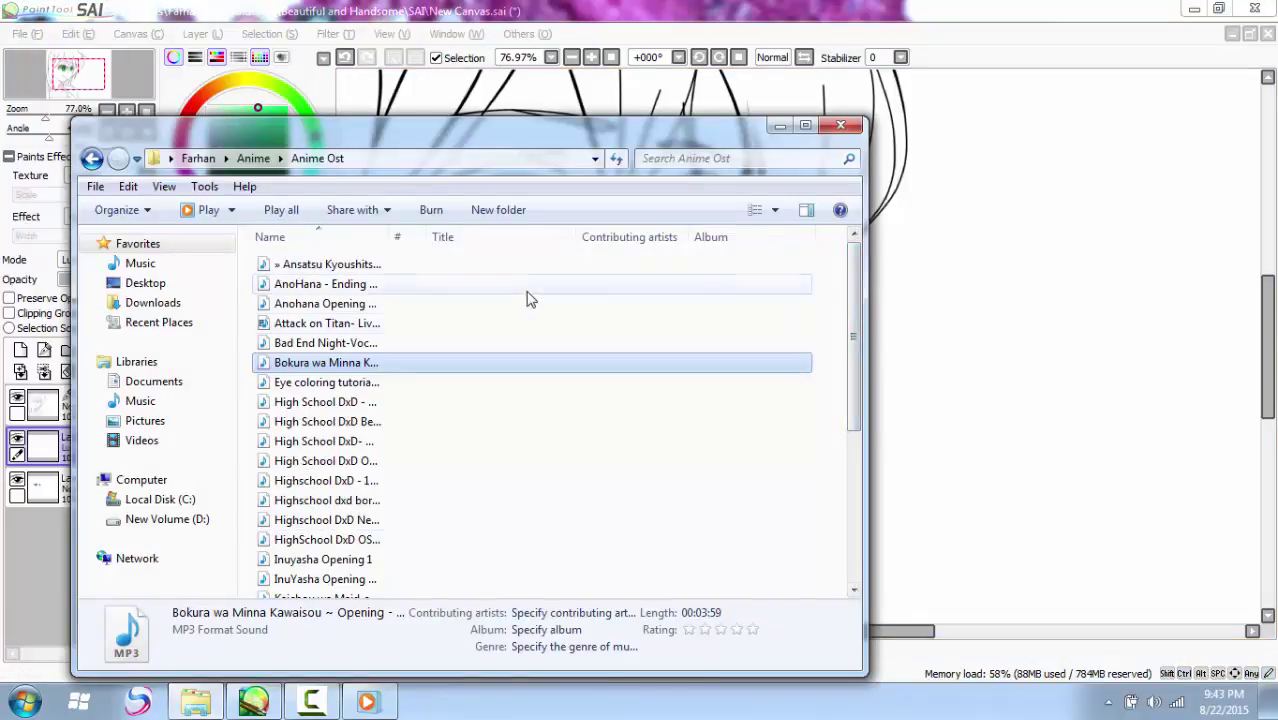
double_click(528, 285)
click(779, 126)
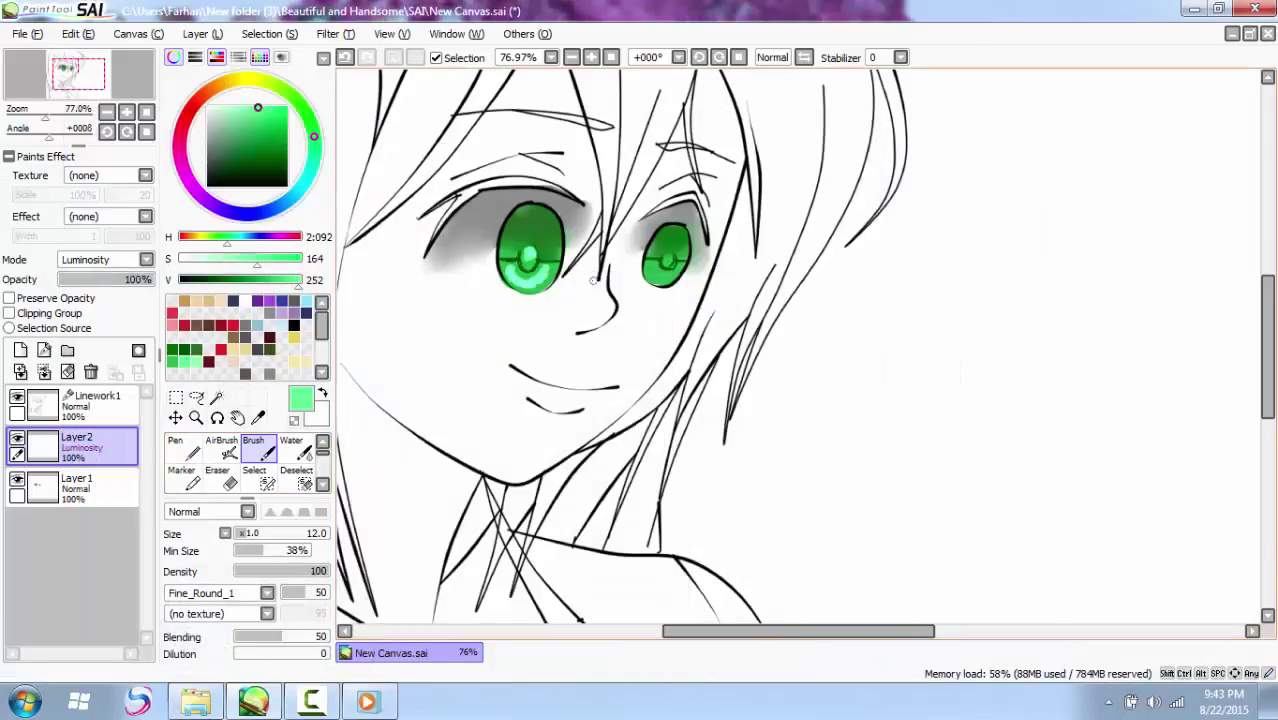
Step: Undo the highlight arc under the larger pupil and paint separate bright-green highlight dabs in the lower parts of both irises
key(ctrl+z)
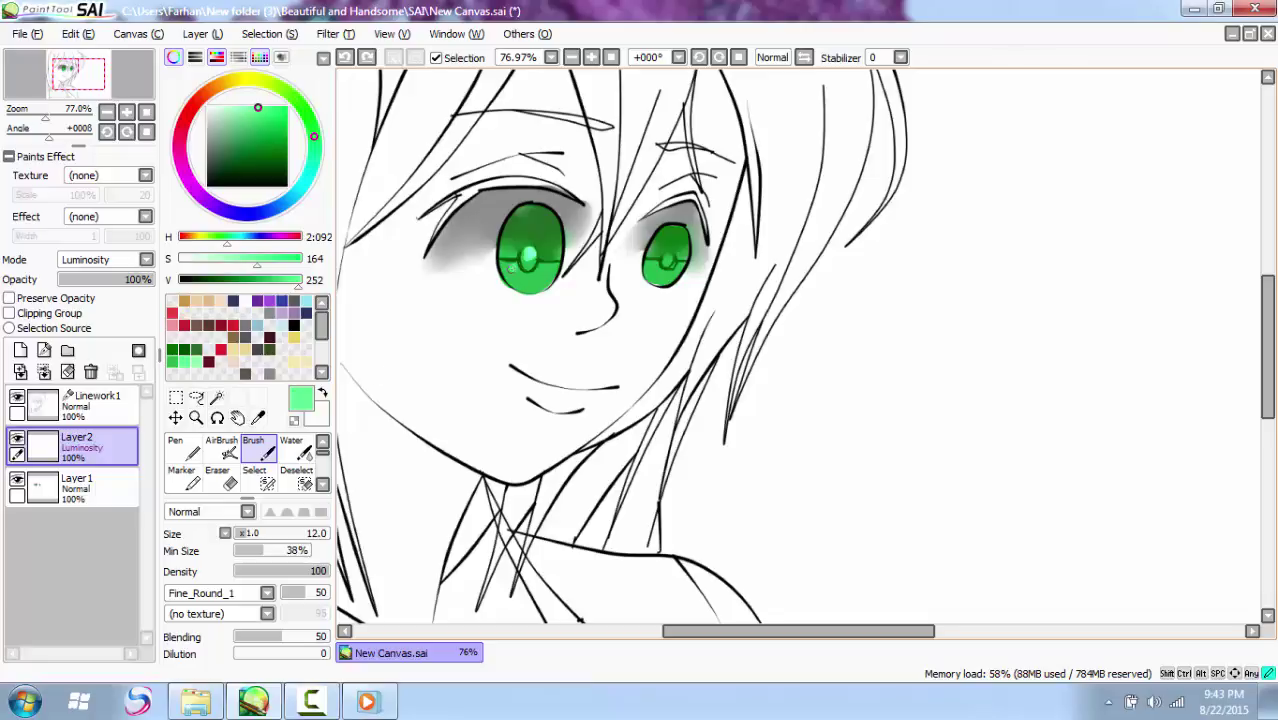
drag(510, 270, 523, 282)
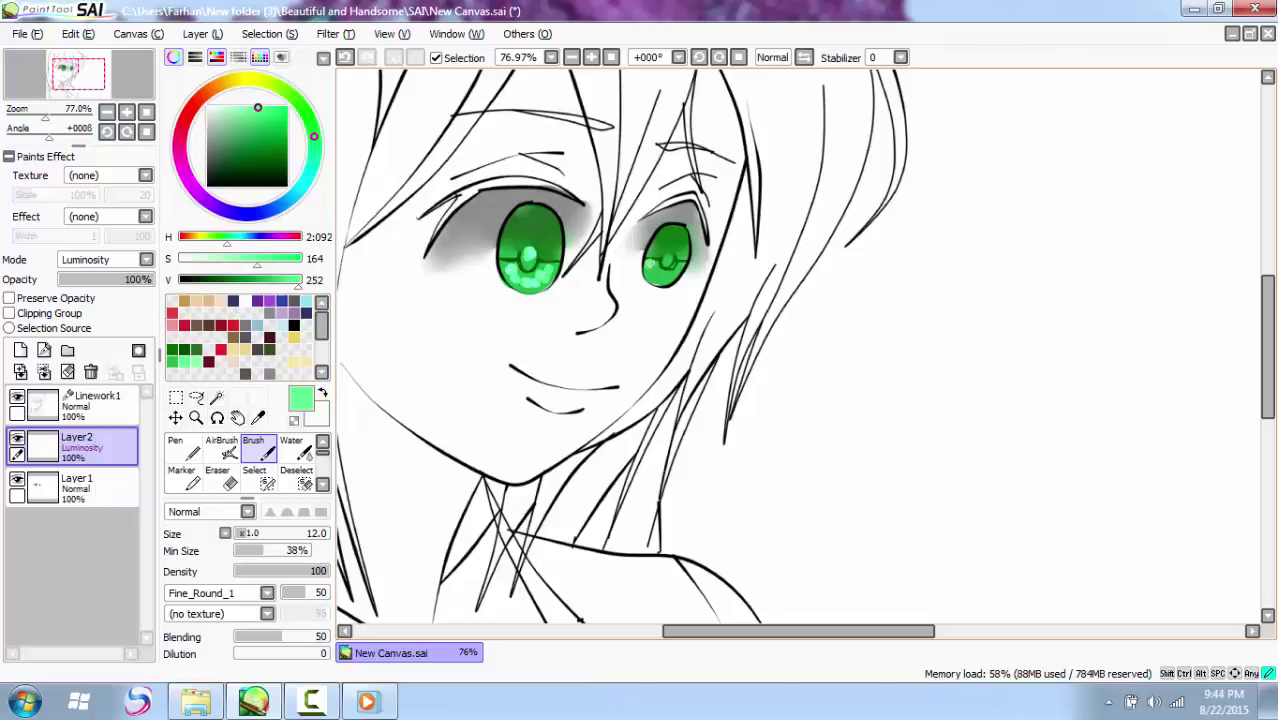
key(ctrl+z)
drag(650, 264, 652, 268)
Step: Smooth the bright pupil highlight in the larger eye with the Blur tool at size 25
scroll(260, 462, down, 3)
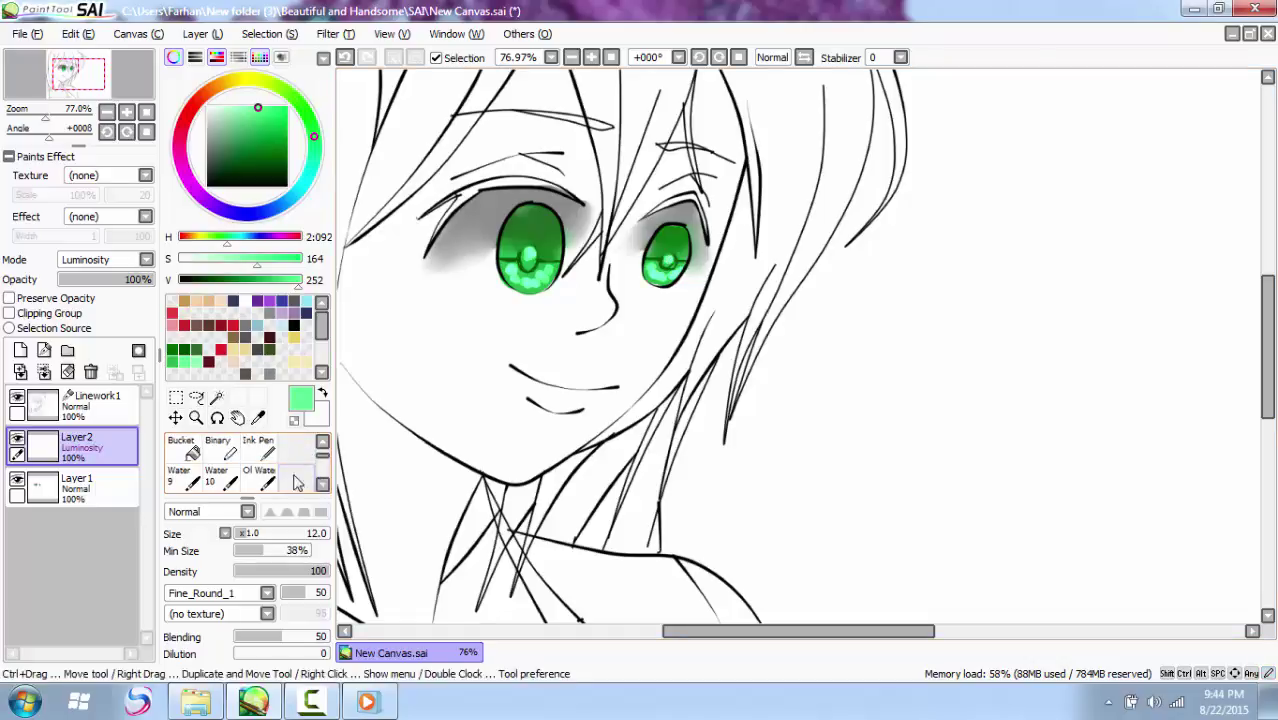
click(288, 476)
drag(527, 255, 529, 262)
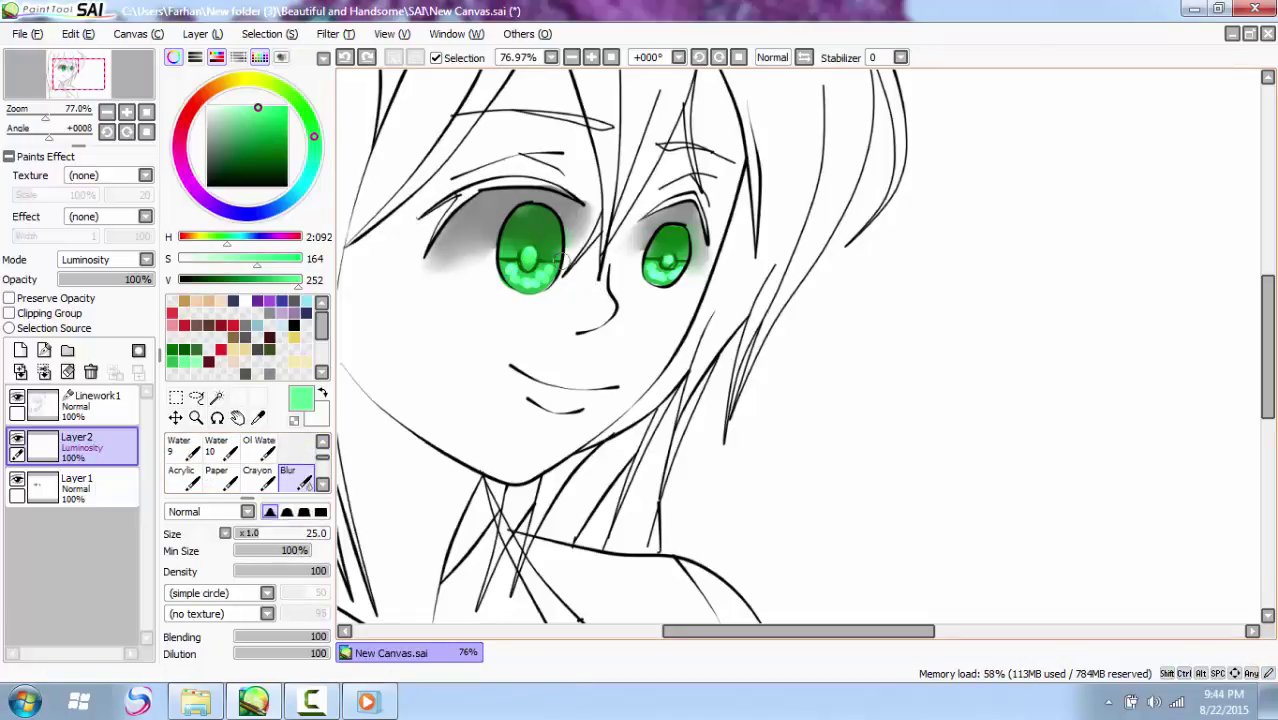
Step: Add fine bright-green highlights along the larger iris's centre line and pupil with Brush size 8 and Ink Pen size 1.7
scroll(302, 446, up, 3)
click(258, 450)
click(243, 533)
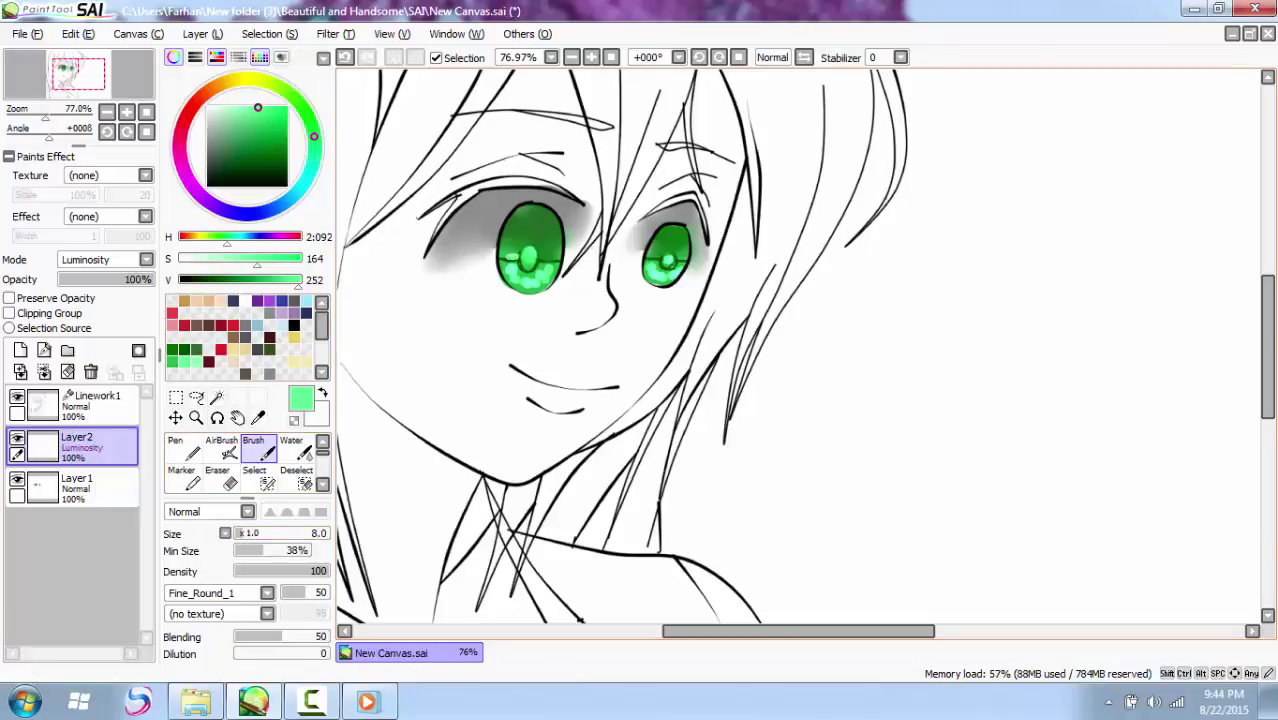
click(322, 484)
click(258, 446)
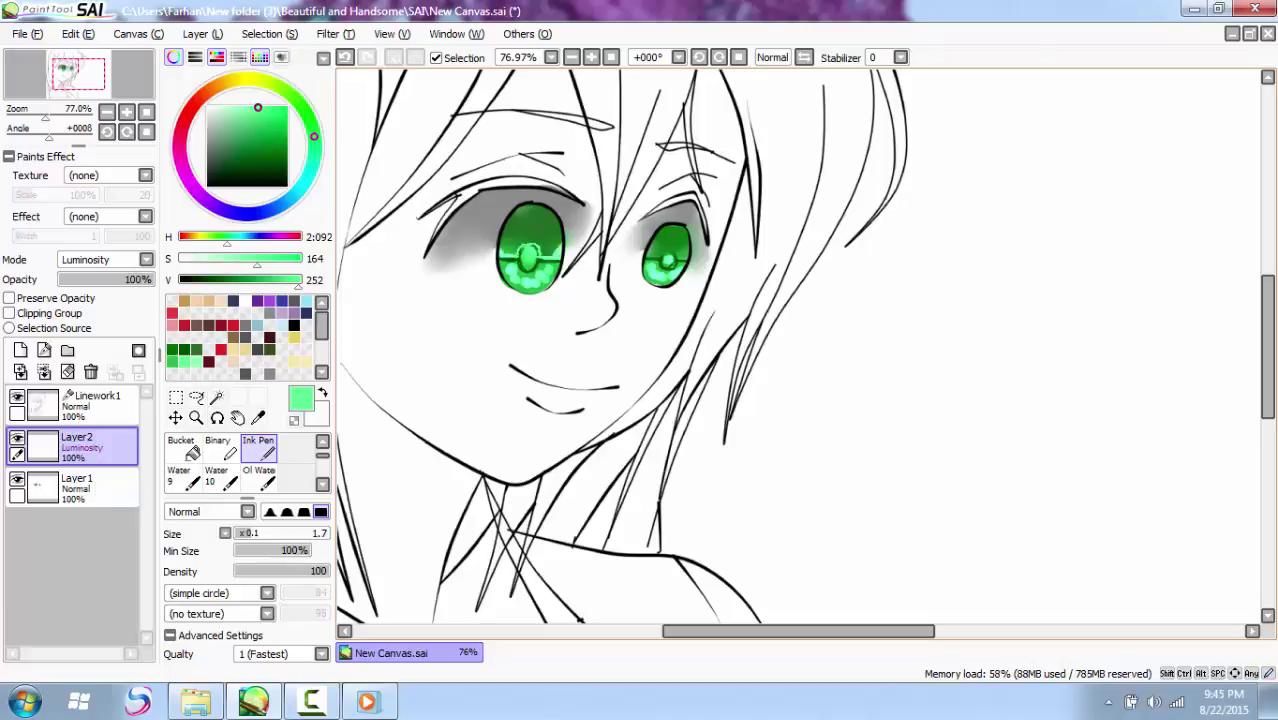
Step: Blur the fine highlights above the larger iris's centre line at size 25
click(322, 484)
click(297, 450)
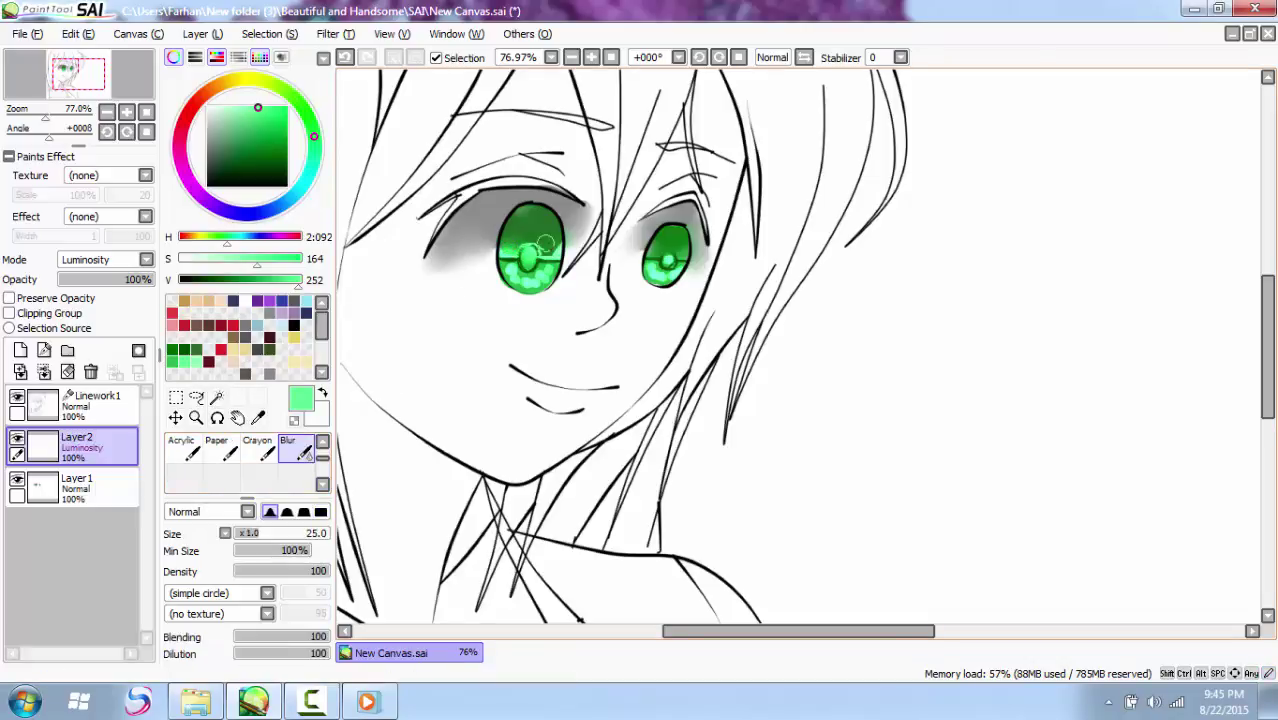
drag(545, 243, 551, 245)
scroll(255, 450, up, 2)
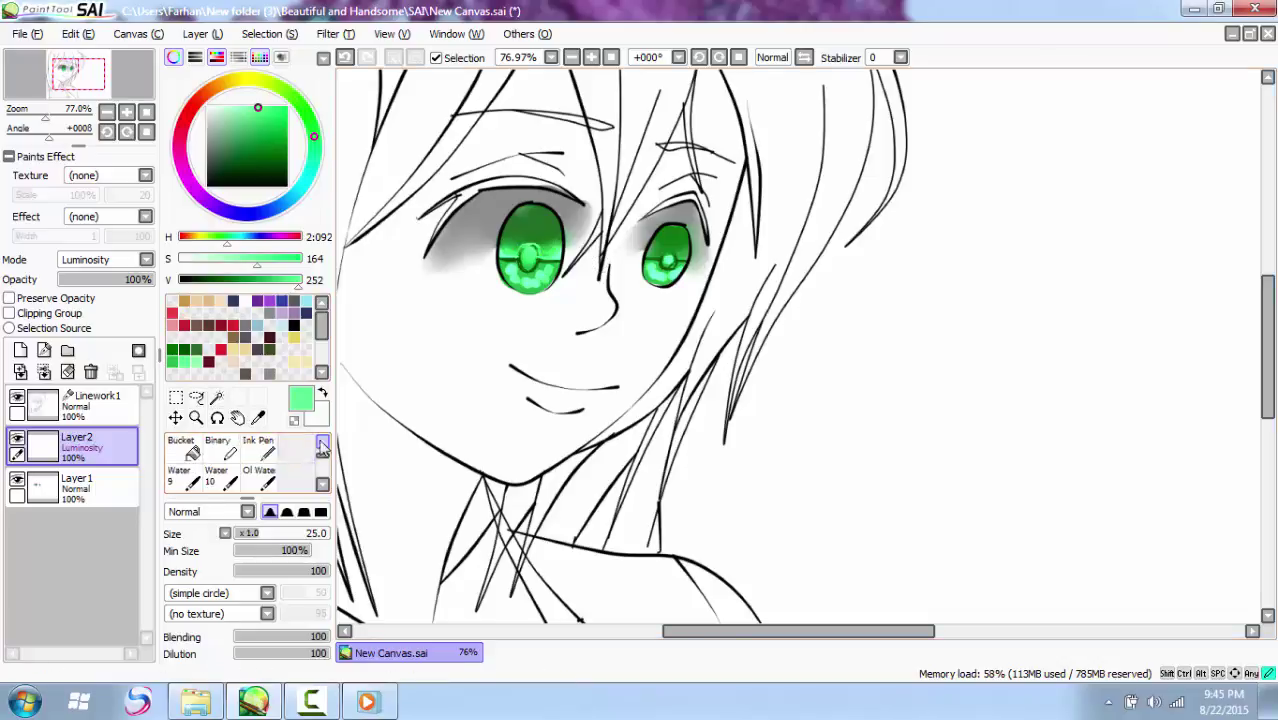
Step: Add fine bright-green highlights to the irises with Ink Pen size 1.7 and soften them with Blur size 12
click(258, 448)
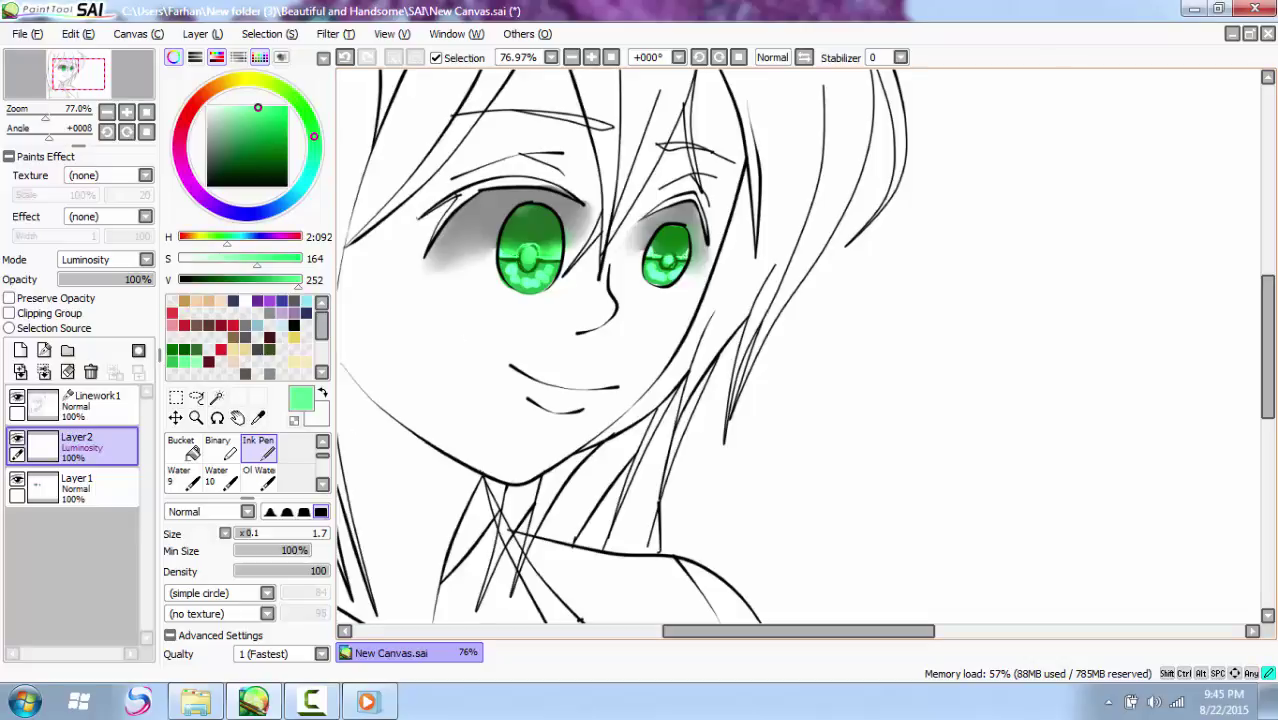
click(322, 484)
click(295, 449)
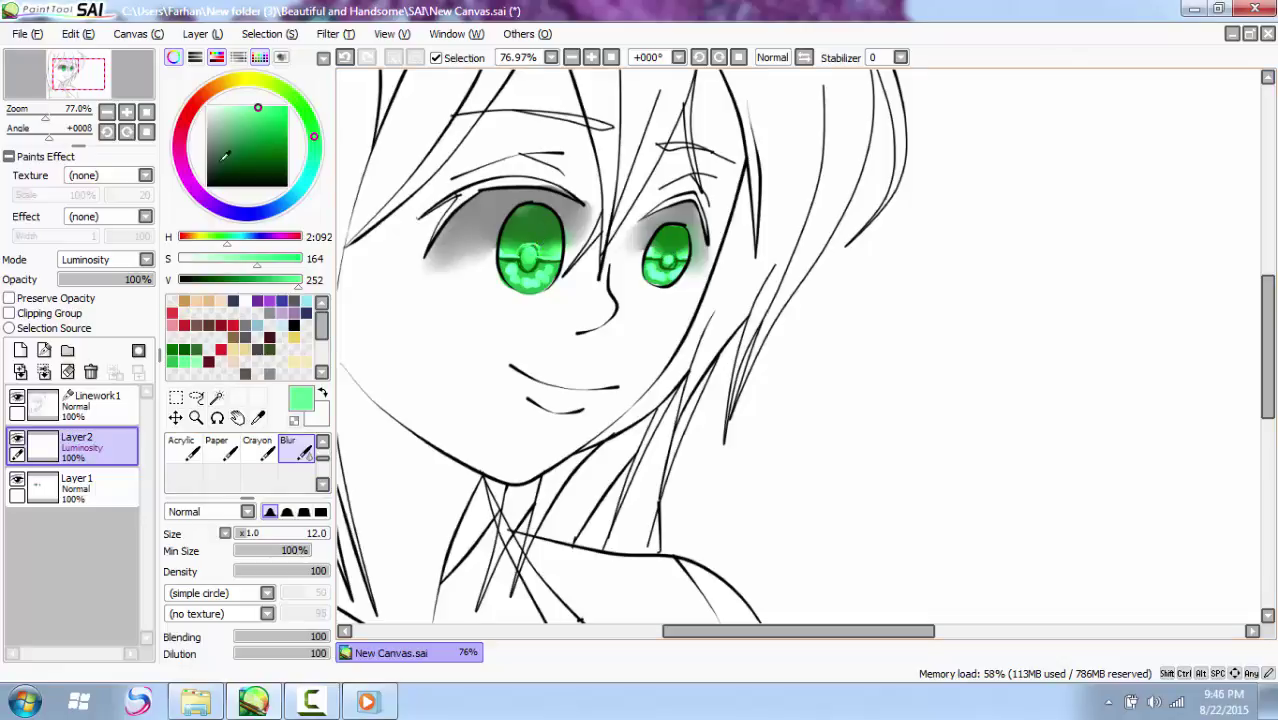
Step: Paint small white catchlights in both irises on a new layer with Ink Pen size 6.1
click(208, 107)
click(20, 350)
scroll(250, 455, up, 2)
click(260, 449)
click(272, 533)
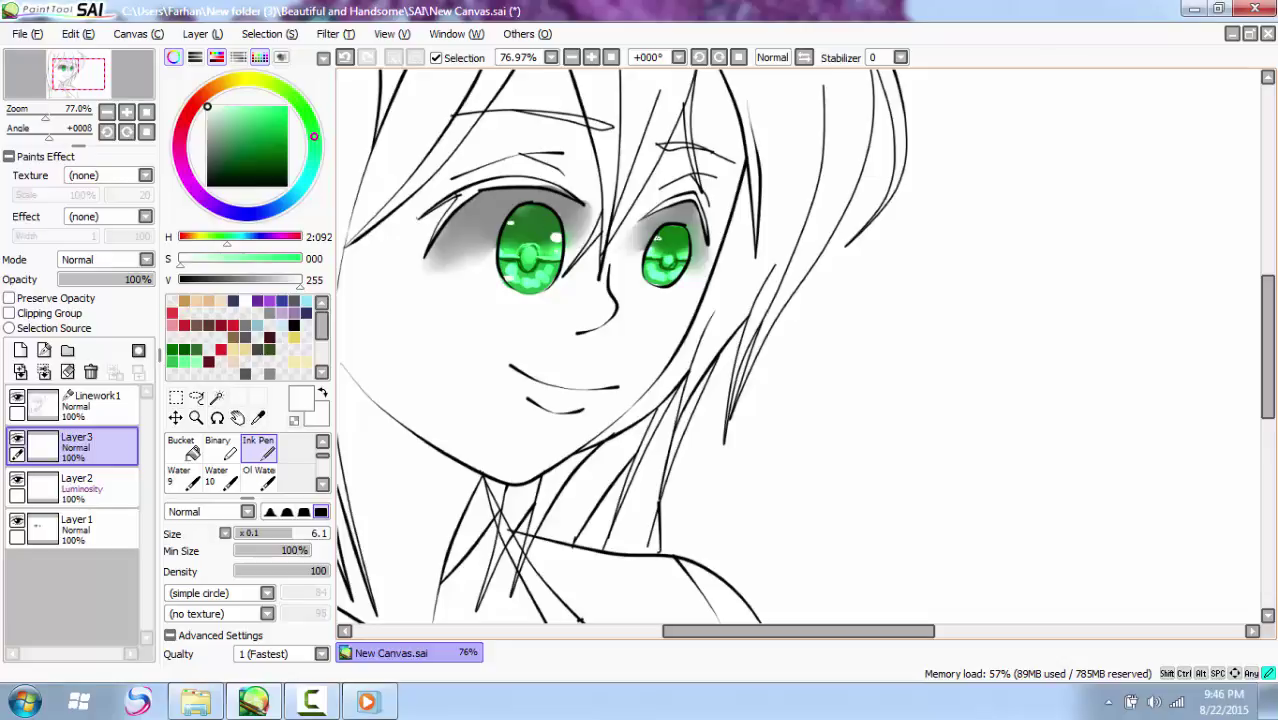
Step: Paint pale-green reflections in both upper irises on a new 62% opacity layer below Layer3 with Brush size 23, and blur them at size 12
click(241, 106)
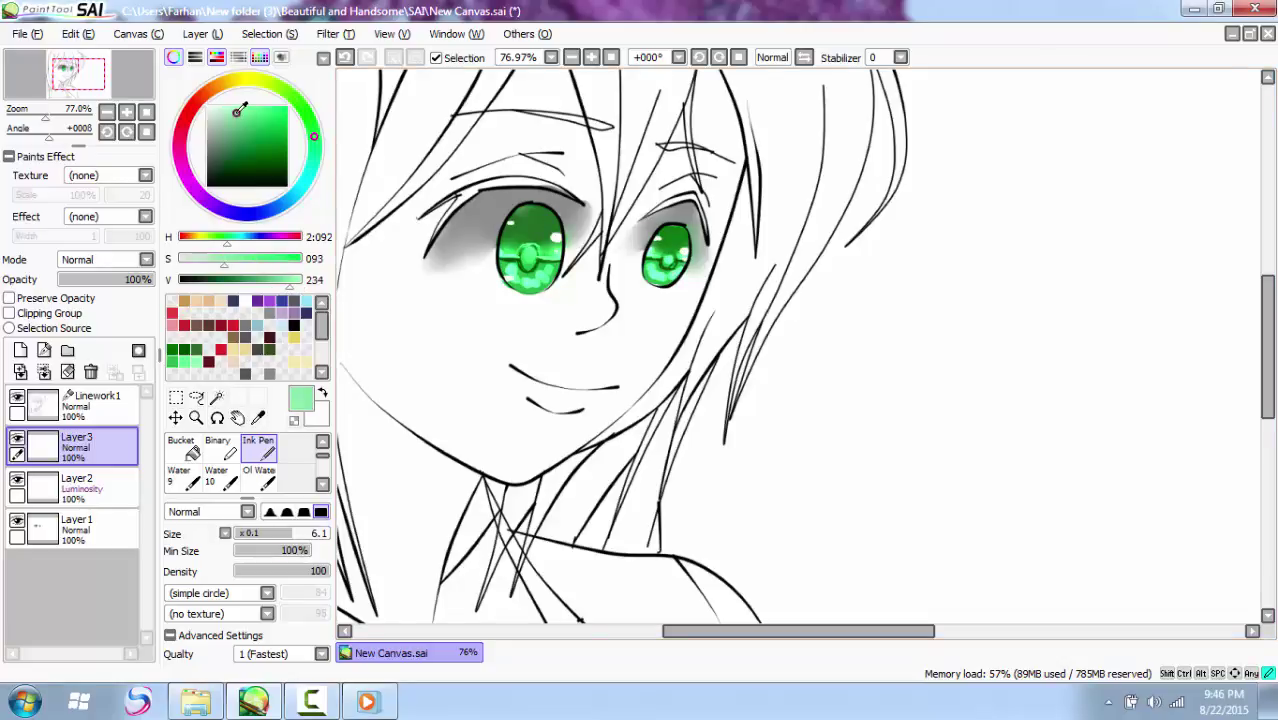
click(20, 349)
drag(150, 280, 118, 280)
drag(322, 456, 321, 442)
click(258, 450)
drag(276, 534, 257, 534)
drag(100, 447, 100, 488)
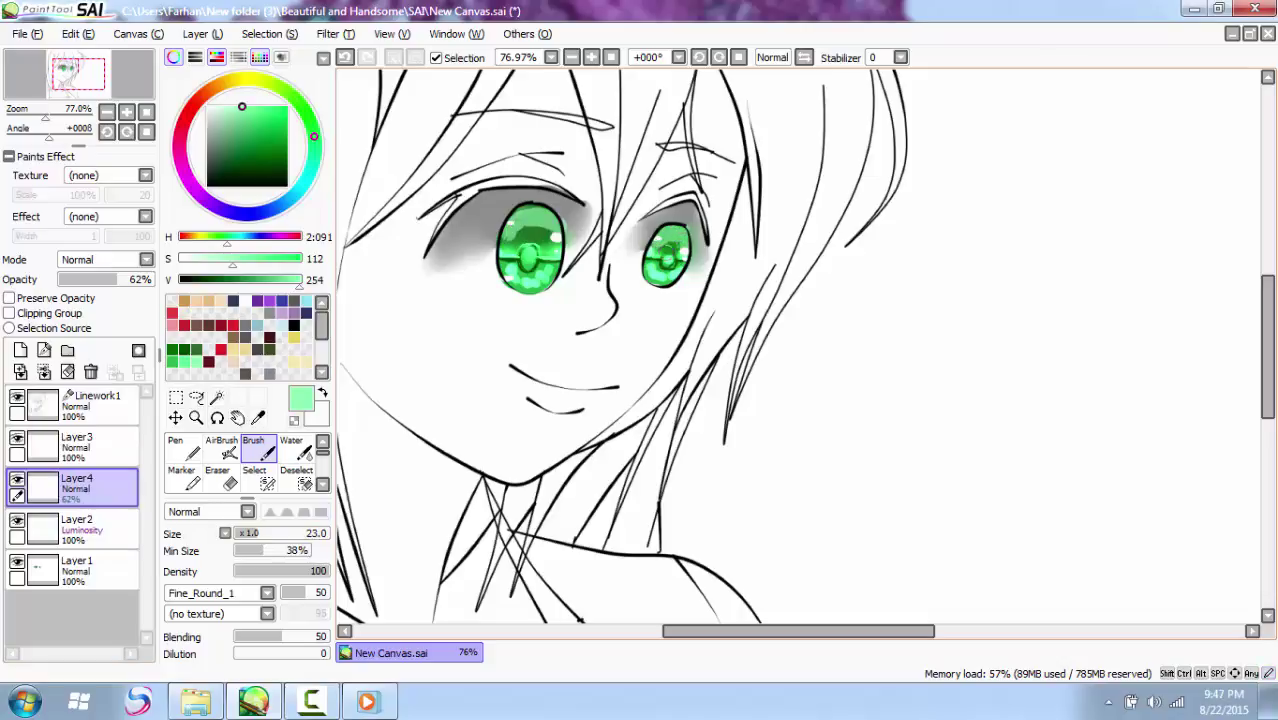
click(323, 486)
click(300, 481)
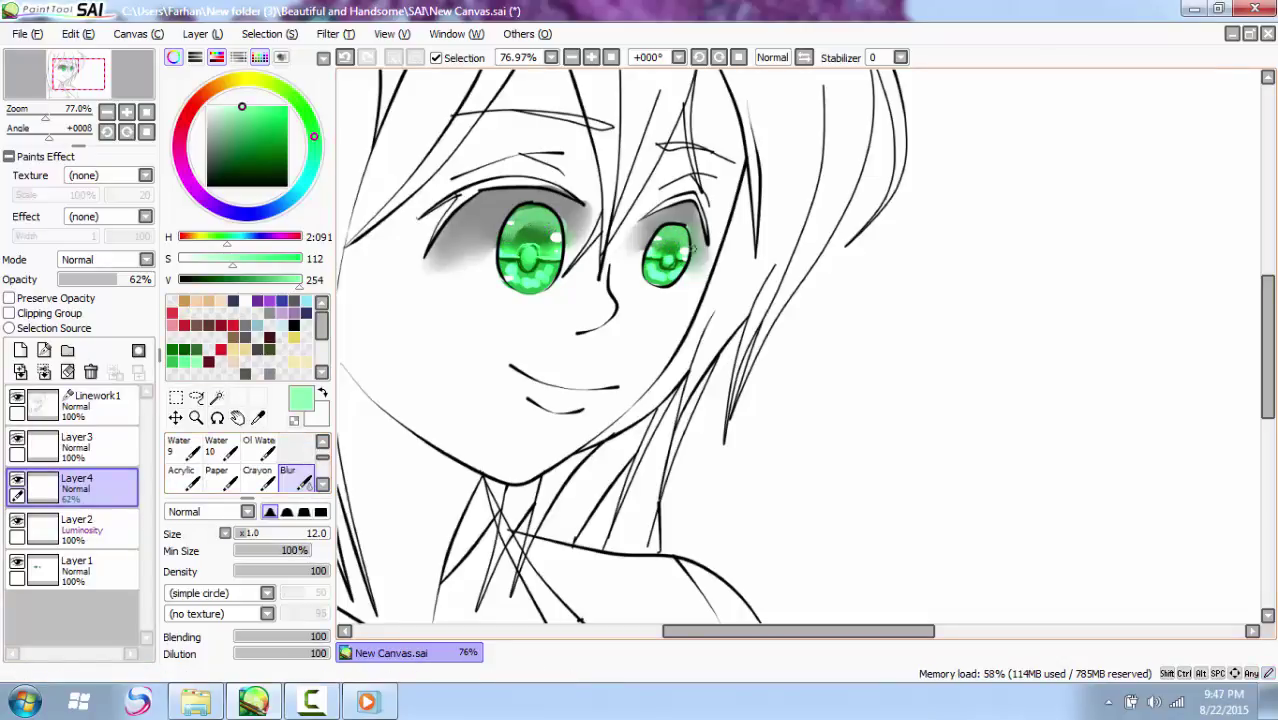
Step: Fill the lower face and neck with a light beige skin tone on Layer4 using Brush size 100
click(208, 303)
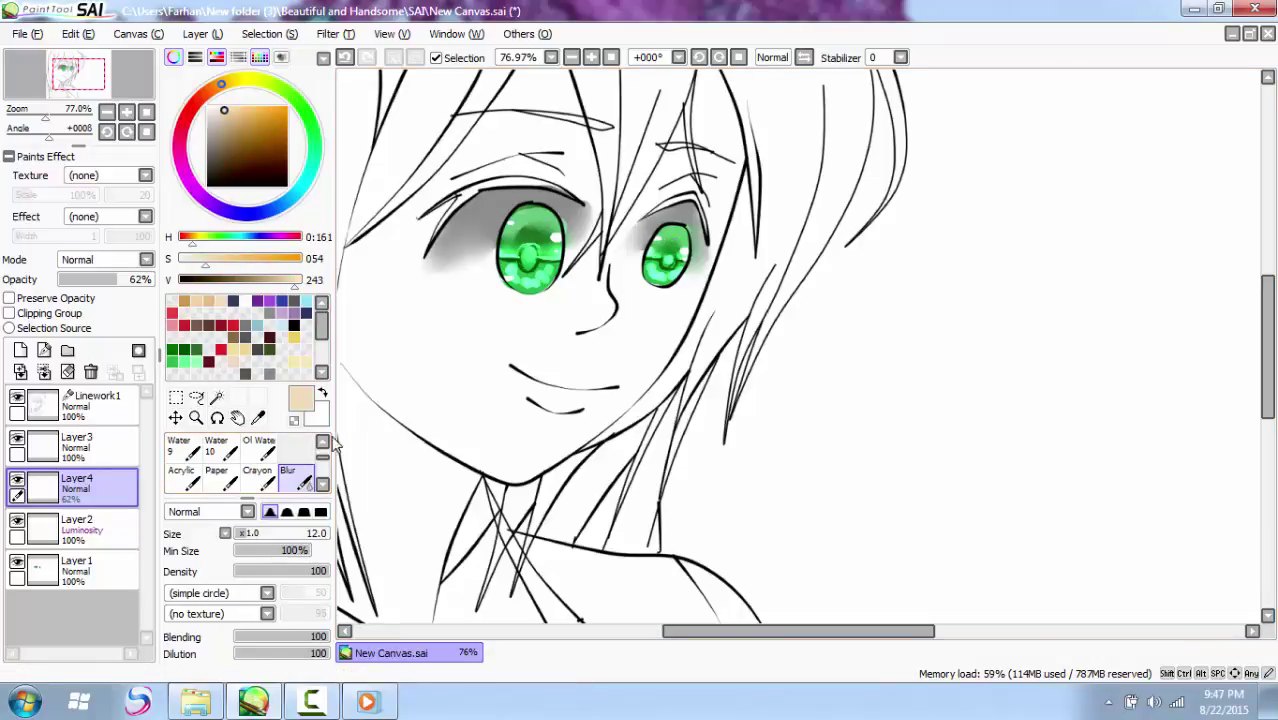
click(323, 441)
click(258, 449)
drag(281, 534, 328, 535)
mouse_move(485, 401)
mouse_down()
mouse_move(593, 376)
mouse_move(455, 340)
mouse_move(514, 324)
mouse_move(383, 303)
mouse_move(376, 276)
mouse_move(376, 388)
mouse_move(434, 438)
mouse_move(563, 409)
mouse_move(508, 450)
mouse_move(425, 469)
mouse_move(394, 493)
mouse_move(364, 337)
mouse_move(540, 369)
mouse_move(610, 311)
mouse_move(585, 319)
mouse_move(640, 342)
mouse_move(594, 396)
mouse_move(442, 456)
mouse_move(419, 500)
mouse_move(438, 588)
mouse_move(477, 580)
mouse_move(479, 553)
mouse_move(506, 600)
mouse_up()
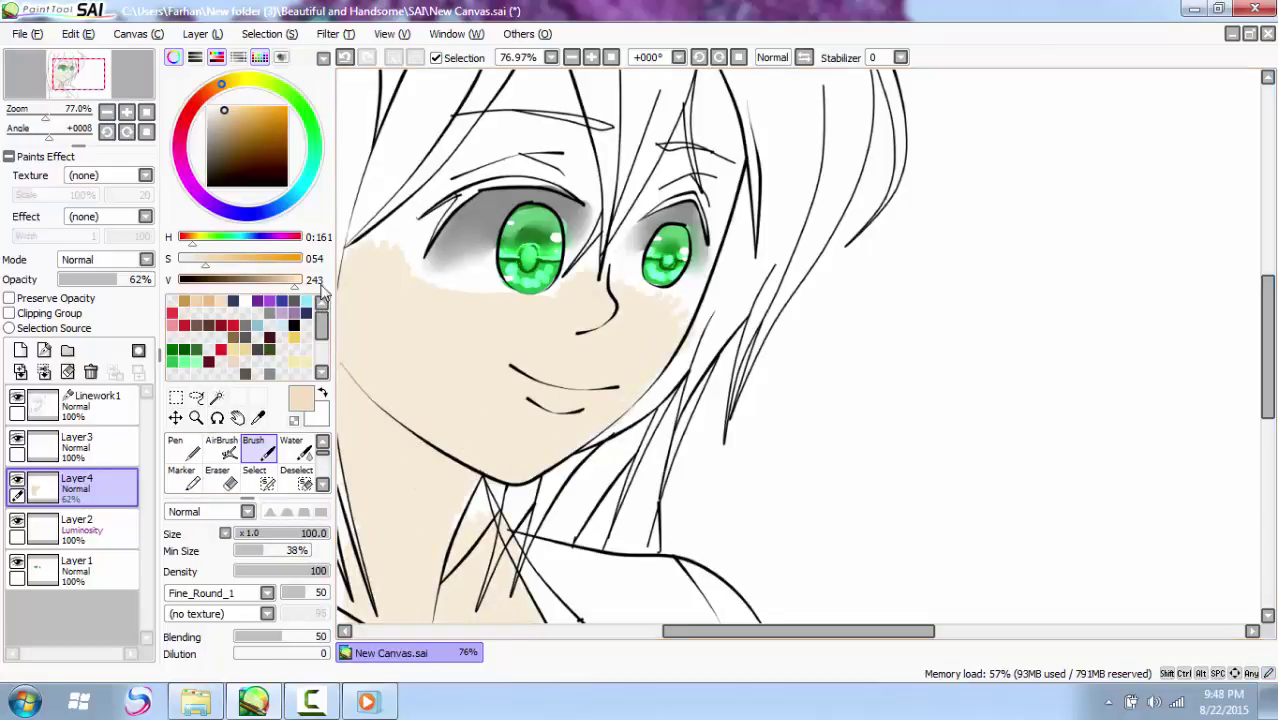
Step: Undo the skin stroke over the larger eye and paint the skin around that eye and its brow with Brush size 34
drag(460, 256, 467, 239)
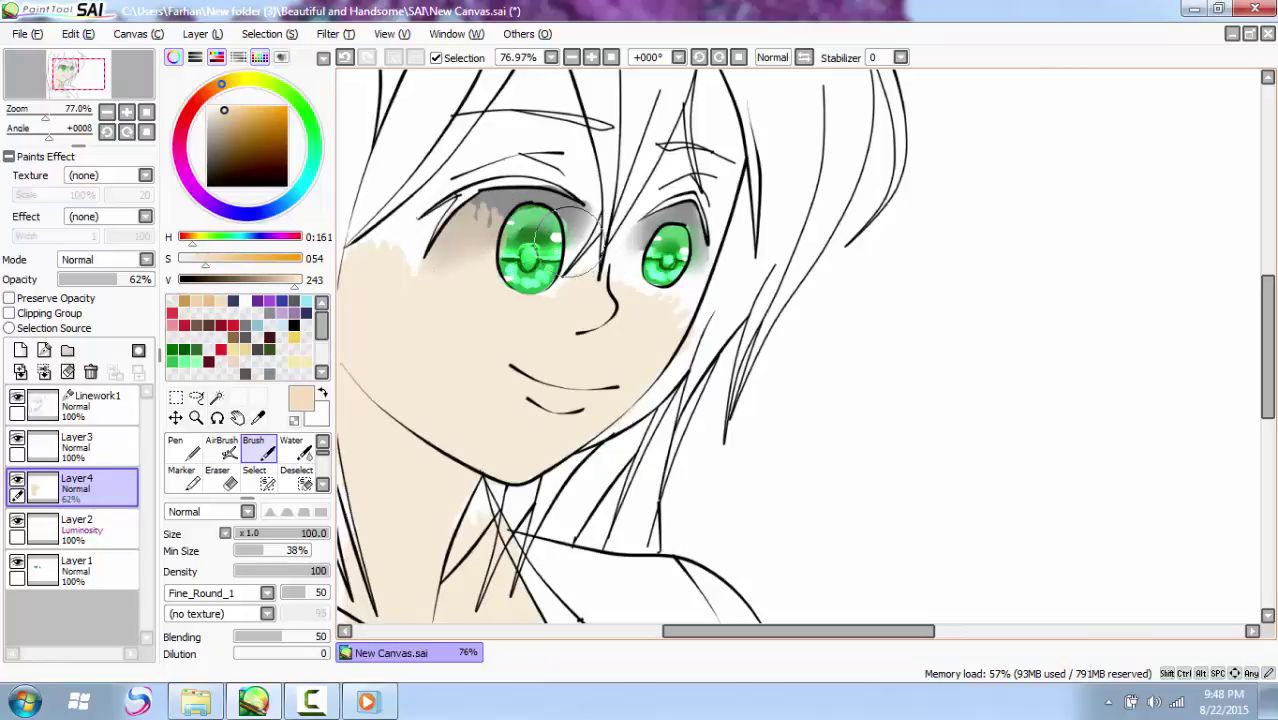
key(ctrl+z)
click(266, 533)
mouse_move(414, 241)
mouse_down()
mouse_move(394, 238)
mouse_move(394, 289)
mouse_up()
mouse_move(470, 170)
mouse_down()
mouse_move(491, 128)
mouse_move(543, 82)
mouse_move(563, 102)
mouse_move(498, 160)
mouse_move(454, 165)
mouse_move(592, 208)
mouse_up()
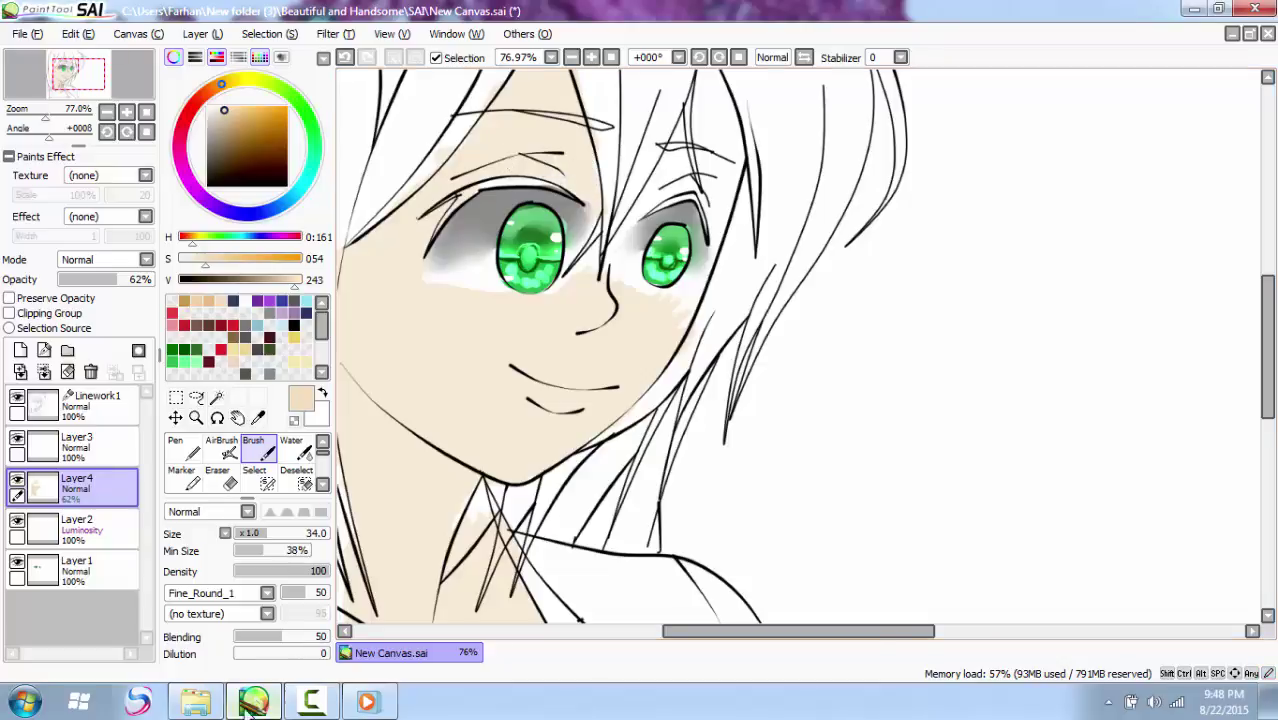
Step: Switch to Windows Explorer, play the Anohana Opening music file and minimise the opened windows
click(200, 702)
double_click(324, 308)
click(1164, 5)
click(773, 129)
Step: Paint the skin tone around the smaller eye and across the neck, chest and shoulder area
mouse_move(692, 188)
mouse_down()
mouse_move(714, 133)
mouse_move(662, 164)
mouse_move(728, 178)
mouse_move(706, 265)
mouse_move(659, 306)
mouse_move(740, 175)
mouse_up()
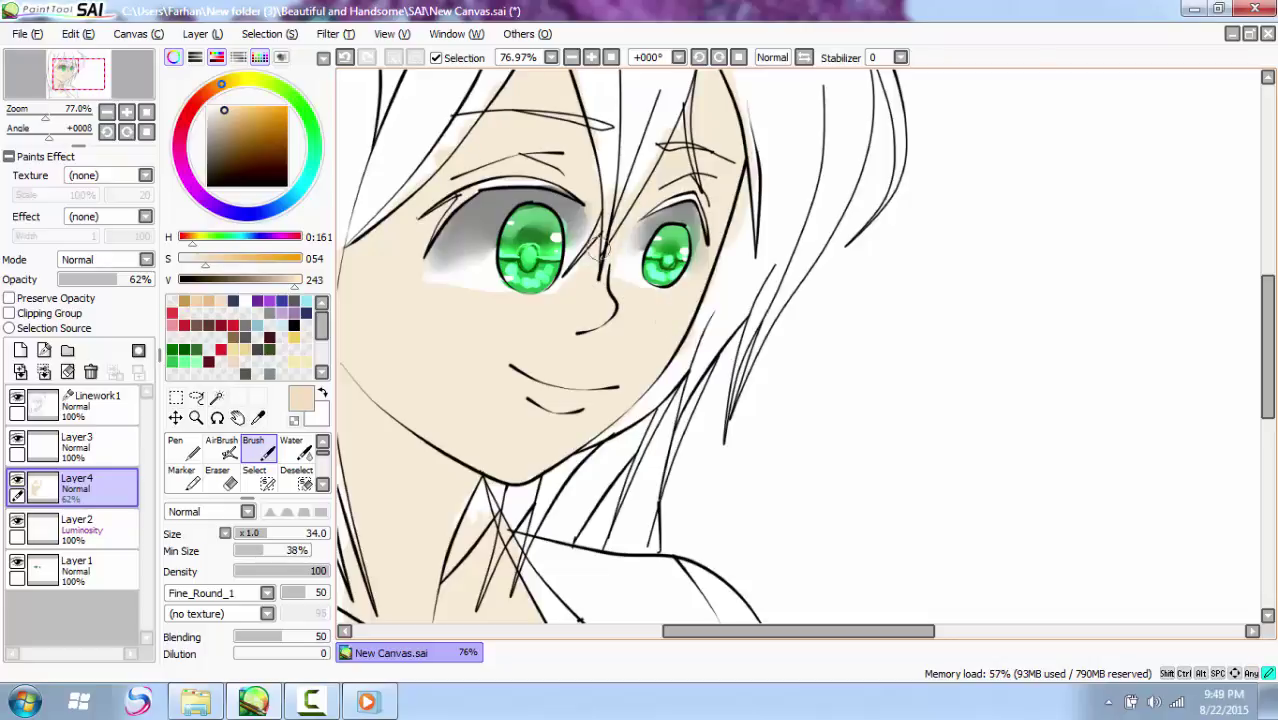
scroll(535, 417, down, 3)
mouse_move(410, 450)
mouse_down()
mouse_move(575, 465)
mouse_move(400, 470)
mouse_move(456, 394)
mouse_move(400, 490)
mouse_move(530, 354)
mouse_up()
drag(592, 482, 592, 424)
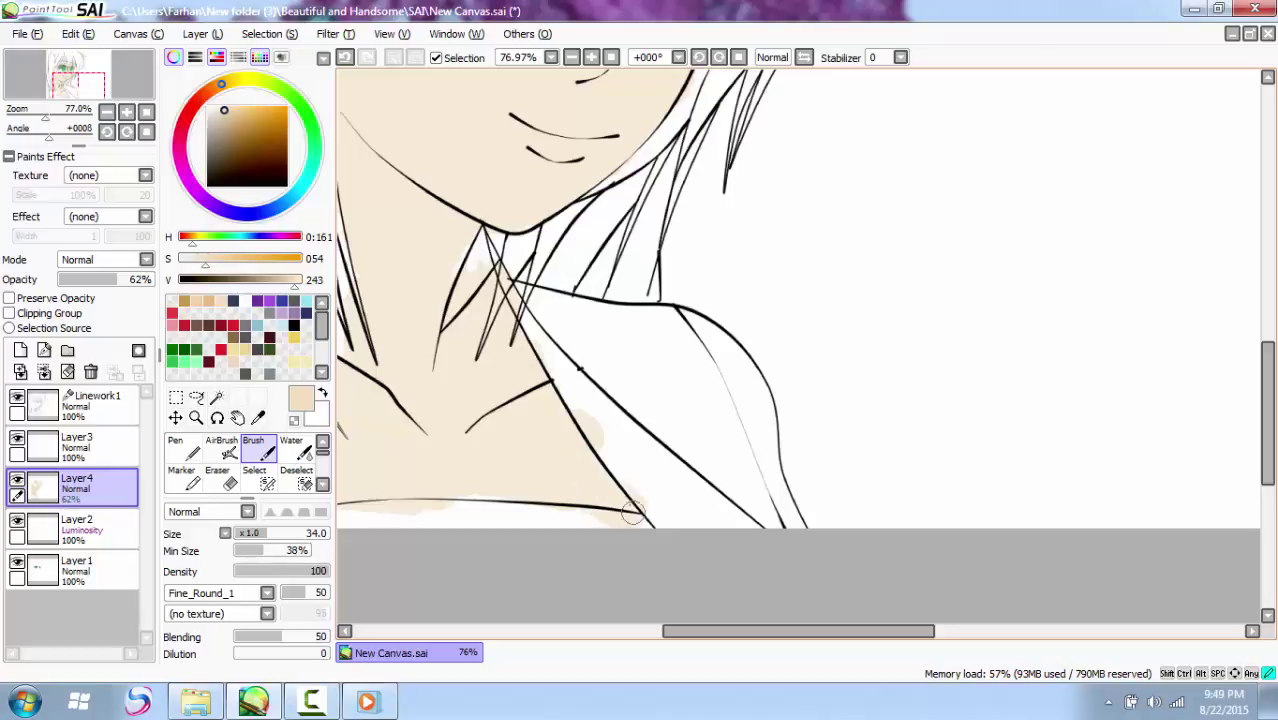
drag(786, 635, 665, 634)
mouse_move(693, 345)
mouse_down()
mouse_move(743, 292)
mouse_move(722, 207)
mouse_up()
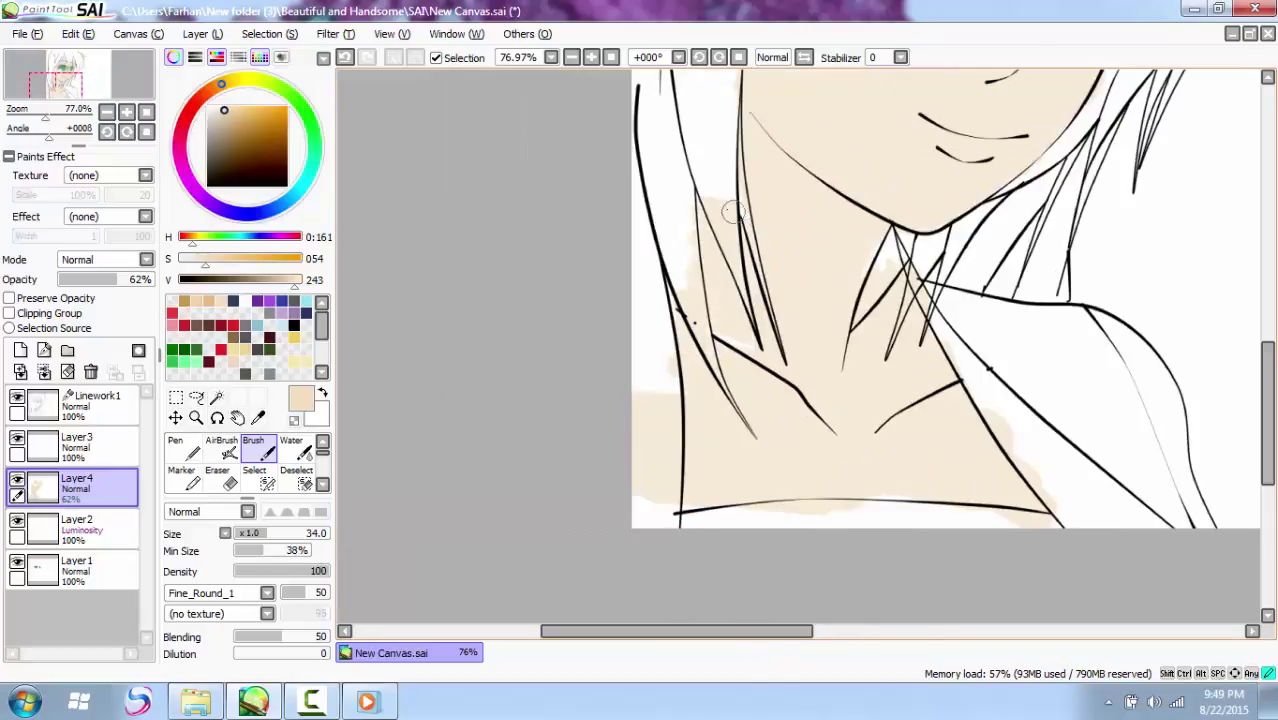
Step: Tint the whites of both eyes with the skin tone and extend the skin into the forehead gaps between the bangs
drag(1267, 410, 1267, 325)
mouse_move(904, 278)
mouse_down()
mouse_move(867, 321)
mouse_move(885, 339)
mouse_move(892, 273)
mouse_move(952, 262)
mouse_move(985, 292)
mouse_up()
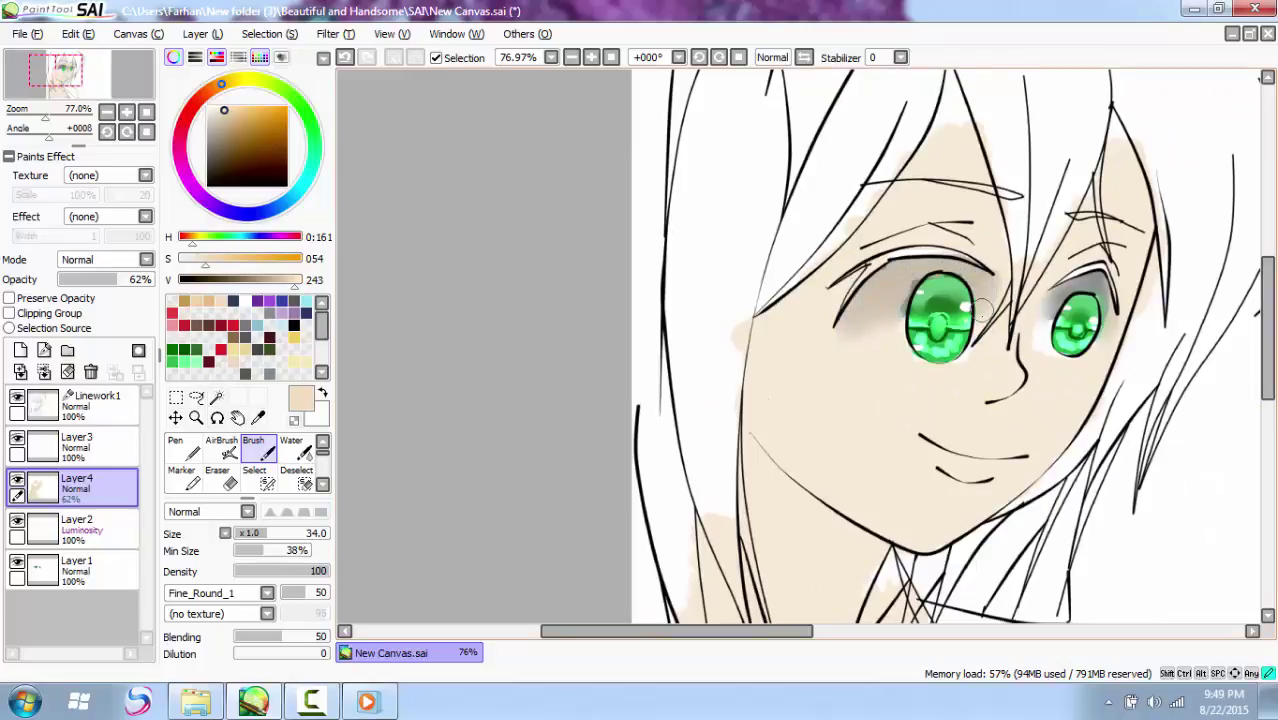
mouse_move(1066, 293)
mouse_down()
mouse_move(1093, 279)
mouse_move(1053, 296)
mouse_move(1035, 327)
mouse_move(1105, 289)
mouse_move(1099, 349)
mouse_move(1041, 356)
mouse_move(1055, 322)
mouse_up()
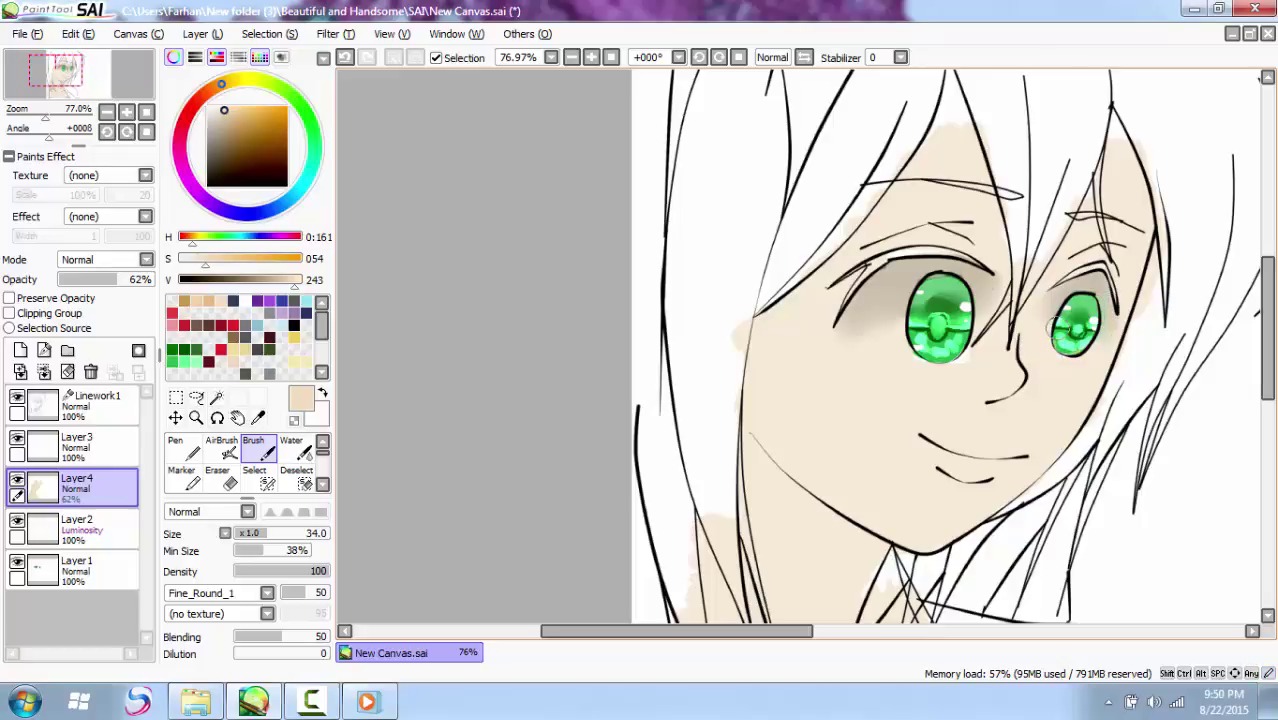
mouse_move(962, 100)
mouse_down()
mouse_move(960, 141)
mouse_move(992, 120)
mouse_up()
mouse_move(1099, 120)
mouse_down()
mouse_move(1102, 142)
mouse_move(1122, 118)
mouse_up()
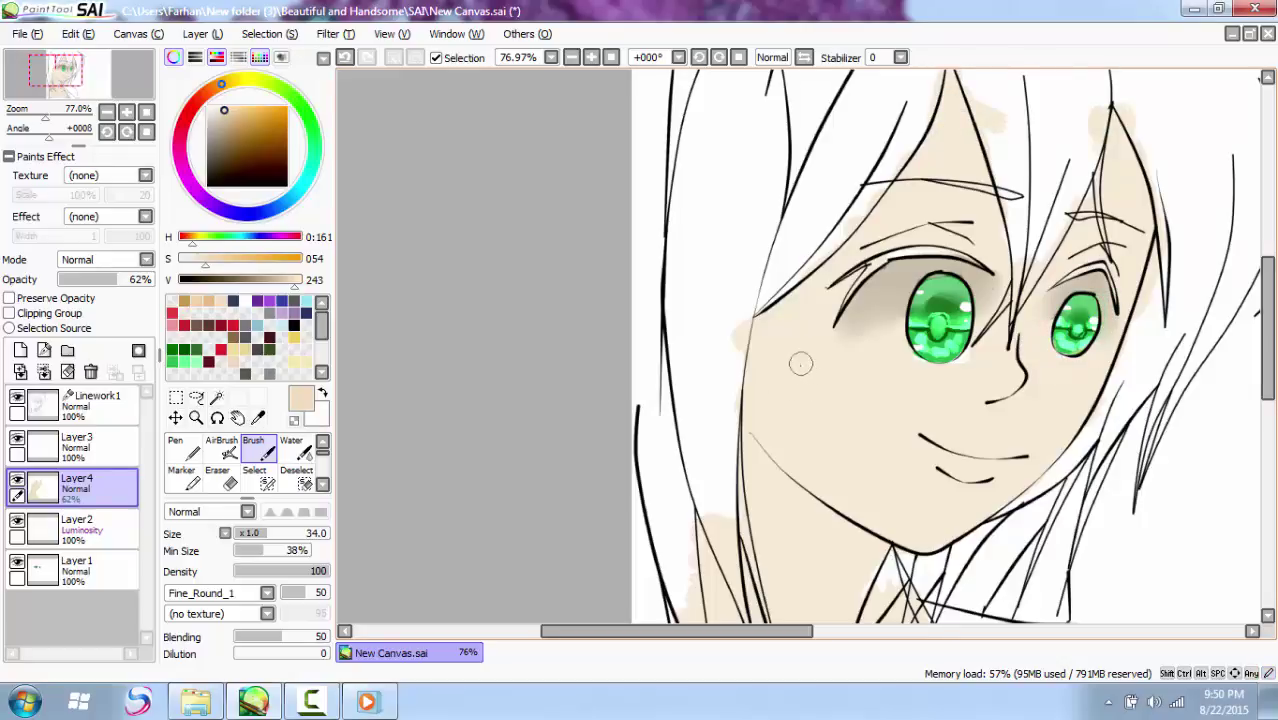
Step: Pick a darker tan colour and set Layer4's opacity to 64%
click(196, 300)
click(80, 445)
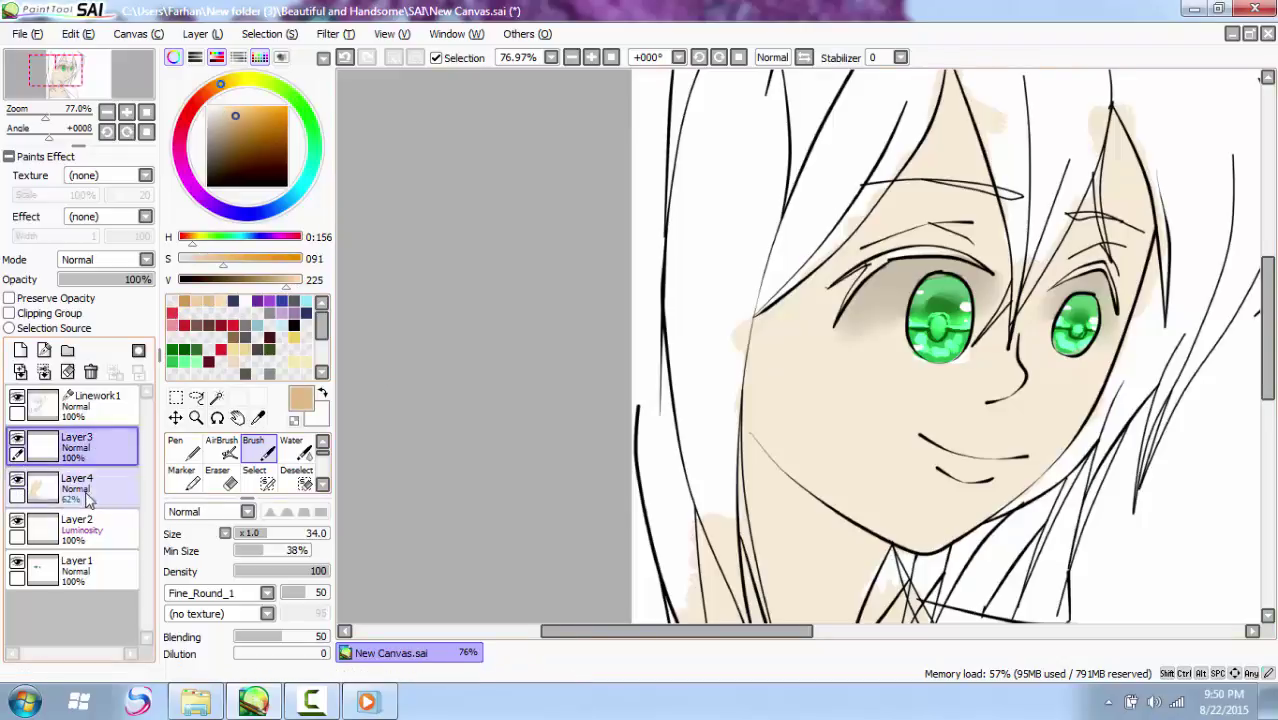
click(94, 485)
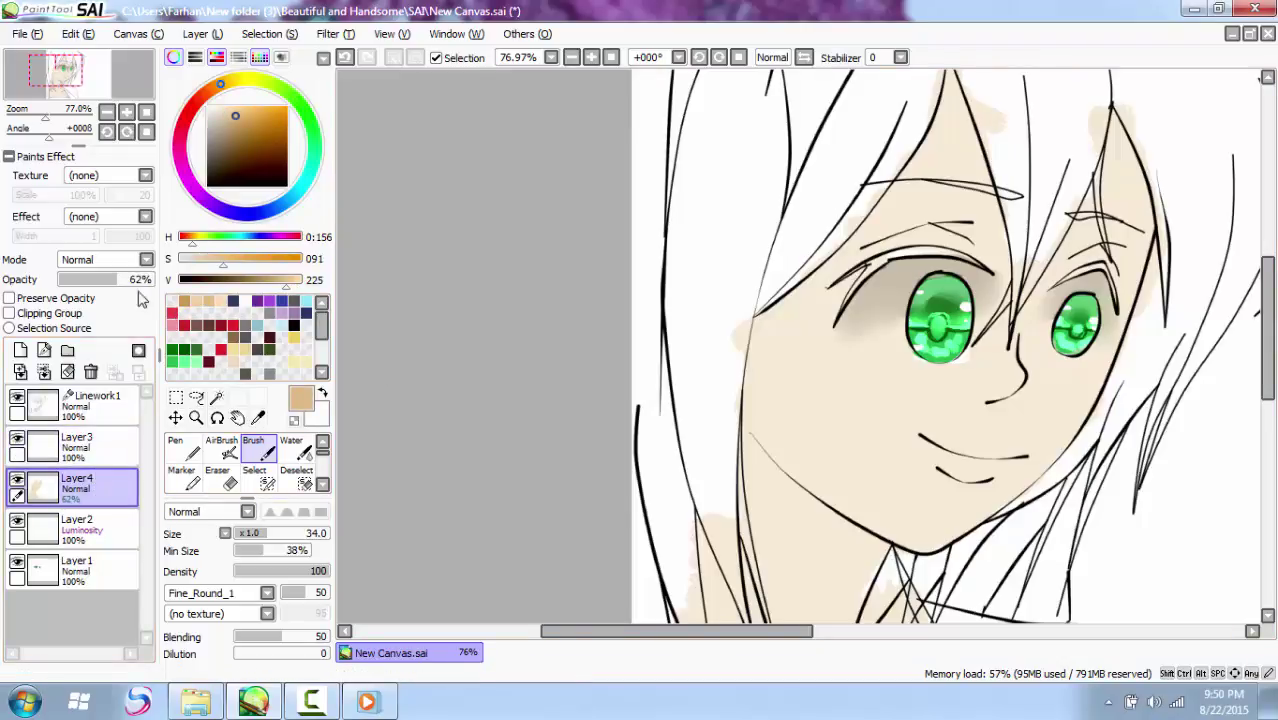
drag(117, 281, 121, 309)
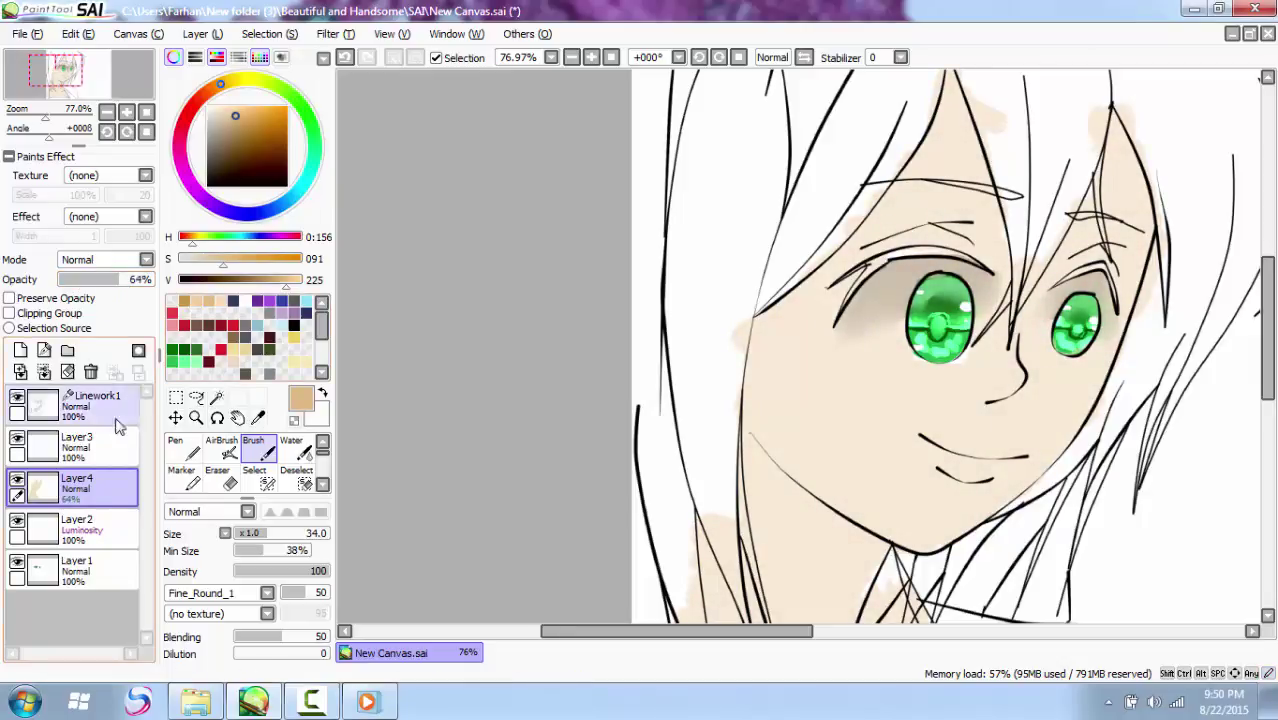
Step: Try a tan shadow at the tip of the forehead gap above the larger eye on Layer3 with Brush size 15
click(95, 447)
click(248, 532)
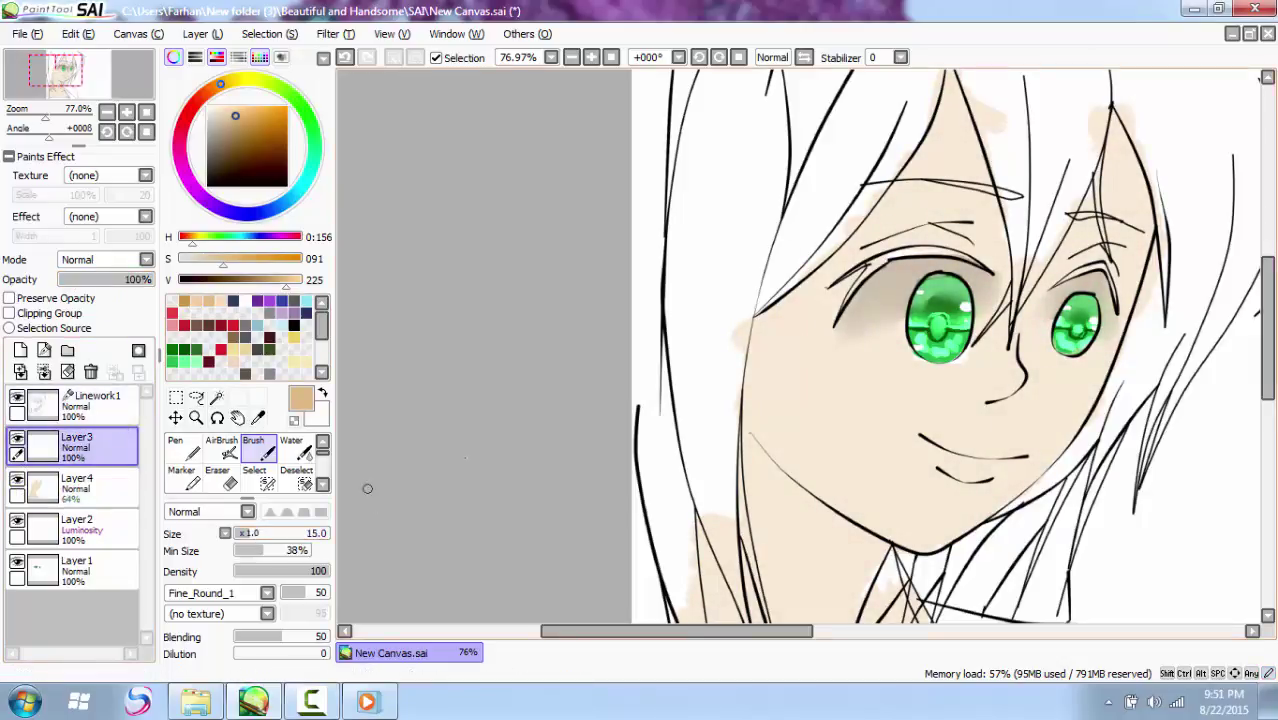
drag(1268, 345, 1268, 297)
drag(947, 286, 947, 253)
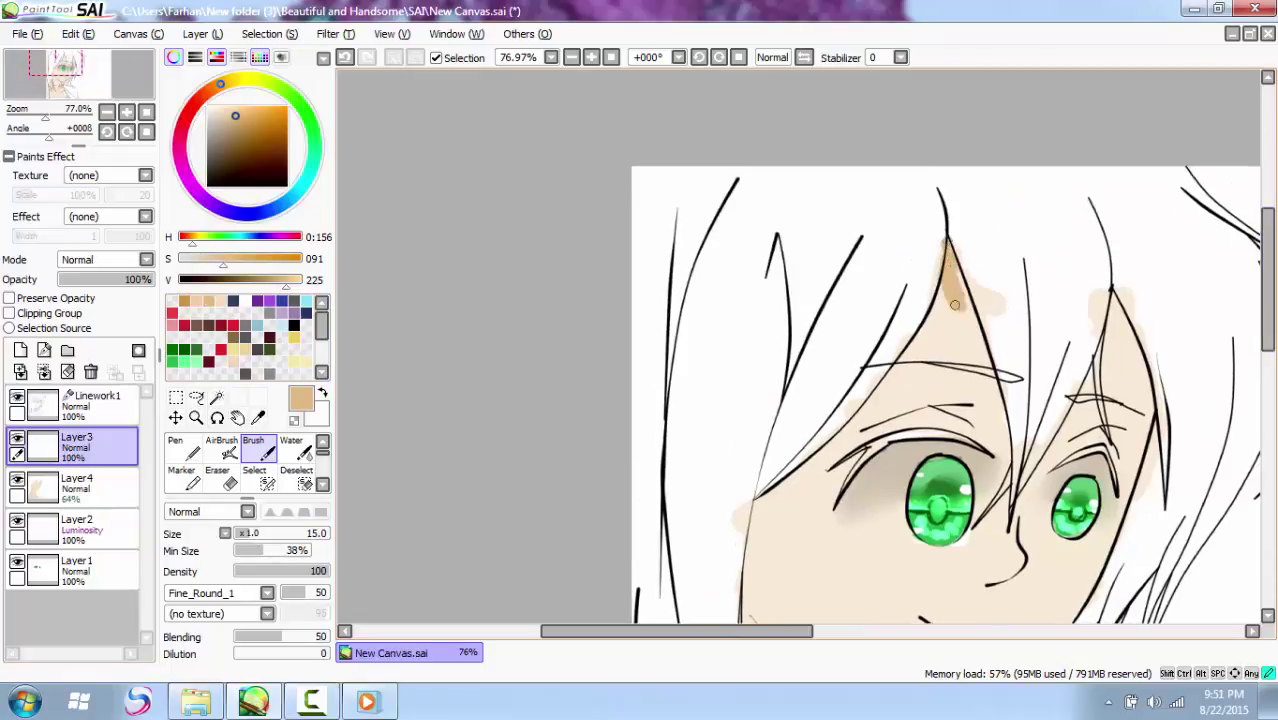
mouse_move(954, 305)
mouse_down()
mouse_move(954, 267)
mouse_move(955, 301)
mouse_up()
key(ctrl+z)
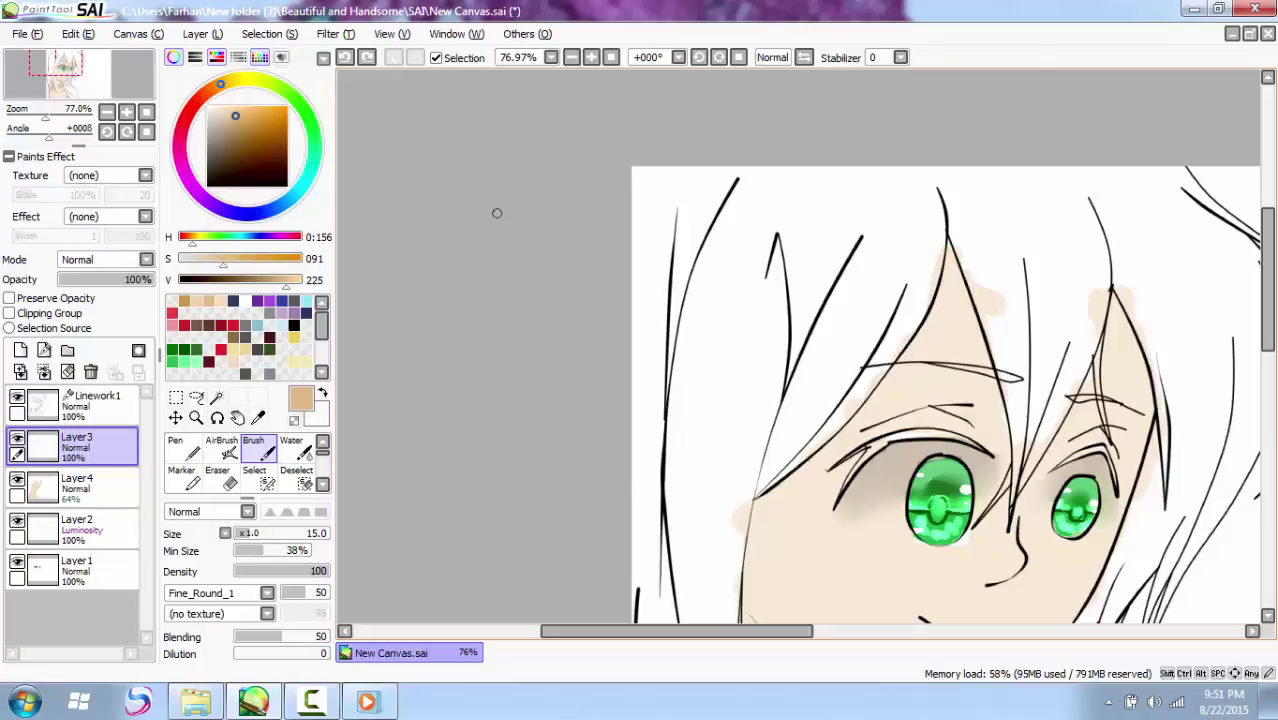
Step: Paint pale-pink shading (H 081, S 054, V 246) over both forehead gaps between the bangs with Brush size 59
click(190, 108)
click(234, 104)
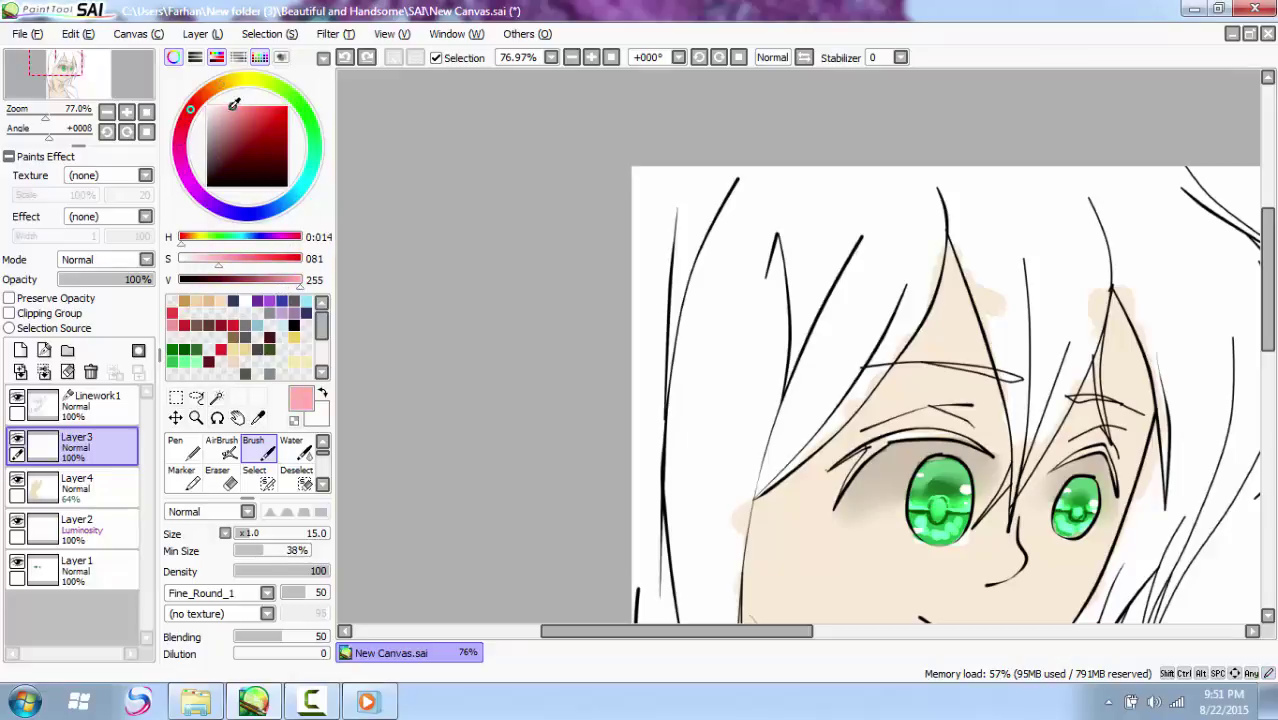
click(224, 109)
click(202, 95)
click(290, 534)
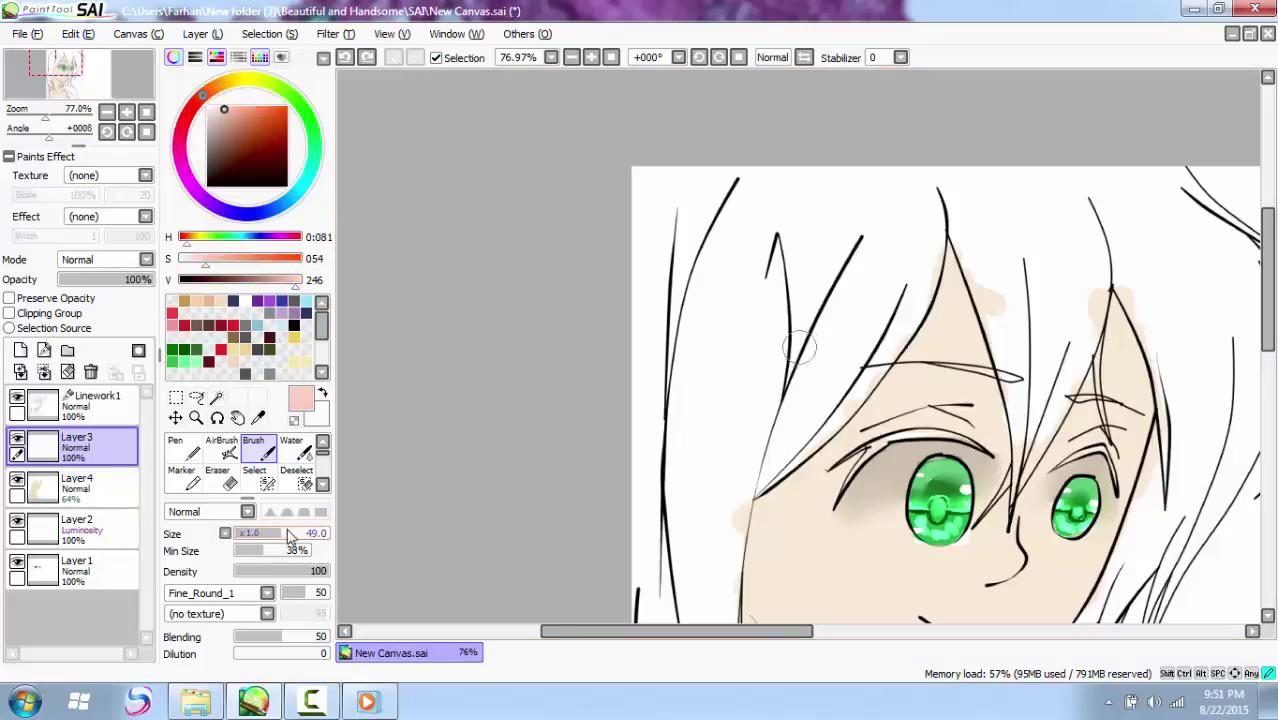
mouse_move(952, 300)
mouse_down()
mouse_move(956, 263)
mouse_move(965, 342)
mouse_up()
drag(1075, 336, 1139, 398)
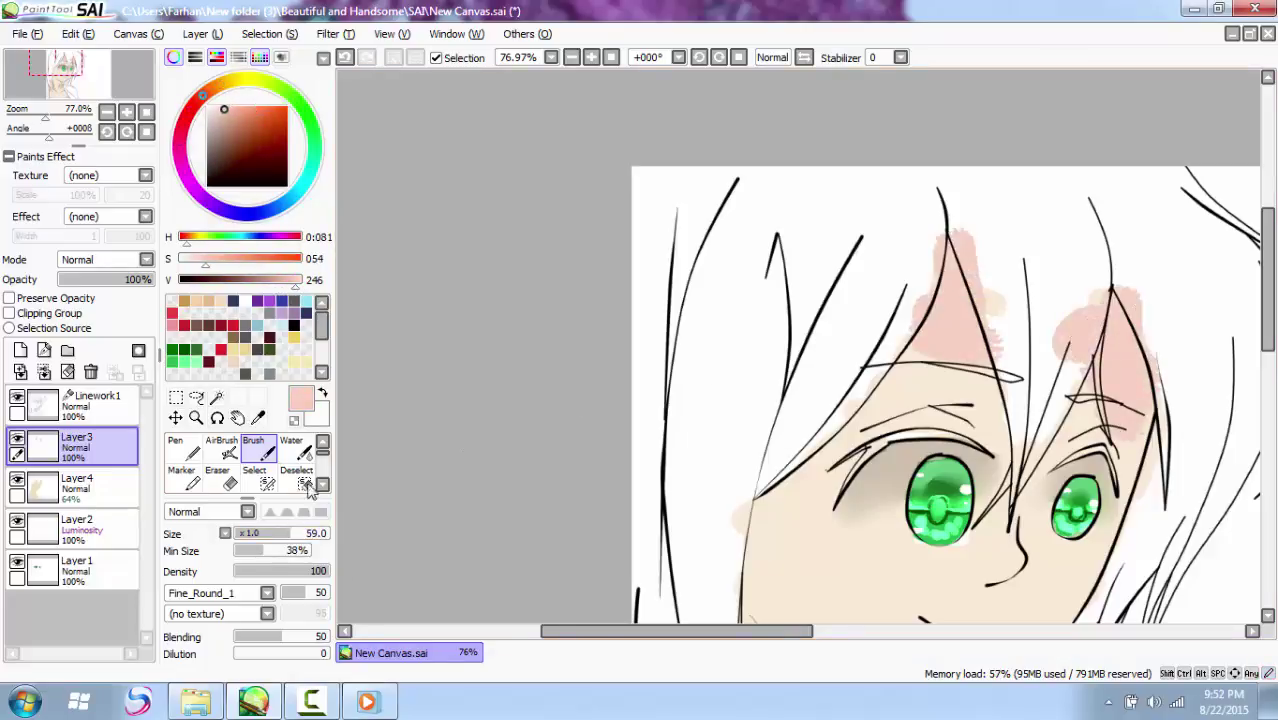
Step: Soften the pale-pink shading in both forehead gaps with the Blur tool at size 100
scroll(300, 470, down, 3)
click(295, 478)
drag(964, 295, 960, 268)
mouse_move(1085, 345)
mouse_down()
mouse_move(1116, 338)
mouse_move(1108, 318)
mouse_up()
Step: Try a rosy-pink shadow in the forehead gap above the larger eye with Brush size 12
click(173, 324)
scroll(258, 450, up, 3)
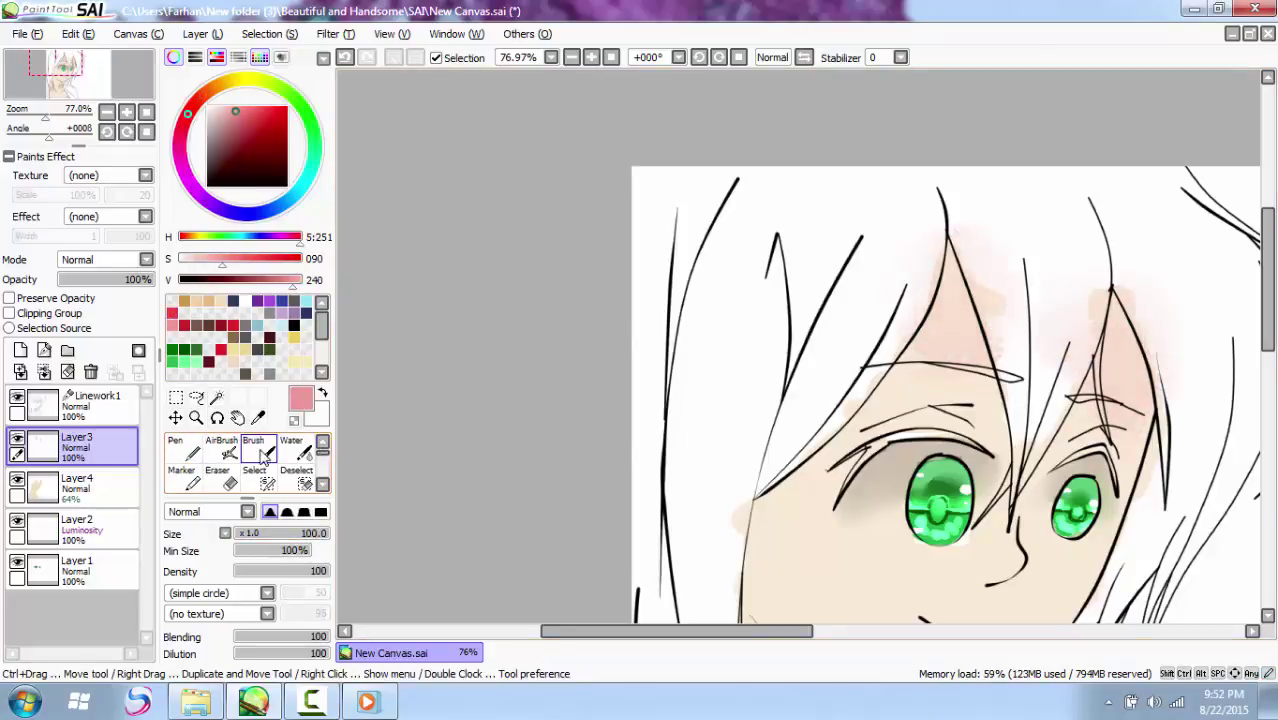
click(254, 448)
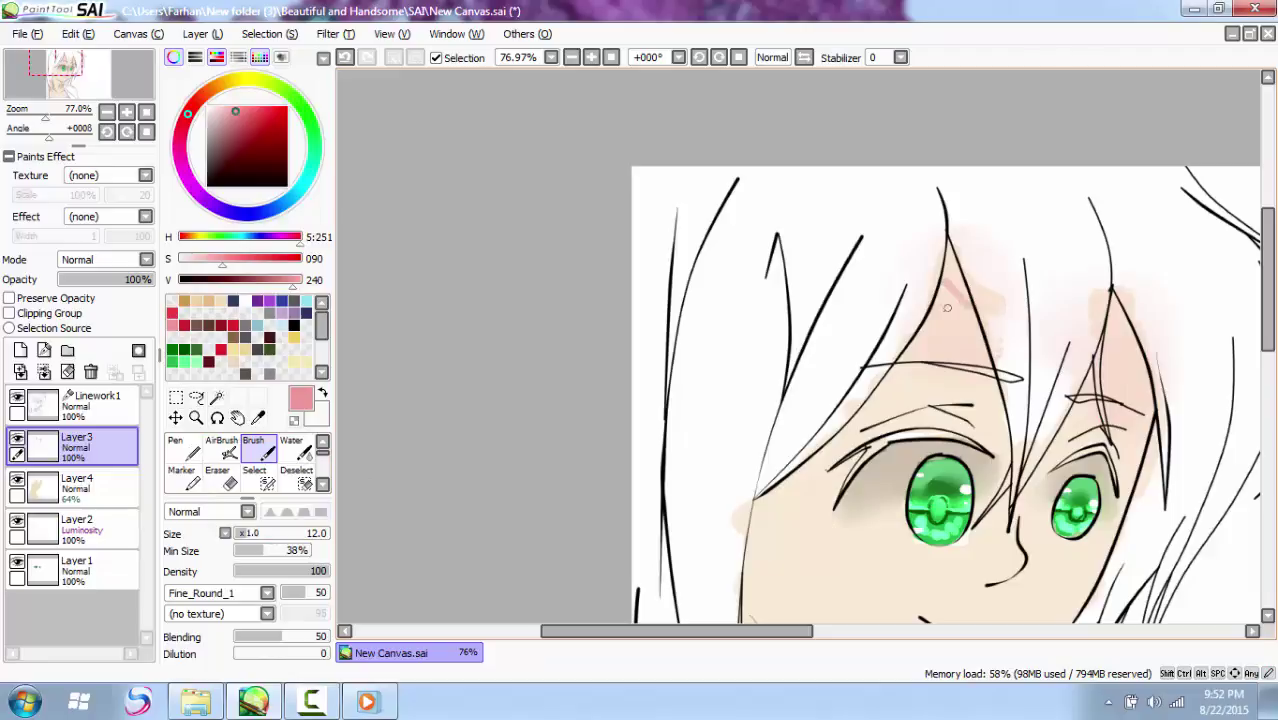
key(ctrl+z)
Step: Shade the tip of the forehead gap above the larger eye in salmon (H 071, S 084, V 231) and blur it at size 100
drag(253, 110, 231, 111)
drag(189, 112, 201, 97)
click(234, 114)
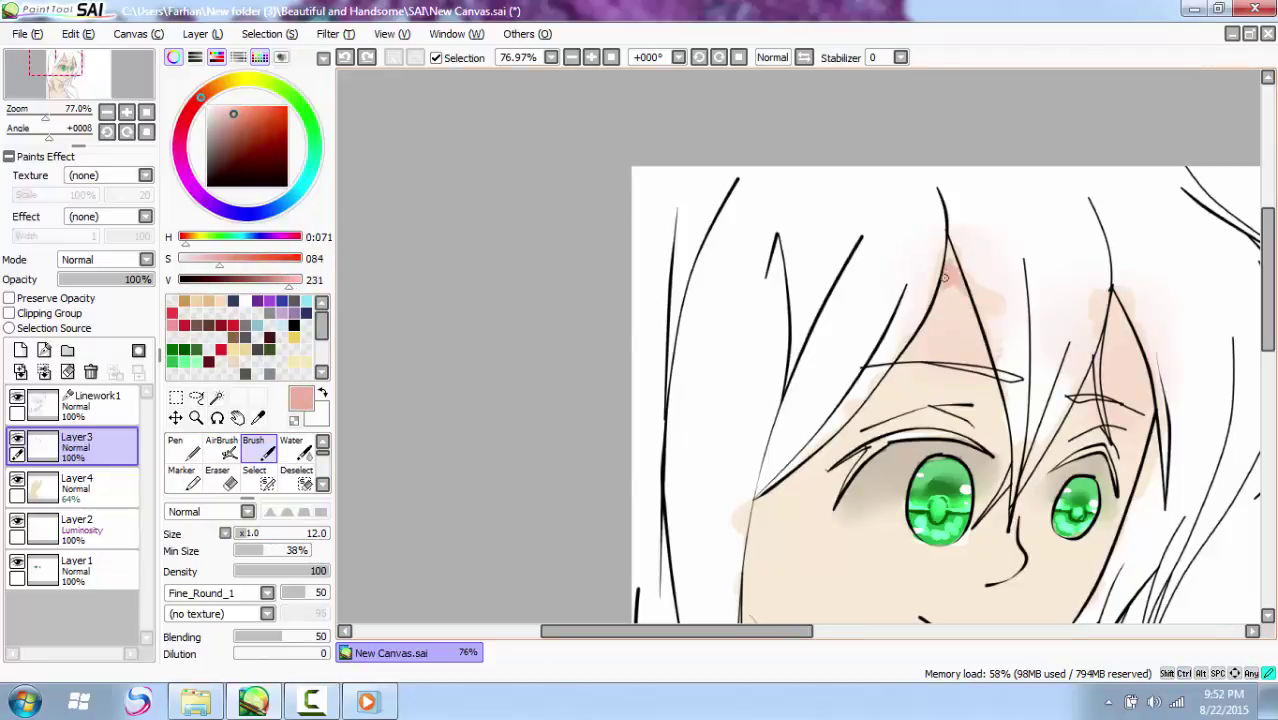
mouse_move(958, 282)
mouse_down()
mouse_move(898, 353)
mouse_move(937, 302)
mouse_move(965, 293)
mouse_move(954, 293)
mouse_move(978, 339)
mouse_move(949, 265)
mouse_move(908, 332)
mouse_move(999, 288)
mouse_move(954, 351)
mouse_move(970, 314)
mouse_move(959, 297)
mouse_move(964, 331)
mouse_up()
key(ctrl+z)
scroll(297, 474, down, 2)
click(296, 452)
Step: Try a rosy-pink shadow over the blurred tip of the larger eye's forehead gap with Brush size 11
click(172, 326)
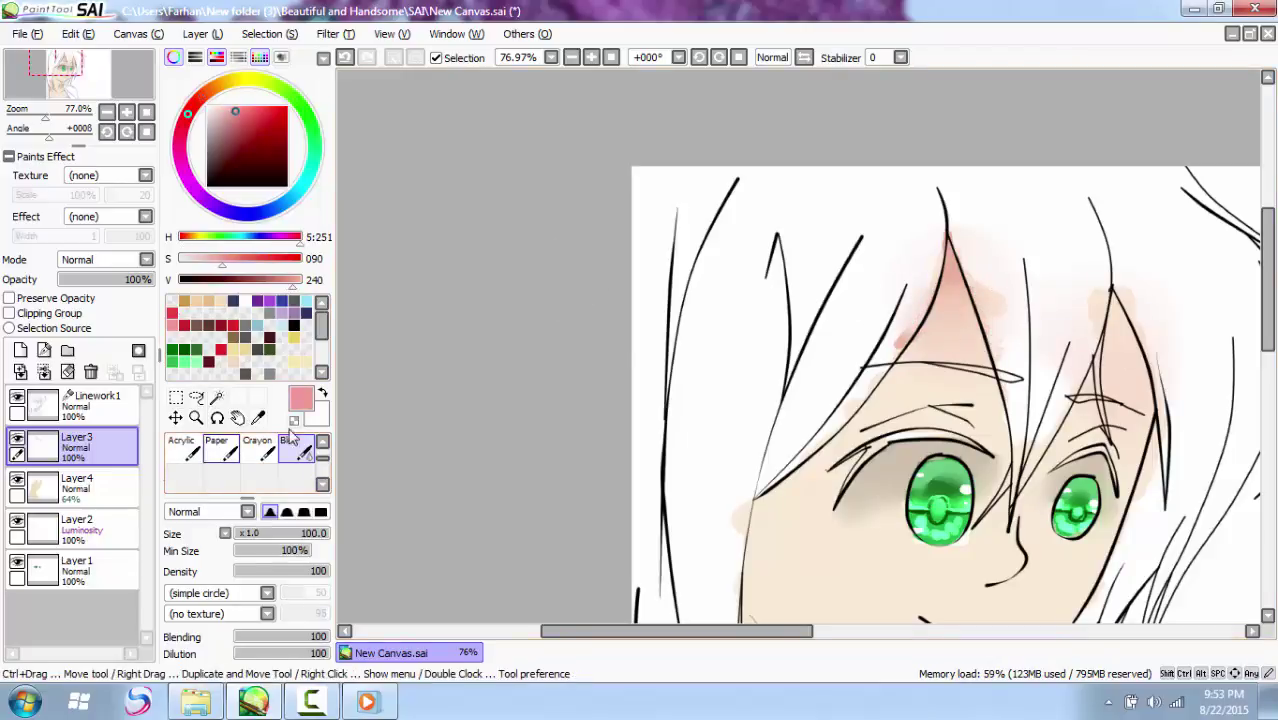
scroll(256, 460, up, 2)
click(257, 452)
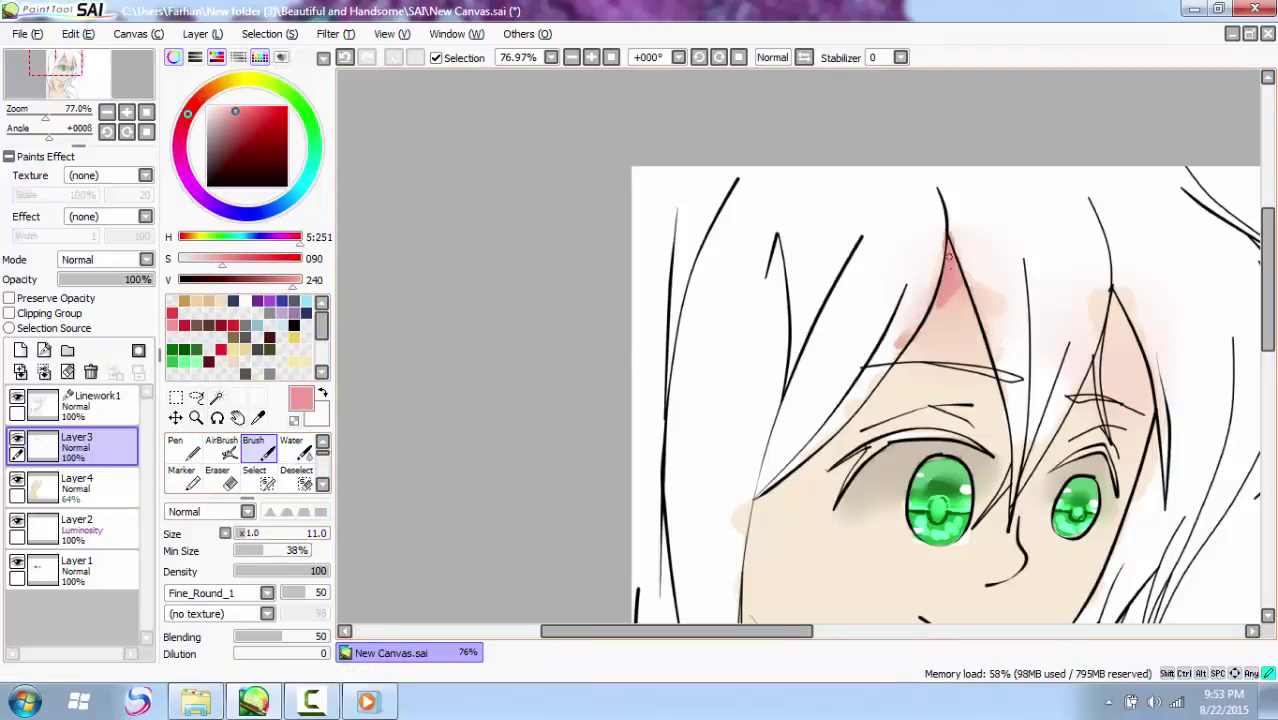
key(ctrl+z)
Step: Paint a pointed shadow in the forehead gap above the larger eye in reddish salmon (H 043, V 234)
drag(241, 139, 234, 112)
click(195, 102)
click(228, 126)
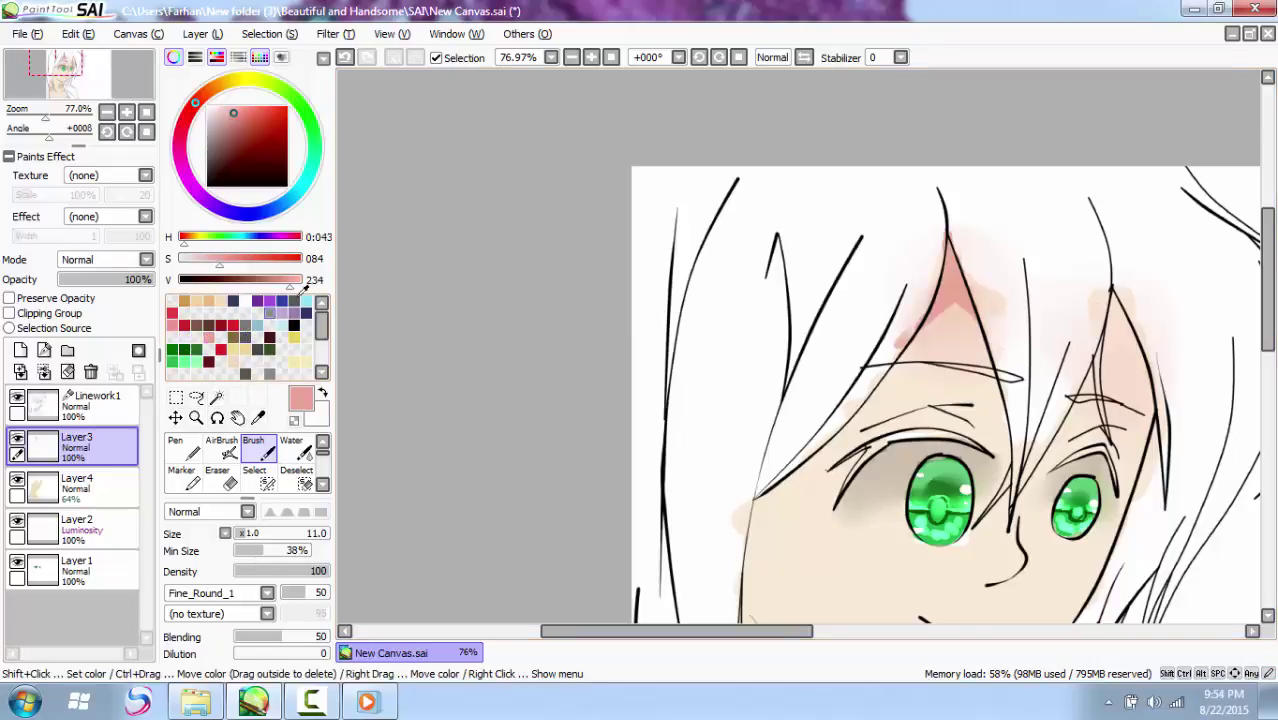
Step: Switch to Windows Explorer, play another track from the Anime Ost folder and minimise the opened windows
key(alt+Tab)
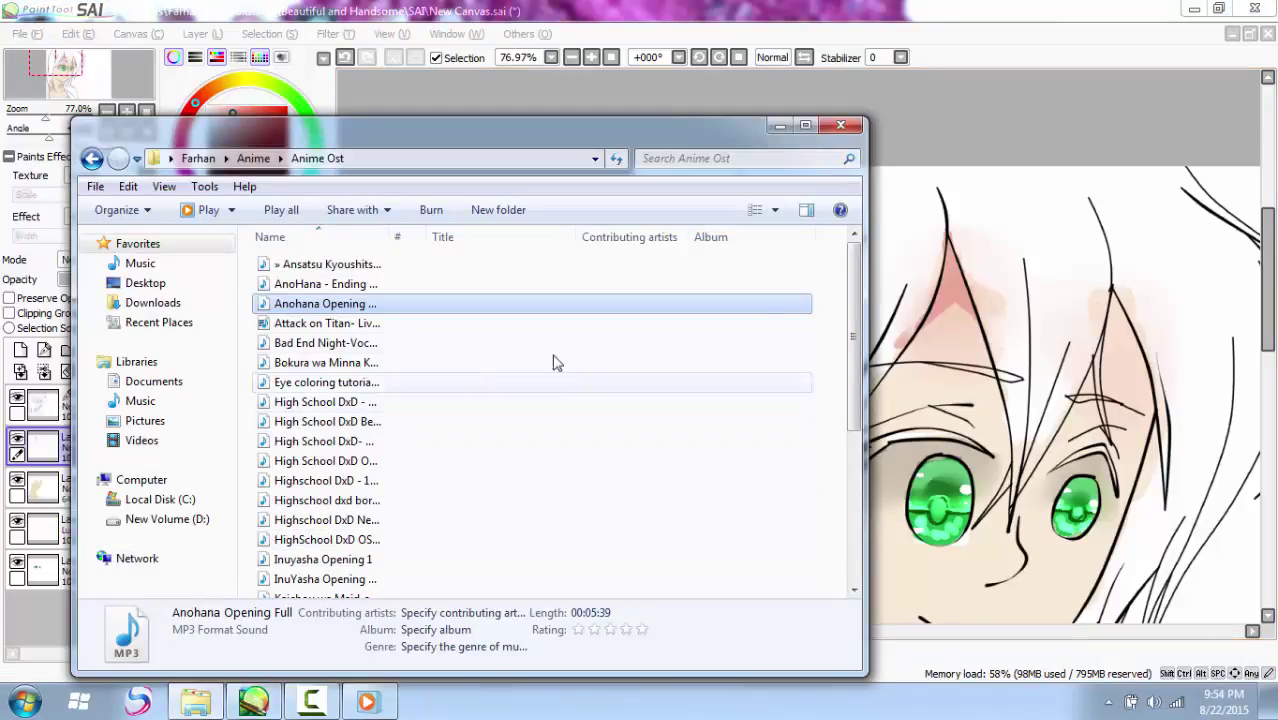
drag(852, 321, 846, 463)
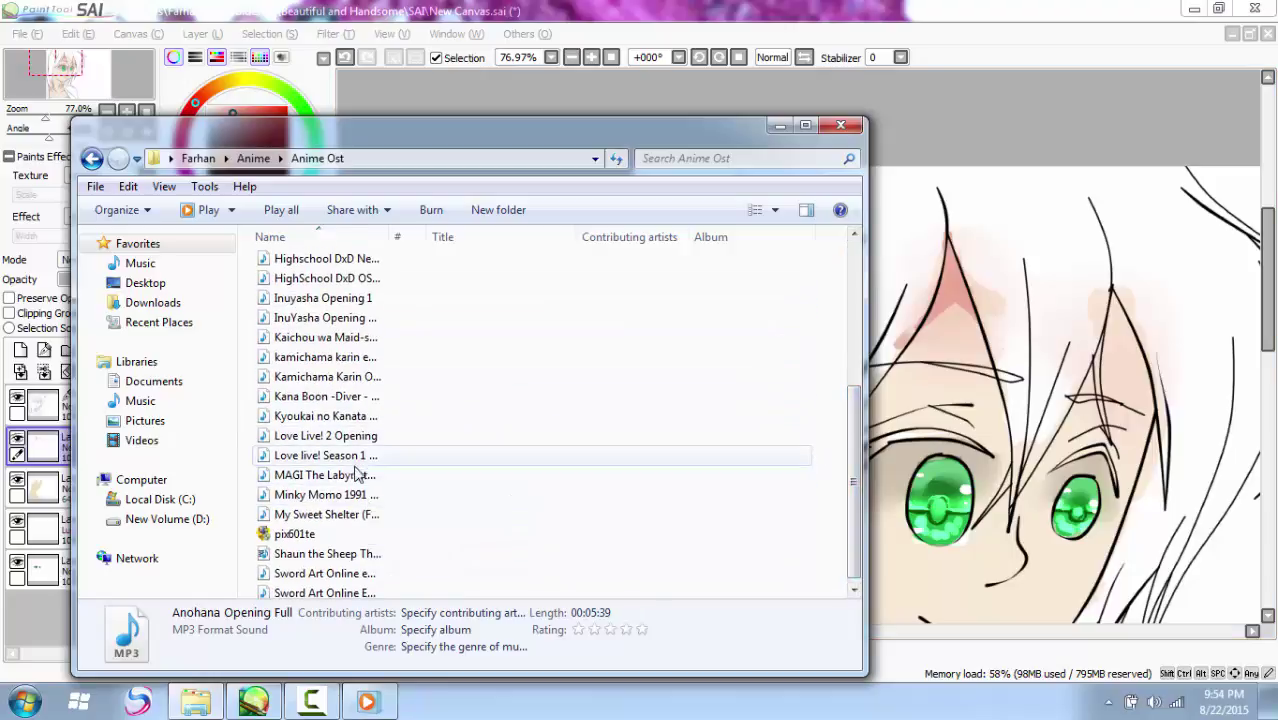
click(360, 574)
double_click(366, 378)
click(1167, 11)
click(780, 126)
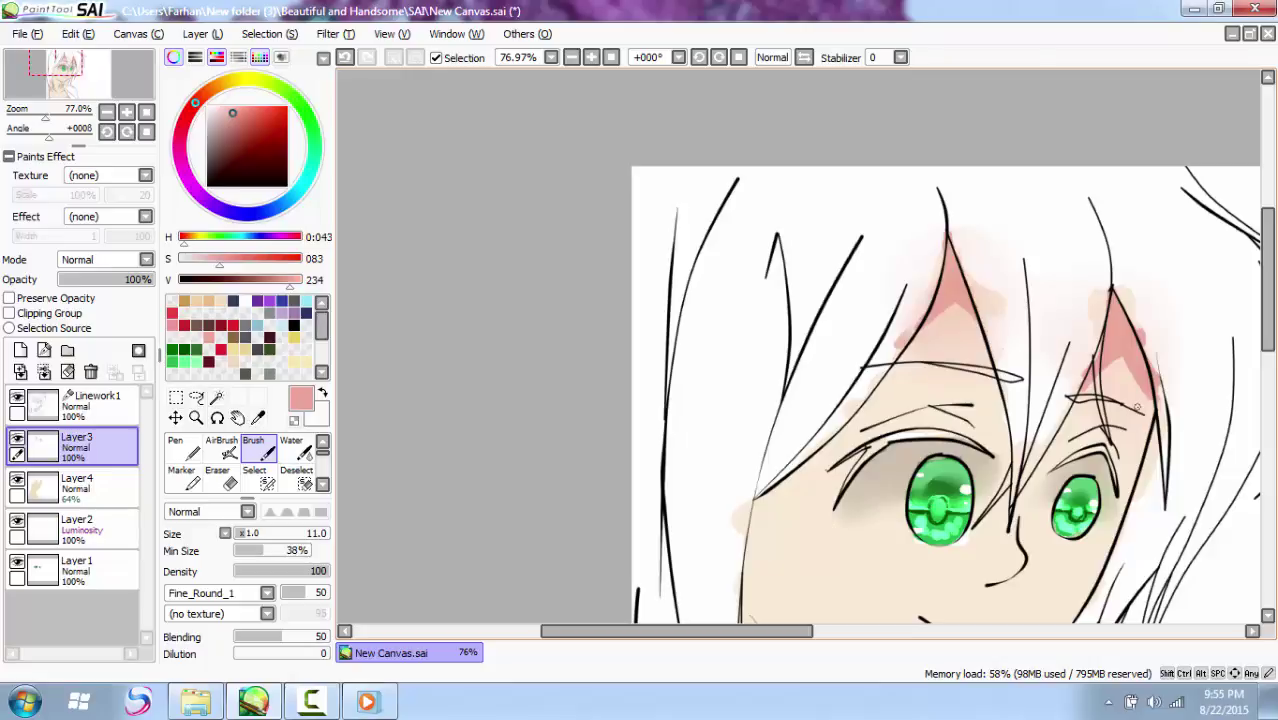
Step: Shade the forehead gap above the smaller eye in reddish salmon and soften it with Blur size 100
scroll(280, 465, down, 2)
click(295, 478)
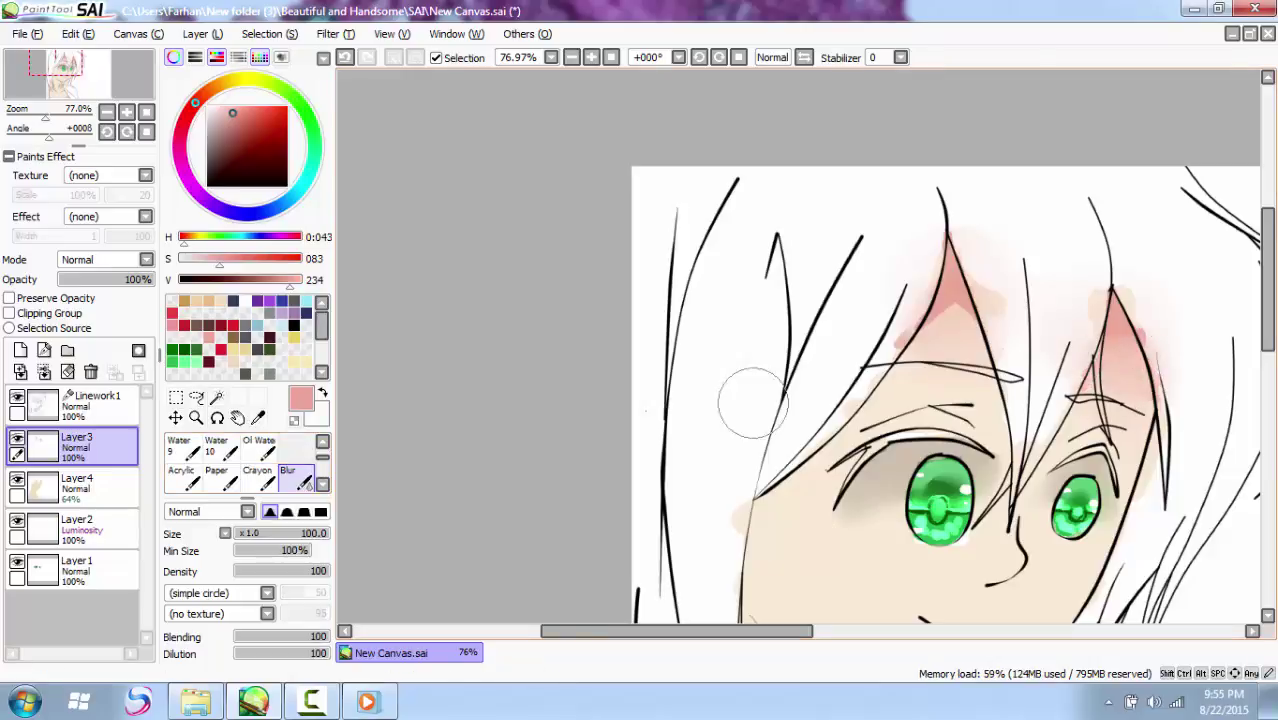
Step: Erase the pink shadow and beige skin spilling outside the forehead gaps on Layer3 and Layer4, with Eraser size 100 and density 100
scroll(251, 473, up, 2)
click(253, 450)
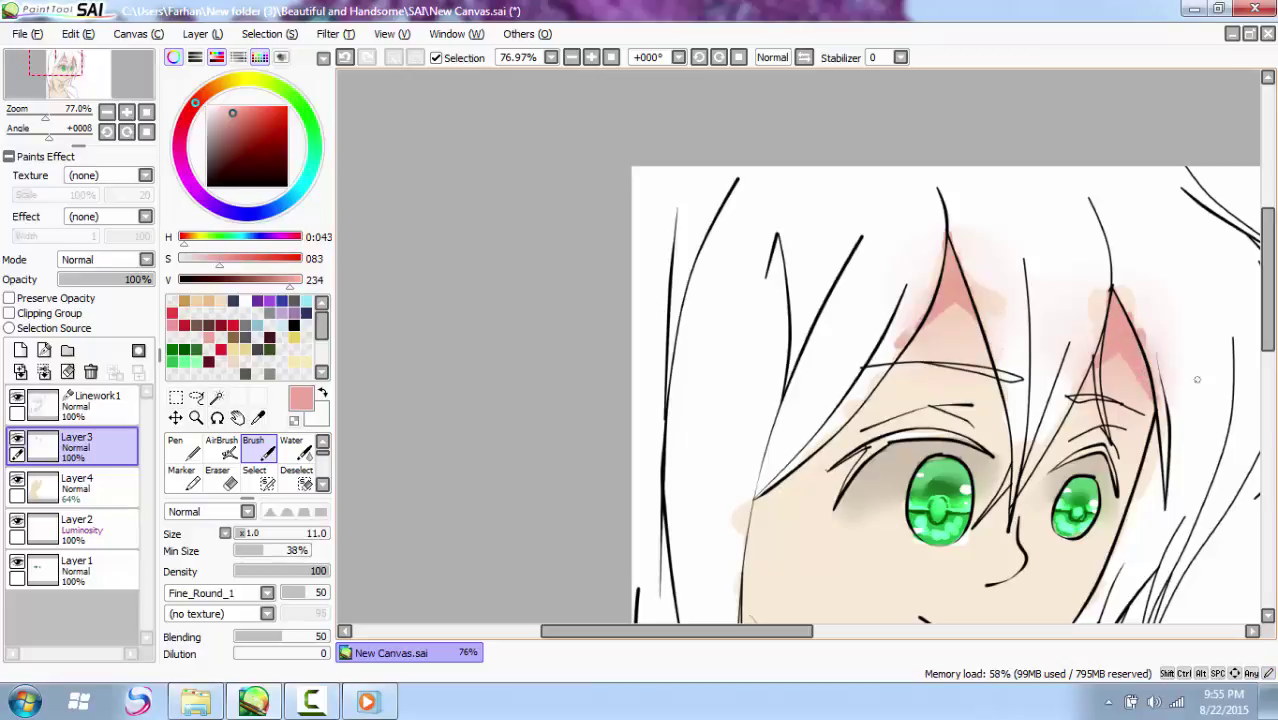
click(217, 477)
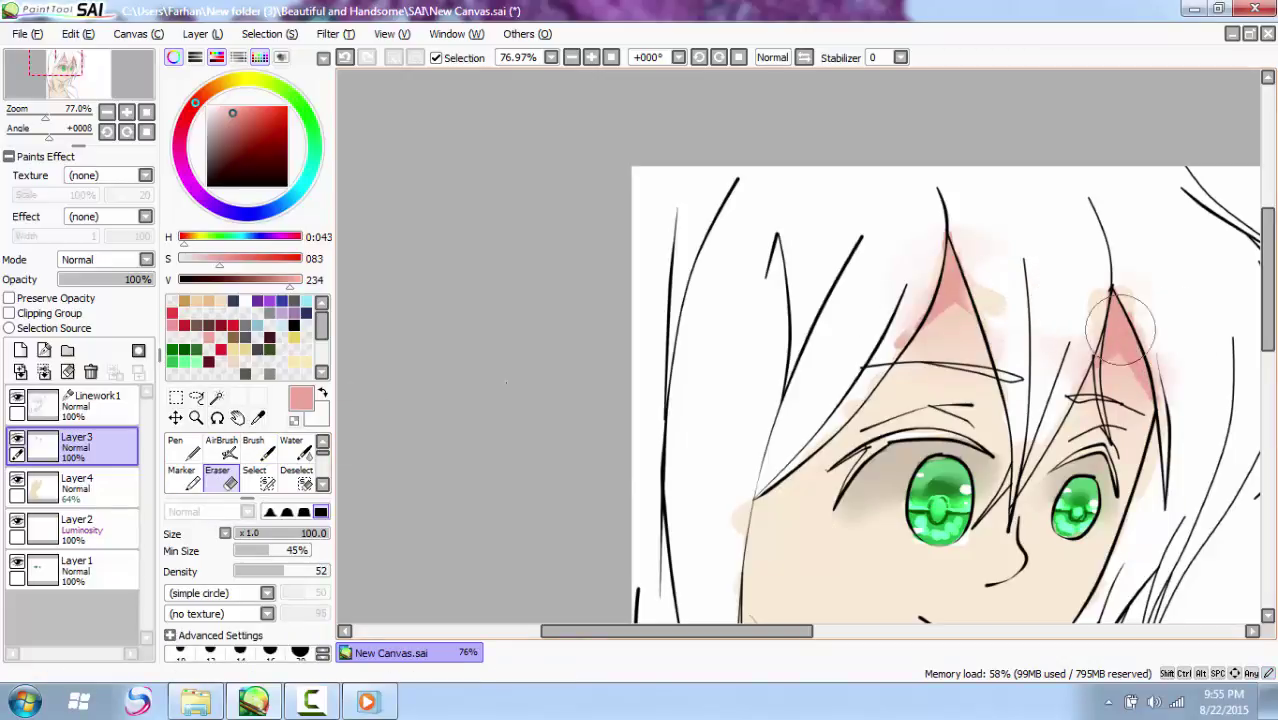
drag(304, 570, 330, 571)
drag(909, 278, 884, 325)
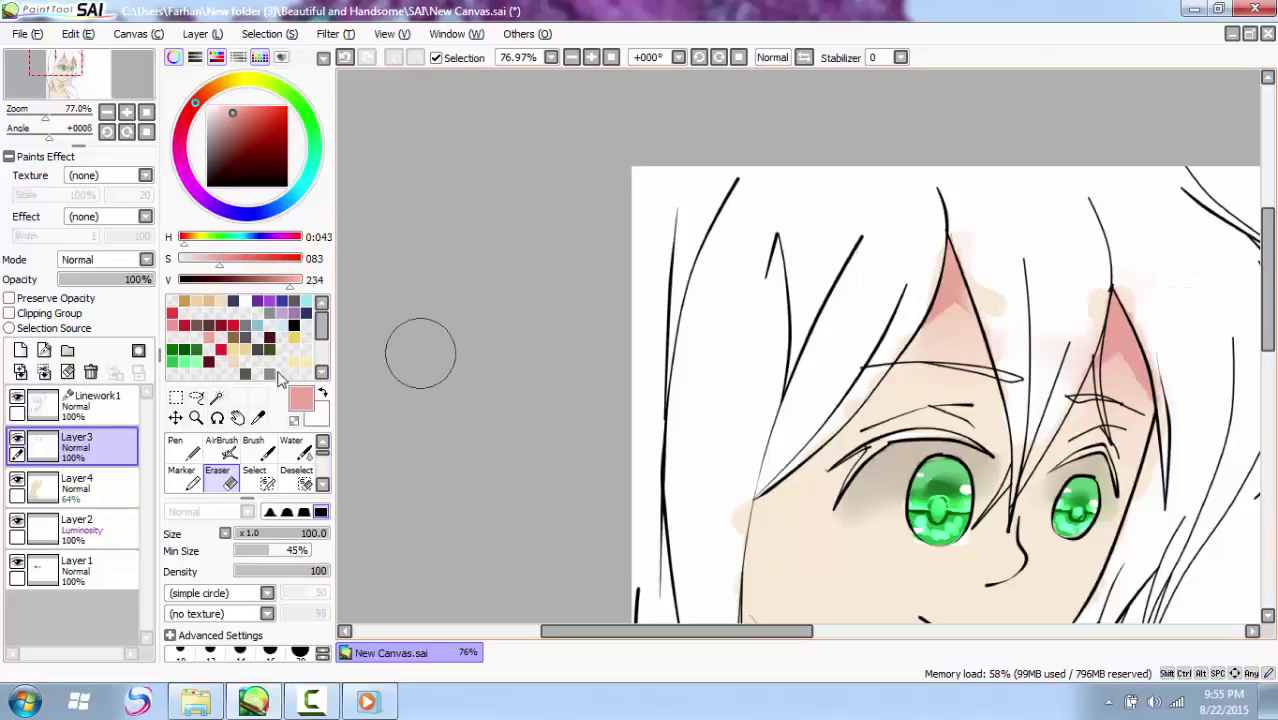
click(77, 486)
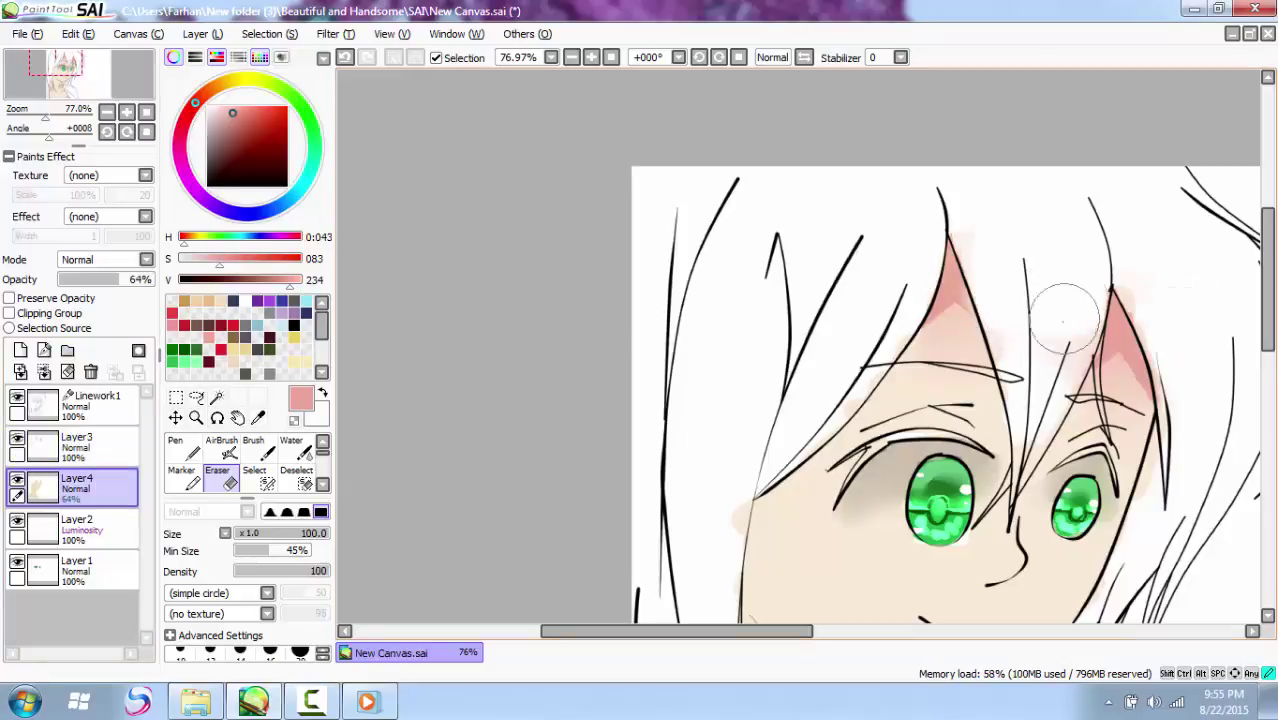
click(77, 527)
click(77, 445)
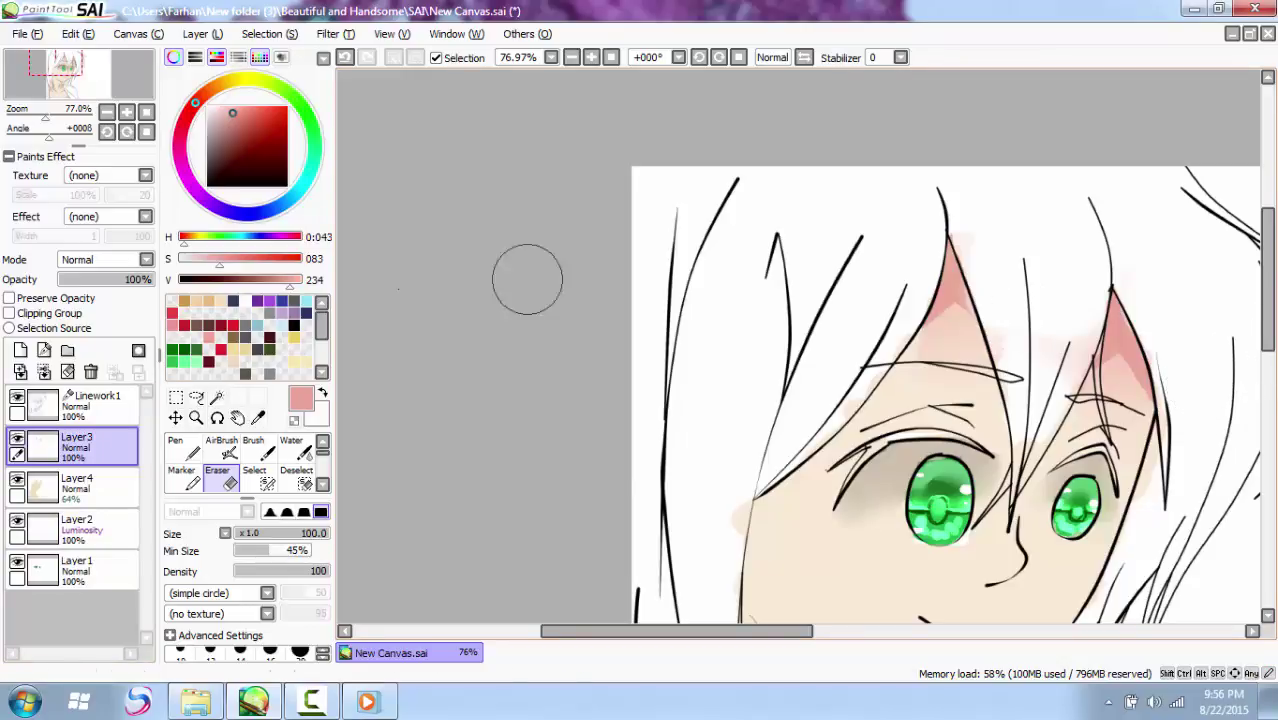
Step: Paint salmon shadows beneath both eyebrows on Layer3 with Brush size 63 and soften them with Blur size 100
click(253, 447)
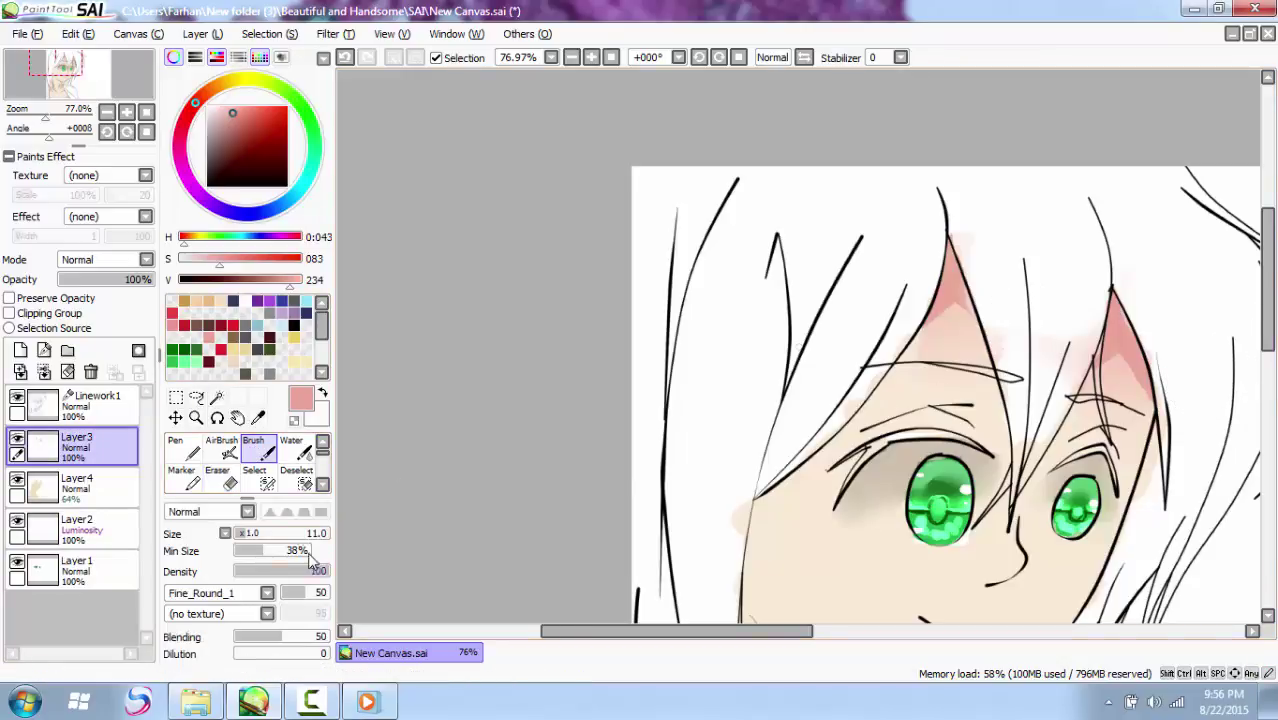
click(294, 533)
mouse_move(984, 393)
mouse_down()
mouse_move(935, 387)
mouse_move(978, 395)
mouse_up()
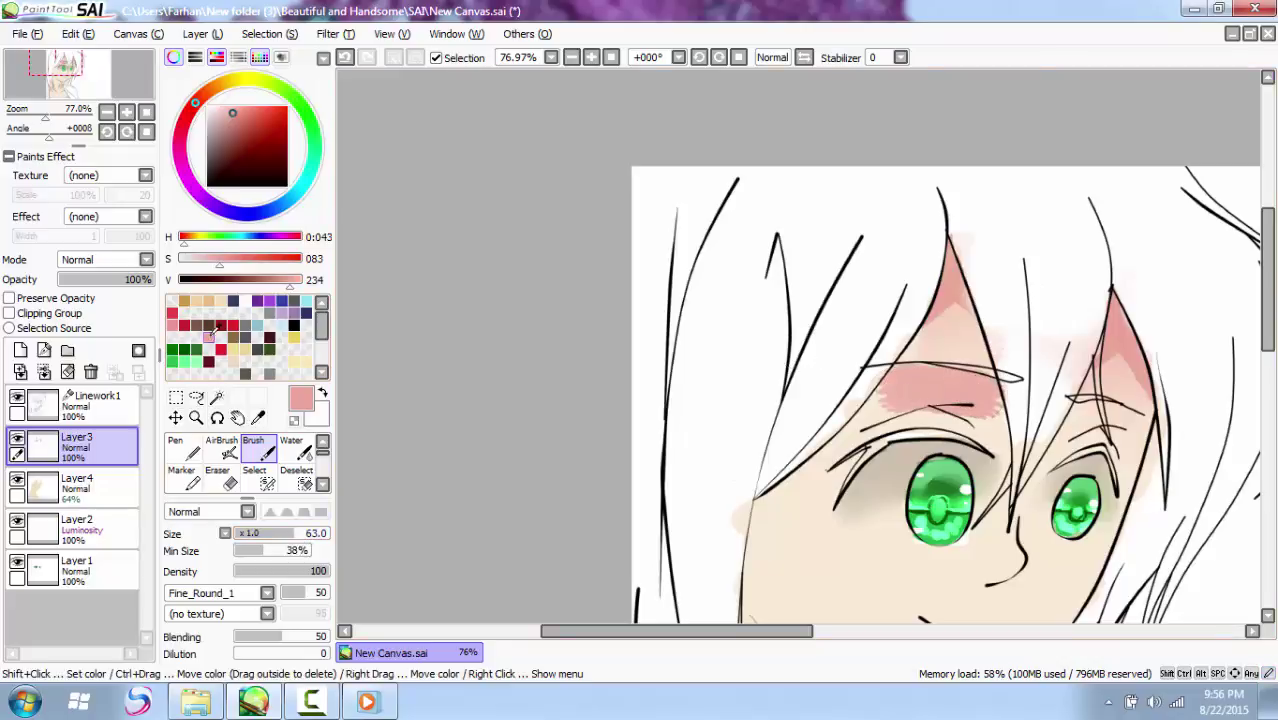
drag(1086, 408, 1118, 424)
scroll(292, 465, down, 5)
click(294, 479)
drag(918, 404, 962, 405)
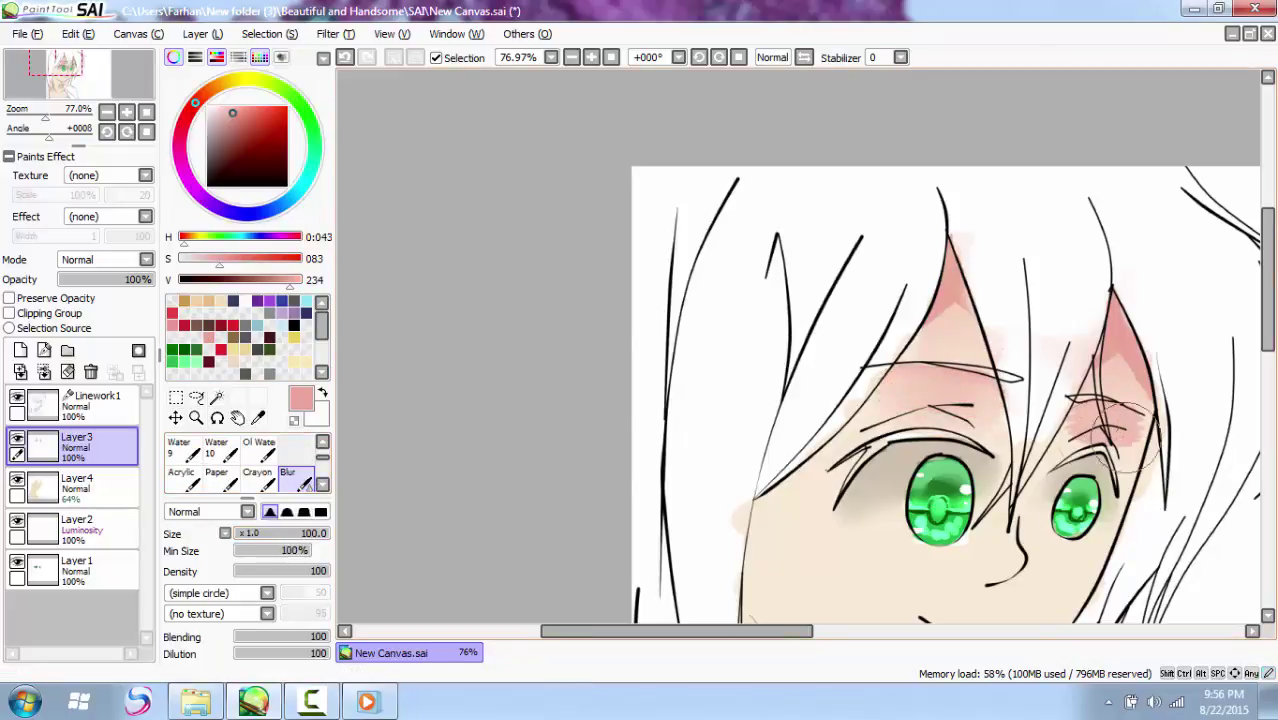
mouse_move(1136, 432)
mouse_down()
mouse_move(1166, 460)
mouse_move(1080, 400)
mouse_up()
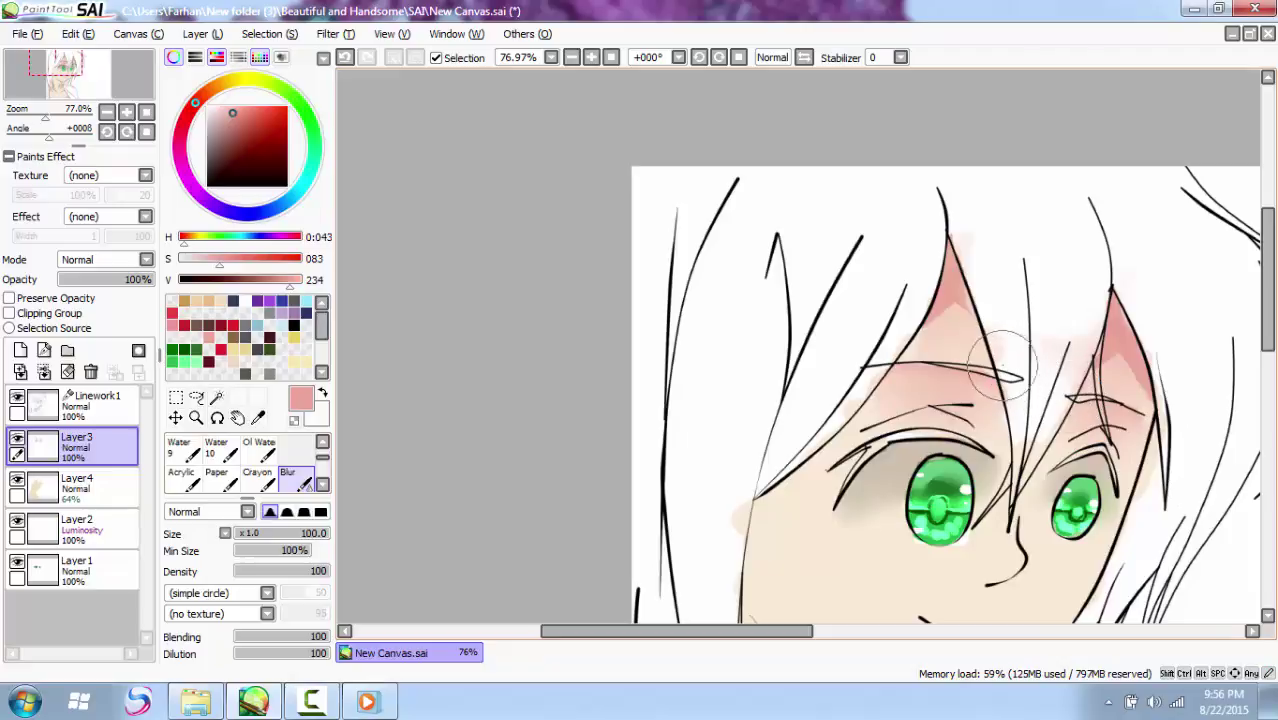
Step: Shade the skin around both eyes in salmon with Brush size 35 and density 33, and soften it with Blur size 100
scroll(900, 350, down, 4)
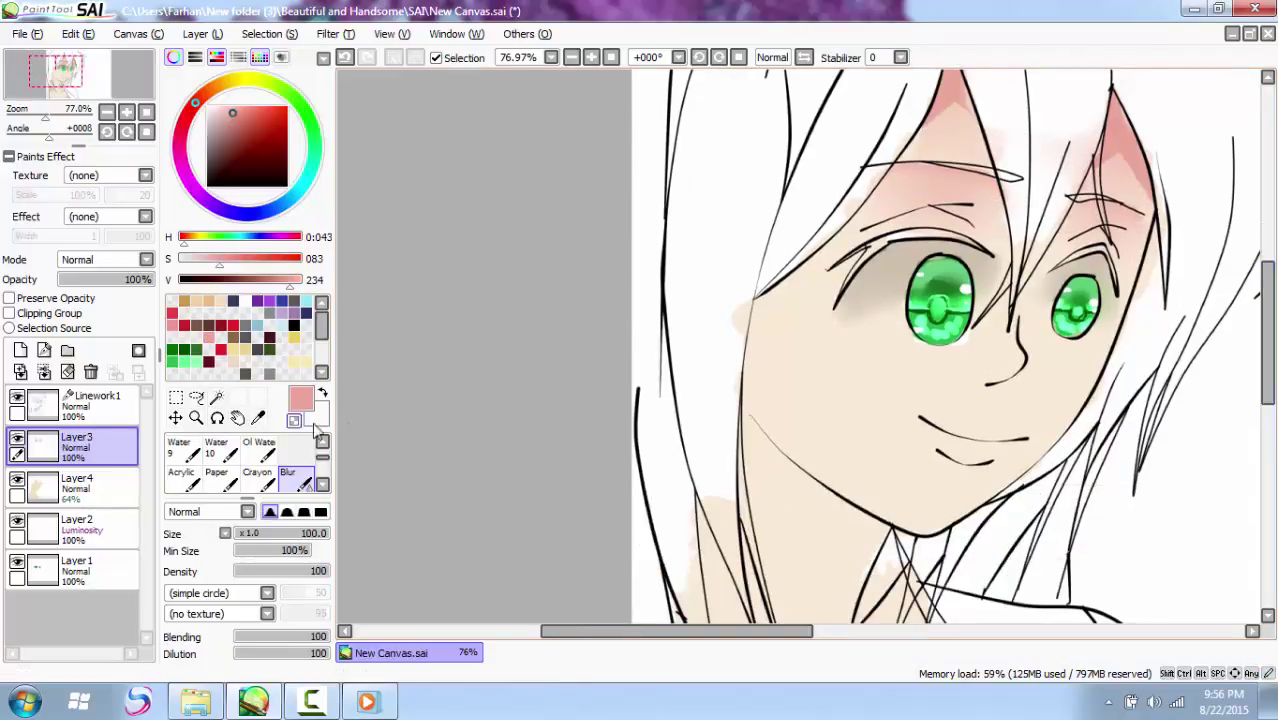
scroll(300, 455, up, 2)
click(253, 447)
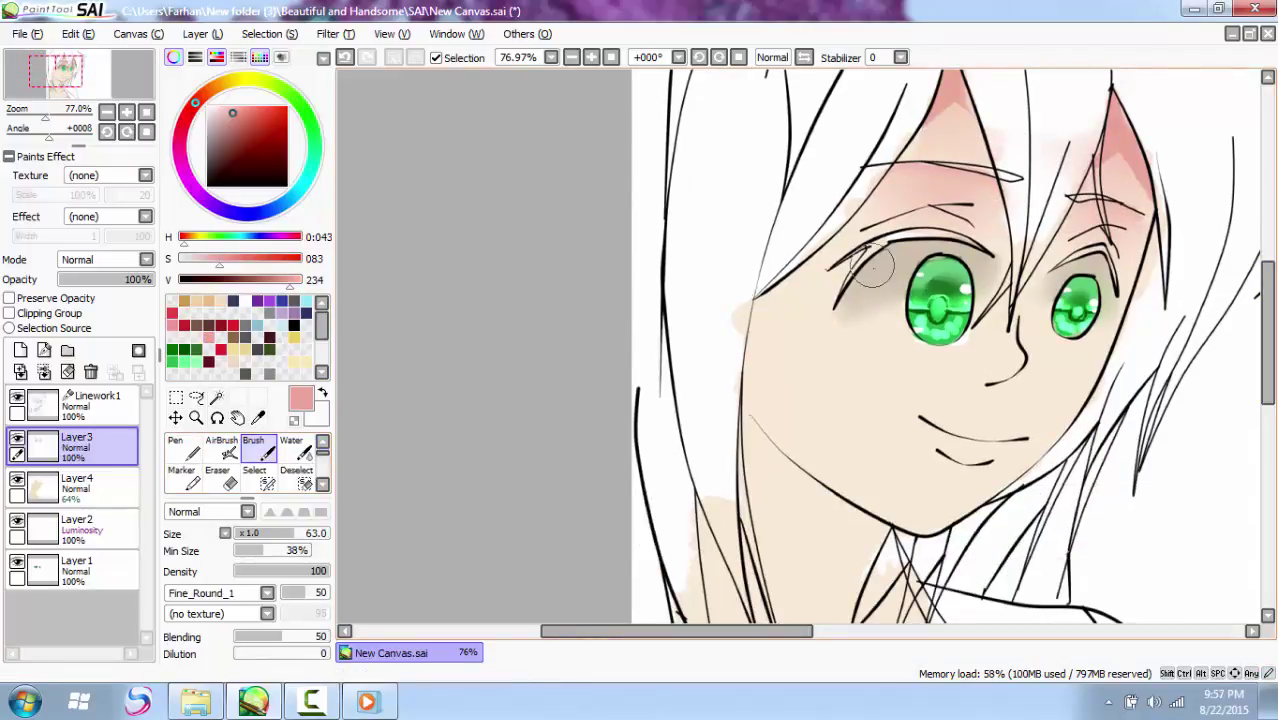
drag(871, 268, 850, 292)
click(267, 571)
click(268, 533)
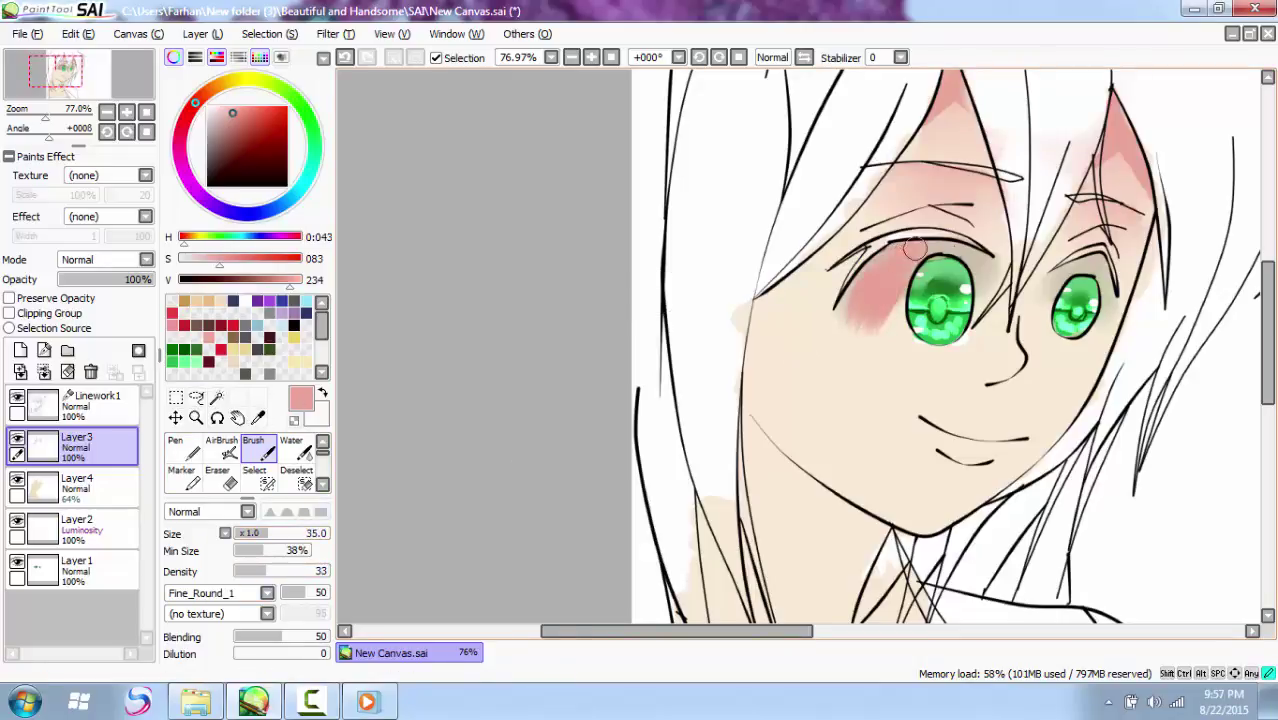
mouse_move(1088, 268)
mouse_down()
mouse_move(1125, 270)
mouse_move(1137, 226)
mouse_up()
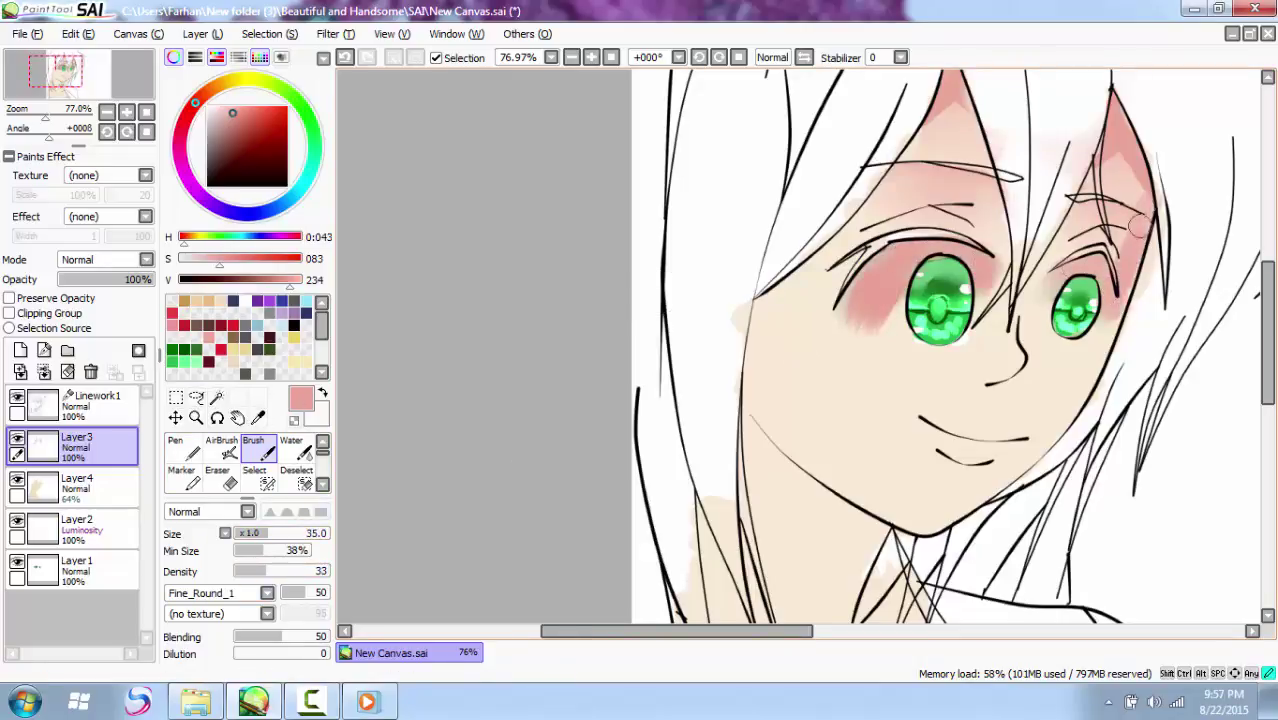
scroll(300, 465, down, 2)
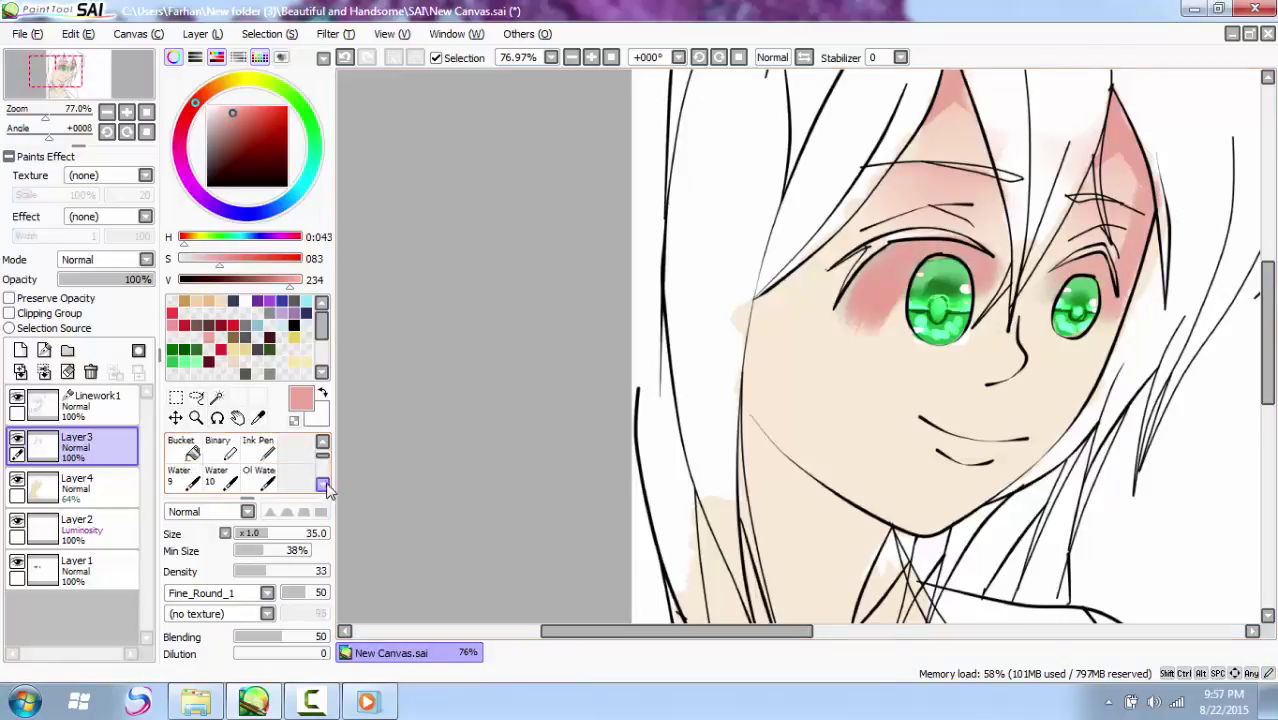
click(288, 476)
mouse_move(871, 312)
mouse_down()
mouse_move(996, 268)
mouse_move(1109, 302)
mouse_move(1111, 225)
mouse_move(1128, 355)
mouse_up()
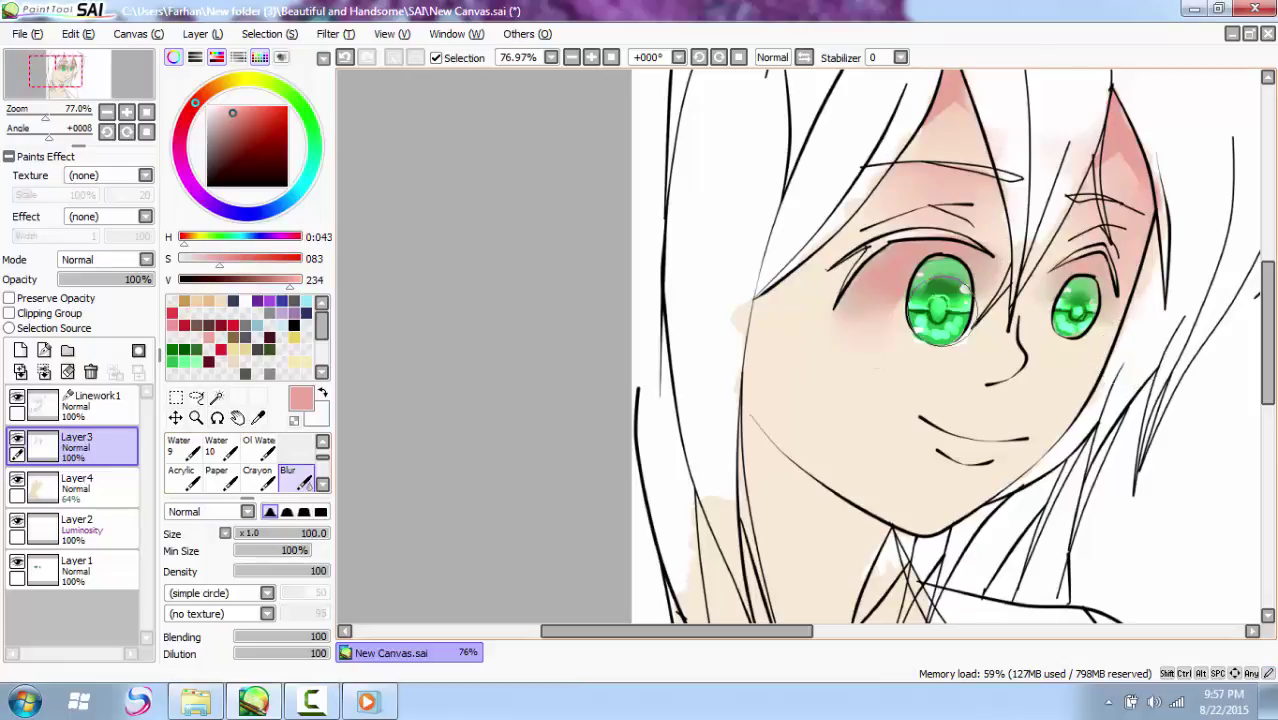
Step: Add a soft salmon blush to both cheeks with the AirBrush at size 48 and density 14
scroll(266, 458, up, 2)
click(266, 455)
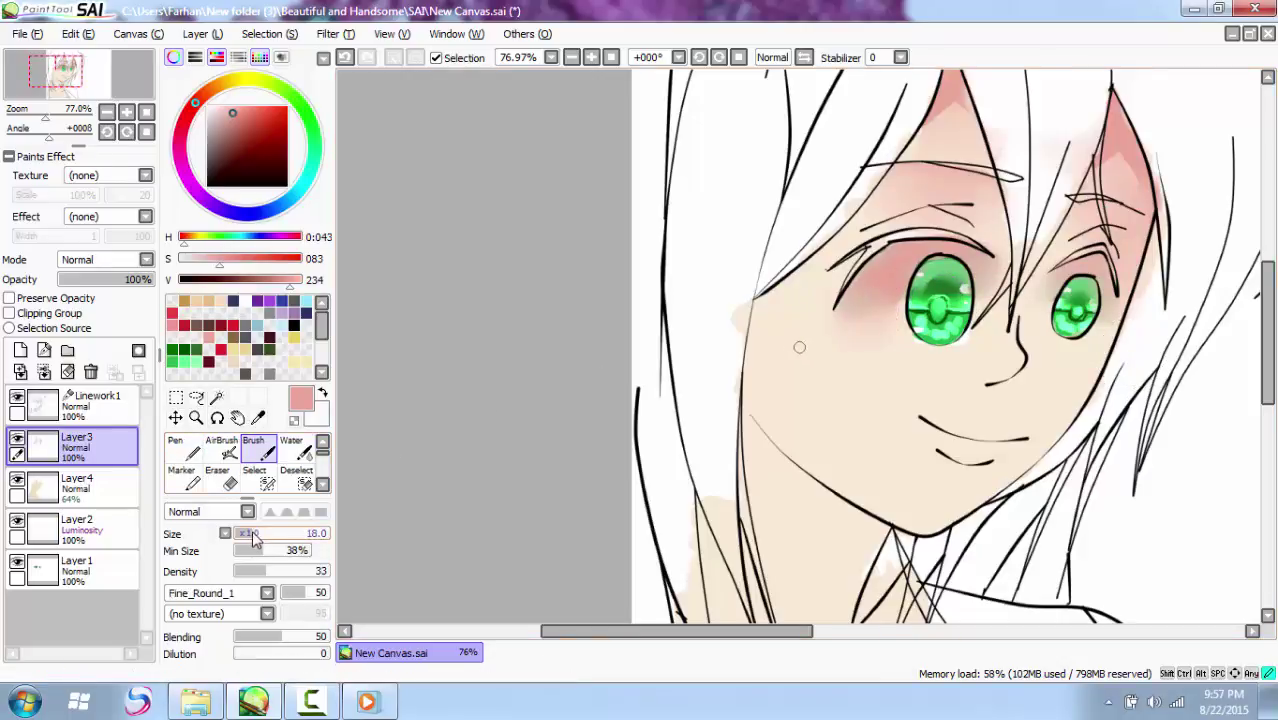
mouse_move(1127, 290)
mouse_down()
mouse_move(1077, 376)
mouse_move(1112, 339)
mouse_move(1080, 347)
mouse_move(1097, 365)
mouse_move(1053, 383)
mouse_move(1128, 341)
mouse_move(1025, 376)
mouse_move(1068, 367)
mouse_move(1035, 350)
mouse_up()
click(323, 487)
click(322, 442)
click(298, 476)
scroll(318, 460, up, 2)
click(222, 448)
mouse_move(810, 334)
mouse_down()
mouse_move(884, 367)
mouse_move(827, 354)
mouse_move(859, 346)
mouse_move(779, 335)
mouse_move(839, 324)
mouse_move(864, 327)
mouse_move(800, 373)
mouse_up()
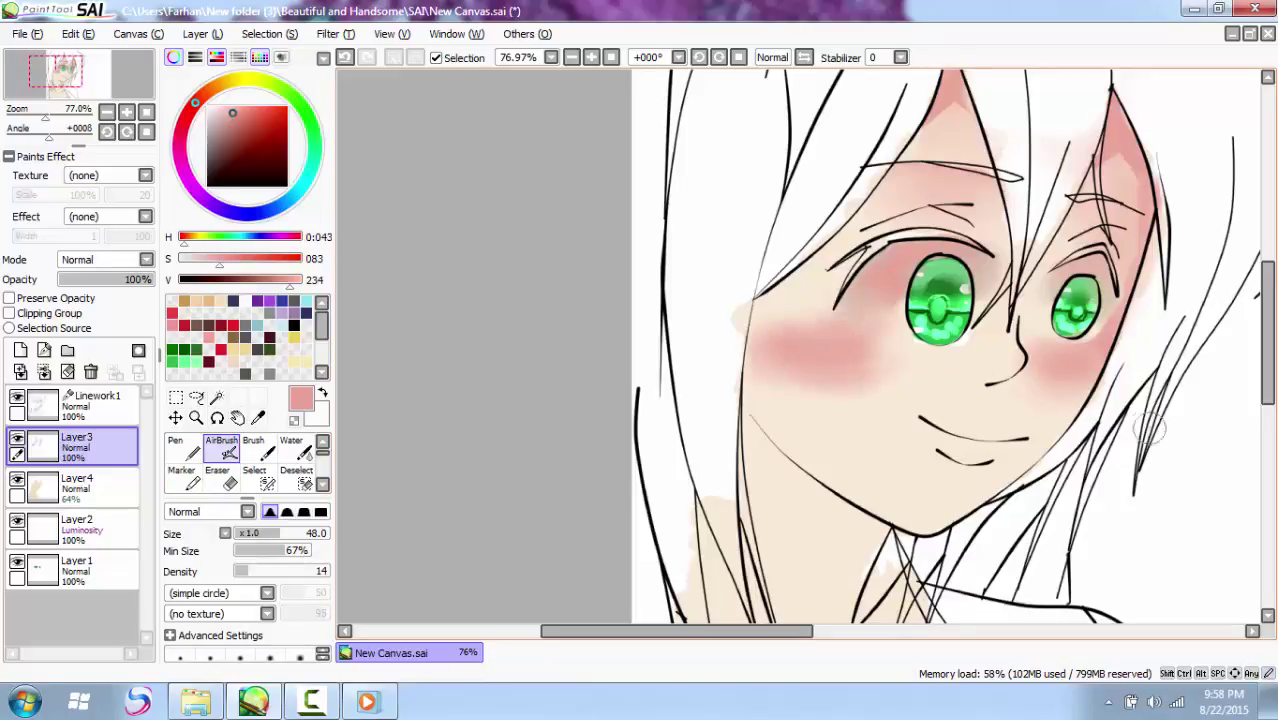
Step: Paint a thin salmon shadow along the hair strand beside the larger eye with Brush size 16 and density 33
click(253, 447)
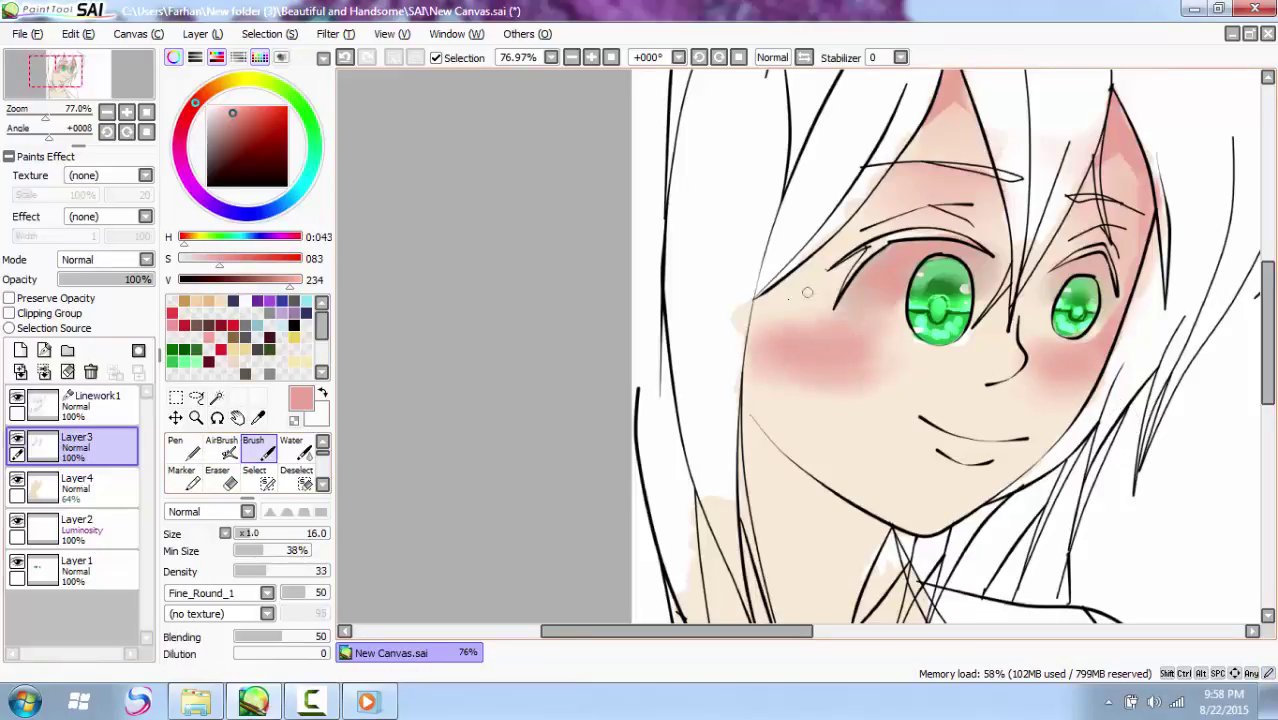
mouse_move(816, 252)
mouse_down()
mouse_move(794, 277)
mouse_move(910, 143)
mouse_move(768, 289)
mouse_up()
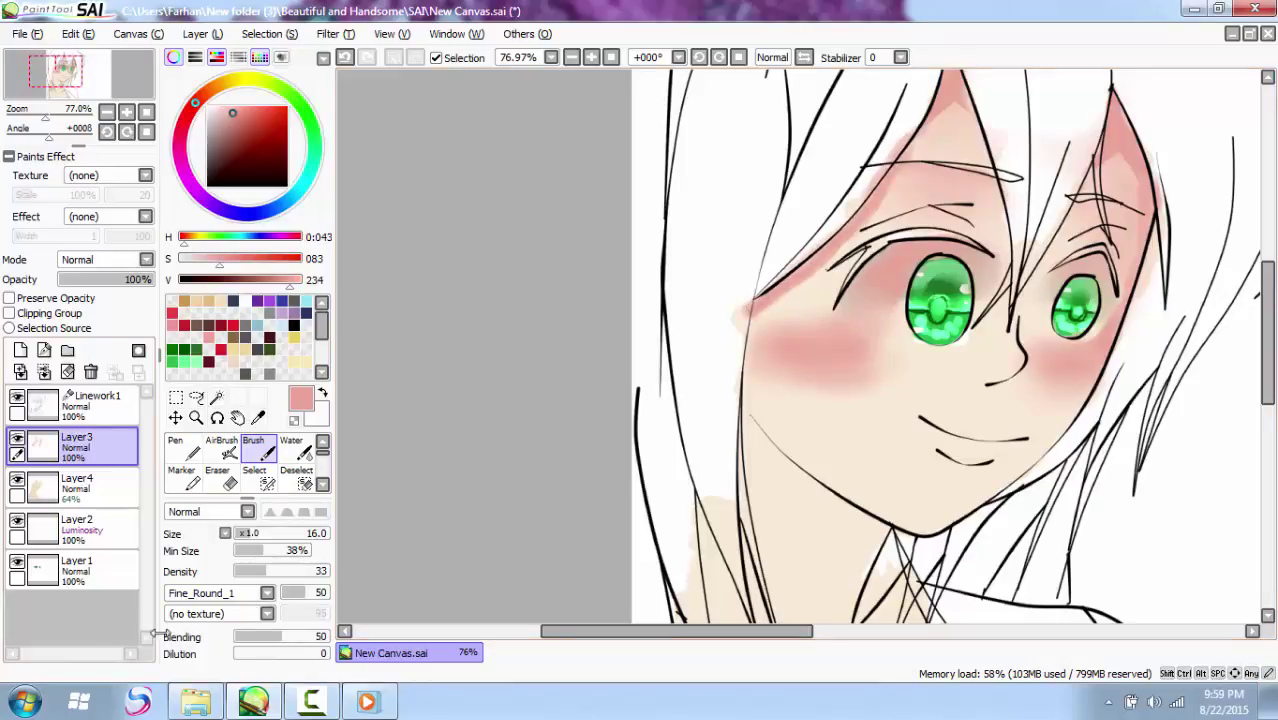
Step: Switch to Windows Explorer, play the kamichama karin ending 1 track from the Anime Ost folder and minimise the opened windows
mouse_move(218, 707)
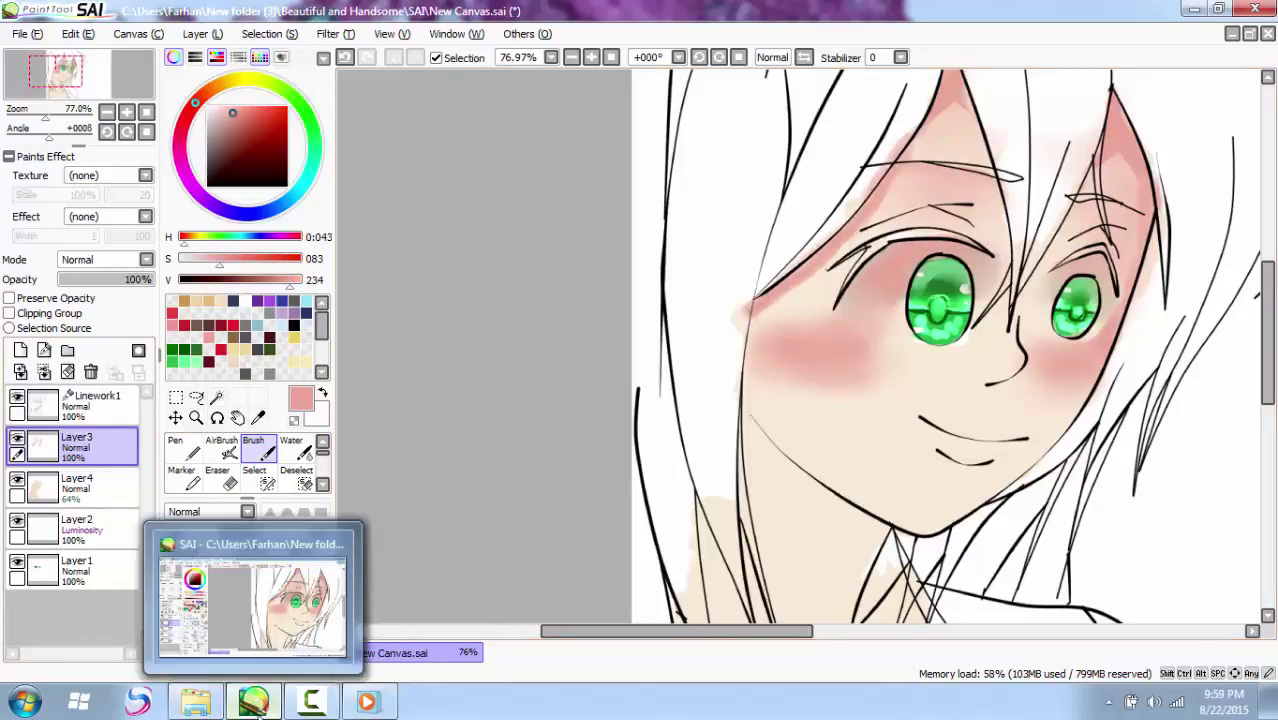
click(257, 708)
click(257, 708)
click(197, 703)
double_click(335, 358)
click(1195, 9)
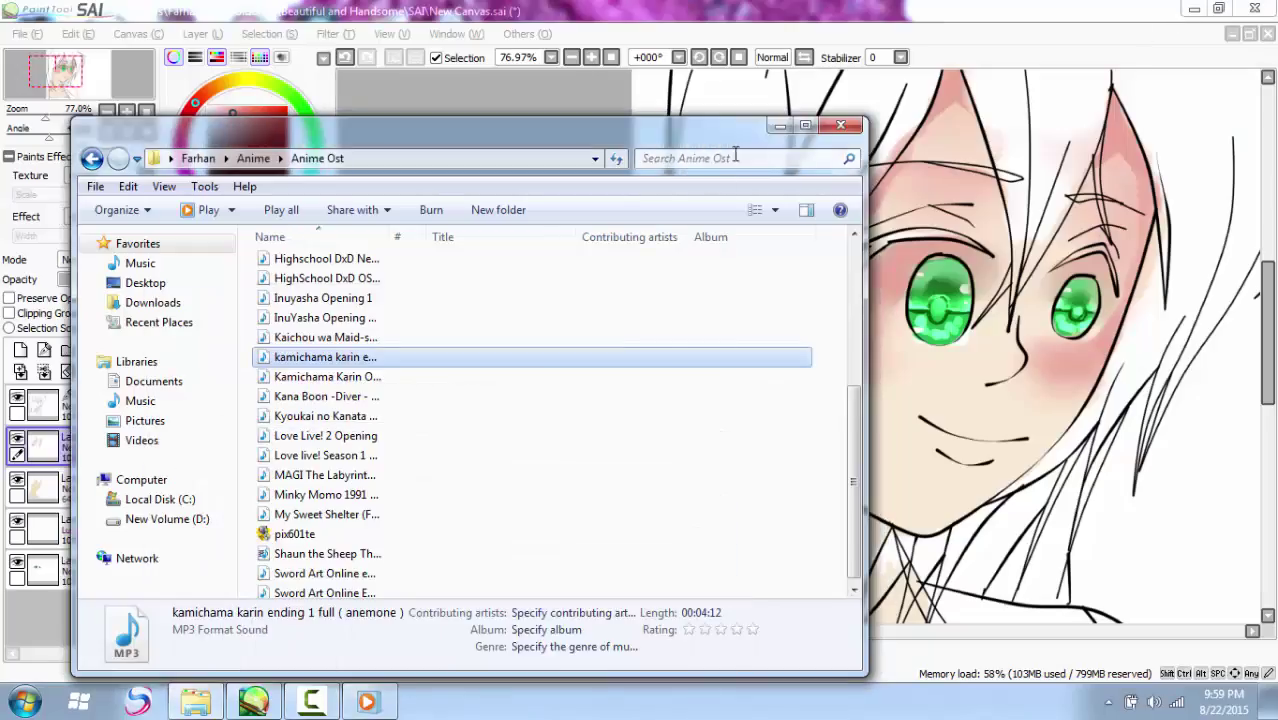
click(780, 125)
Step: Dot small white highlights onto the blush of both cheeks on Layer3 with Ink Pen size 7
click(221, 478)
click(77, 485)
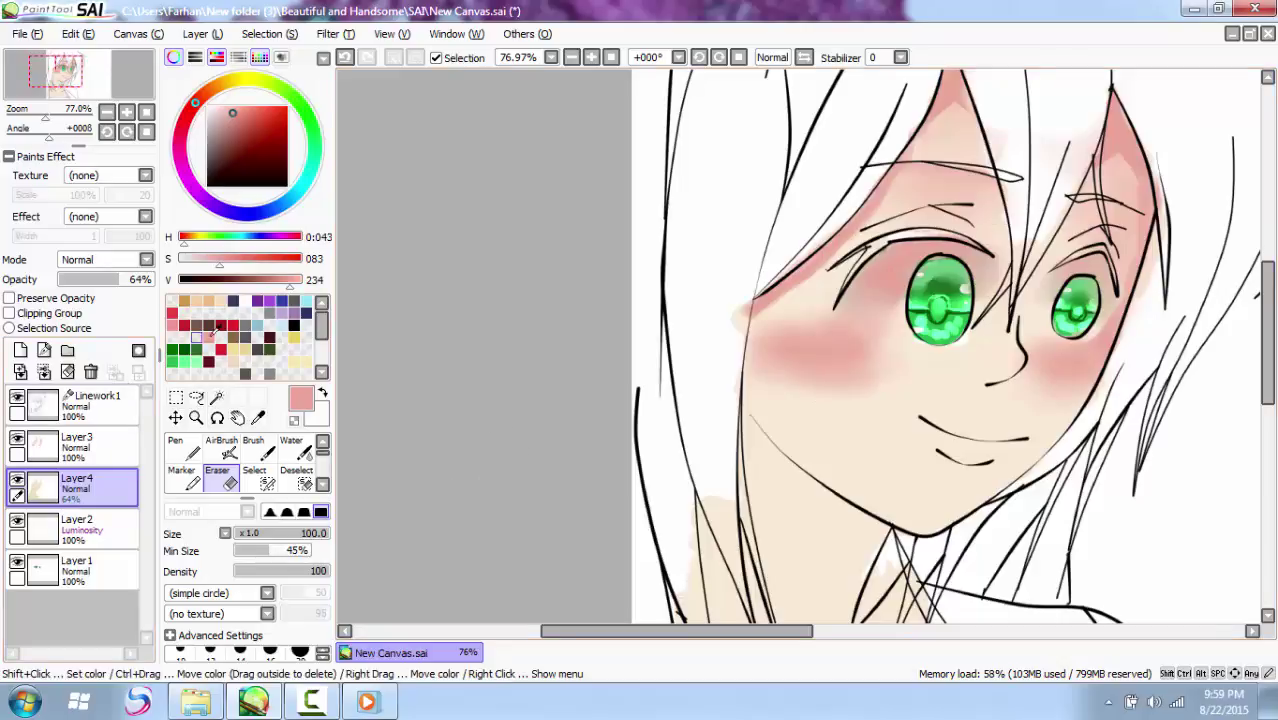
click(263, 454)
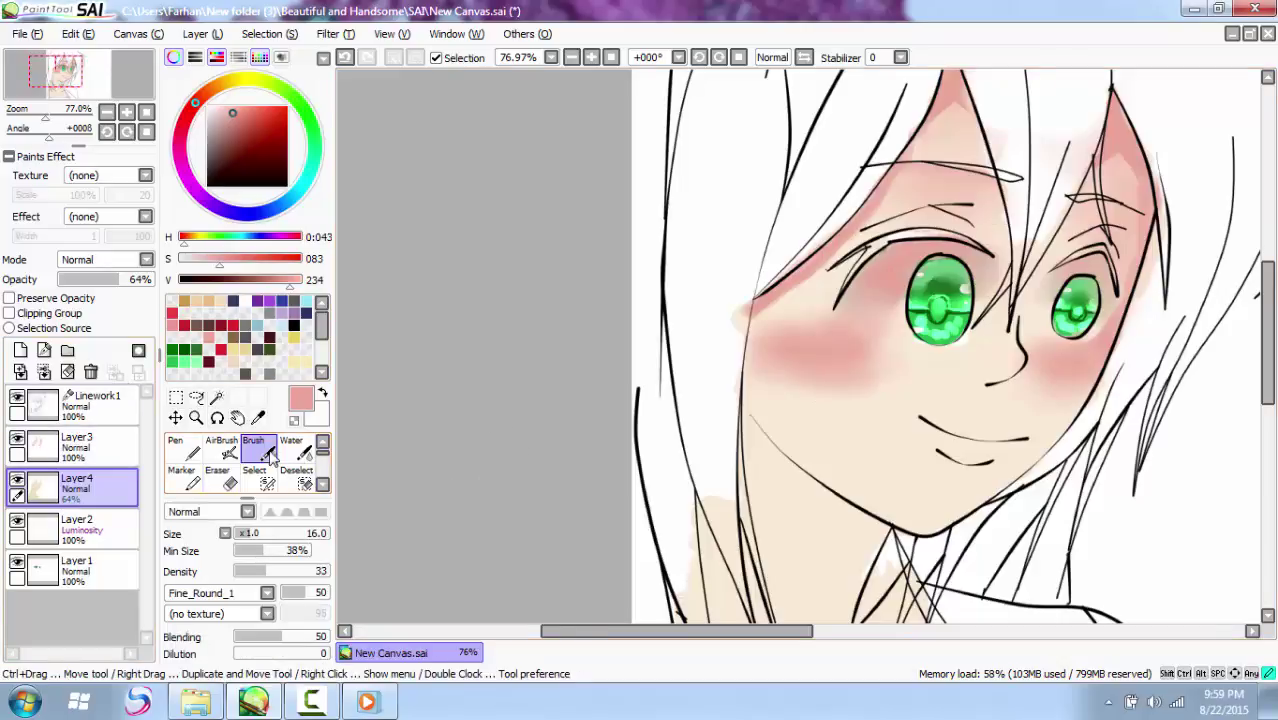
click(322, 482)
click(263, 455)
click(246, 301)
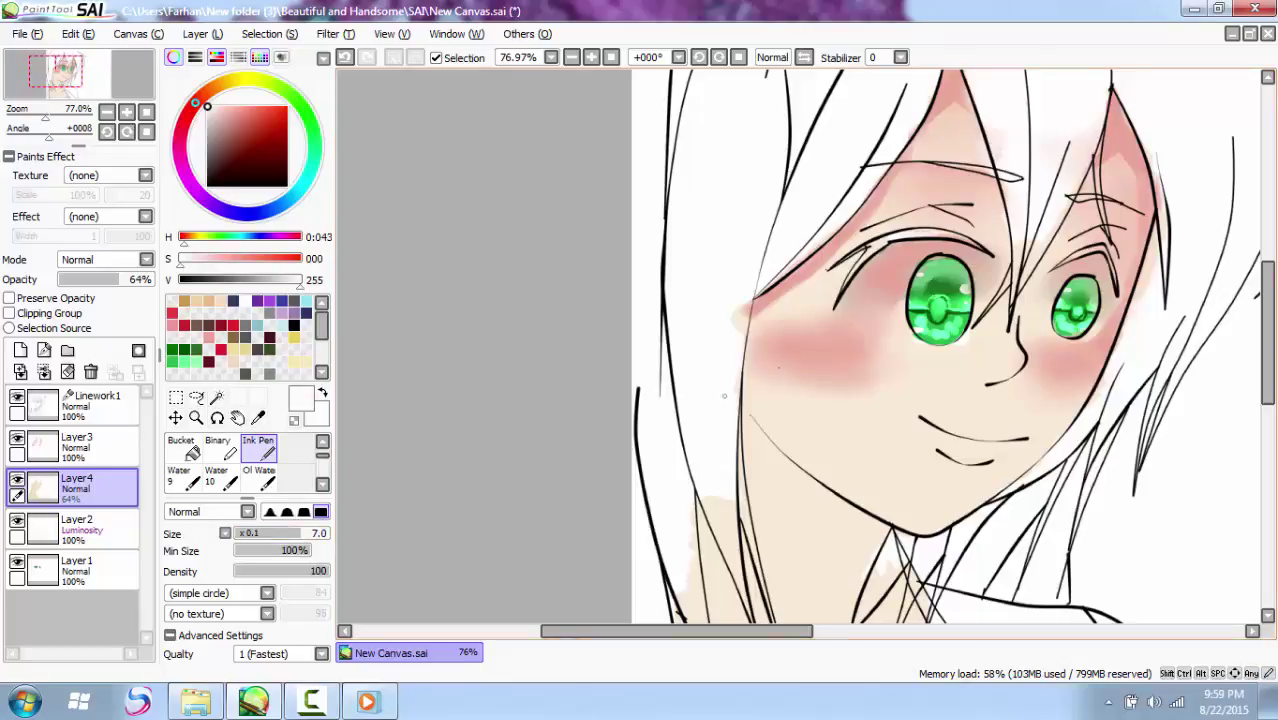
click(85, 447)
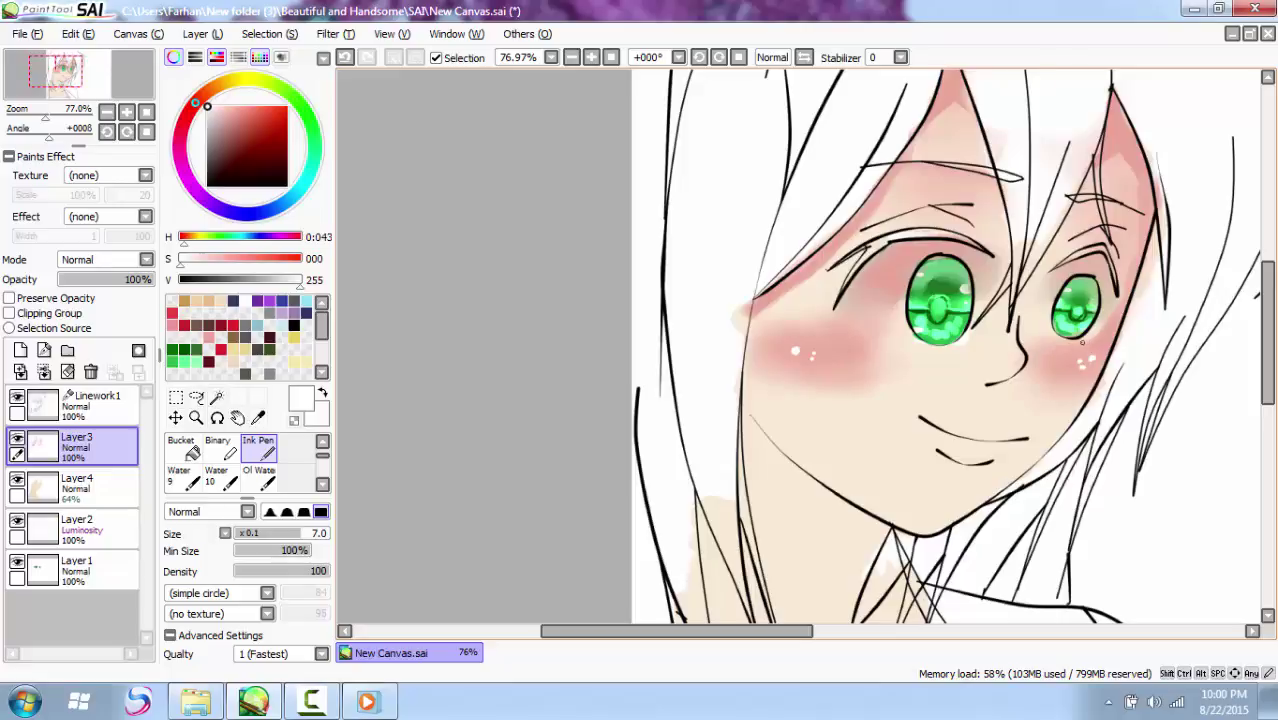
Step: Mix a lighter beige skin tone (H 161, S 046, V 243) and store it as a colour swatch
click(221, 301)
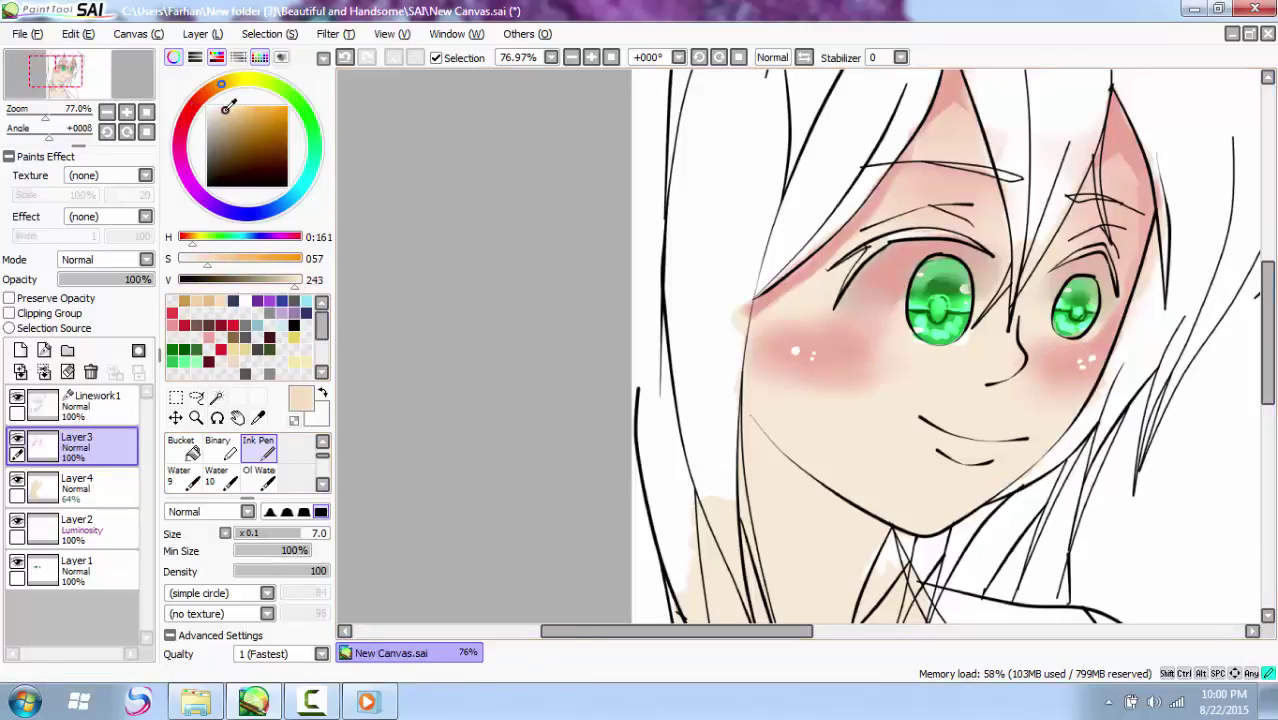
click(201, 266)
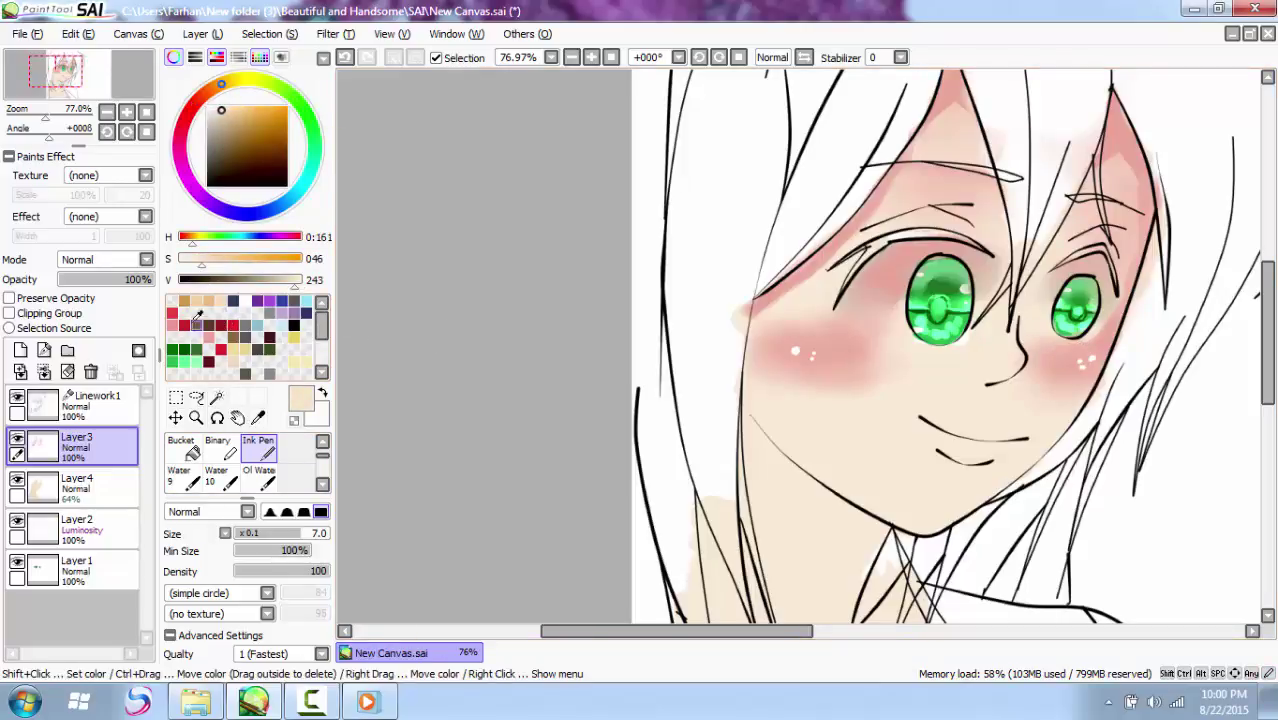
right_click(222, 314)
click(238, 346)
click(223, 315)
Step: Paint the light beige skin colour into the forehead area between the eyes on Layer4 with Brush size 68
scroll(258, 456, up, 2)
click(256, 450)
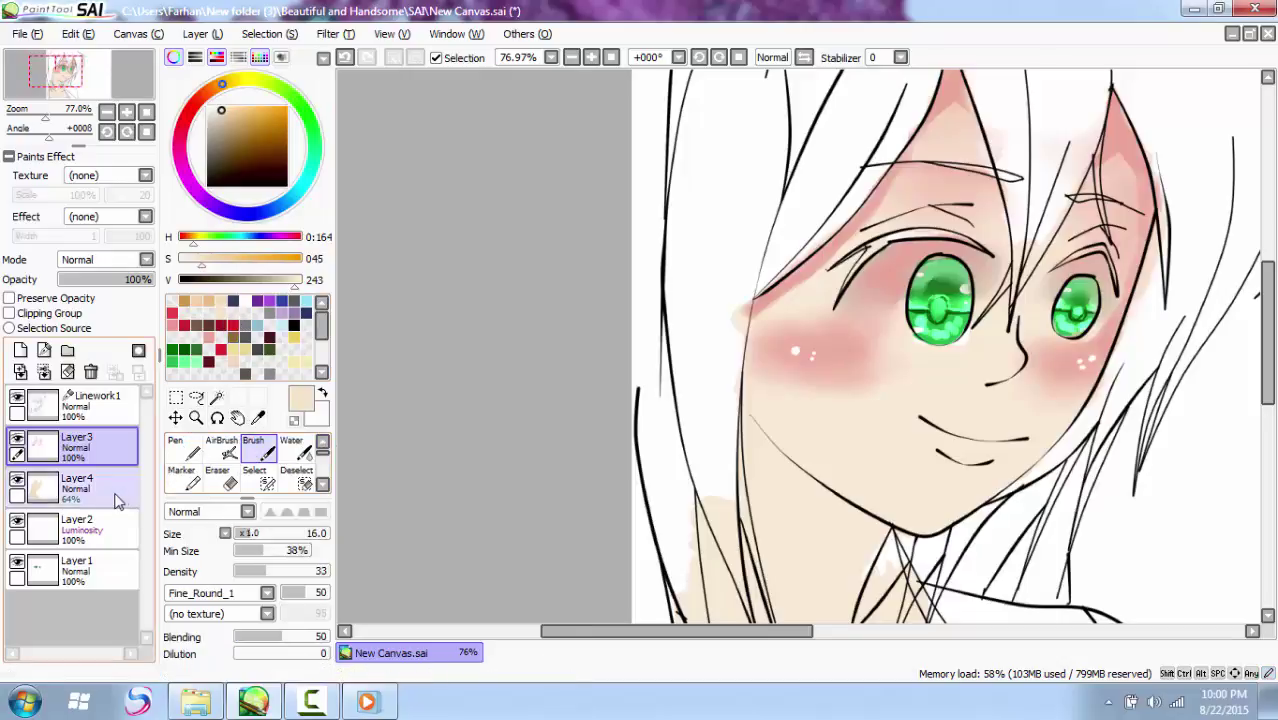
click(115, 495)
drag(277, 533, 298, 533)
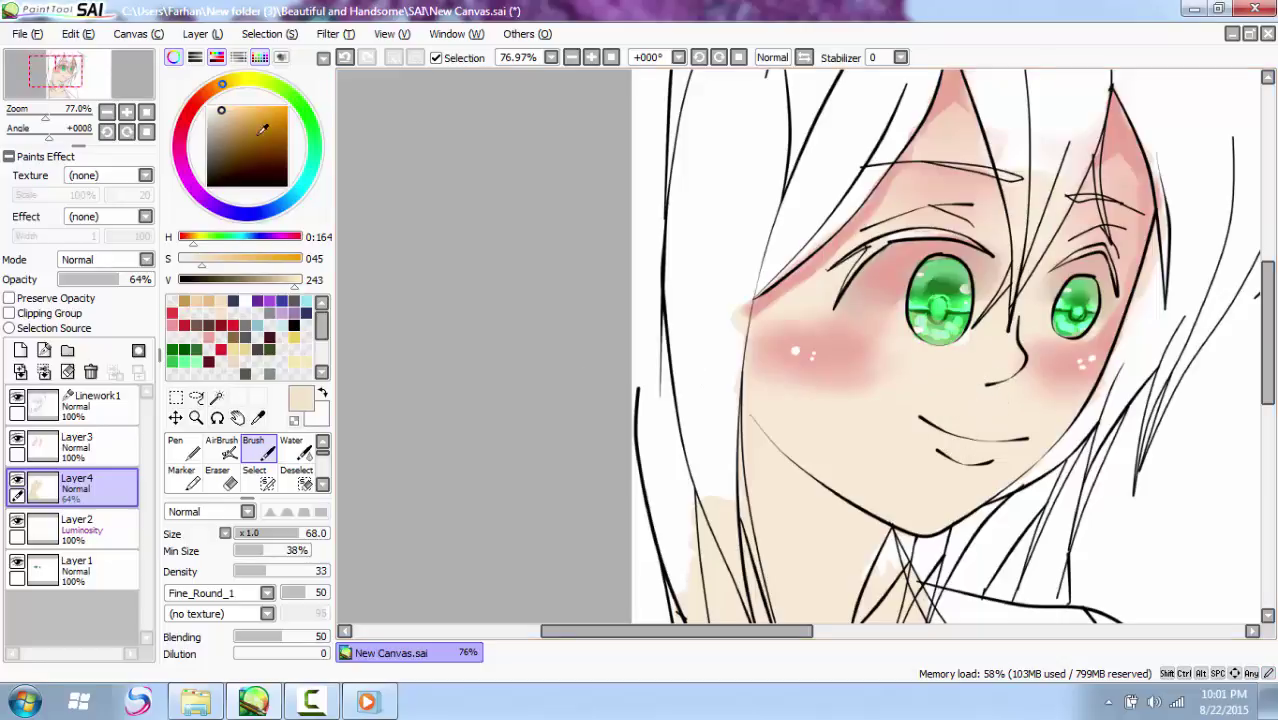
Step: Choose near-black (S 000, V 024) and mark the upper lash shapes of both eyes with the Select pen at size 7
click(214, 170)
drag(214, 170, 207, 179)
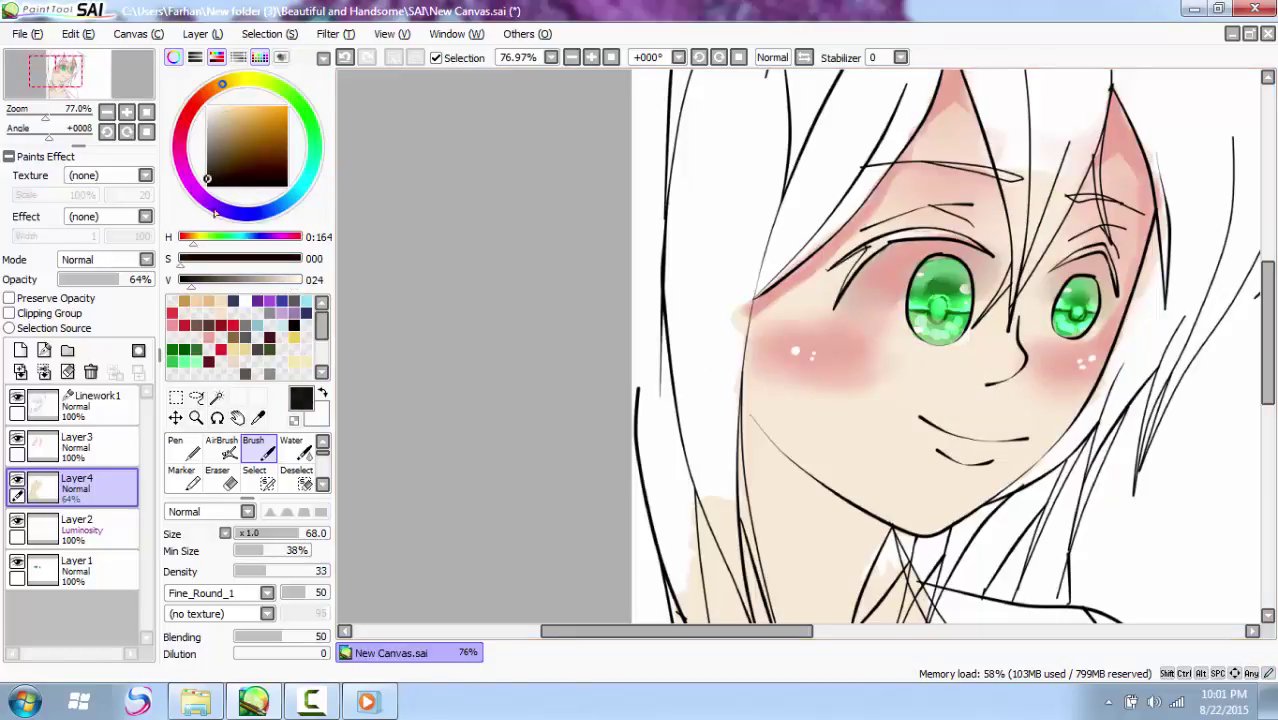
click(245, 537)
click(258, 478)
click(241, 535)
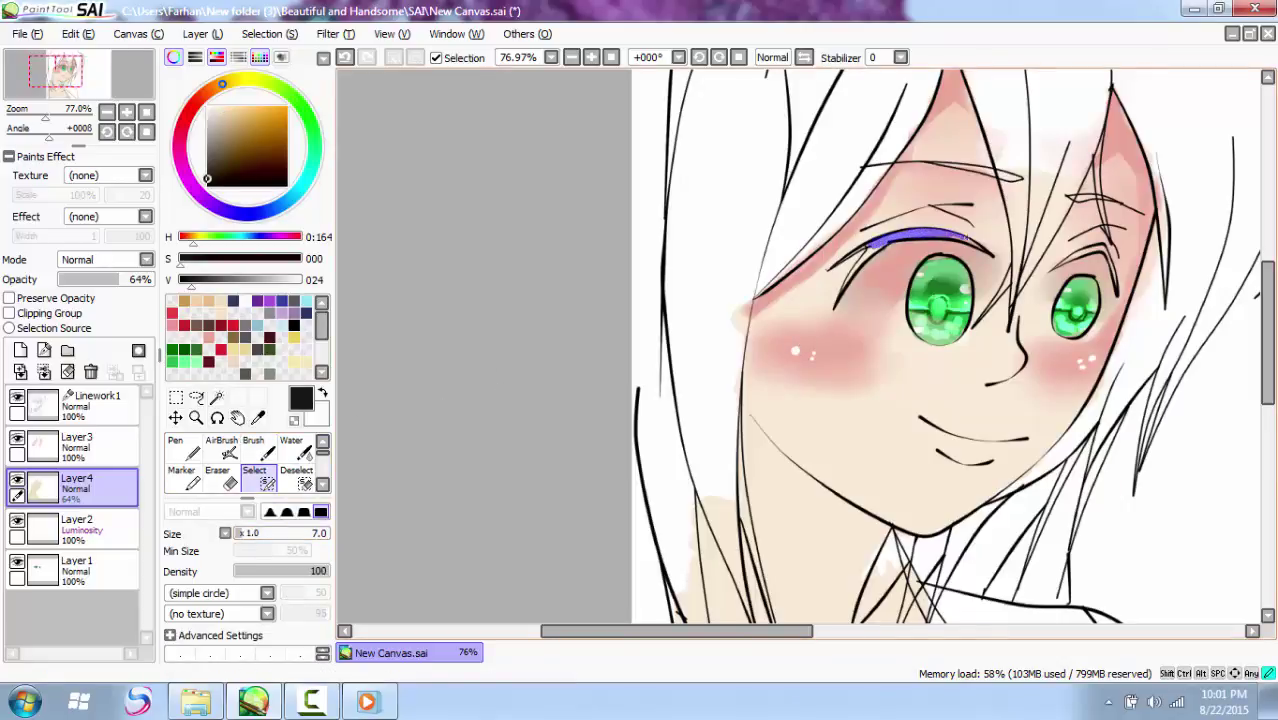
drag(880, 241, 845, 282)
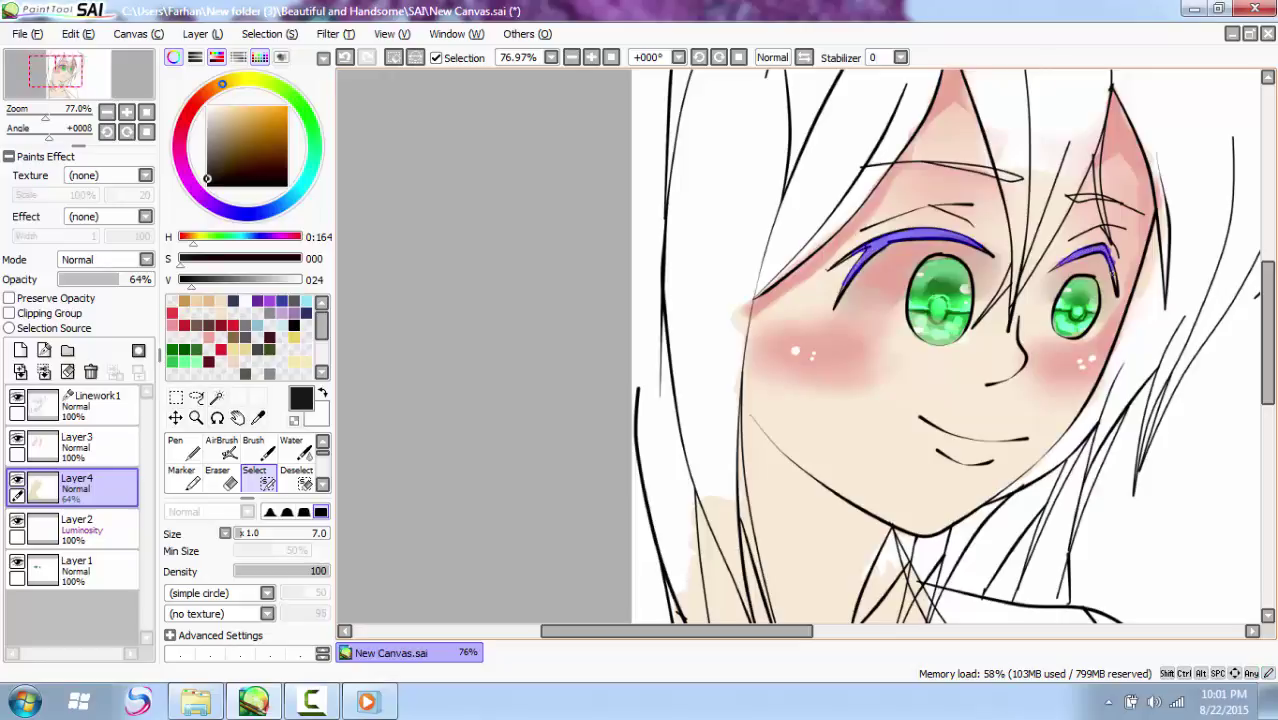
Step: Fill the larger eye's selected upper lash shape with near-black on Layer4 using the Bucket, and clear the selection
click(300, 472)
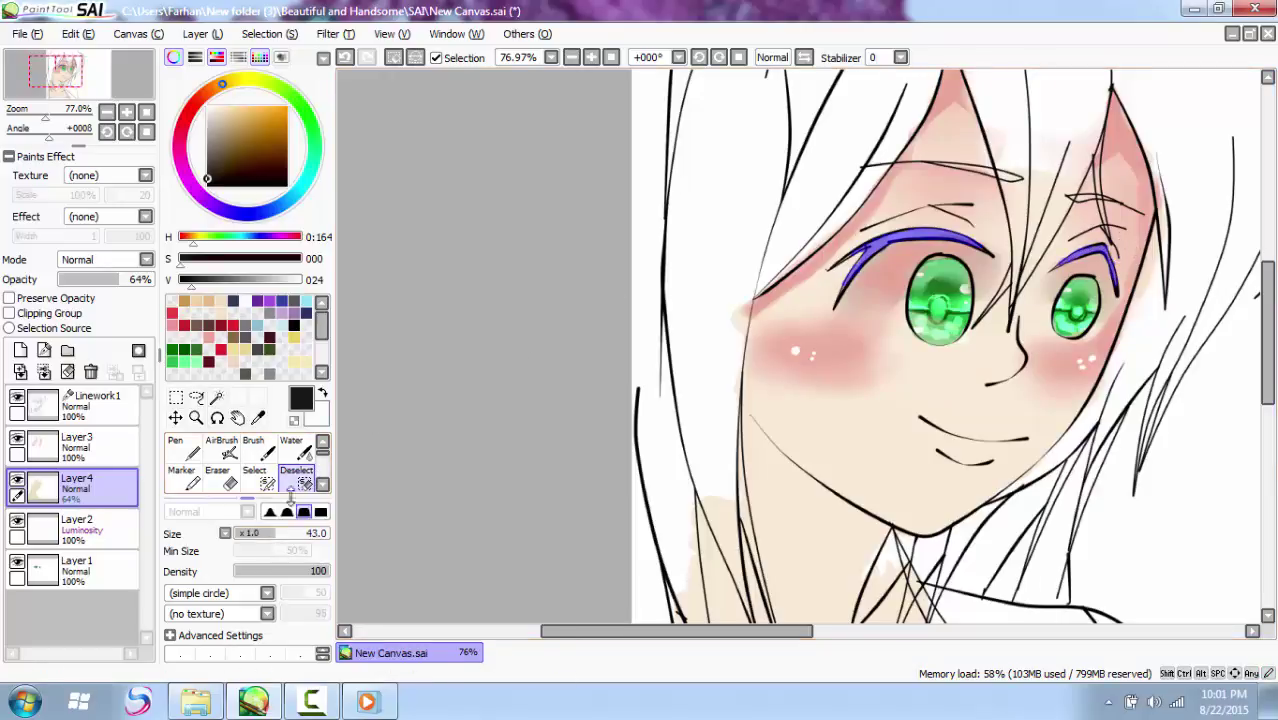
scroll(290, 480, down, 1)
click(185, 478)
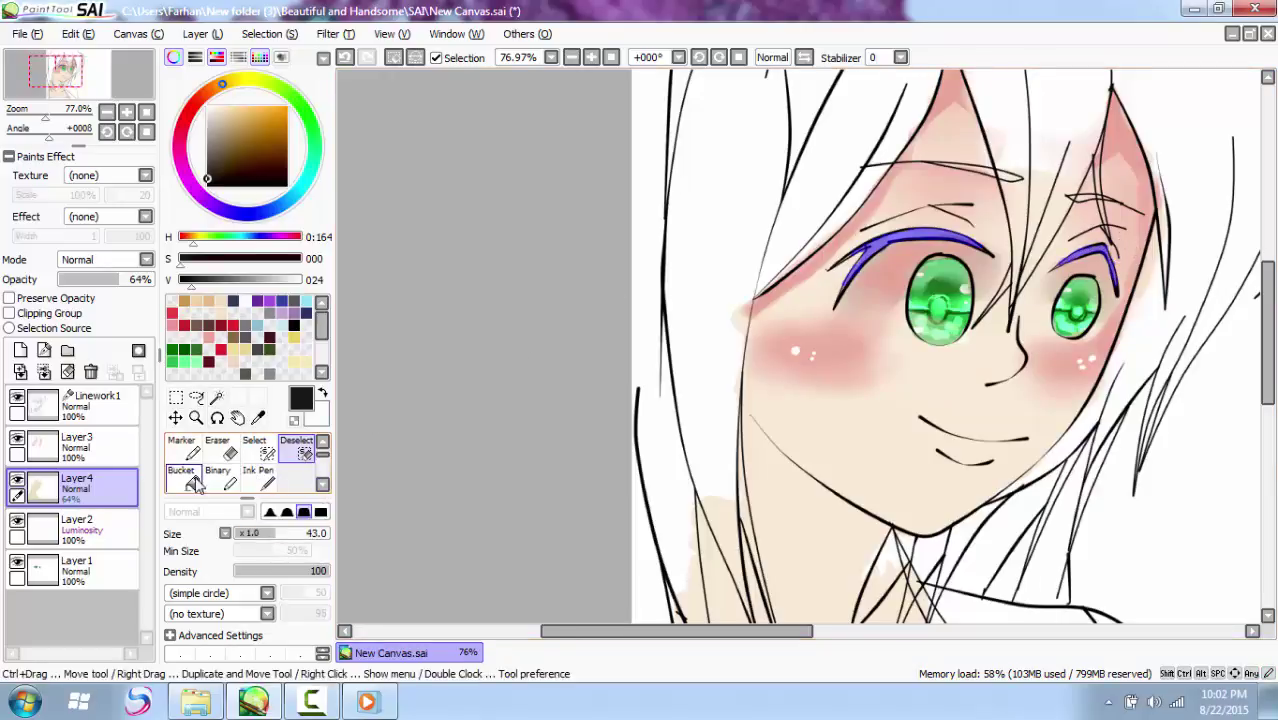
click(903, 237)
key(ctrl+d)
scroll(322, 445, up, 1)
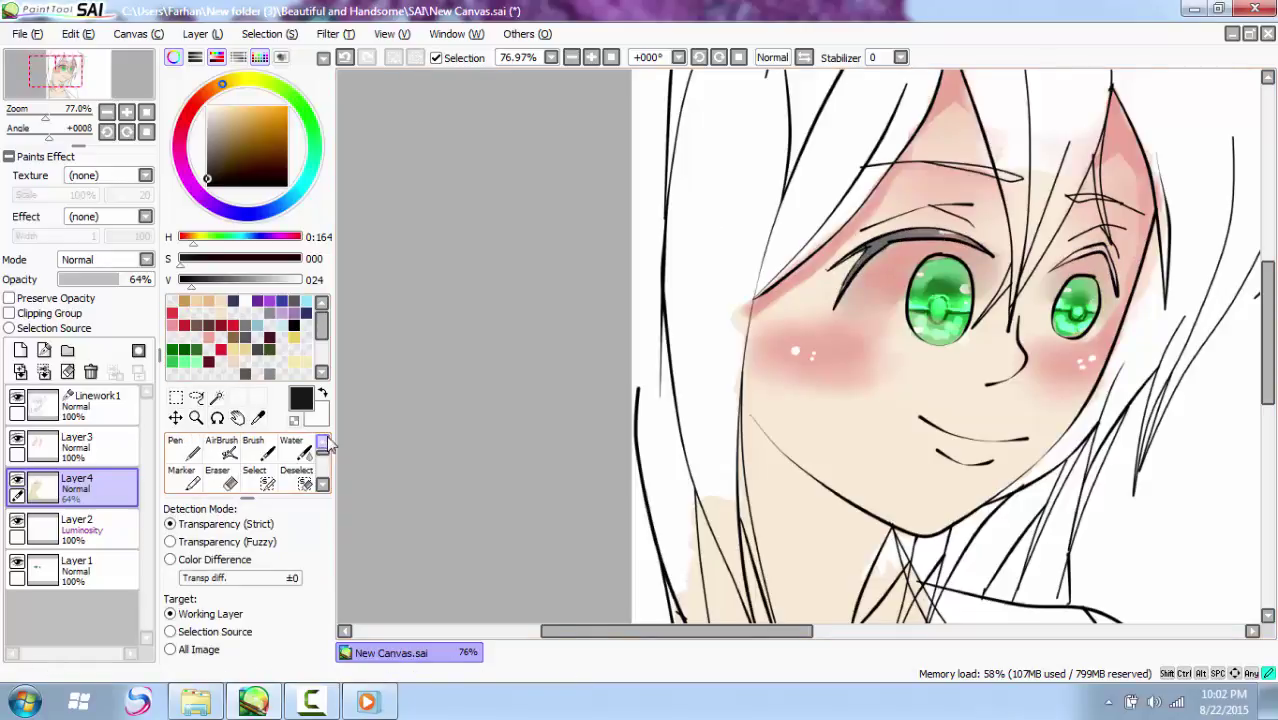
Step: Add a layer above Layer3 and try a pink tint (H 0:043, S 083, V 234) on the upper lashes with Brush size 11
click(253, 450)
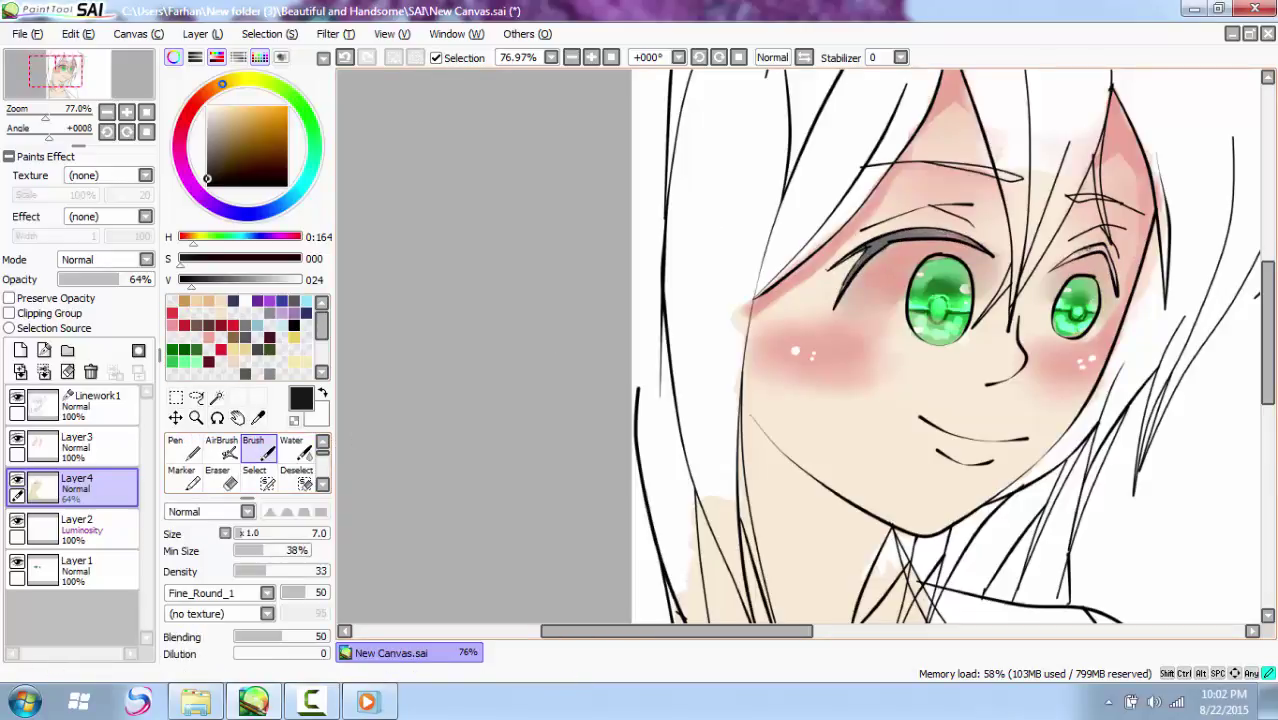
click(130, 450)
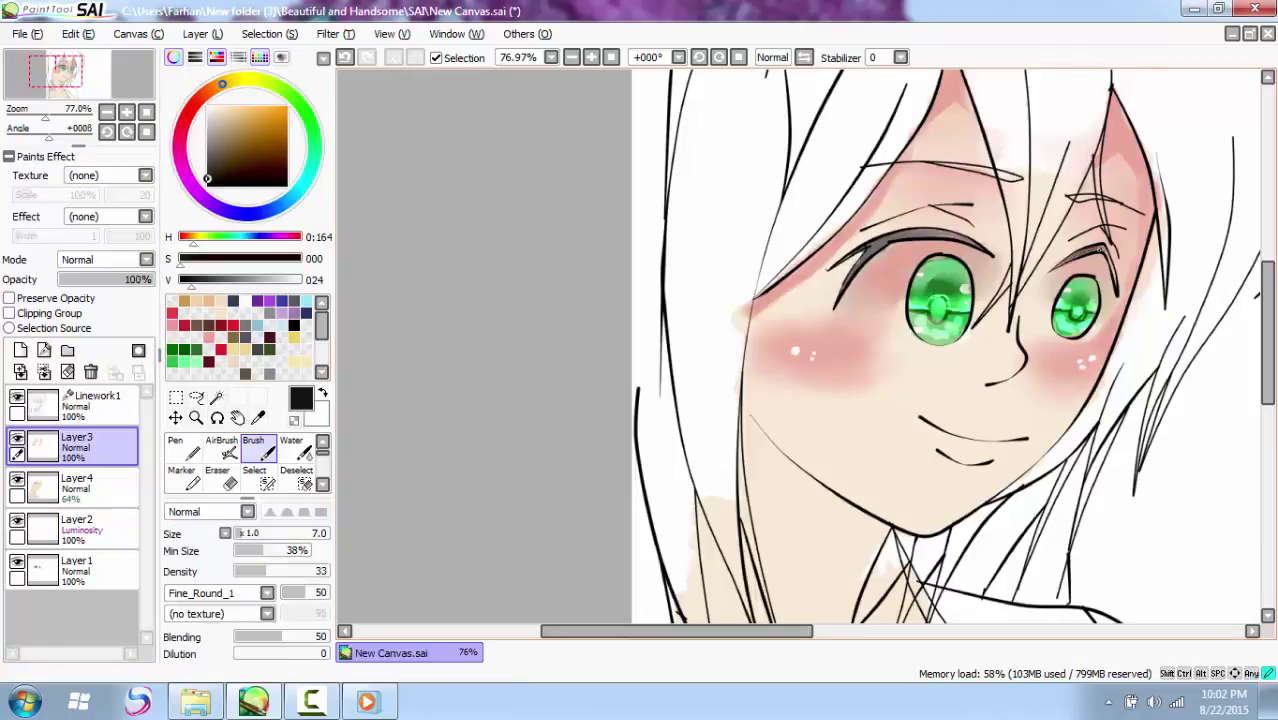
alt+click(798, 349)
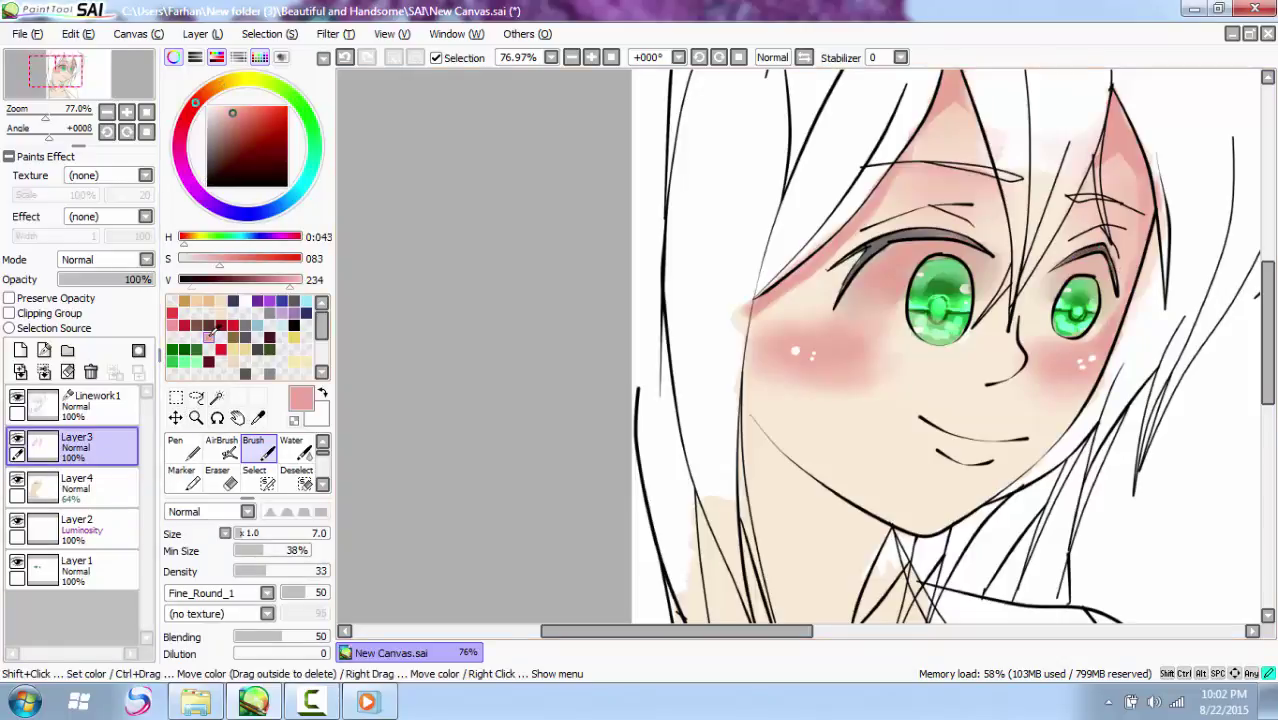
click(20, 350)
click(250, 538)
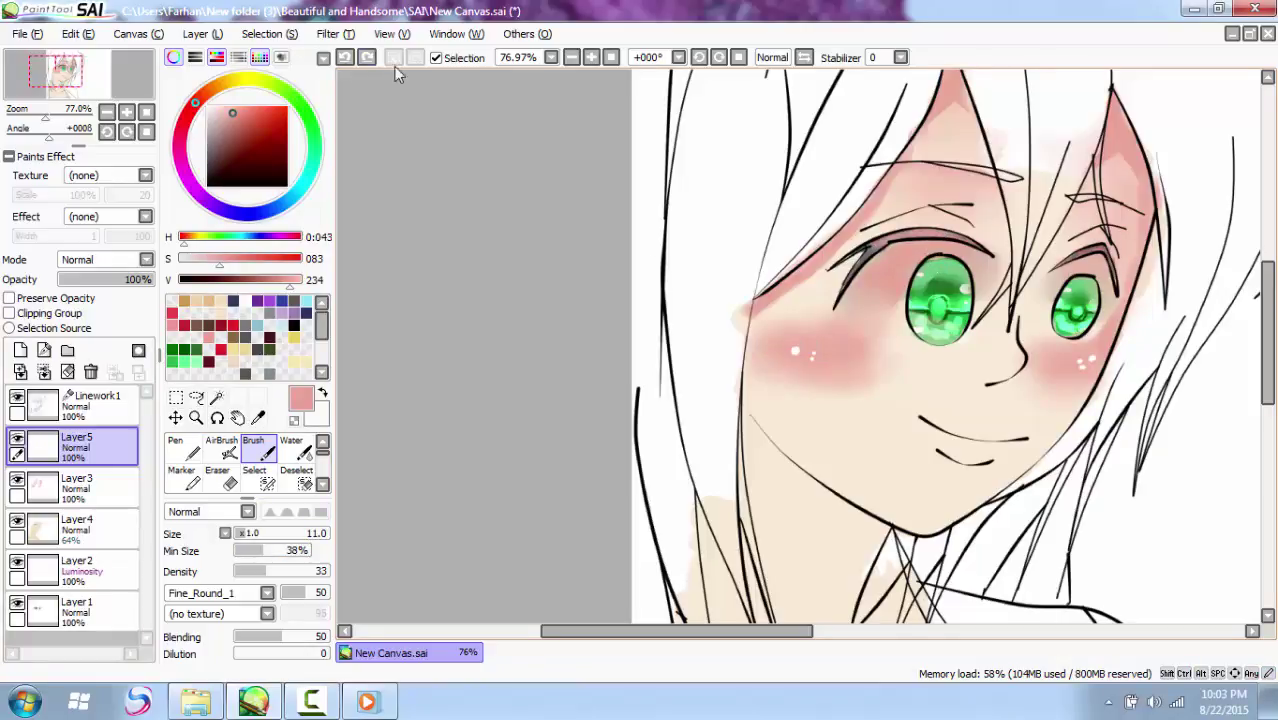
click(346, 60)
Step: Tint the upper lashes of both eyes dark red (H 5:249, S 144, V 155) on Layer5 and soften the tint with Blur size 100
click(221, 327)
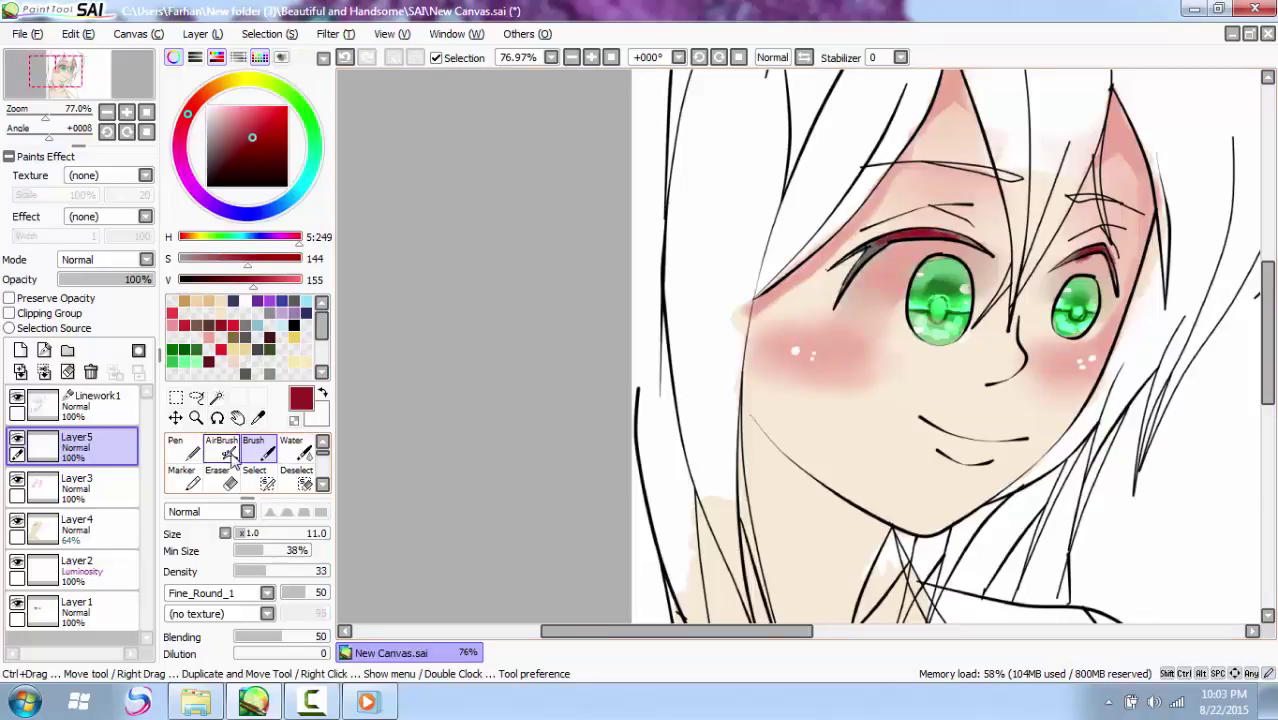
click(230, 455)
scroll(300, 482, down, 2)
click(297, 479)
drag(881, 243, 937, 235)
drag(1097, 249, 1157, 244)
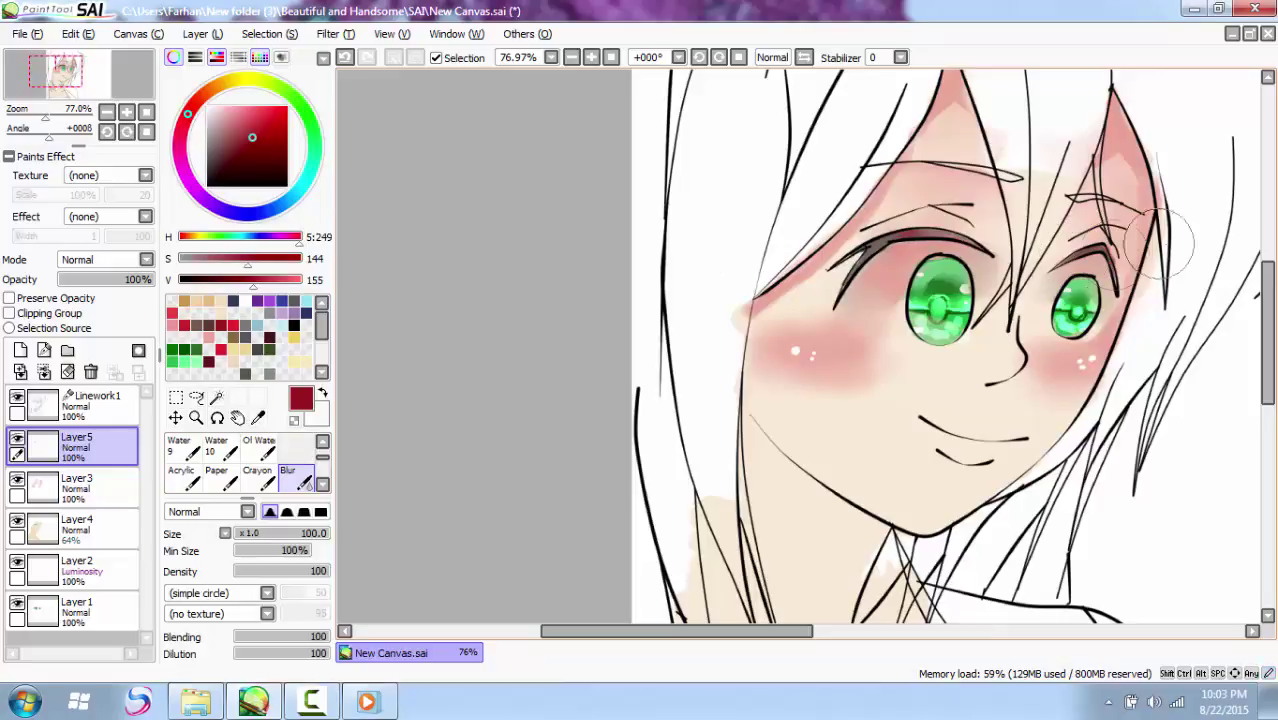
Step: Add small white highlight dots to the upper lashes of both eyes with the Ink Pen at size 7
click(246, 301)
scroll(262, 455, up, 1)
click(262, 452)
click(917, 232)
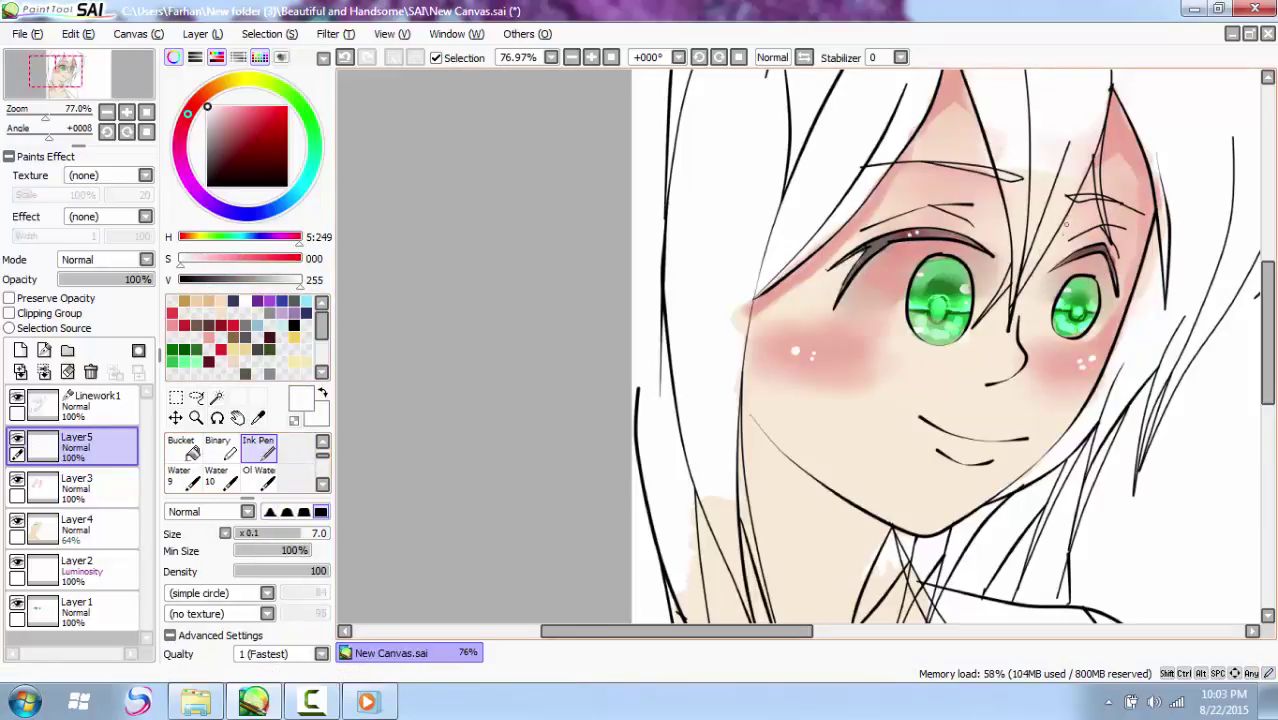
Step: Switch to the Windows Explorer music folder, play a track and return to the canvas
click(207, 707)
double_click(337, 577)
click(1166, 8)
click(776, 131)
Step: Paint a pink shadow (H 0:043, S 083, V 234) beside the nose on Layer5 with Brush size 11
click(173, 313)
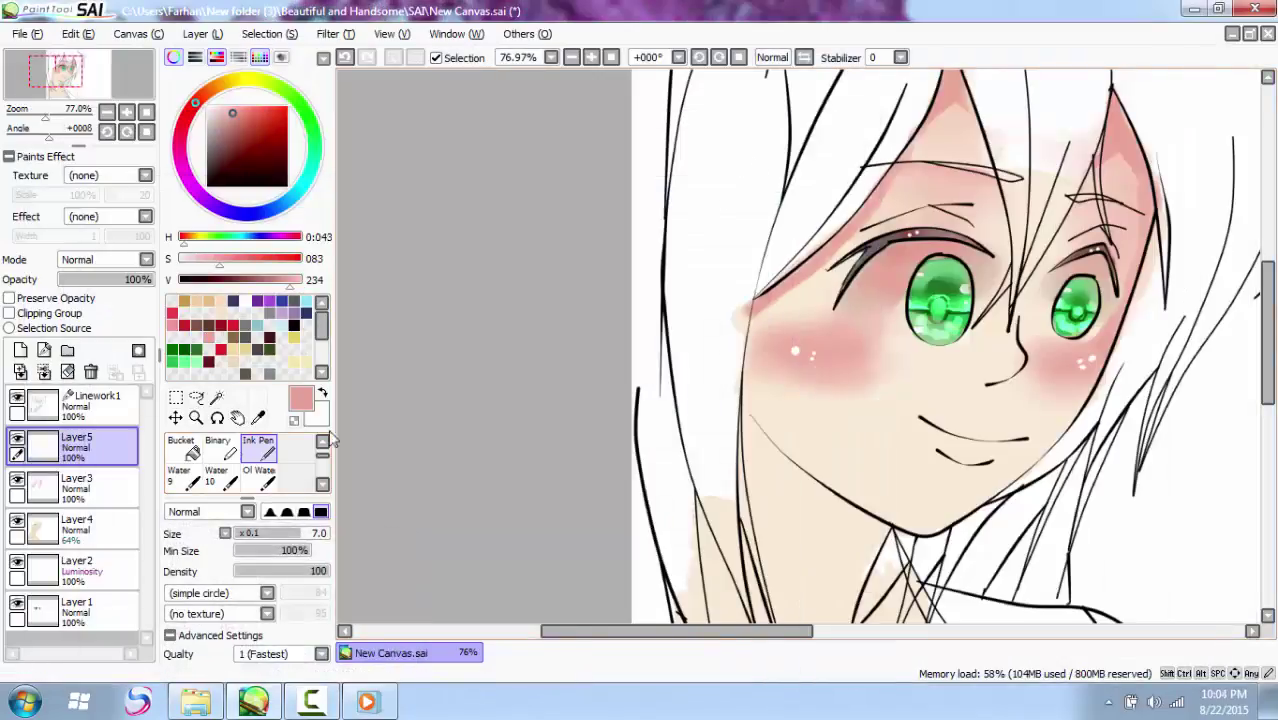
scroll(262, 453, up, 1)
click(260, 450)
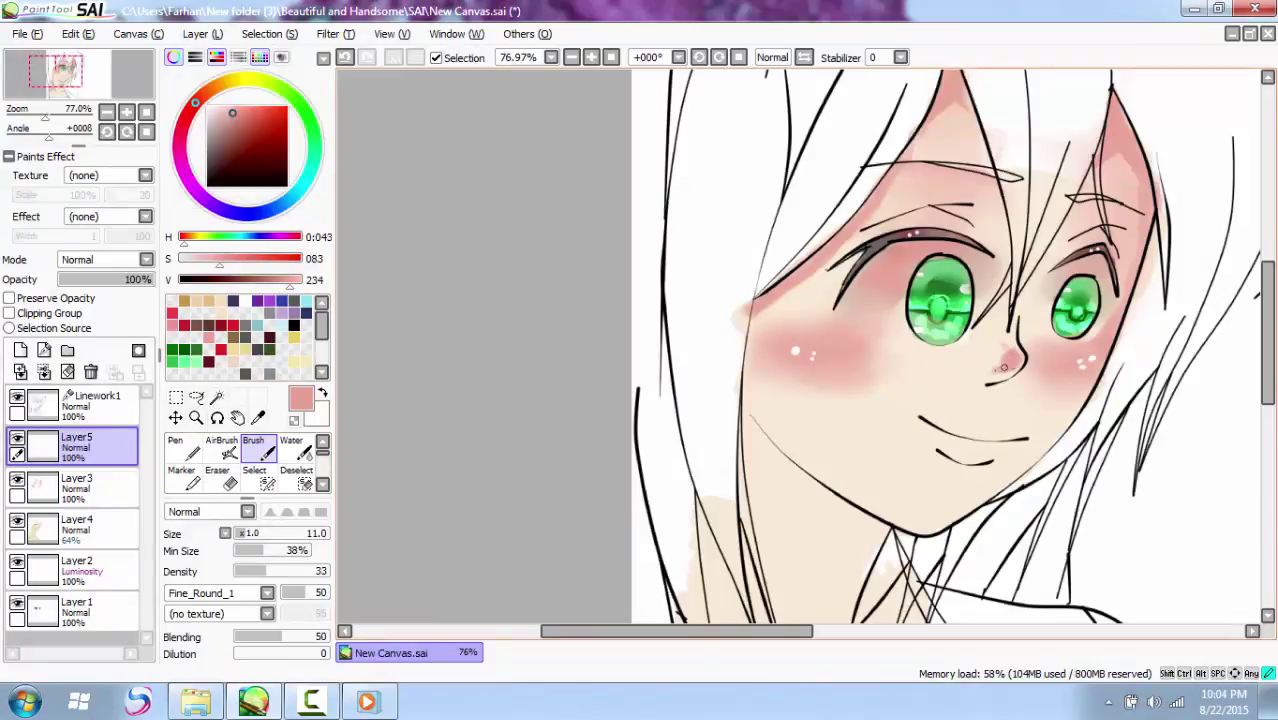
Step: Soften the pink nose shadow with Blur at size 11 and density 54
click(322, 484)
click(322, 484)
click(296, 449)
drag(1009, 362, 1019, 360)
key(ctrl+z)
click(295, 571)
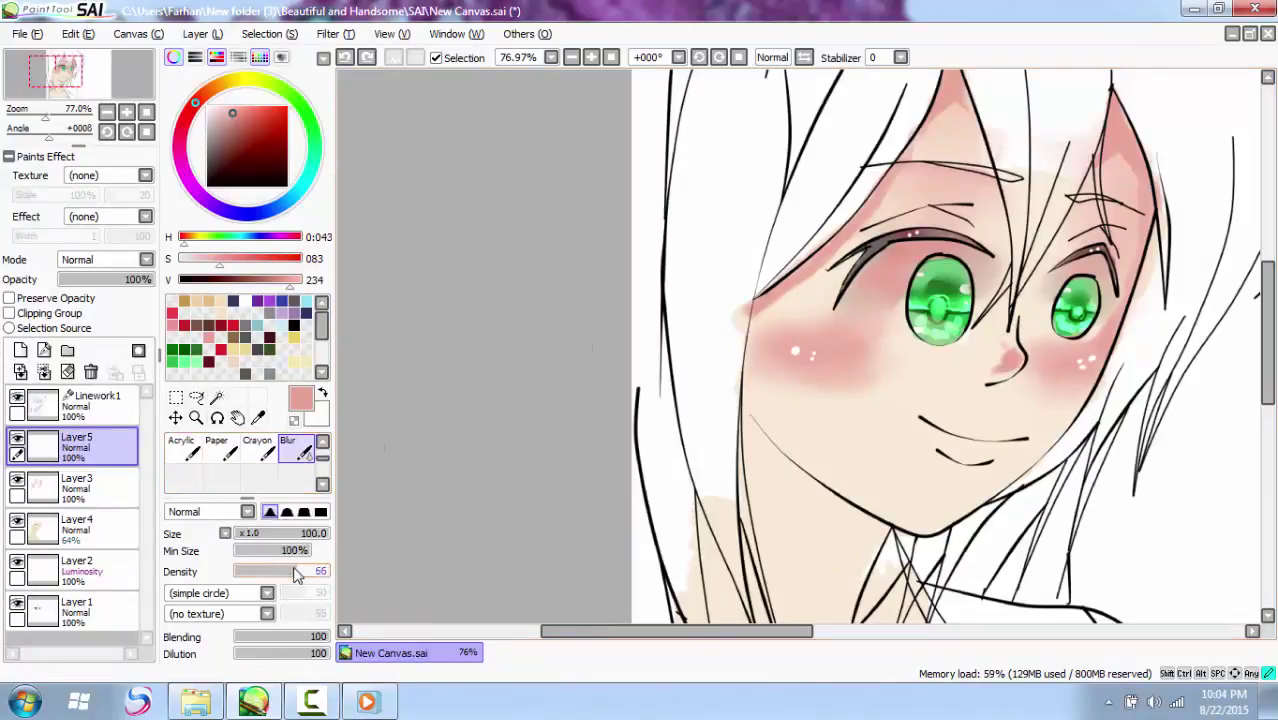
drag(294, 570, 285, 571)
drag(997, 356, 993, 357)
key(ctrl+z)
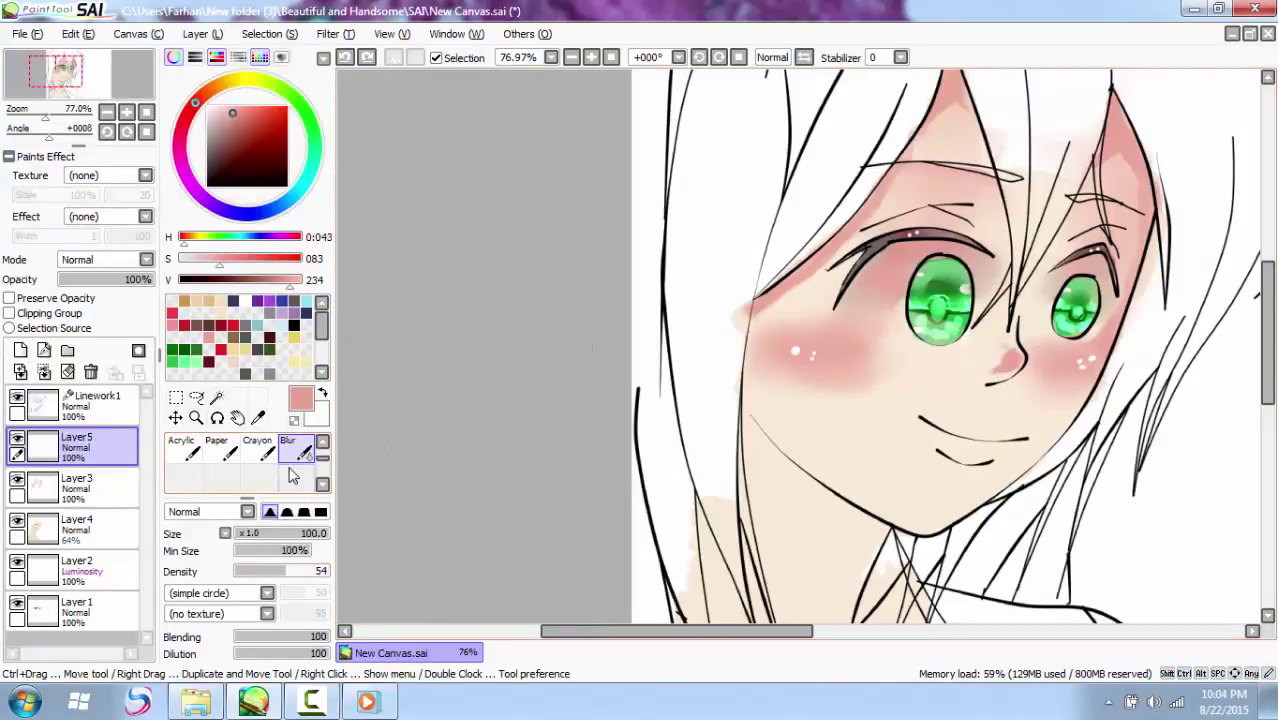
drag(266, 535, 245, 535)
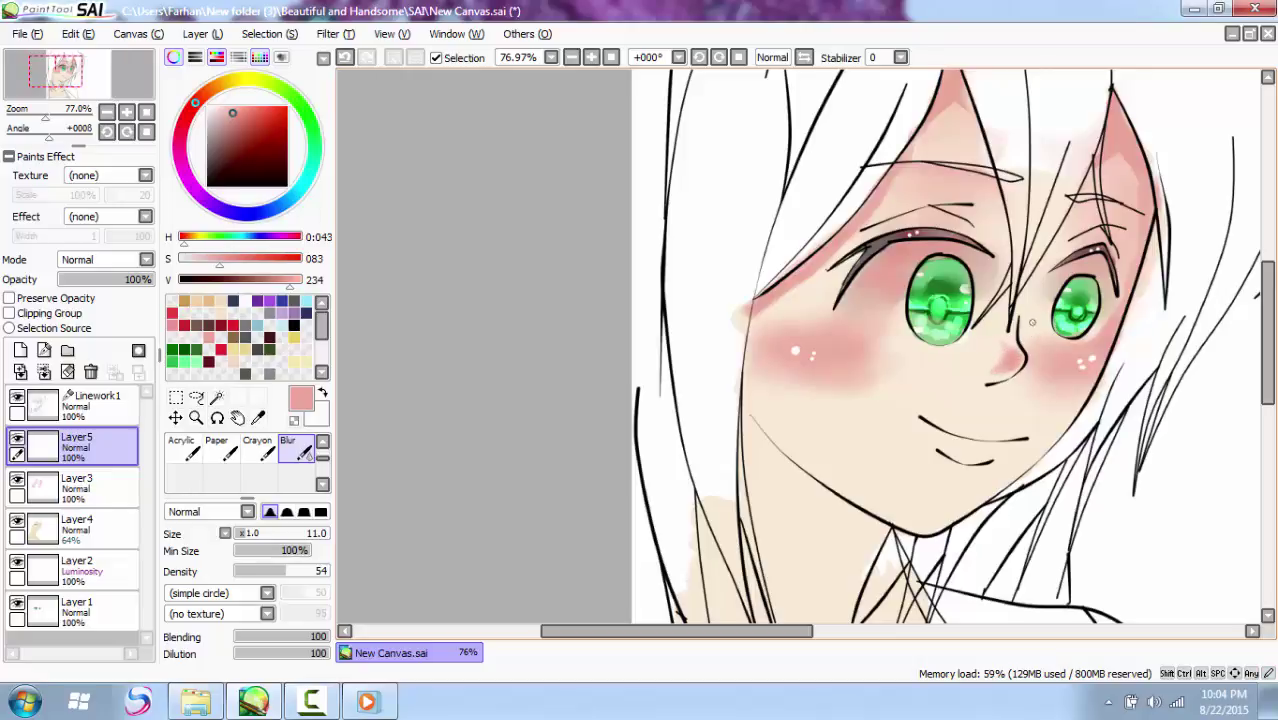
Step: Choose a darker red (H 0:043, S 114, V 204) and try a neck shadow below the jaw on Layer5 with Brush size 34
mouse_move(280, 126)
mouse_down()
mouse_move(258, 132)
mouse_move(248, 118)
mouse_up()
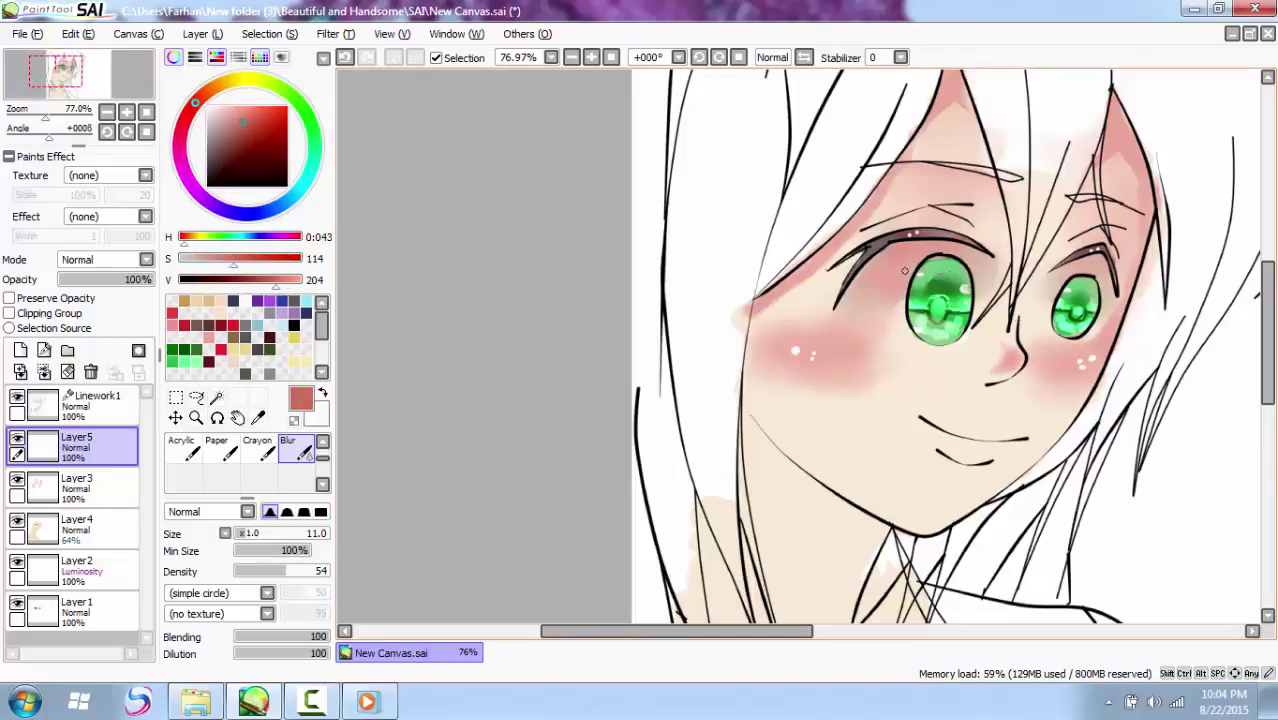
drag(1267, 278, 1254, 338)
click(322, 443)
click(260, 449)
click(266, 536)
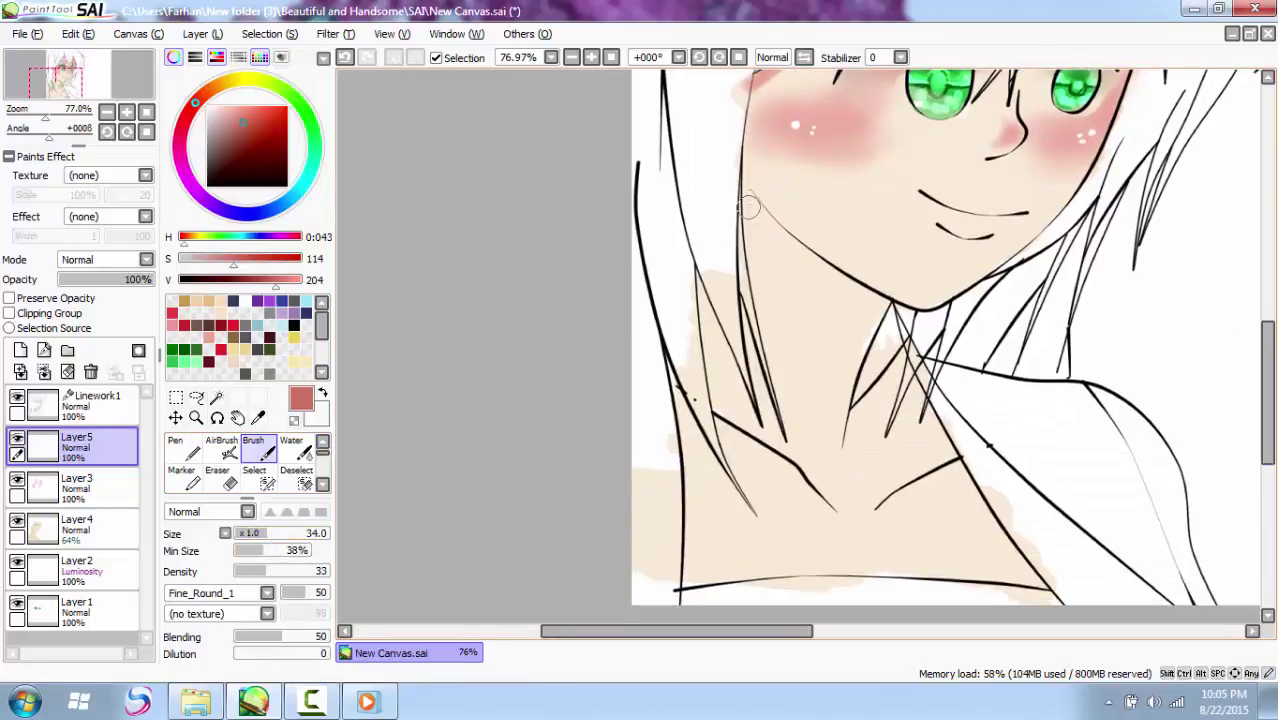
mouse_move(750, 207)
mouse_down()
mouse_move(799, 267)
mouse_move(781, 250)
mouse_move(769, 270)
mouse_move(758, 257)
mouse_move(821, 284)
mouse_move(835, 311)
mouse_move(772, 298)
mouse_move(810, 298)
mouse_up()
key(ctrl+z)
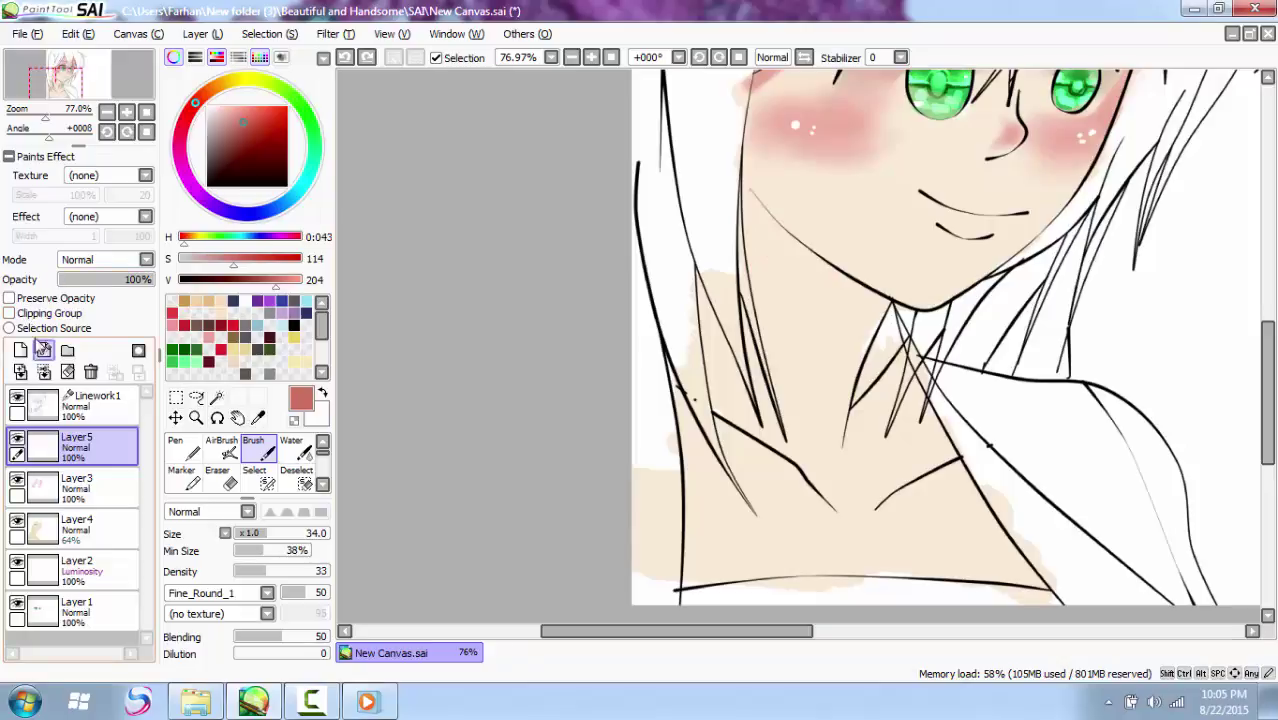
Step: Paint the neck shadow below the jaw with Brush size 45 on a new Multiply layer and lower its opacity to 58%
click(20, 350)
click(105, 259)
click(85, 284)
click(277, 534)
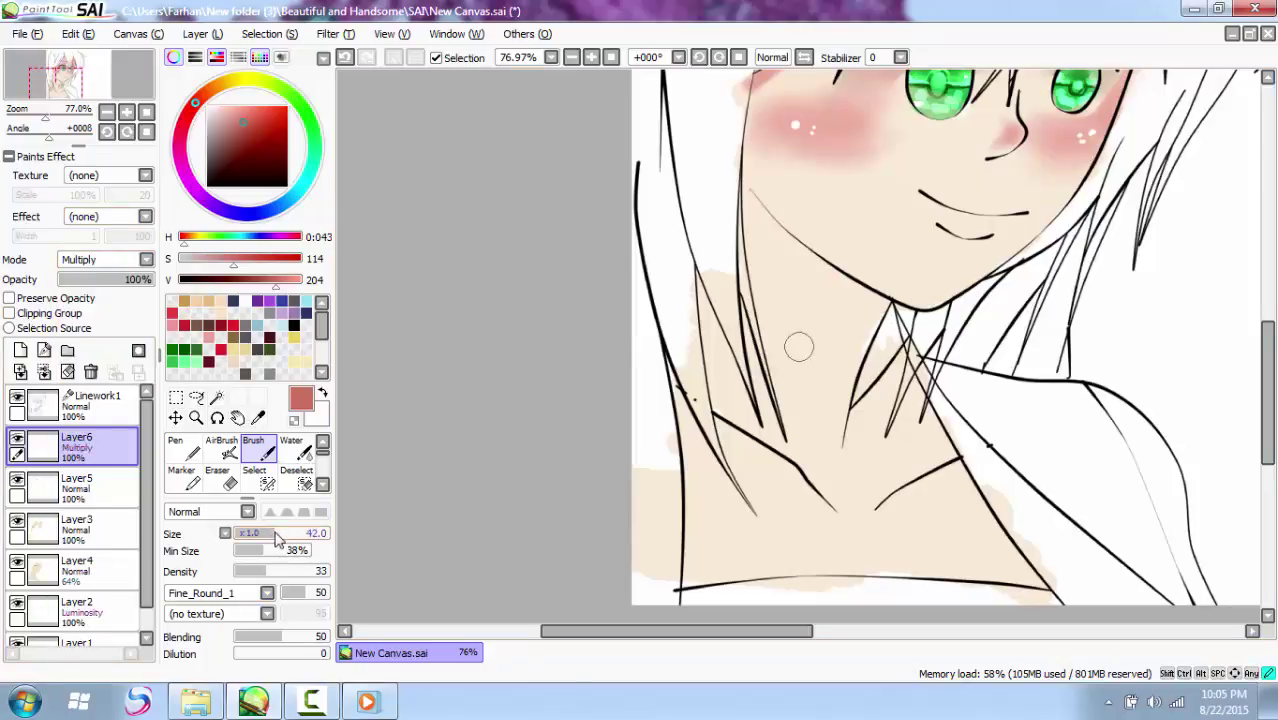
mouse_move(754, 232)
mouse_down()
mouse_move(870, 330)
mouse_move(840, 335)
mouse_move(790, 291)
mouse_move(857, 303)
mouse_up()
drag(148, 279, 113, 279)
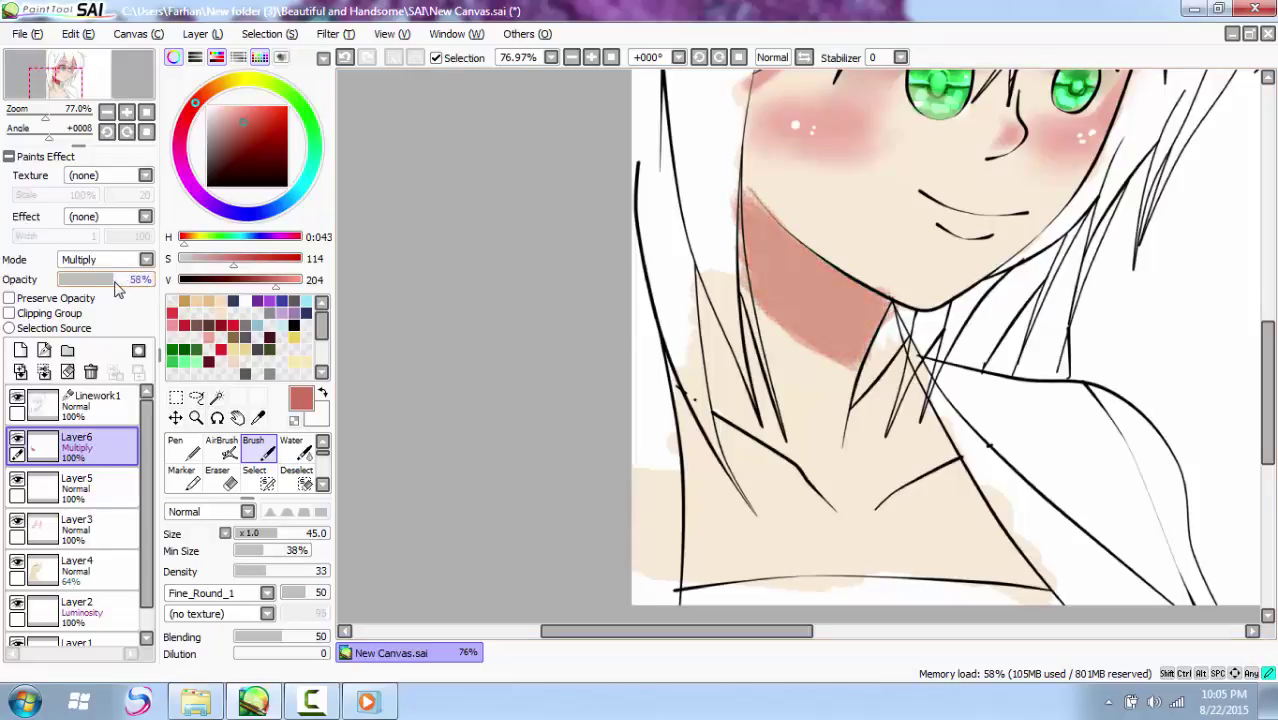
Step: Switch to the Anime Ost folder in Windows Explorer, play Sword Art Online Ending 2 and return to the canvas
click(178, 710)
double_click(317, 593)
click(1194, 9)
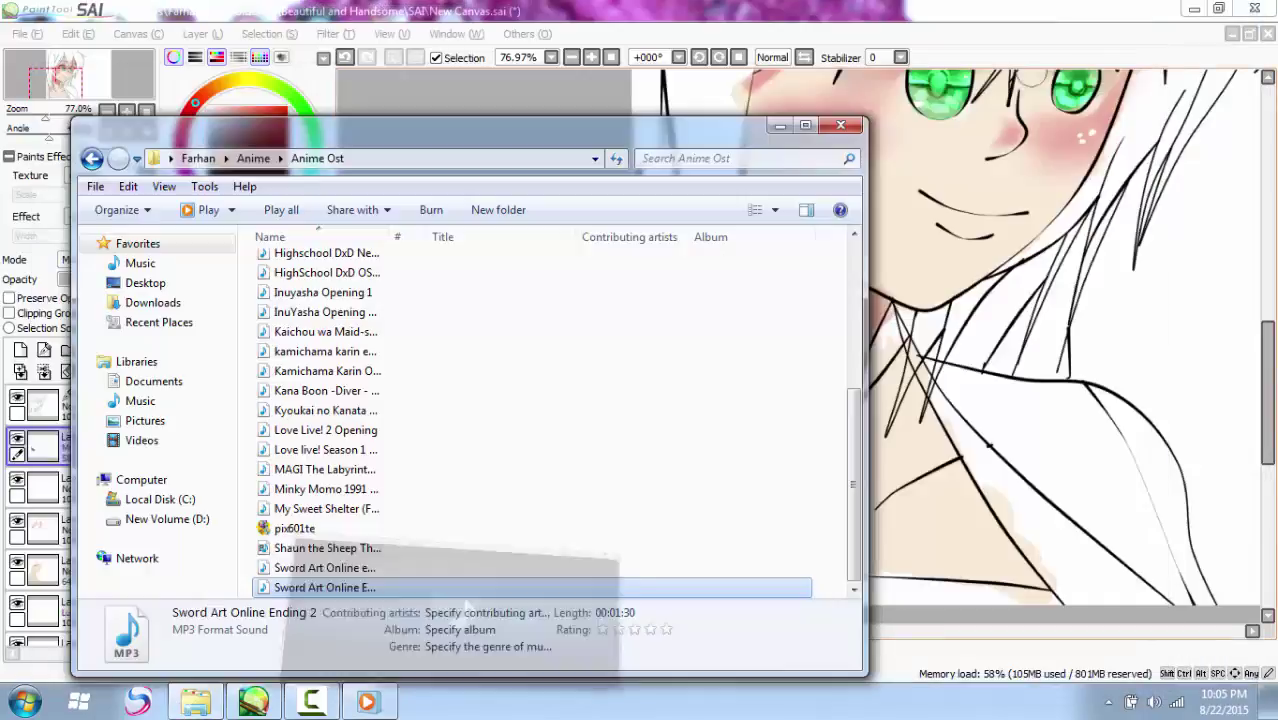
click(777, 130)
Step: Set Layer6's opacity to 43% and paint a second shadow from below the chin down to the collarbone
drag(113, 279, 99, 279)
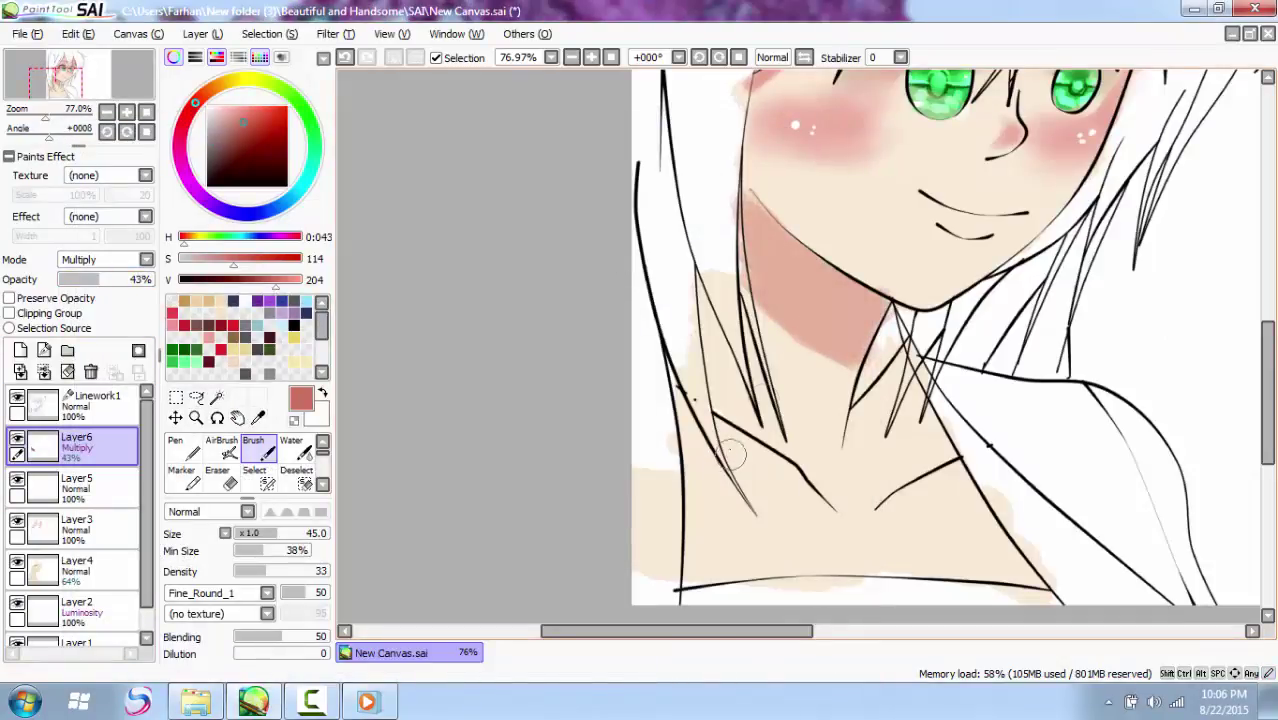
mouse_move(889, 375)
mouse_down()
mouse_move(882, 326)
mouse_move(885, 376)
mouse_move(872, 384)
mouse_move(937, 449)
mouse_move(887, 369)
mouse_move(935, 442)
mouse_move(885, 466)
mouse_up()
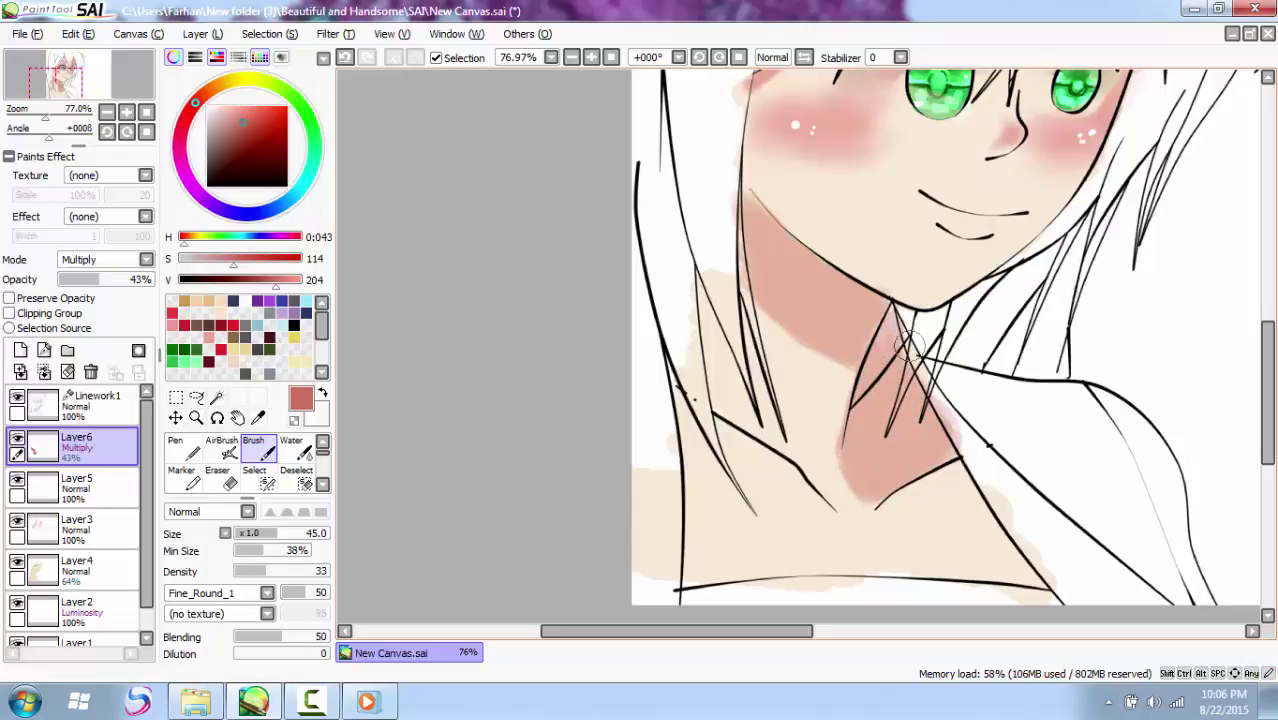
Step: Soften the edges of the neck shadows on Layer6 with Blur at size 71 and density 48
click(322, 484)
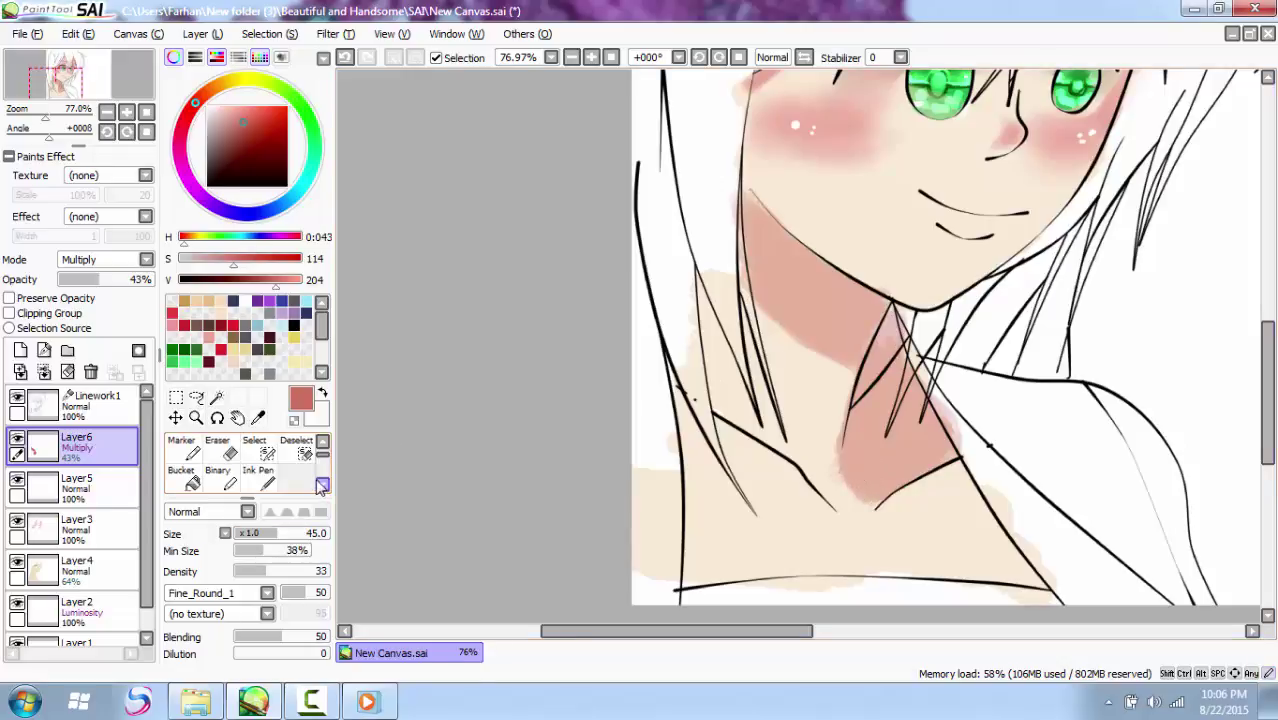
click(322, 484)
click(289, 478)
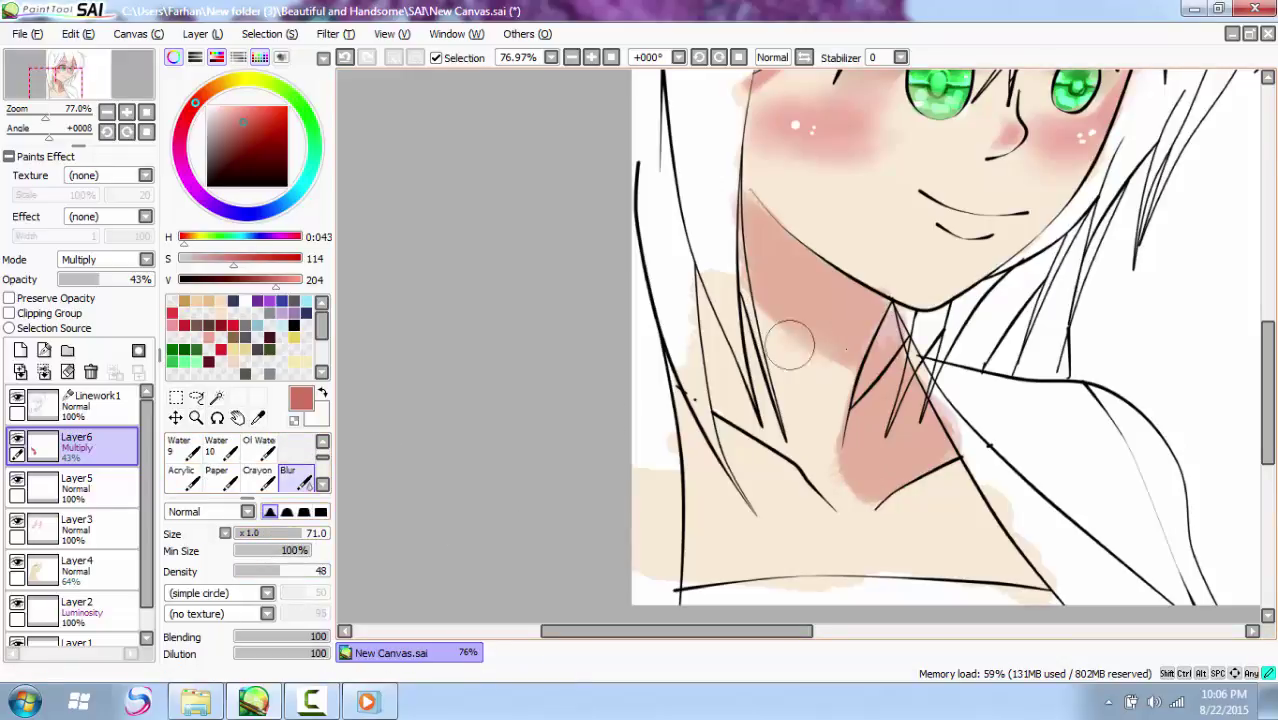
mouse_move(790, 344)
mouse_down()
mouse_move(741, 238)
mouse_move(811, 275)
mouse_move(846, 357)
mouse_move(706, 338)
mouse_move(808, 434)
mouse_up()
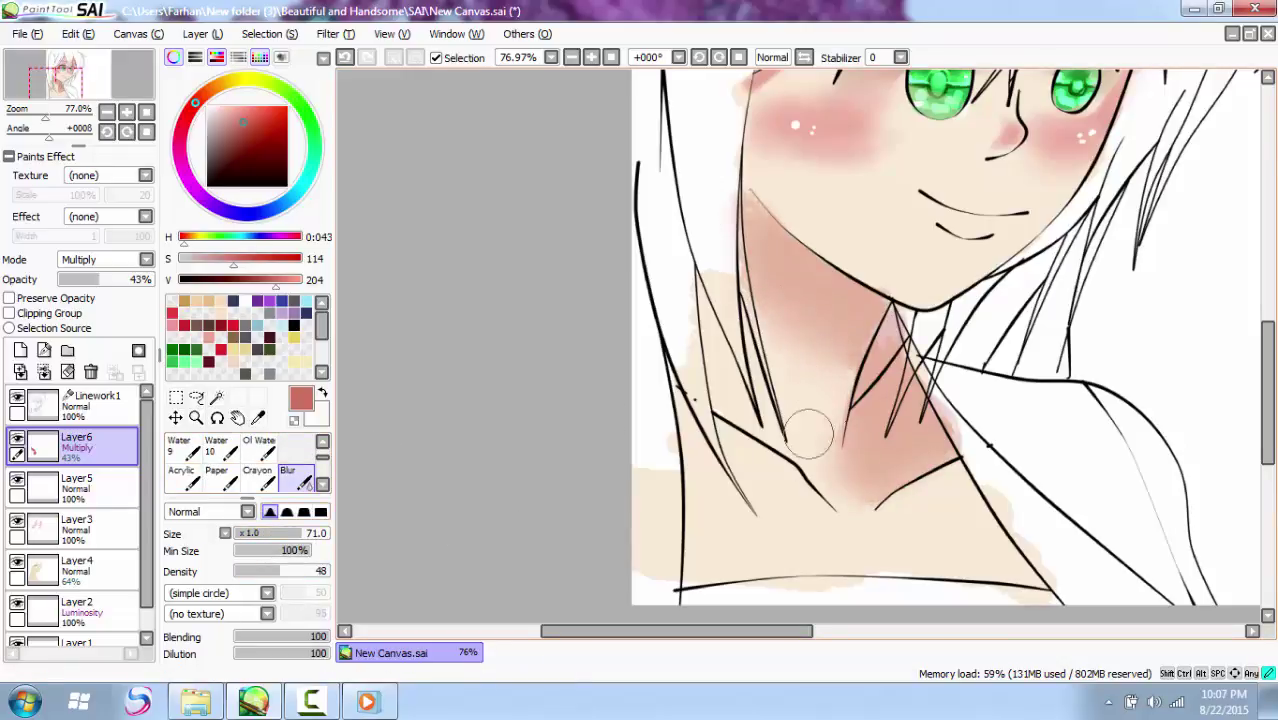
Step: Paint a narrower shadow band directly under the jaw with Brush size 45 on a new Layer7 and set its opacity to 32%
click(20, 350)
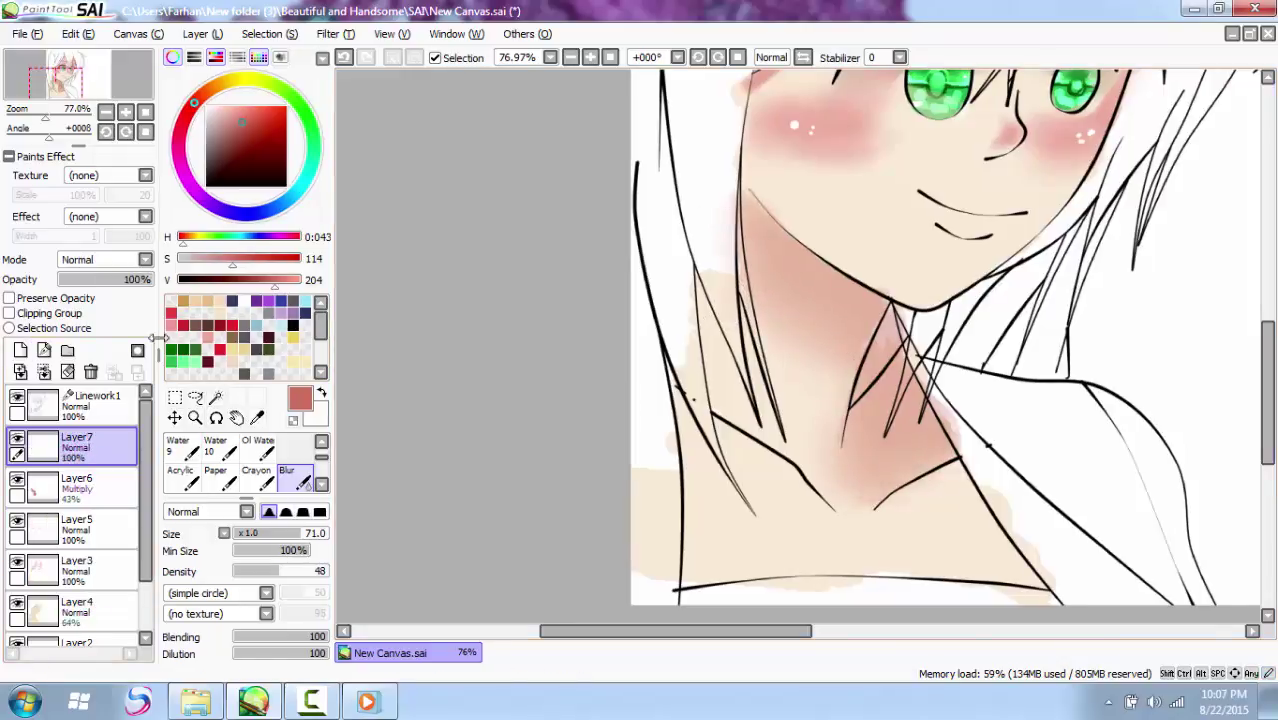
click(322, 442)
click(115, 281)
click(260, 450)
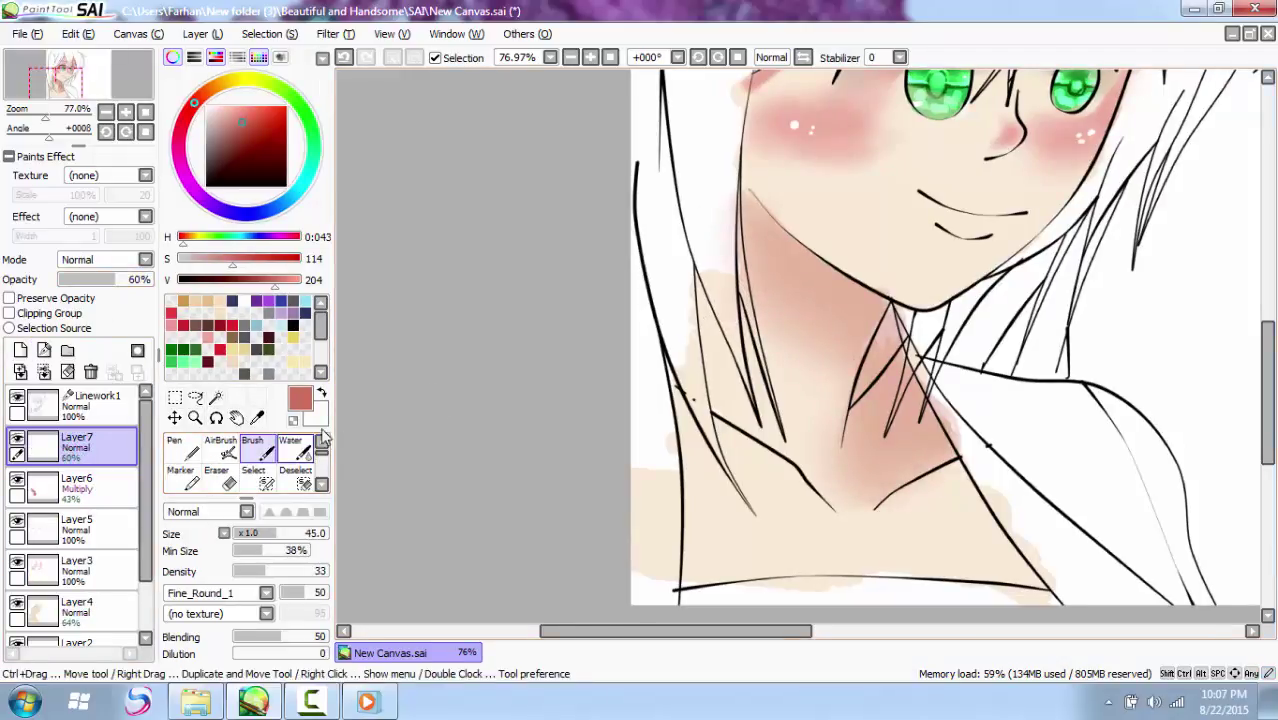
mouse_move(745, 215)
mouse_down()
mouse_move(795, 294)
mouse_move(873, 306)
mouse_move(854, 297)
mouse_move(856, 326)
mouse_move(812, 322)
mouse_move(756, 290)
mouse_move(860, 335)
mouse_up()
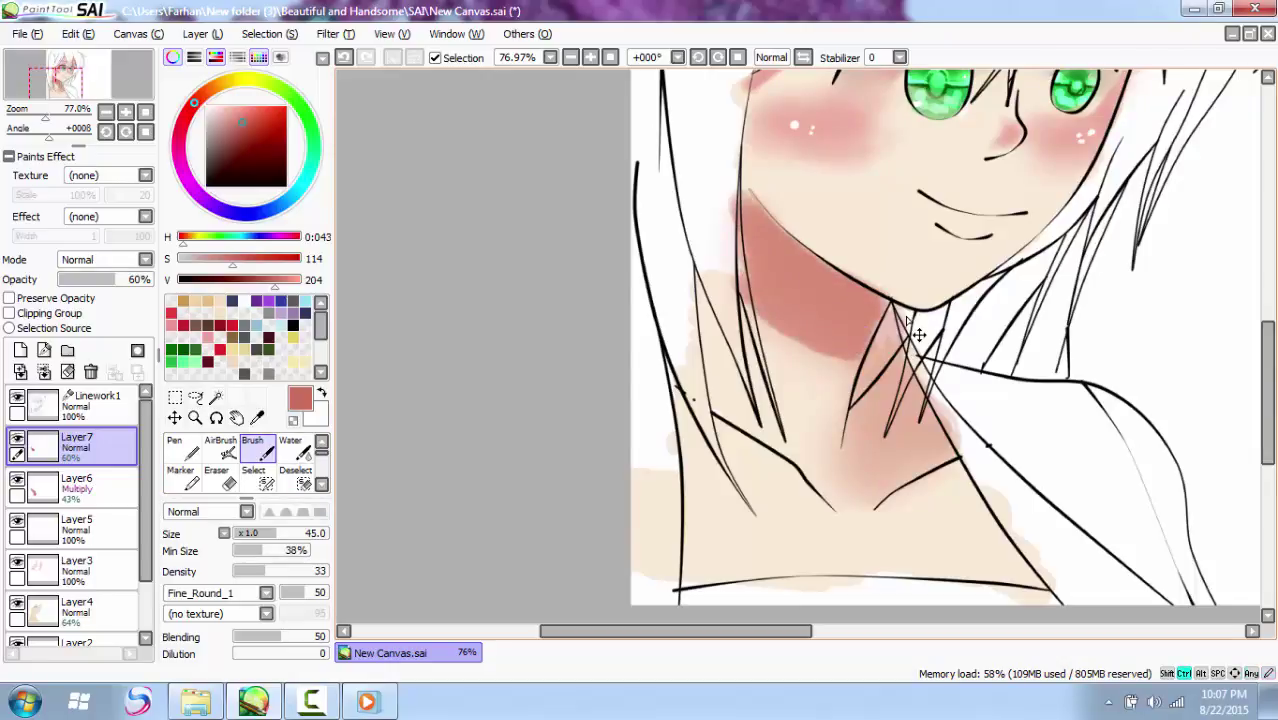
key(ctrl+z)
mouse_move(745, 220)
mouse_down()
mouse_move(774, 243)
mouse_move(757, 242)
mouse_move(837, 293)
mouse_move(834, 316)
mouse_move(745, 256)
mouse_move(866, 315)
mouse_move(849, 306)
mouse_move(871, 304)
mouse_move(786, 263)
mouse_up()
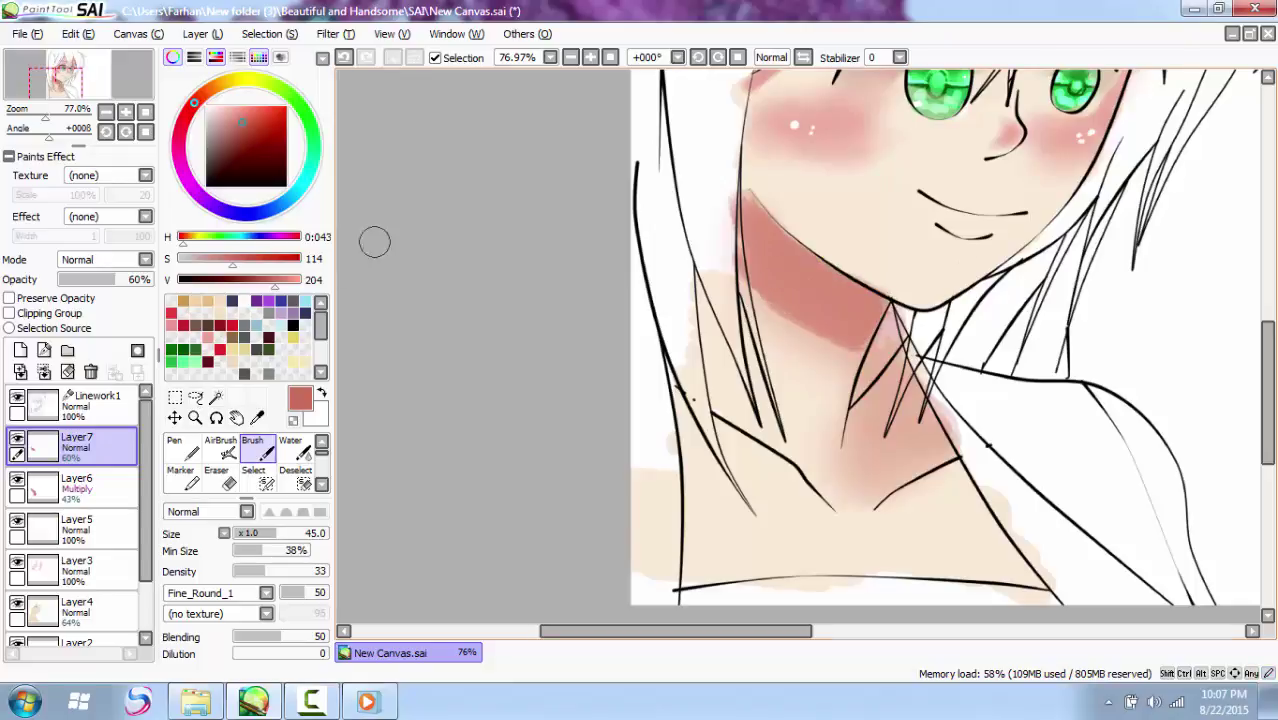
drag(113, 281, 89, 281)
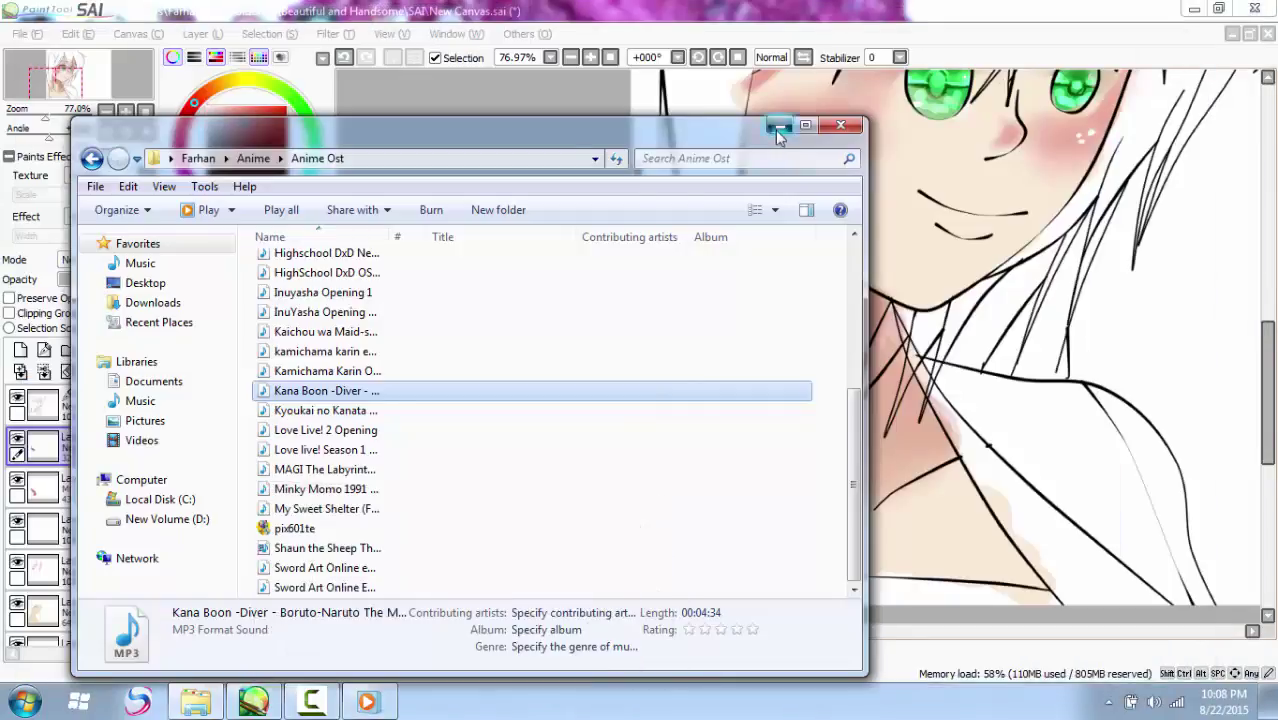
click(778, 126)
Step: Add Layer8 and mark all of the hair, including the bangs, with the Select pen at size 100
drag(66, 112, 35, 125)
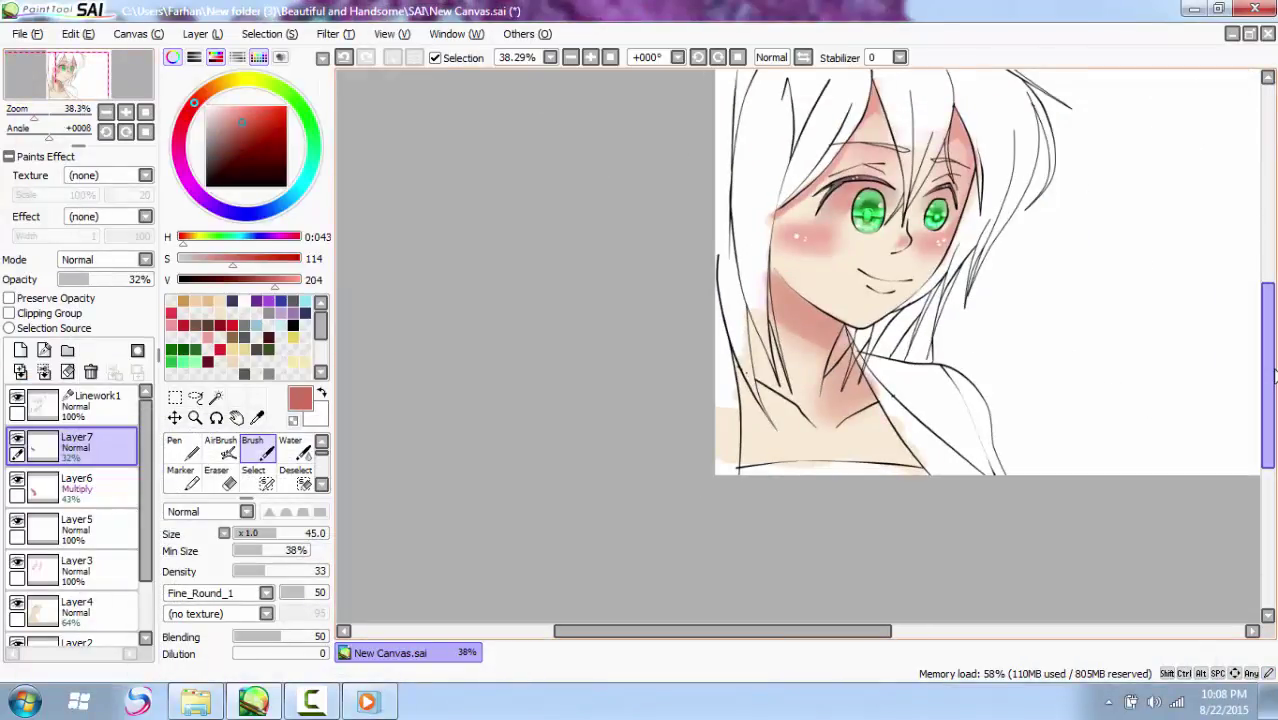
drag(1268, 399, 1268, 369)
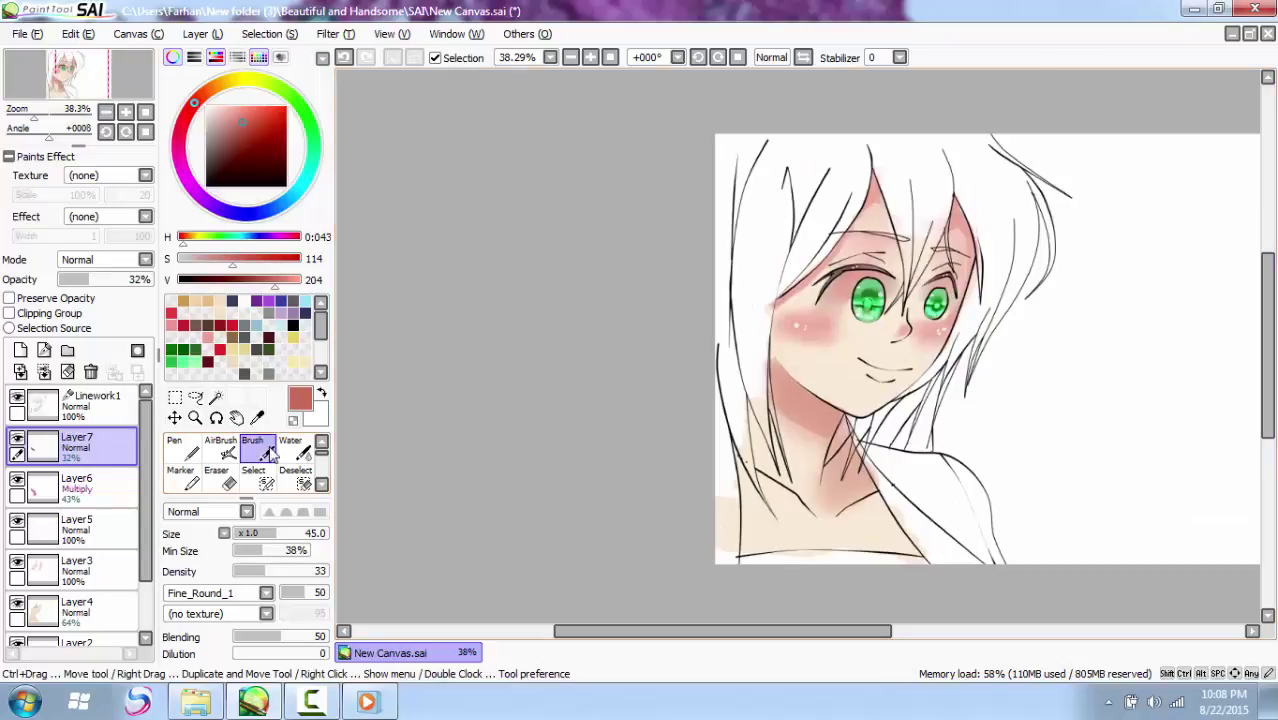
click(20, 350)
click(253, 476)
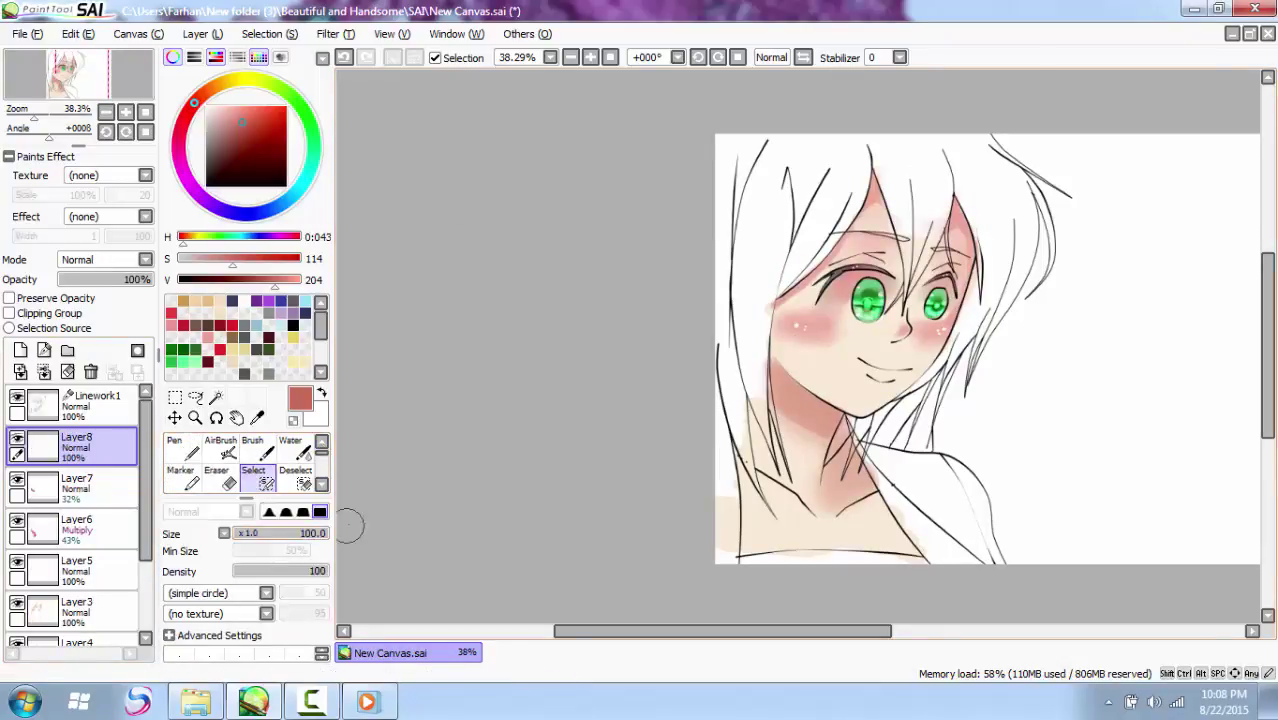
mouse_move(801, 173)
mouse_down()
mouse_move(762, 175)
mouse_move(996, 157)
mouse_move(984, 200)
mouse_move(1000, 230)
mouse_move(975, 372)
mouse_move(862, 432)
mouse_move(945, 405)
mouse_move(972, 331)
mouse_move(900, 440)
mouse_up()
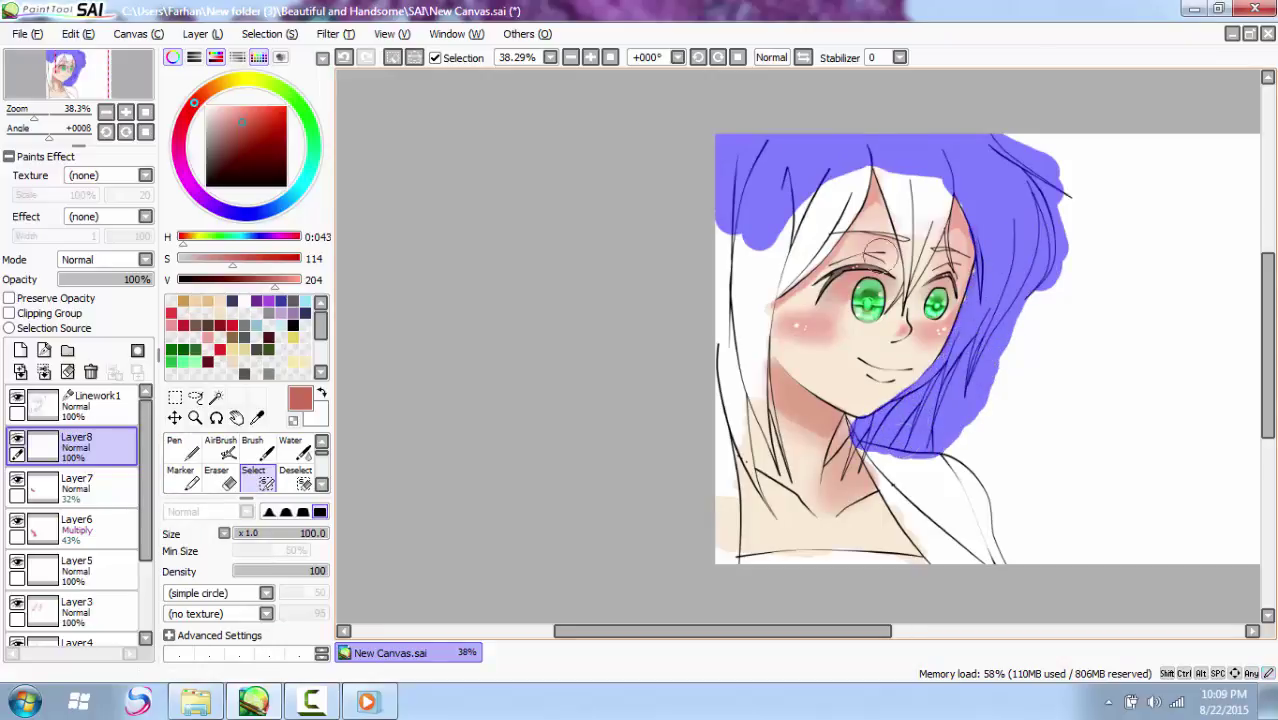
mouse_move(880, 190)
mouse_down()
mouse_move(815, 235)
mouse_move(707, 257)
mouse_move(738, 345)
mouse_move(702, 562)
mouse_move(775, 270)
mouse_move(808, 250)
mouse_up()
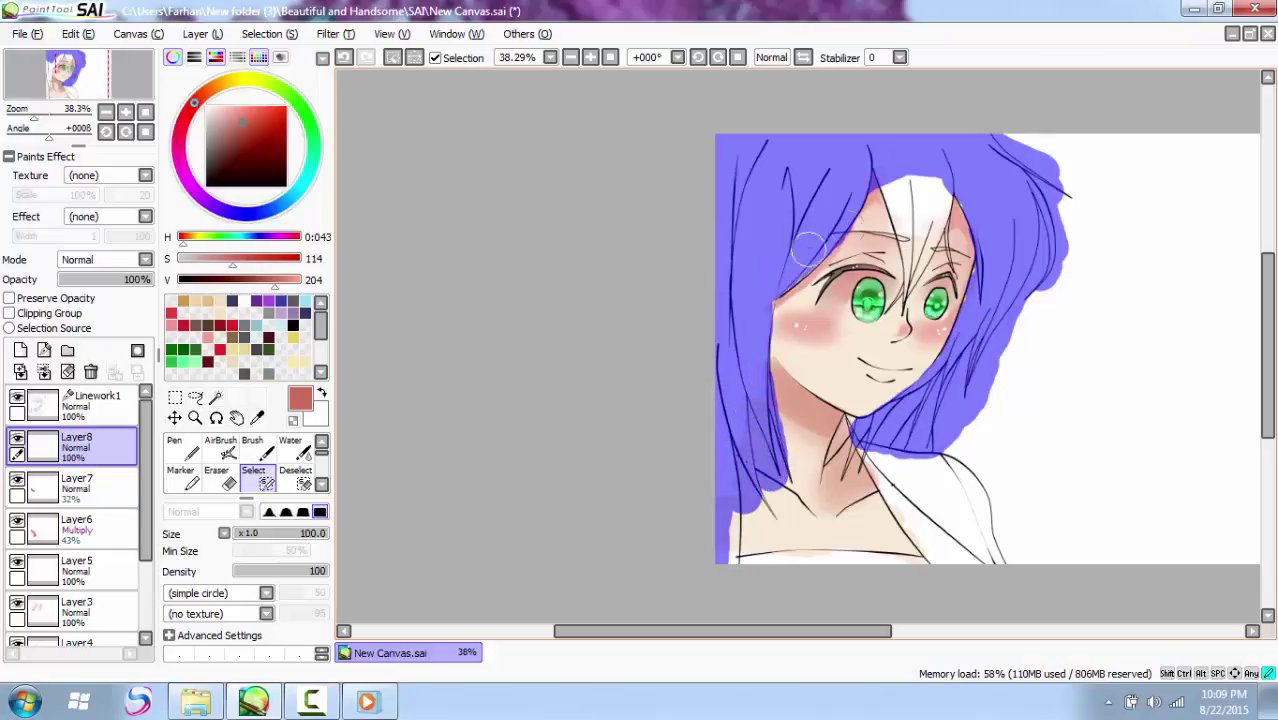
mouse_move(922, 190)
mouse_down()
mouse_move(916, 222)
mouse_move(940, 226)
mouse_up()
Step: Trim the selection overspill around the bangs with Deselect at size 25 and along the hair's right outer edge at size 71
click(297, 478)
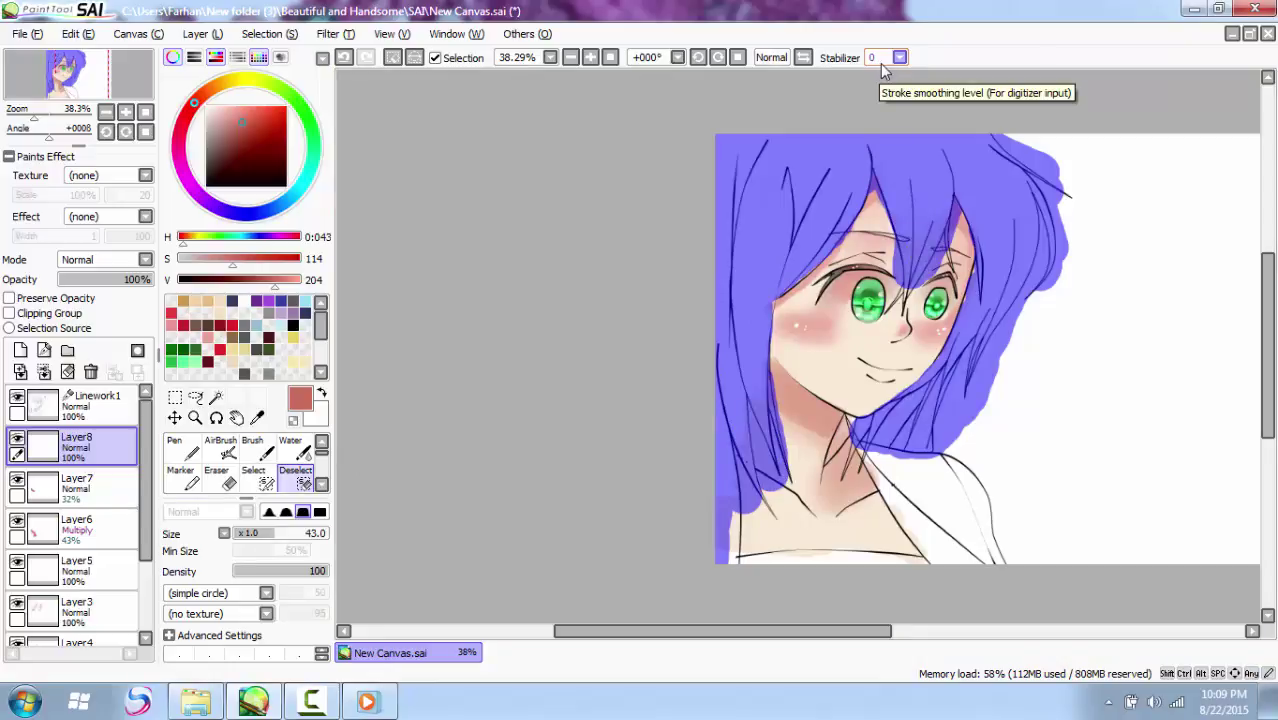
click(266, 484)
click(294, 482)
click(259, 534)
drag(47, 119, 49, 119)
drag(1268, 299, 1268, 253)
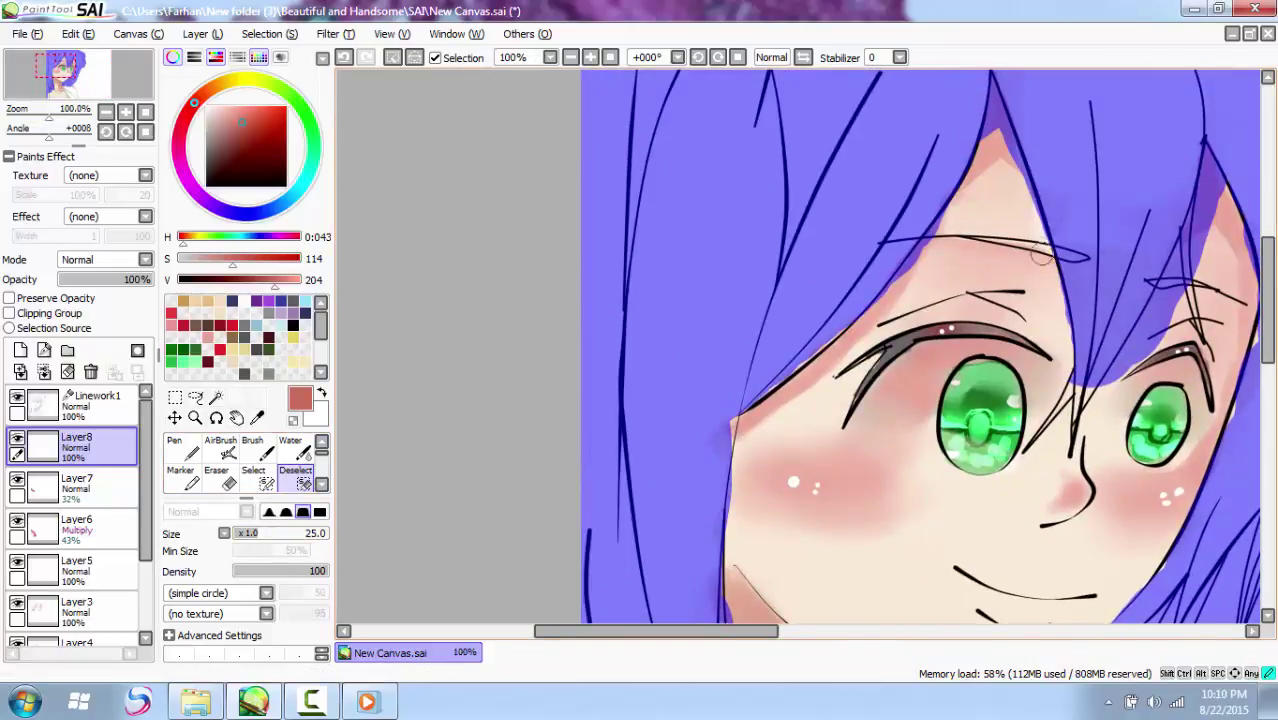
mouse_move(977, 251)
mouse_down()
mouse_move(999, 147)
mouse_move(986, 88)
mouse_move(1026, 224)
mouse_up()
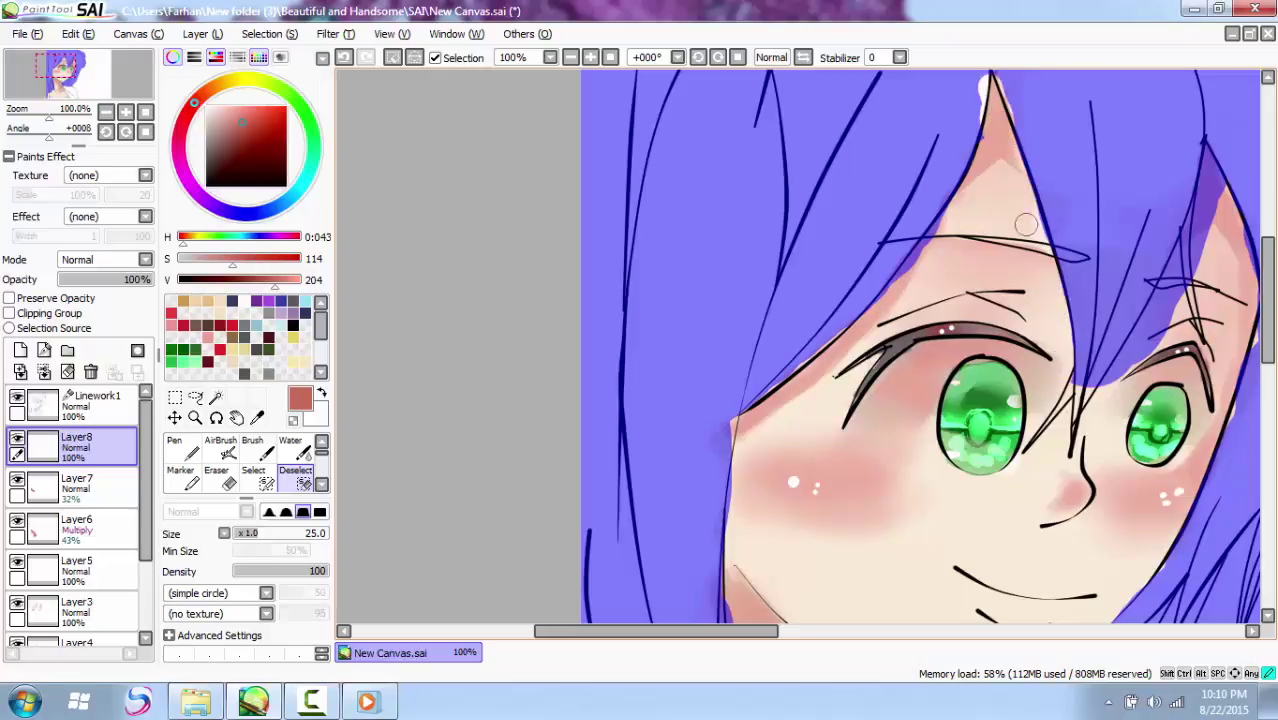
drag(946, 243, 884, 306)
drag(709, 631, 848, 631)
mouse_move(662, 302)
mouse_down()
mouse_move(613, 383)
mouse_move(593, 384)
mouse_move(703, 207)
mouse_move(690, 190)
mouse_move(718, 265)
mouse_up()
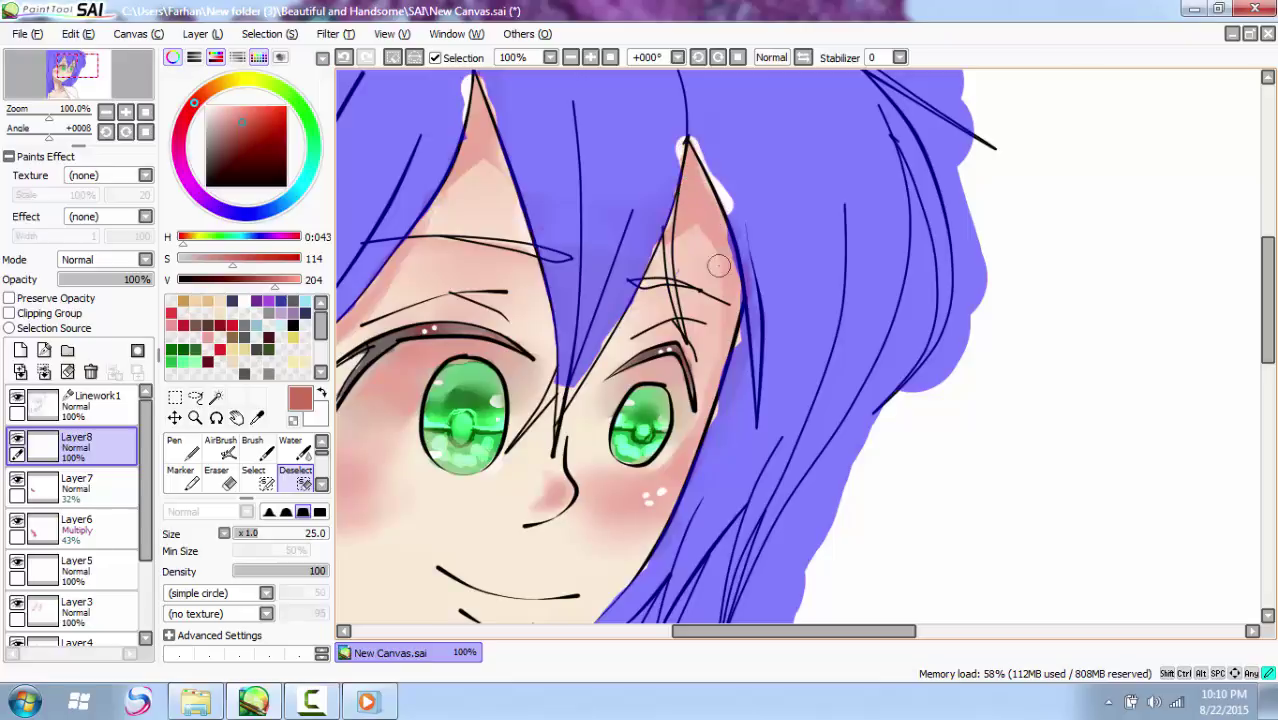
click(301, 534)
mouse_move(992, 256)
mouse_down()
mouse_move(989, 101)
mouse_move(909, 72)
mouse_move(969, 134)
mouse_move(951, 133)
mouse_move(996, 267)
mouse_move(984, 246)
mouse_move(963, 365)
mouse_move(941, 365)
mouse_move(880, 435)
mouse_move(787, 580)
mouse_move(908, 390)
mouse_move(1004, 277)
mouse_up()
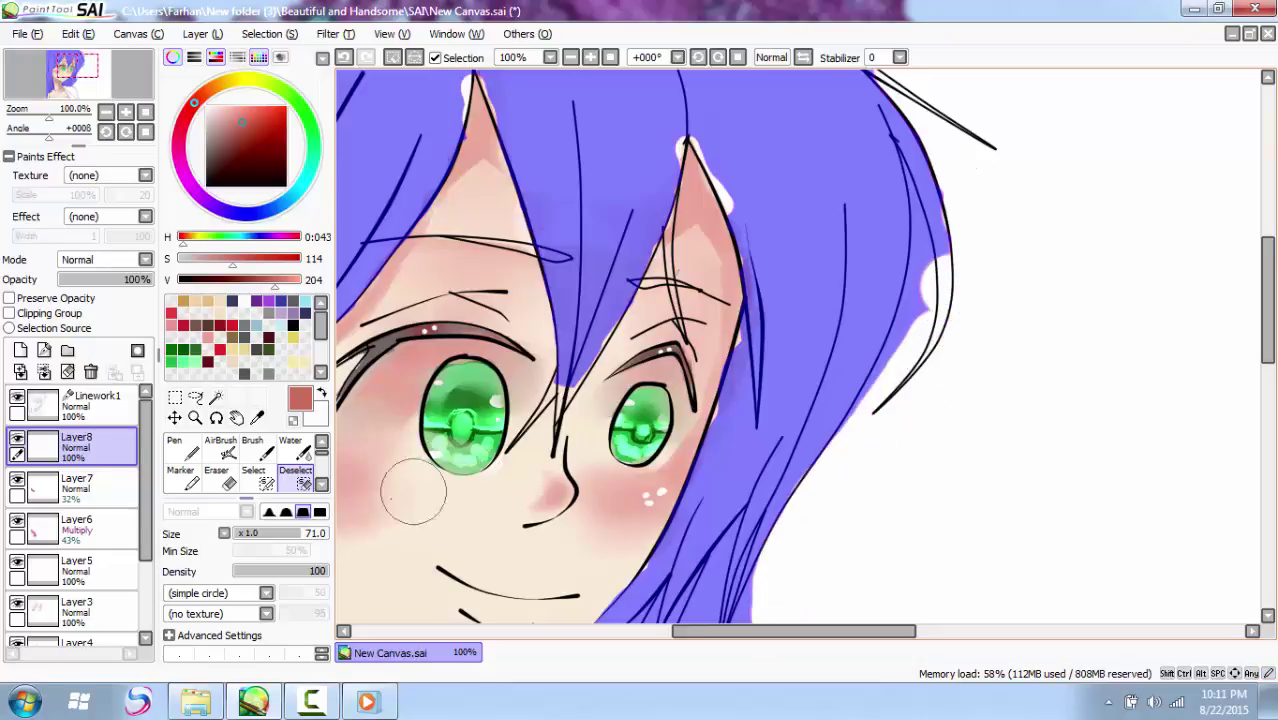
Step: Fill the selection gaps at the bang tips and mark the loose outer strand on the right with Select at size 14
click(253, 477)
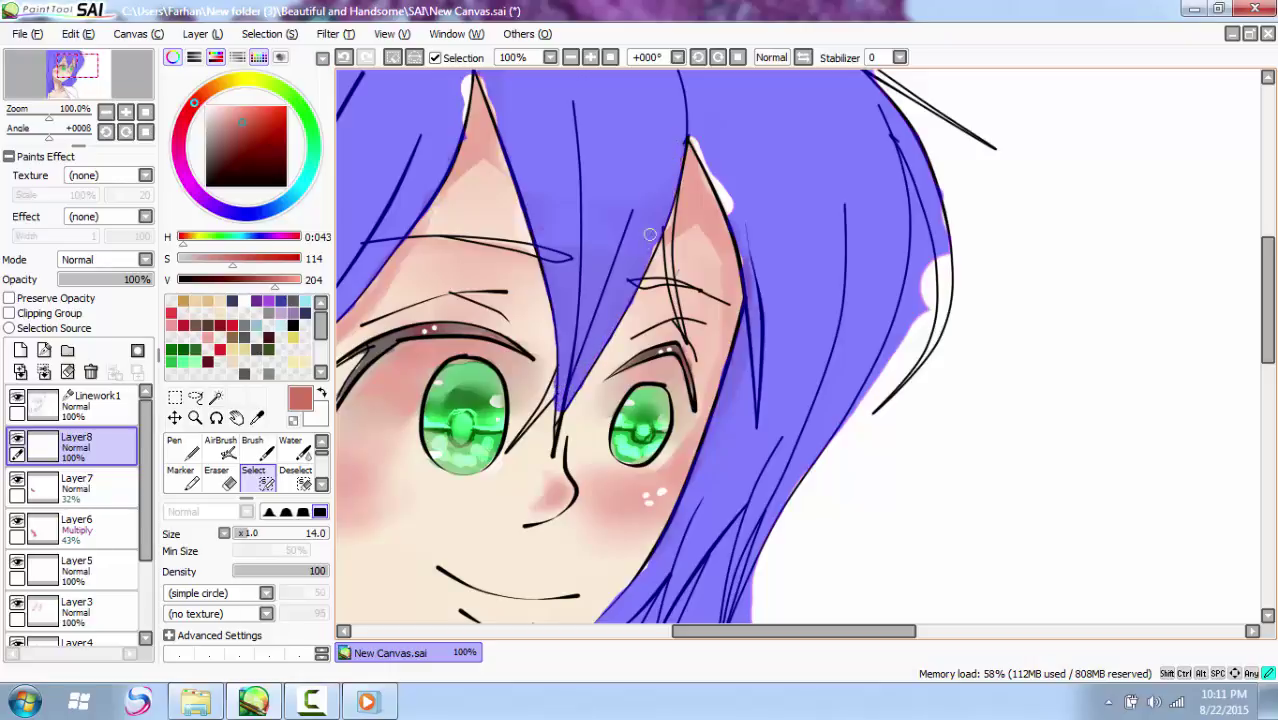
drag(469, 80, 462, 102)
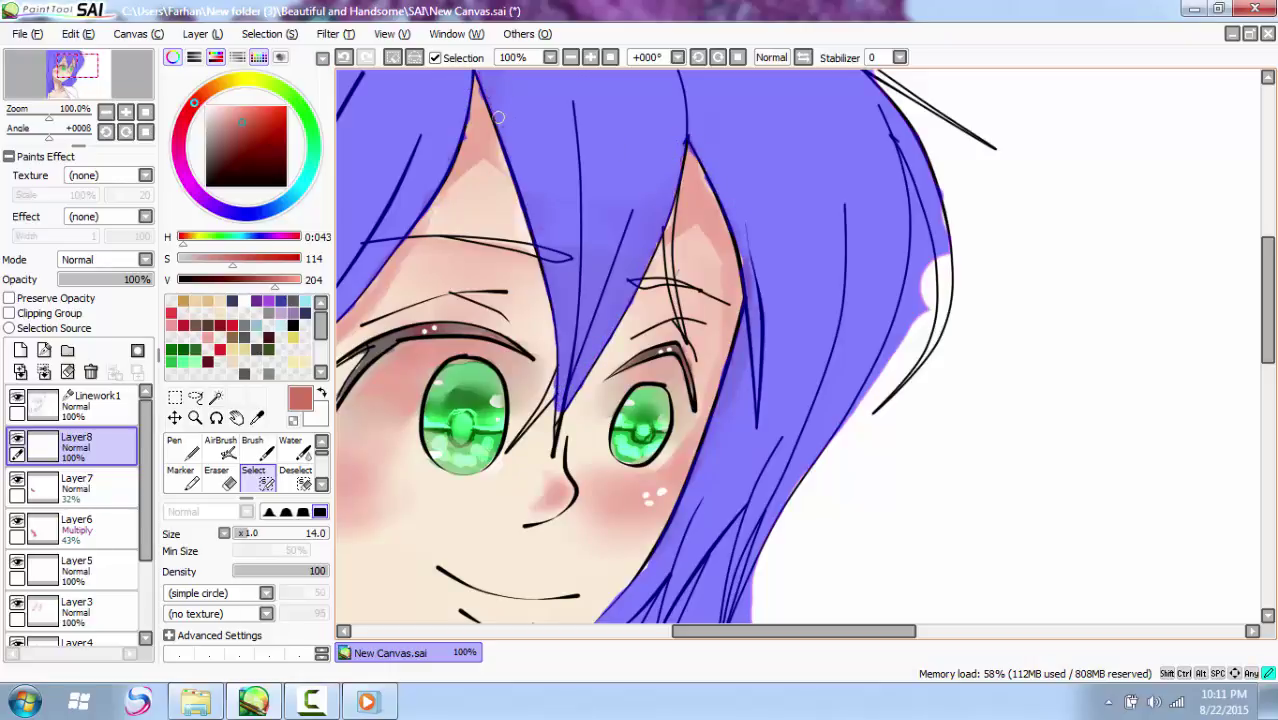
mouse_move(925, 257)
mouse_down()
mouse_move(939, 231)
mouse_move(940, 341)
mouse_move(911, 367)
mouse_up()
Step: Clear the gap between the loose outer strand and the main hair with Deselect at sizes 22 and 9, touching up with Select
click(295, 477)
click(248, 533)
mouse_move(920, 281)
mouse_down()
mouse_move(898, 362)
mouse_move(925, 262)
mouse_move(920, 278)
mouse_up()
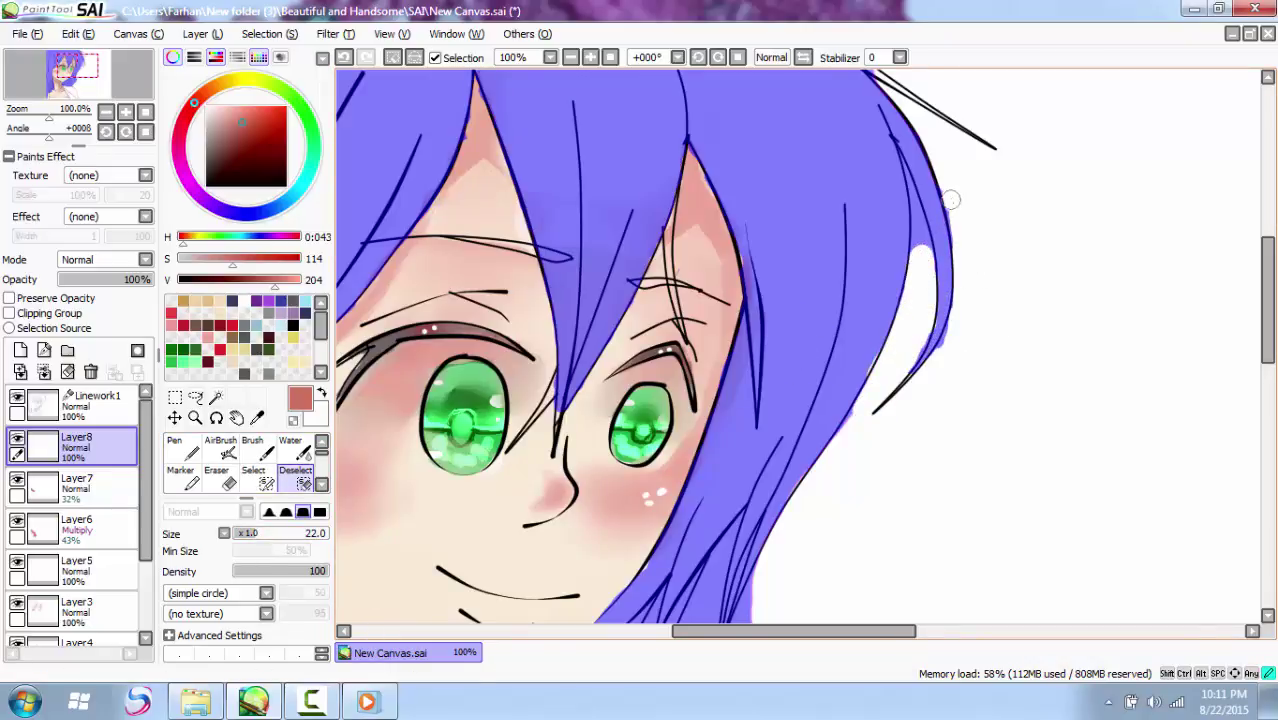
mouse_move(916, 341)
mouse_down()
mouse_move(953, 306)
mouse_move(963, 271)
mouse_up()
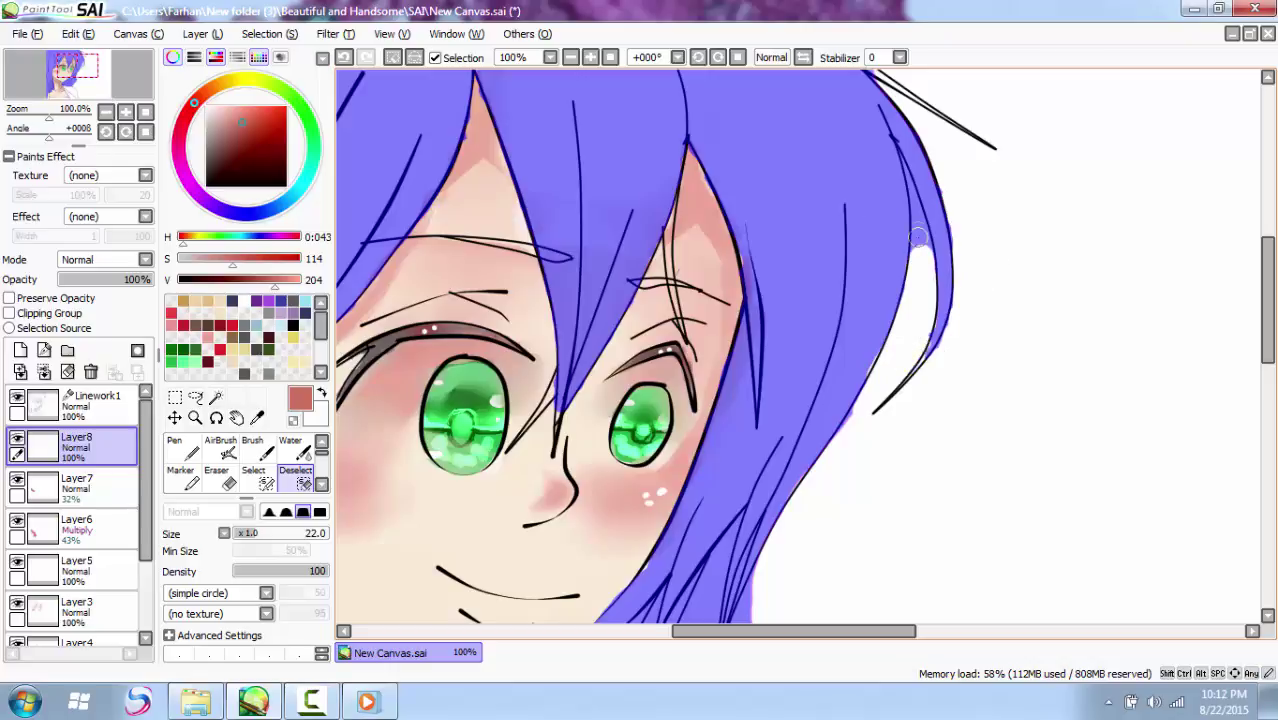
click(247, 535)
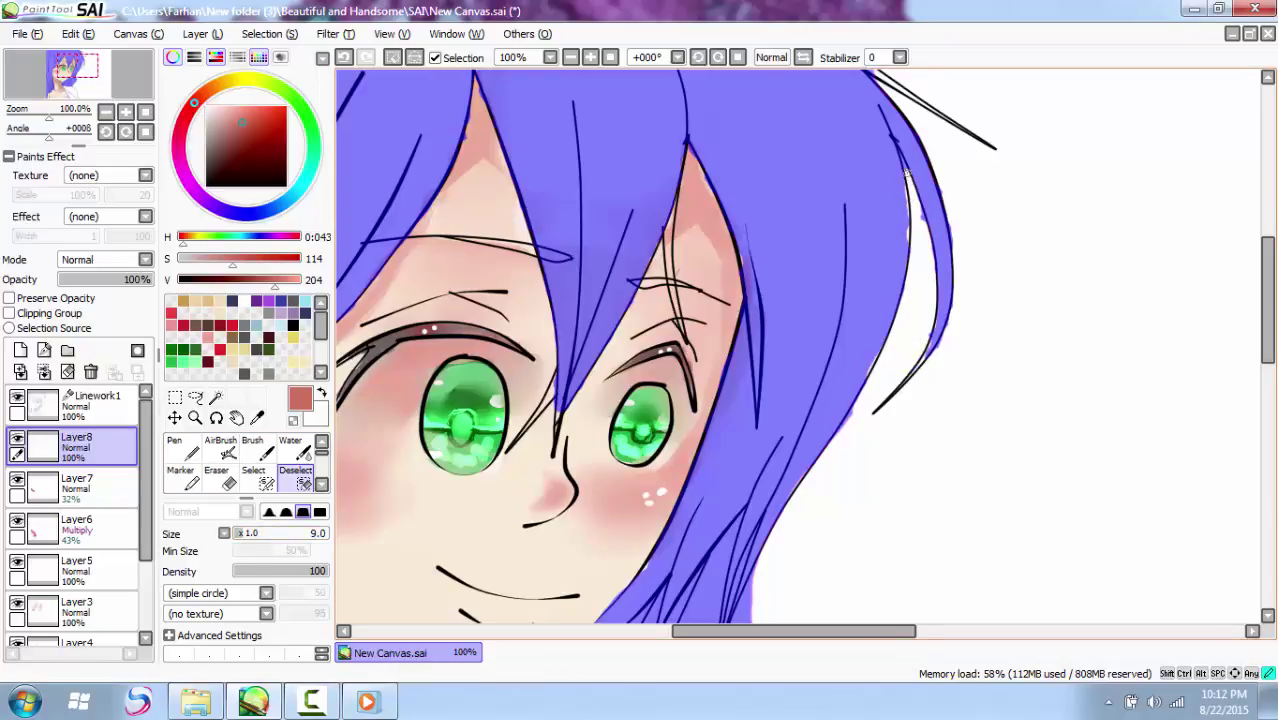
click(257, 478)
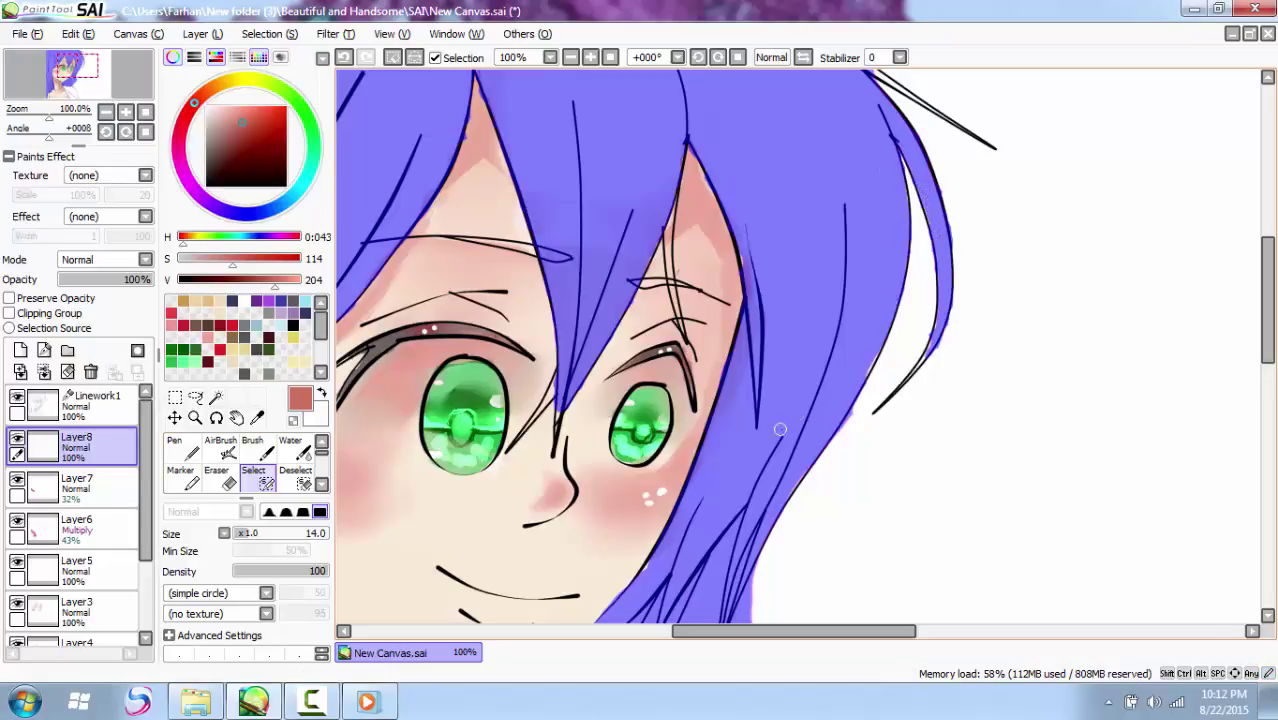
click(297, 478)
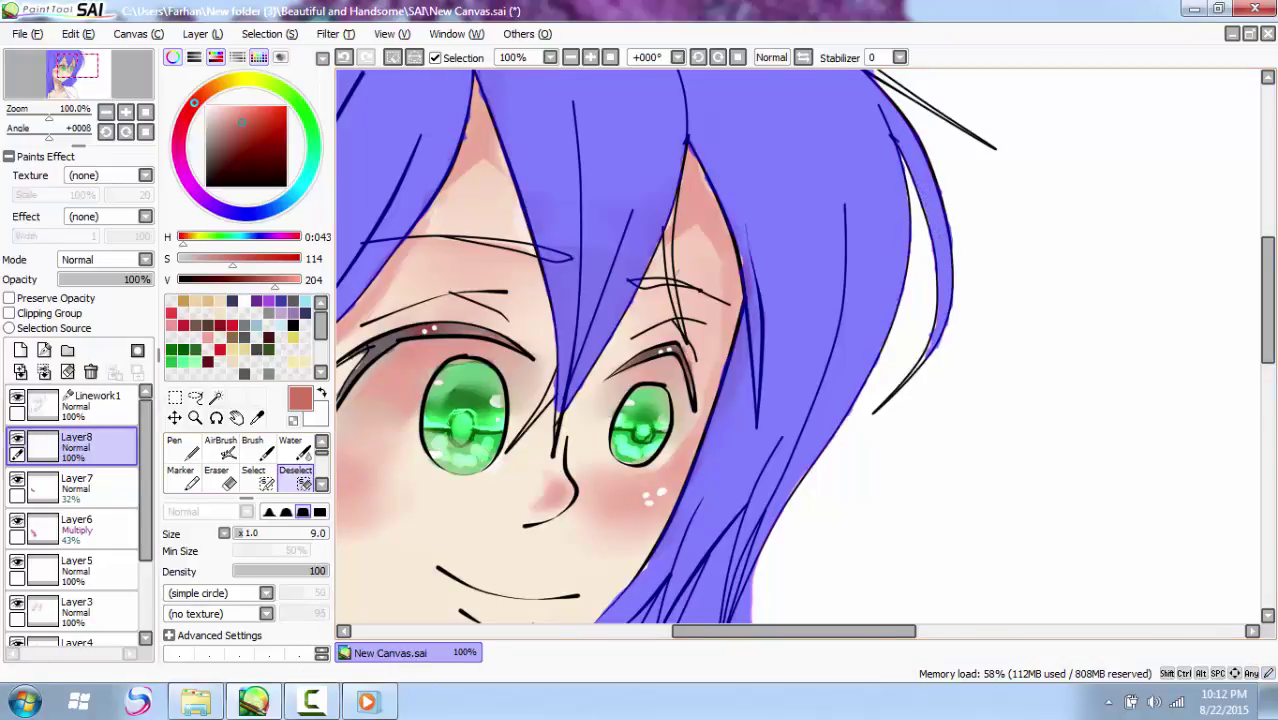
Step: Clear the excess selection beside the right-hand hair and below the jaw with Deselect at size 100
scroll(730, 479, down, 5)
drag(252, 533, 338, 530)
mouse_move(686, 474)
mouse_down()
mouse_move(798, 348)
mouse_move(787, 311)
mouse_up()
drag(47, 118, 35, 120)
drag(838, 104, 805, 86)
mouse_move(757, 380)
mouse_down()
mouse_move(703, 418)
mouse_move(700, 388)
mouse_move(725, 388)
mouse_move(695, 373)
mouse_move(765, 330)
mouse_up()
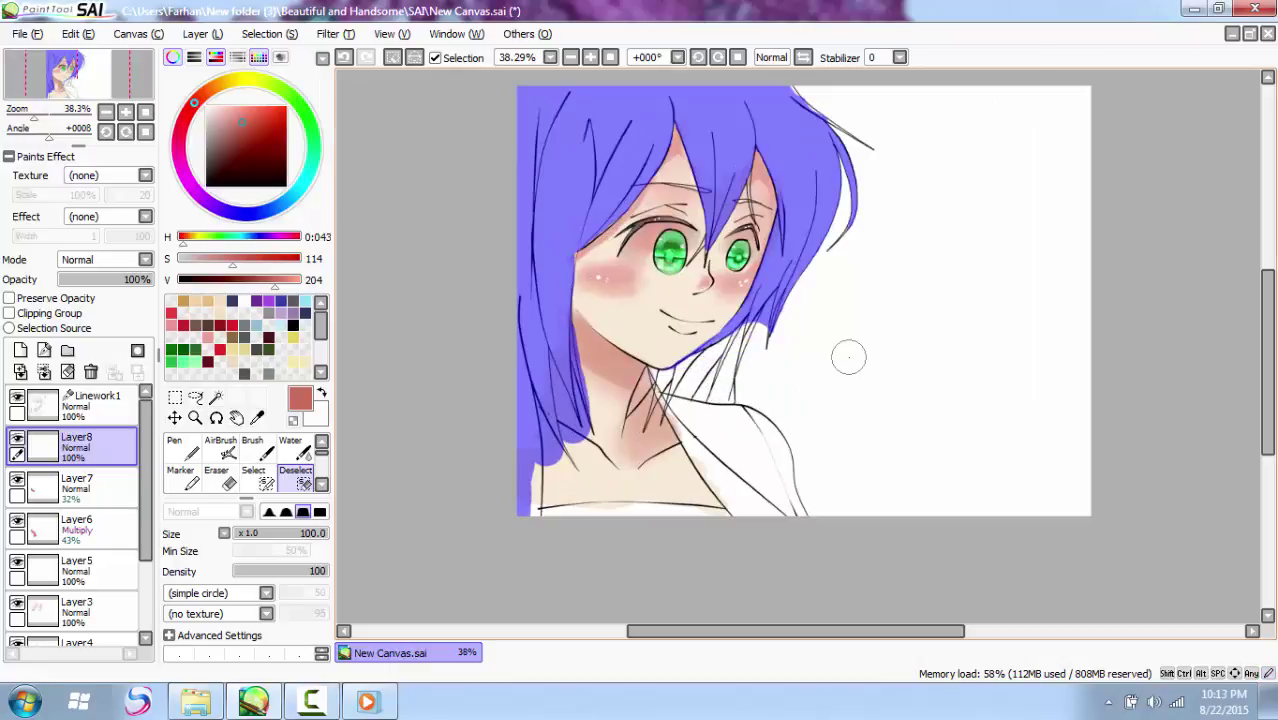
Step: Clear the selection around the left-hand strand tips beside the neck with Deselect at size 42
click(274, 533)
drag(574, 424, 578, 442)
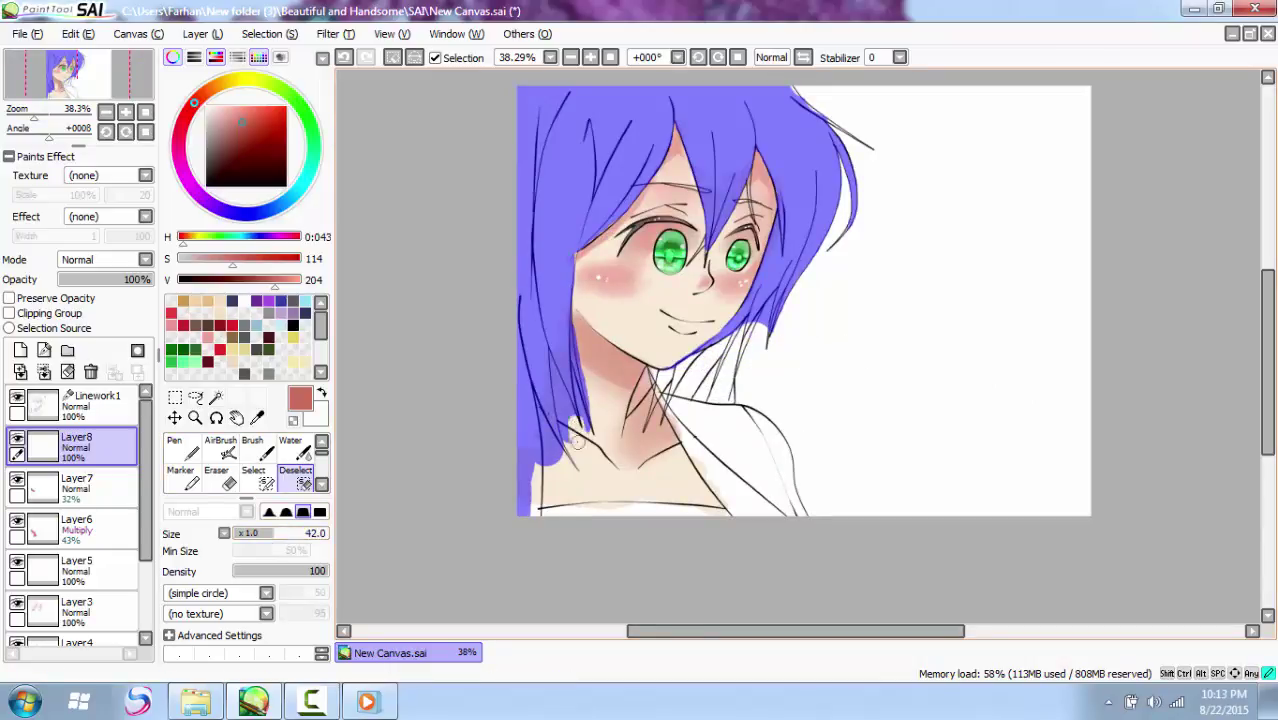
drag(554, 362, 579, 375)
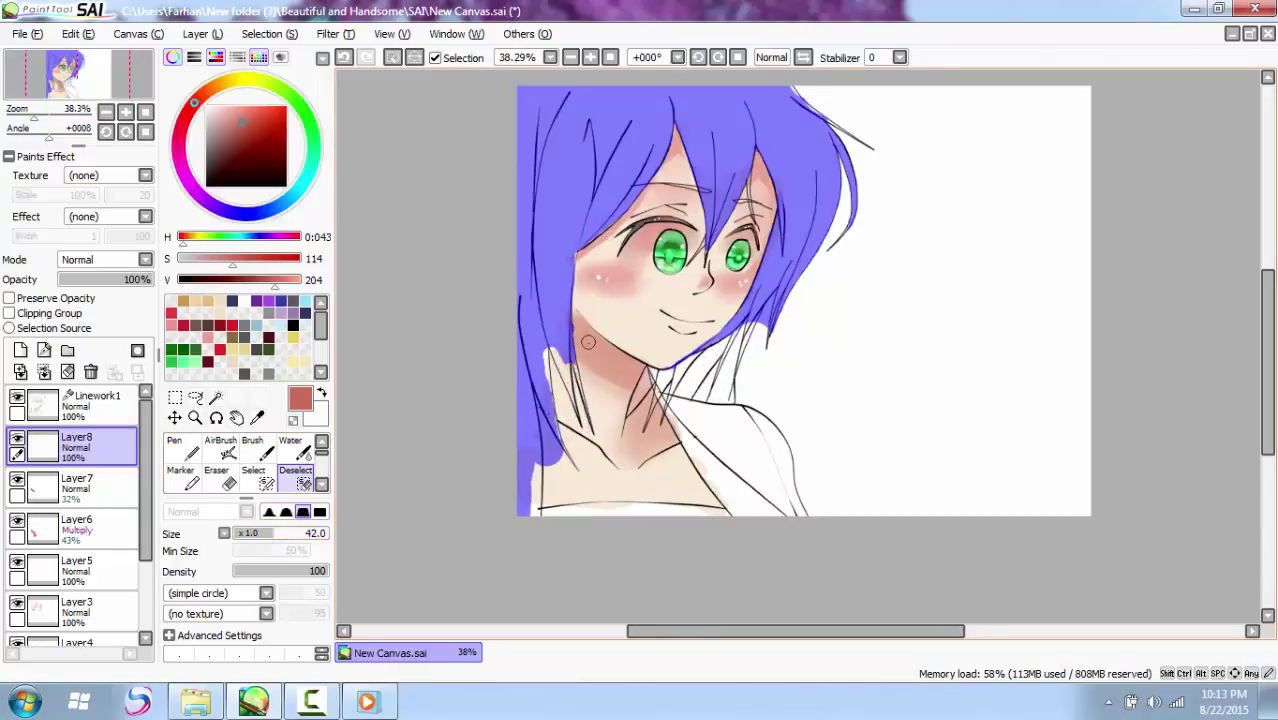
Step: Switch to the Anime Ost folder in Windows Explorer, play another music track and return to the drawing
click(196, 700)
scroll(435, 475, up, 4)
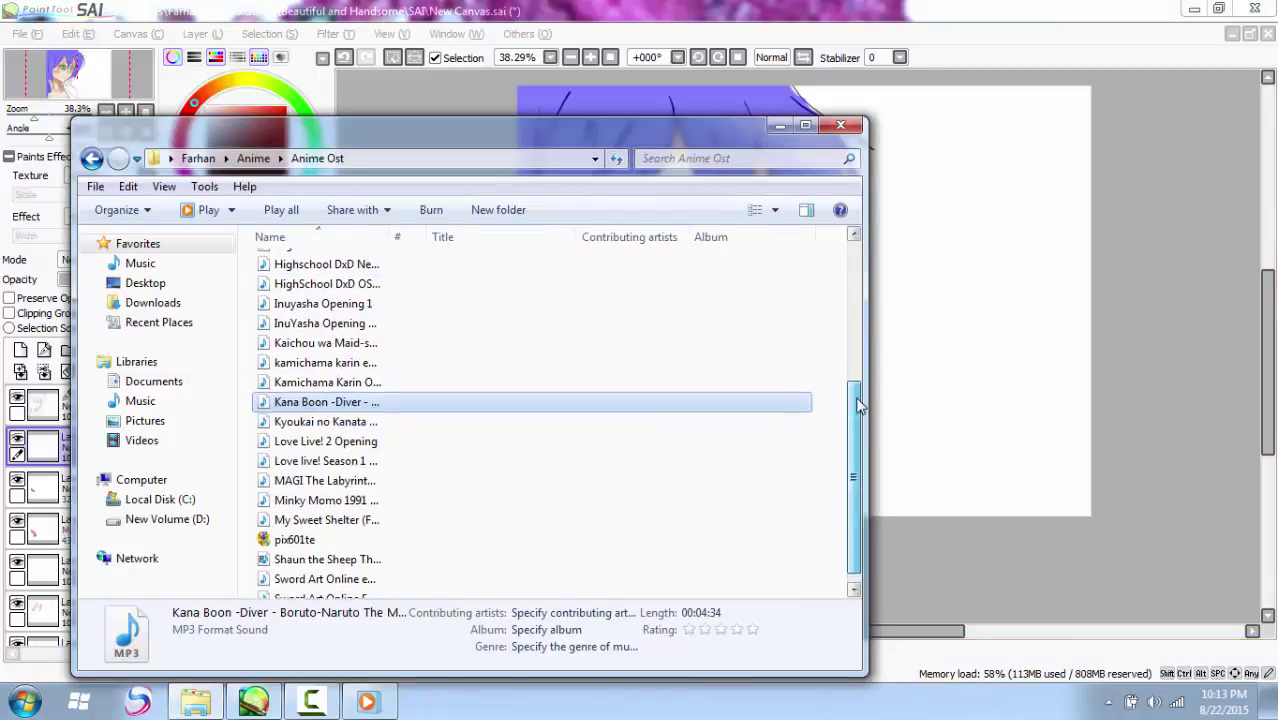
double_click(432, 464)
click(1160, 10)
click(780, 125)
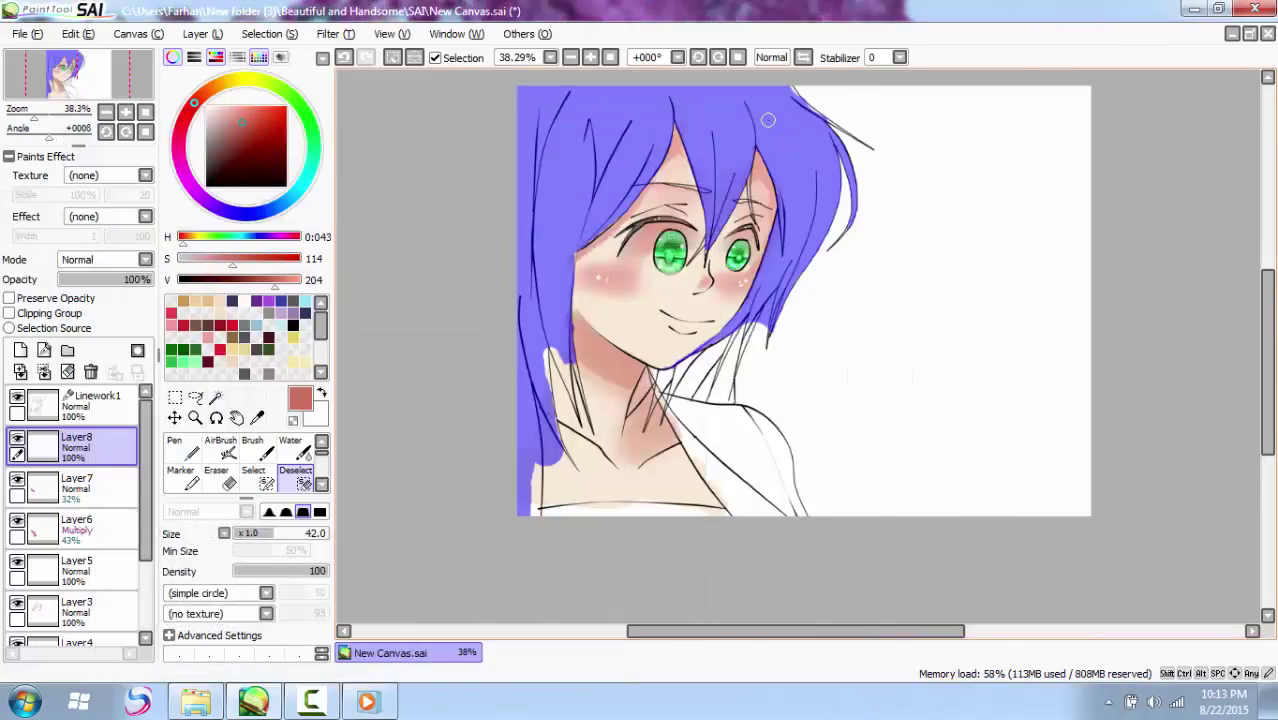
Step: Mark the left neck strands and the strands under the jaw with Select at size 14, trimming overspill with Deselect at size 20
click(257, 477)
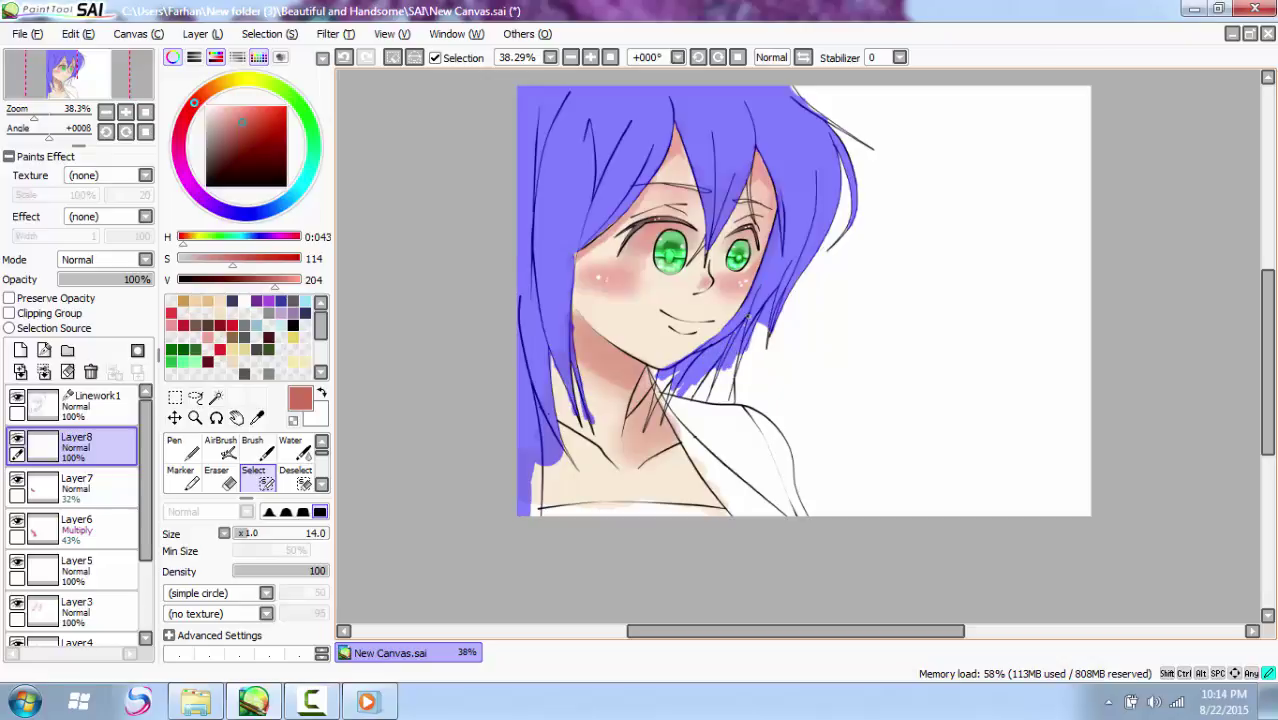
drag(698, 396, 736, 354)
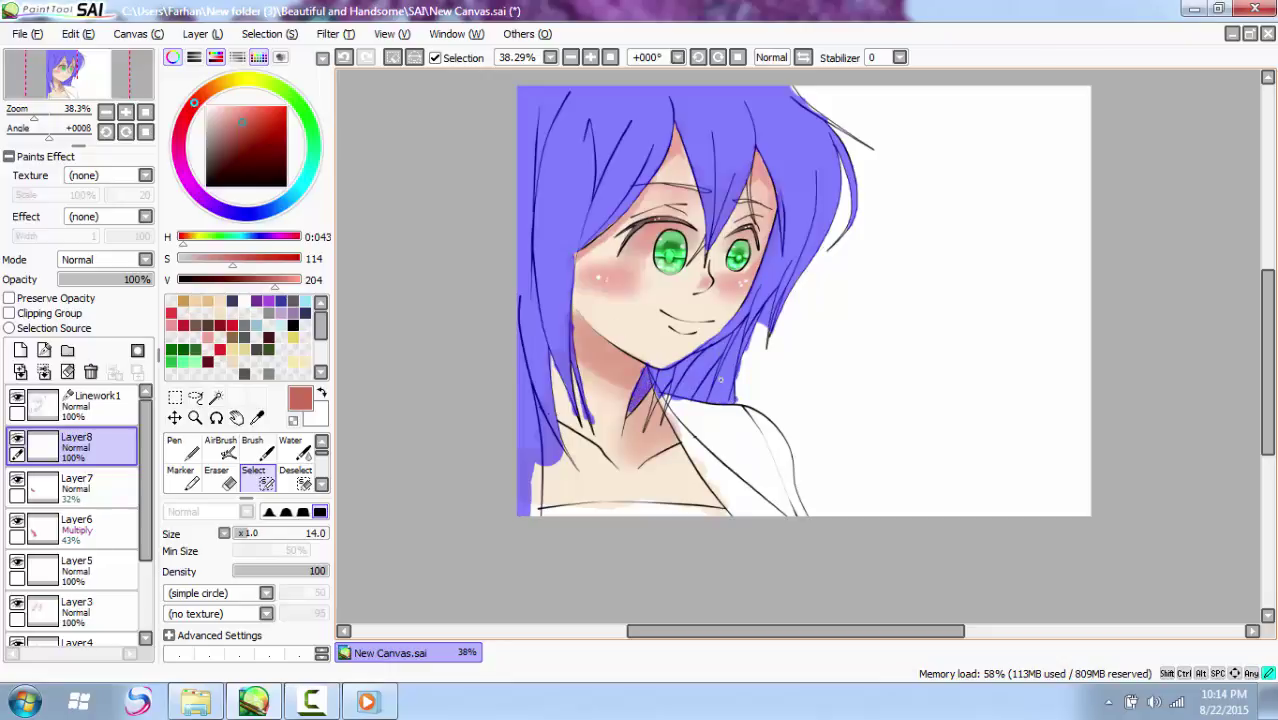
click(297, 478)
click(254, 534)
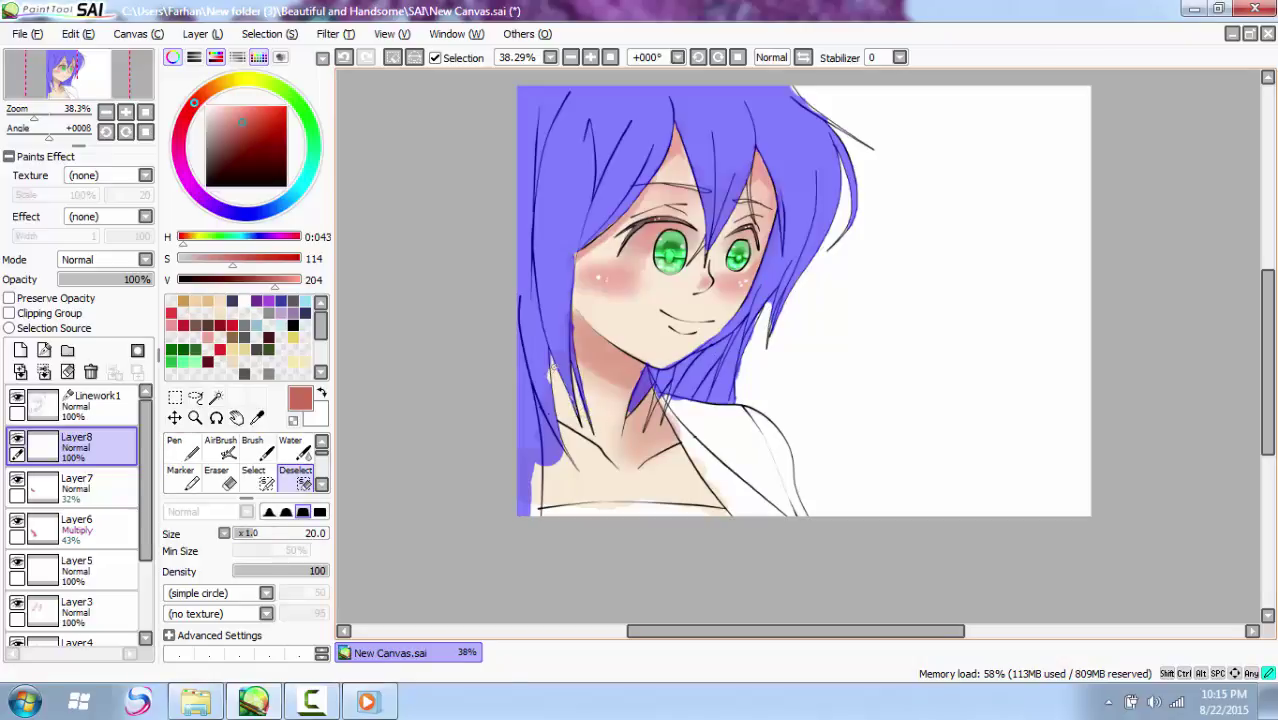
Step: Refine the hair selection along the jawline and the strands beneath it, alternating Deselect with Select at size 14
key(s)
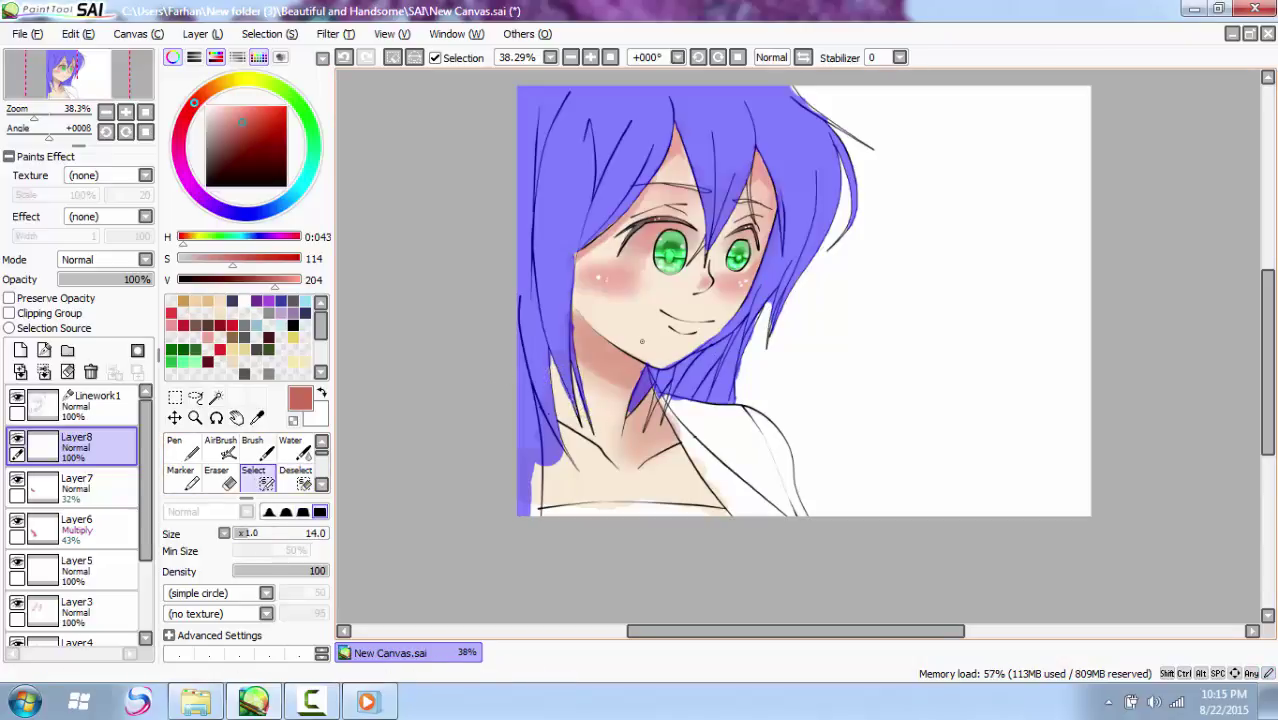
scroll(619, 316, up, 4)
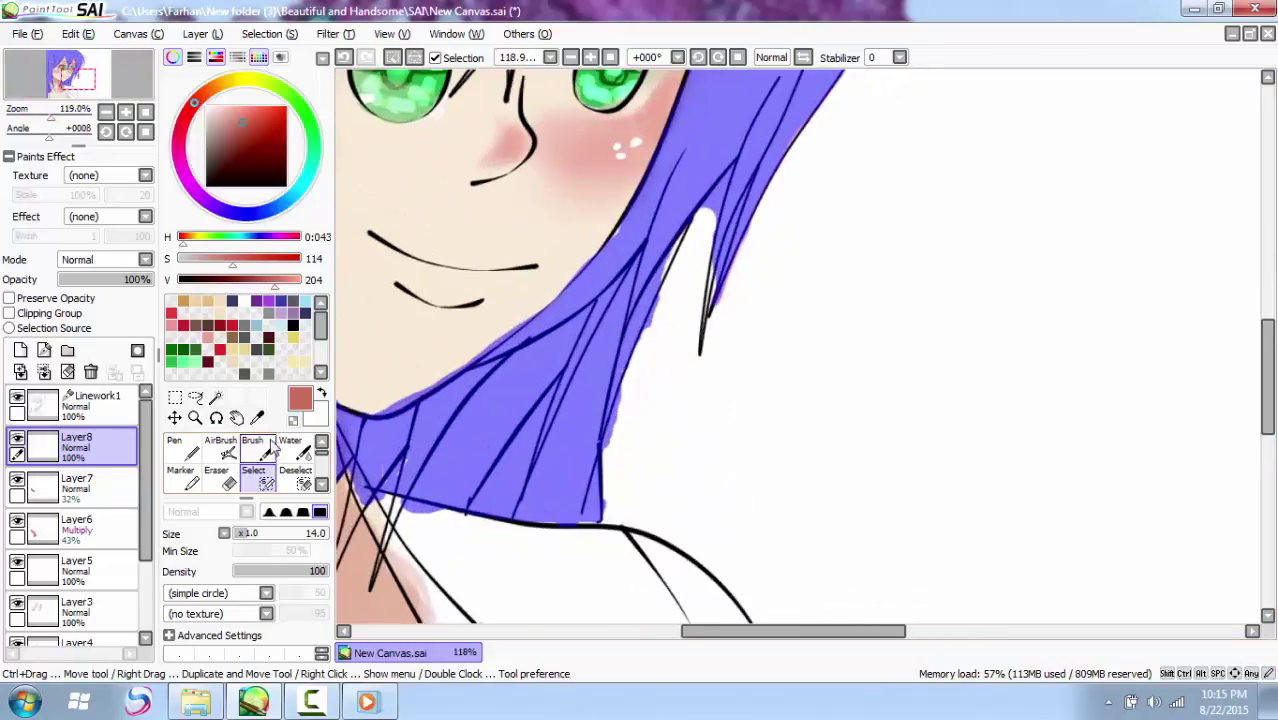
key(d)
key(s)
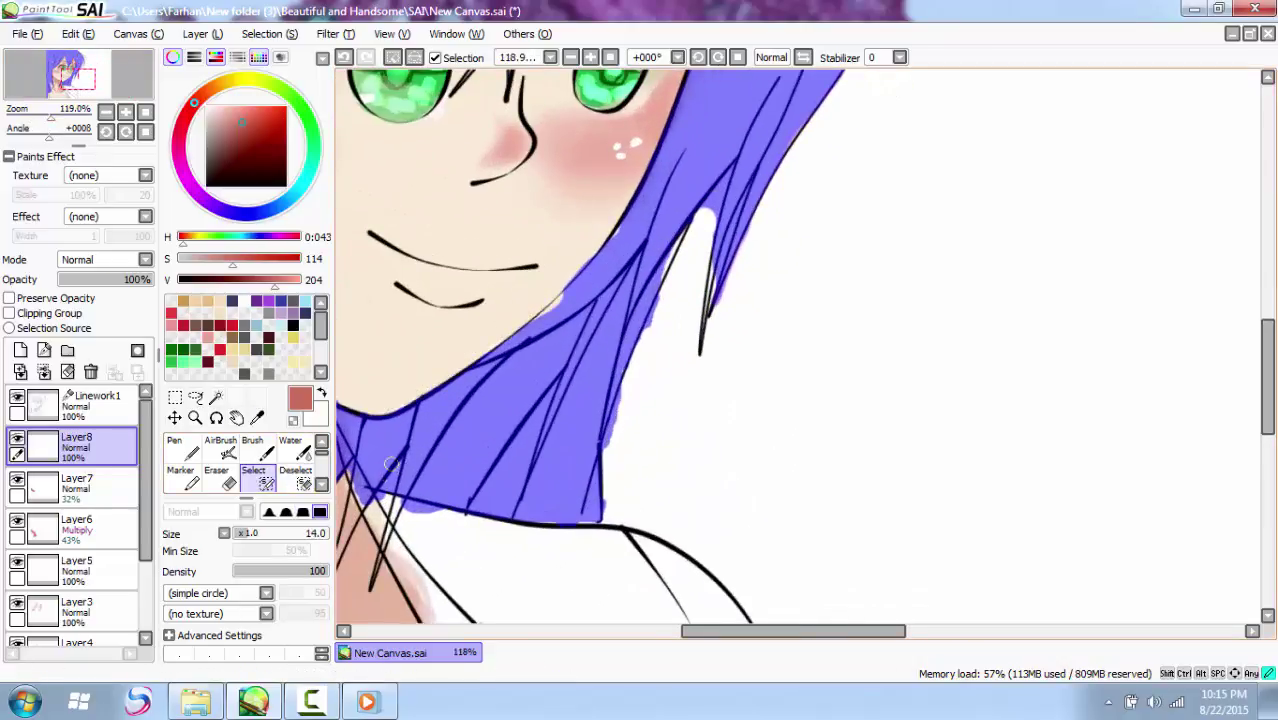
drag(678, 221, 728, 240)
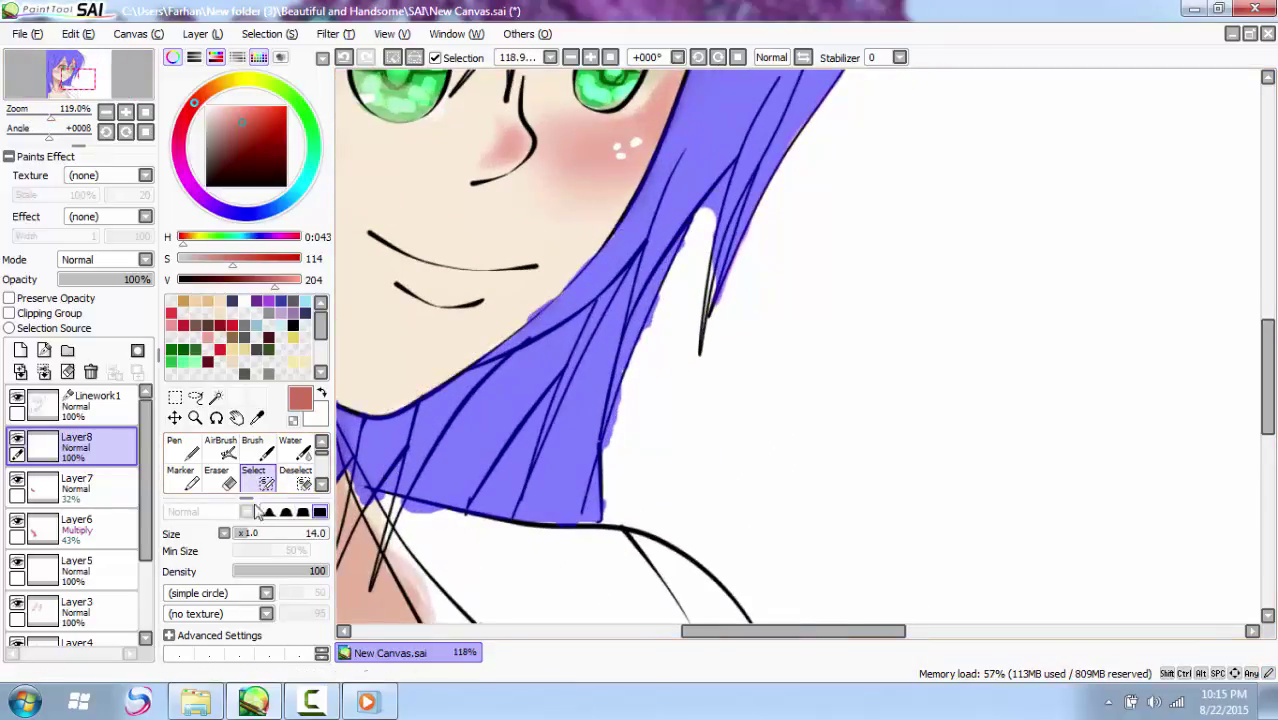
Step: Trim the selection along the shoulder line and the right strand edges with Deselect at size 16, refining the notch at size 8
click(298, 482)
click(244, 531)
drag(436, 509, 393, 508)
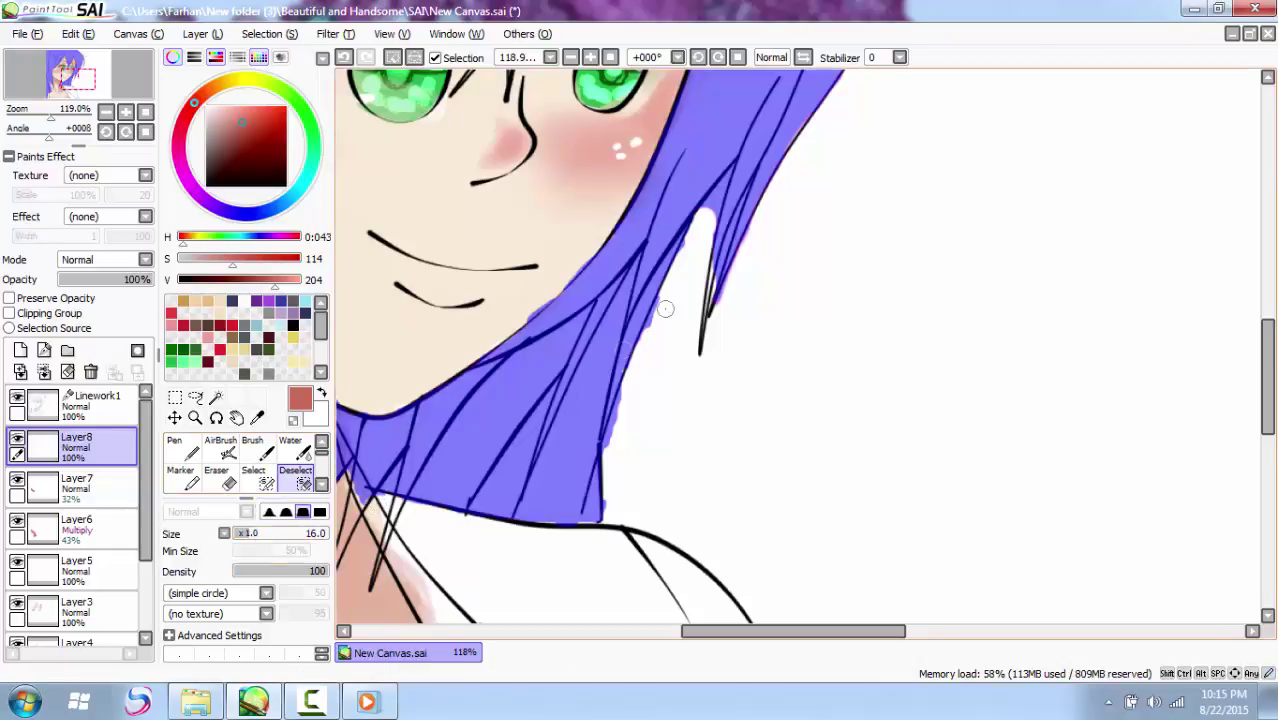
drag(630, 386, 609, 466)
drag(722, 193, 706, 222)
click(243, 534)
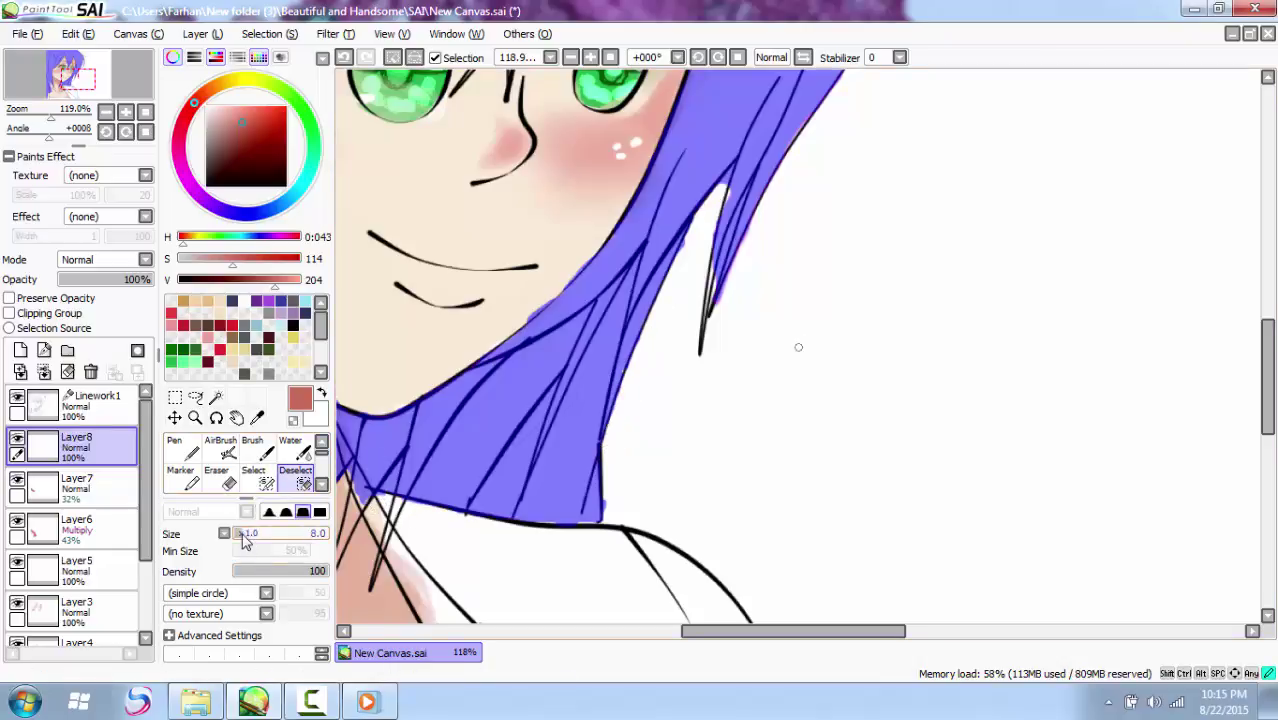
Step: Mark the pointed tip of the right strand with Select at size 14 and clean its edge and the jawline with Deselect at size 8
key(s)
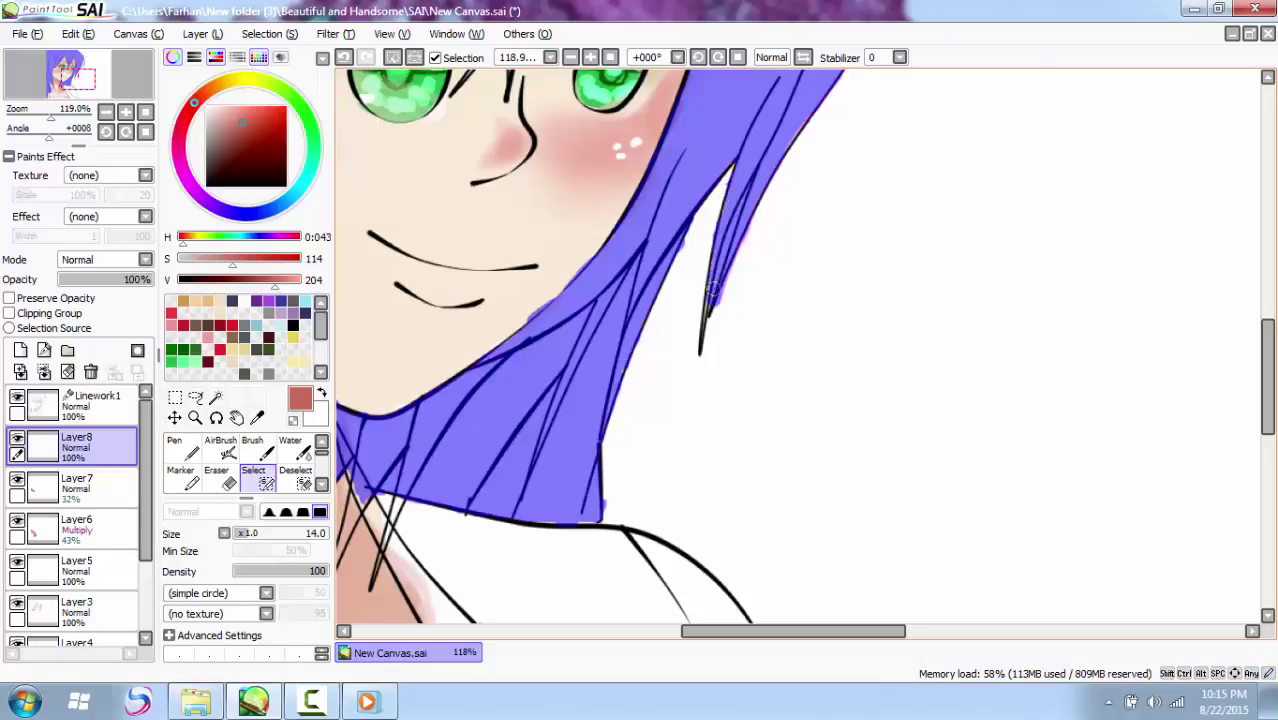
drag(712, 287, 700, 318)
key(d)
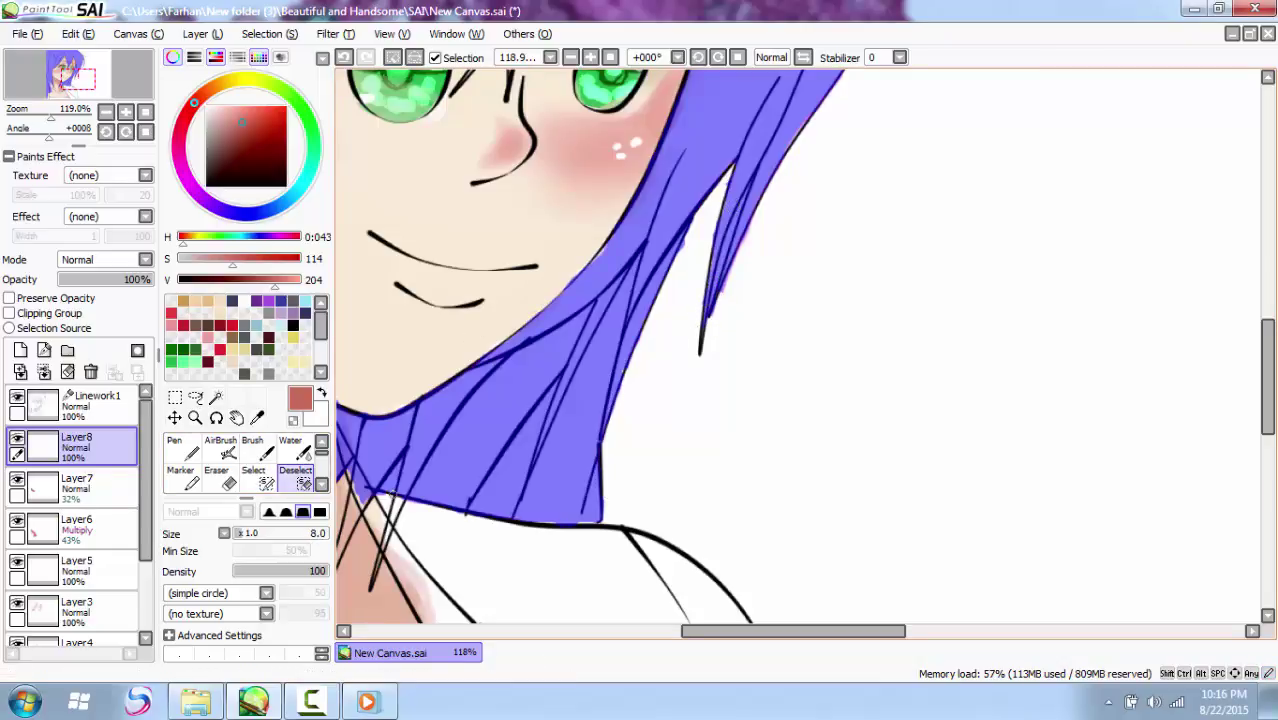
Step: Mark the remaining hair down the lower left edge of the canvas with Select at size 14
key(s)
drag(50, 118, 37, 118)
key(d)
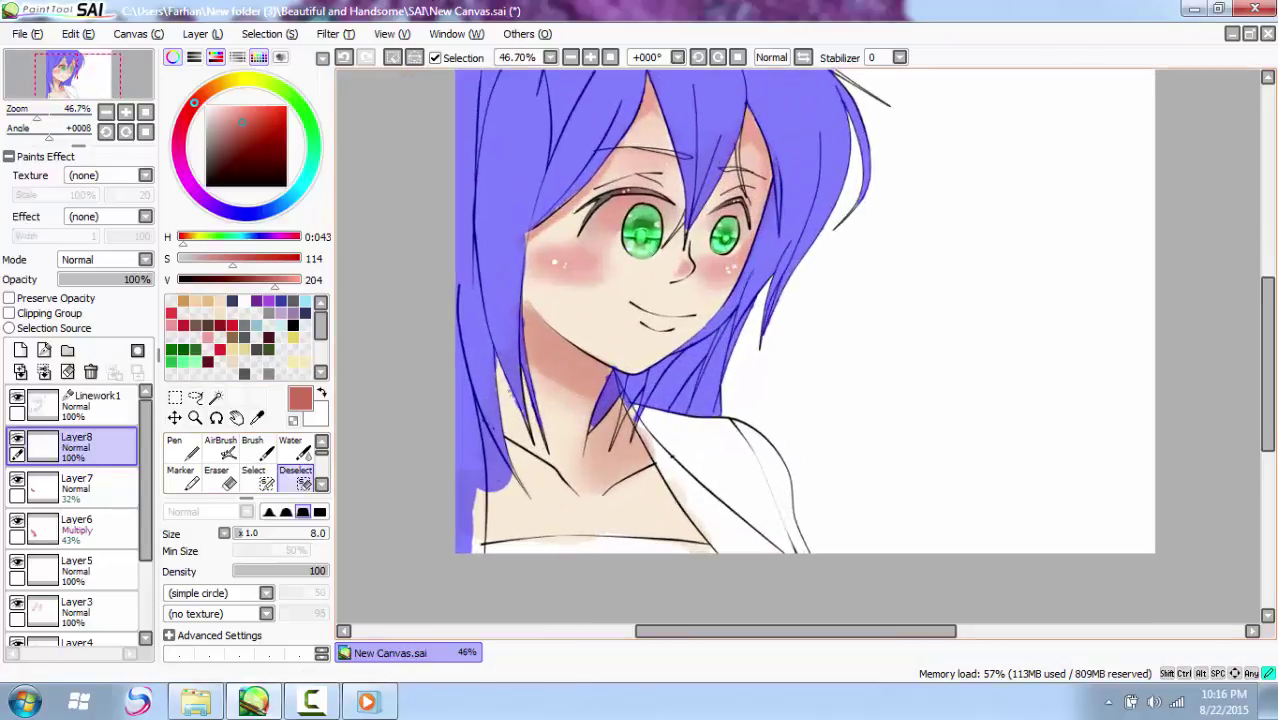
key(s)
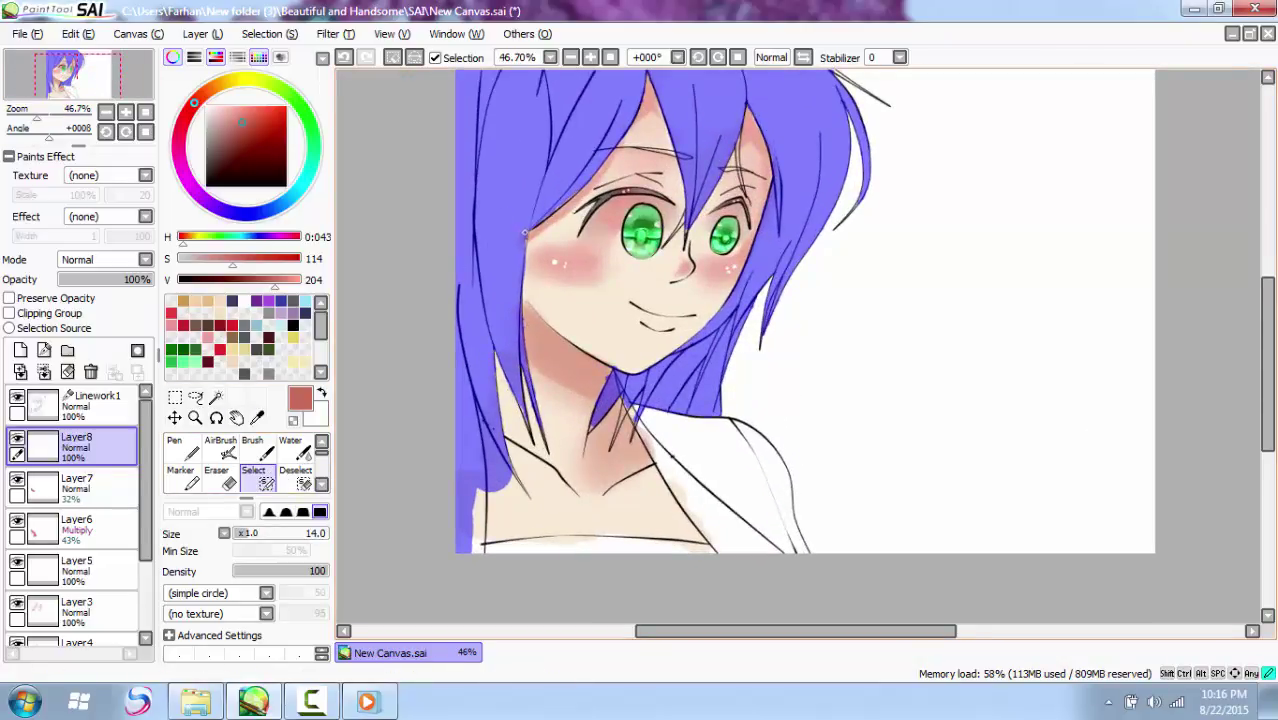
drag(491, 491, 492, 481)
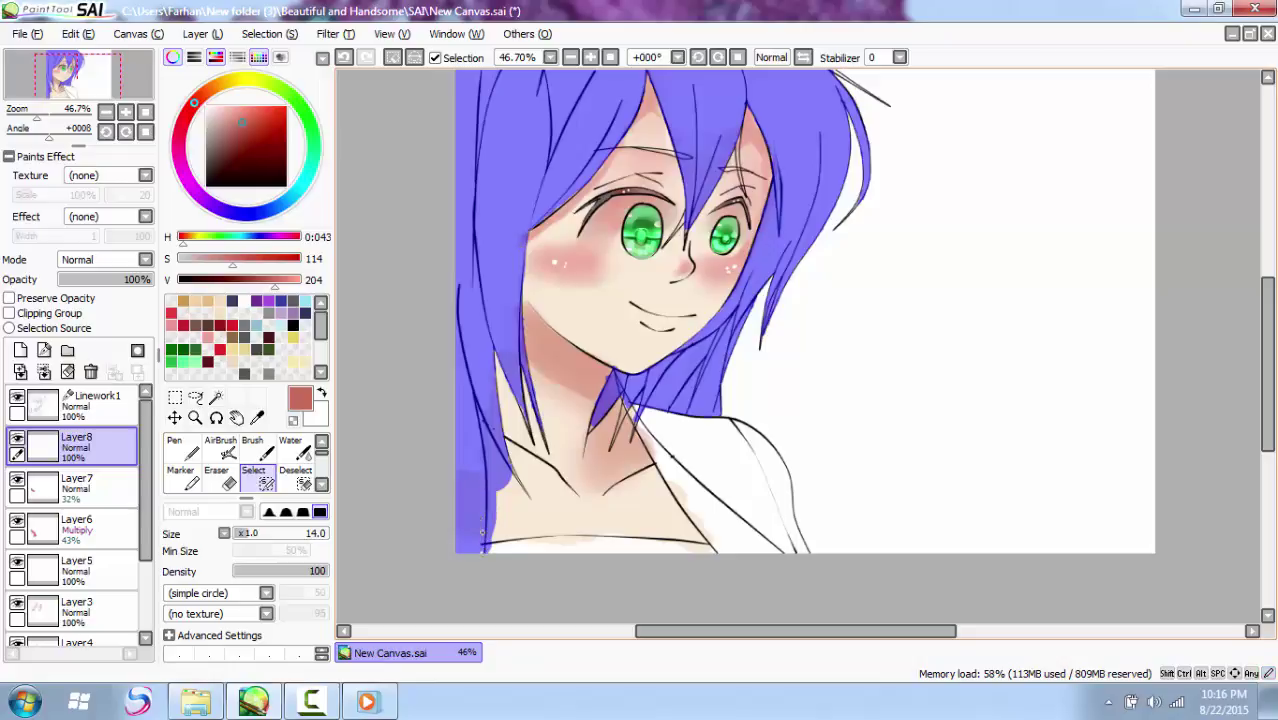
Step: Trim the overspill beside the lower left hair with Deselect, finishing at size 18, and touch up the strand with Select at size 14
click(302, 482)
drag(281, 533, 270, 533)
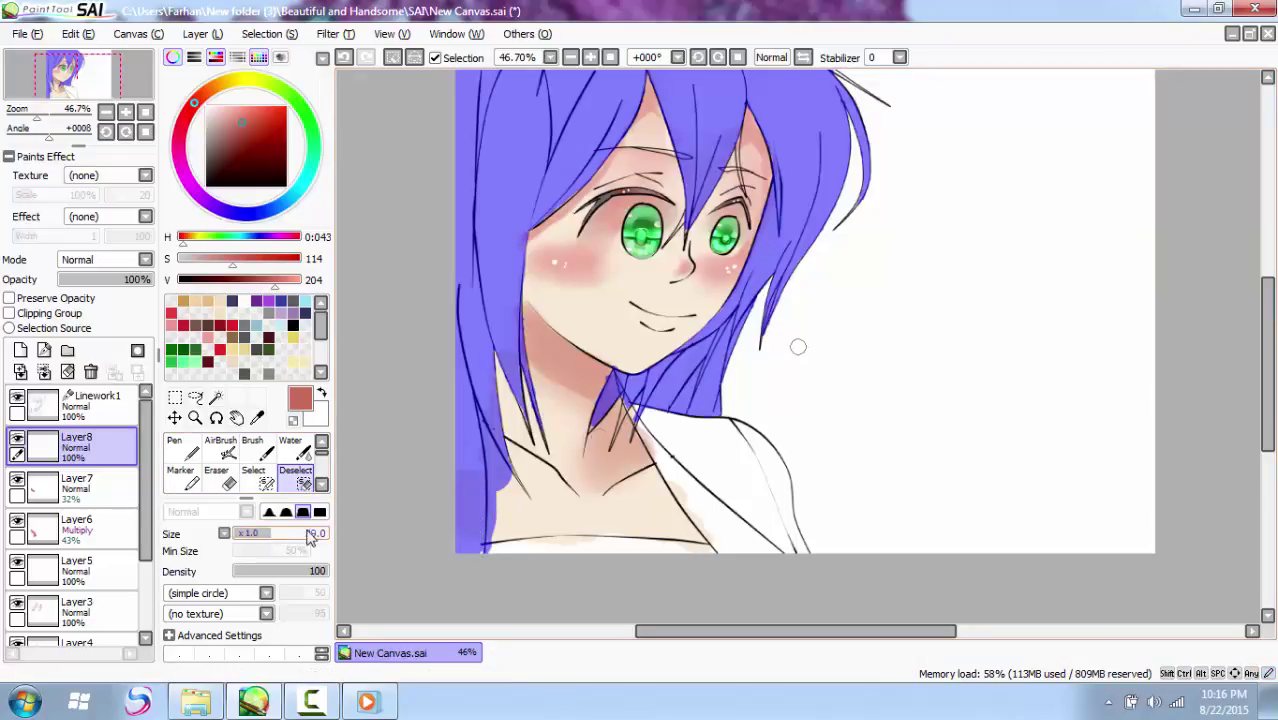
mouse_move(507, 484)
mouse_down()
mouse_move(497, 531)
mouse_move(505, 477)
mouse_up()
click(250, 534)
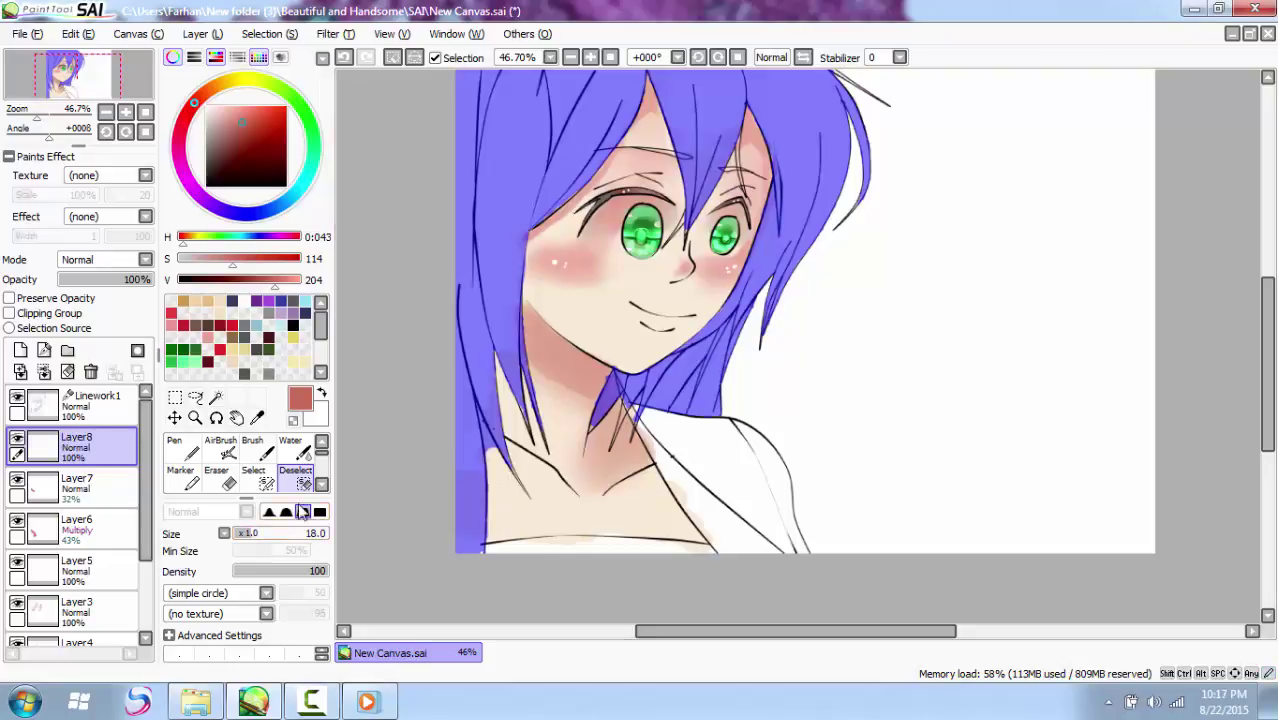
key(s)
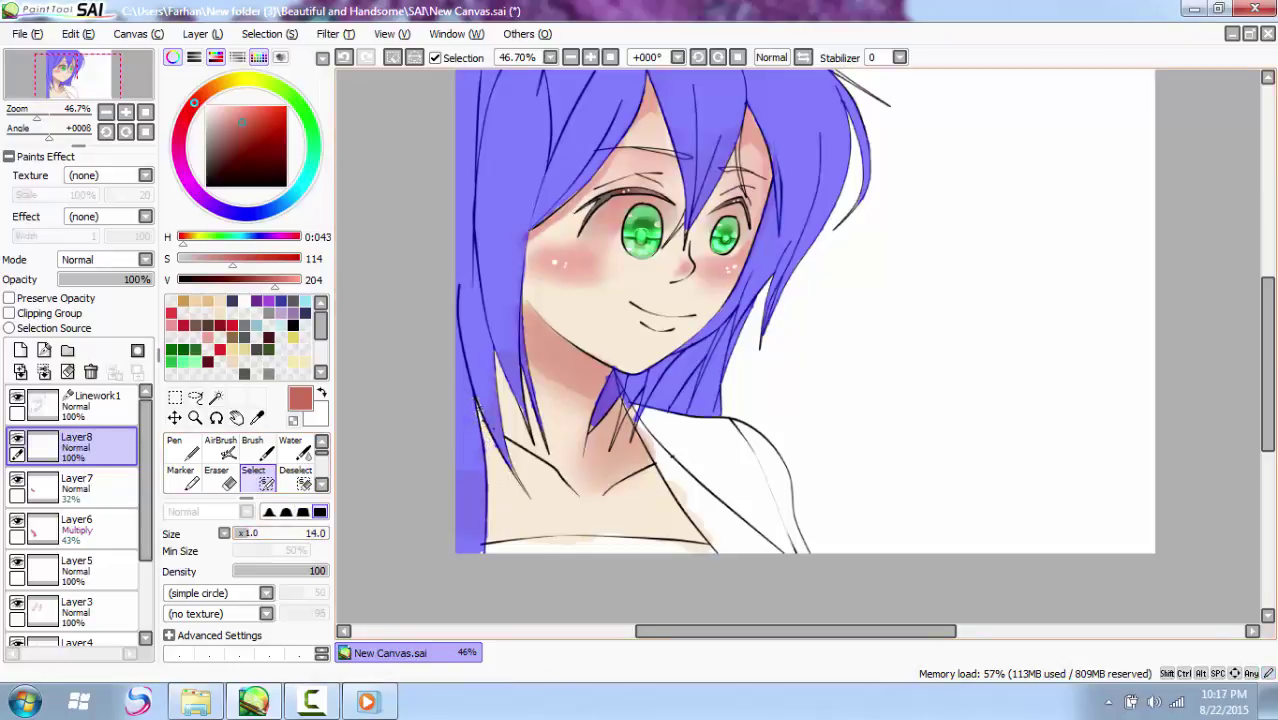
drag(485, 411, 493, 428)
click(283, 533)
drag(639, 238, 645, 218)
key(ctrl+z)
Step: Play the High School DxD Opening 1 track from the Anime Ost folder as background music and return to the drawing
click(199, 698)
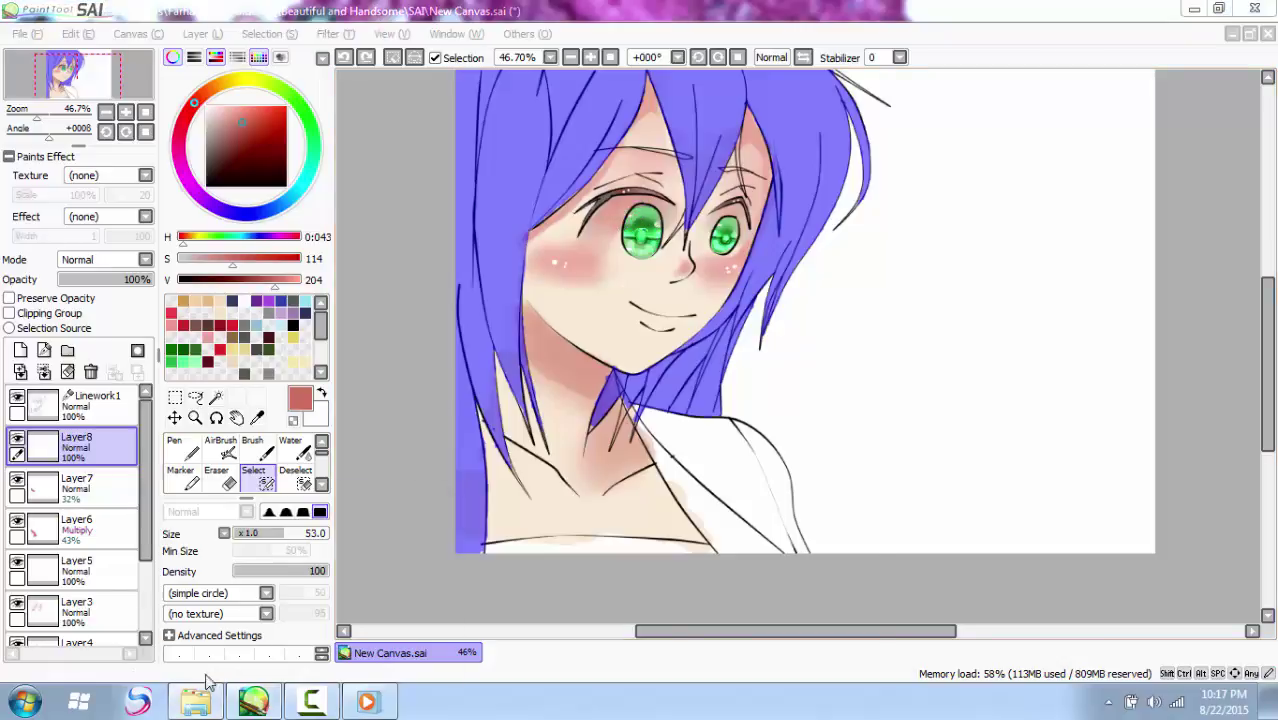
drag(856, 365, 860, 323)
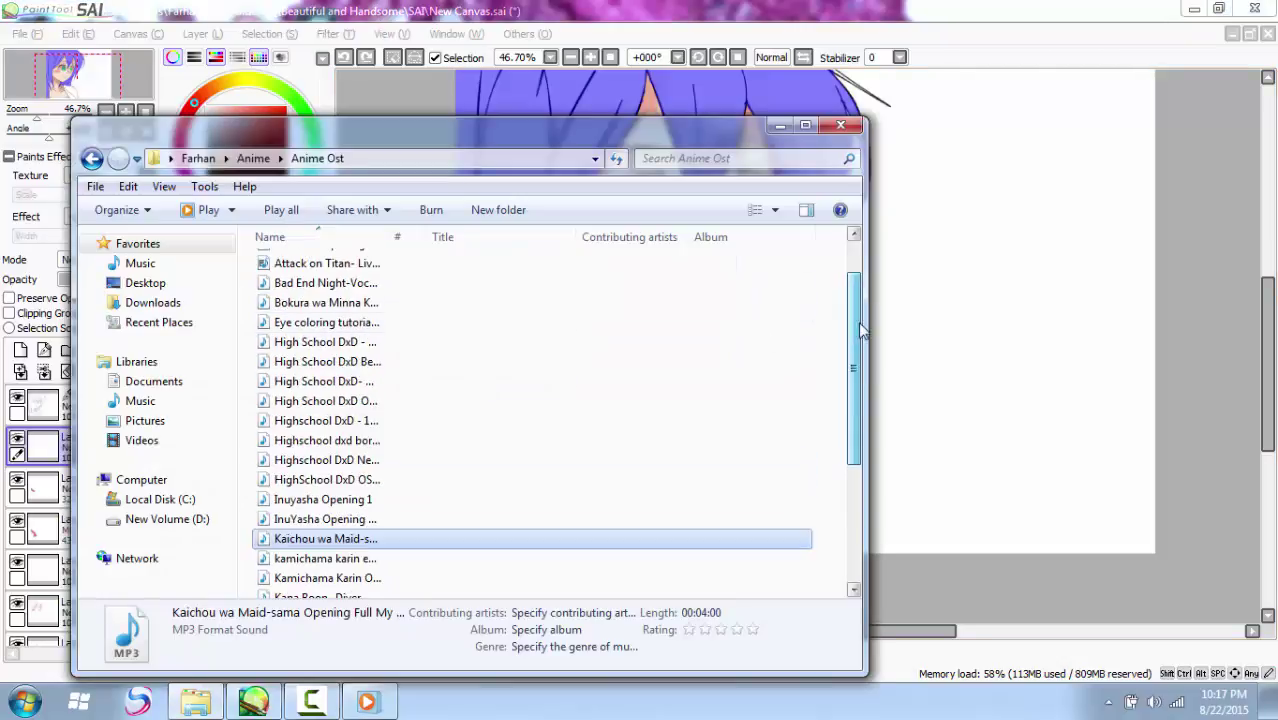
click(340, 381)
click(786, 126)
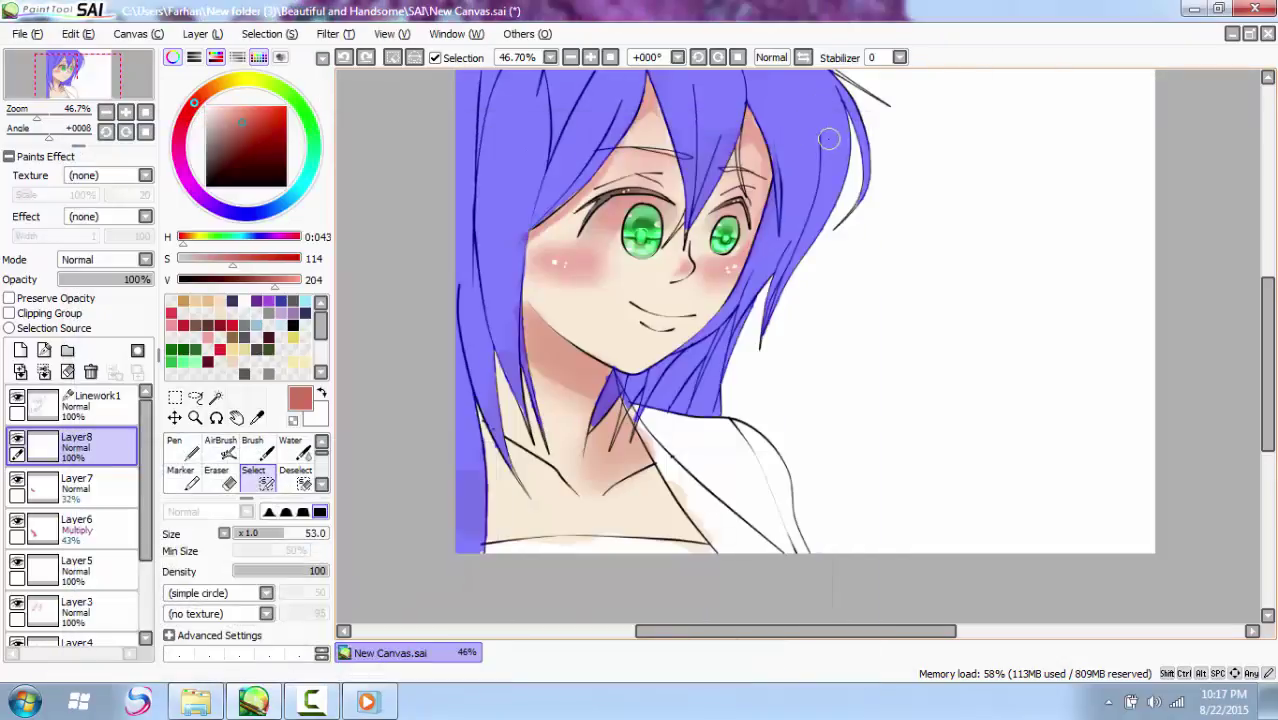
click(264, 481)
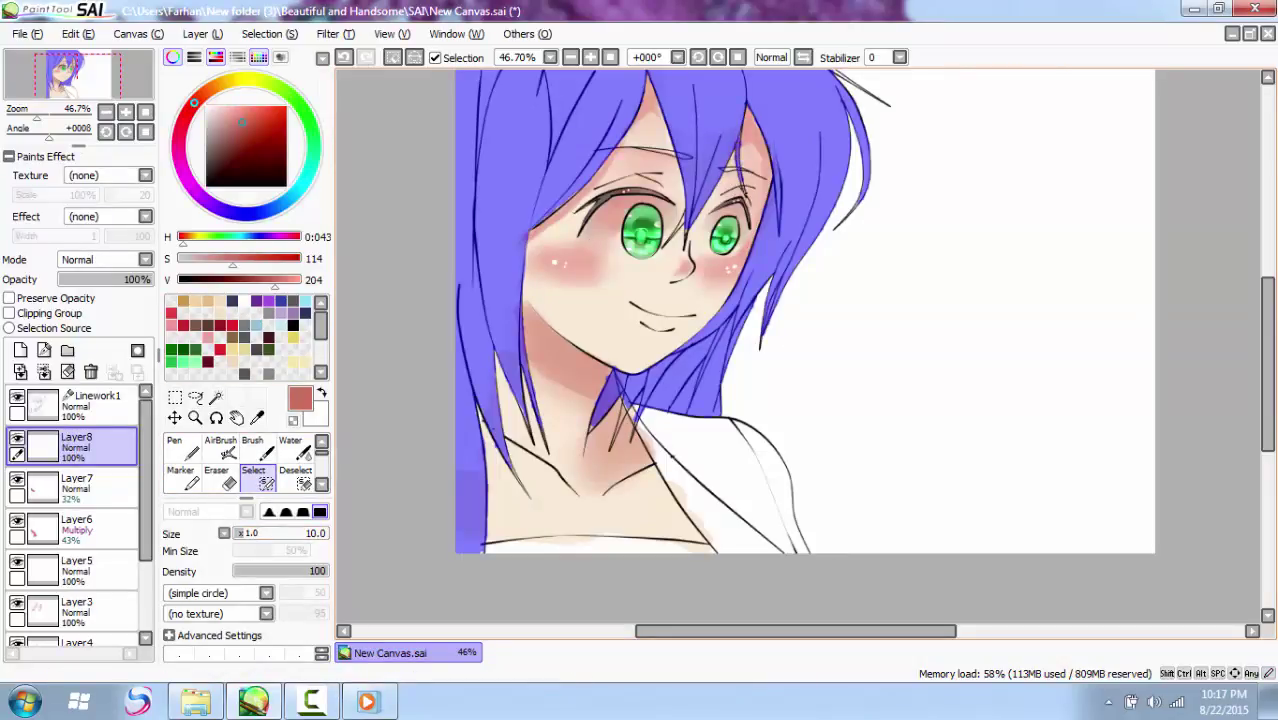
click(366, 702)
click(628, 648)
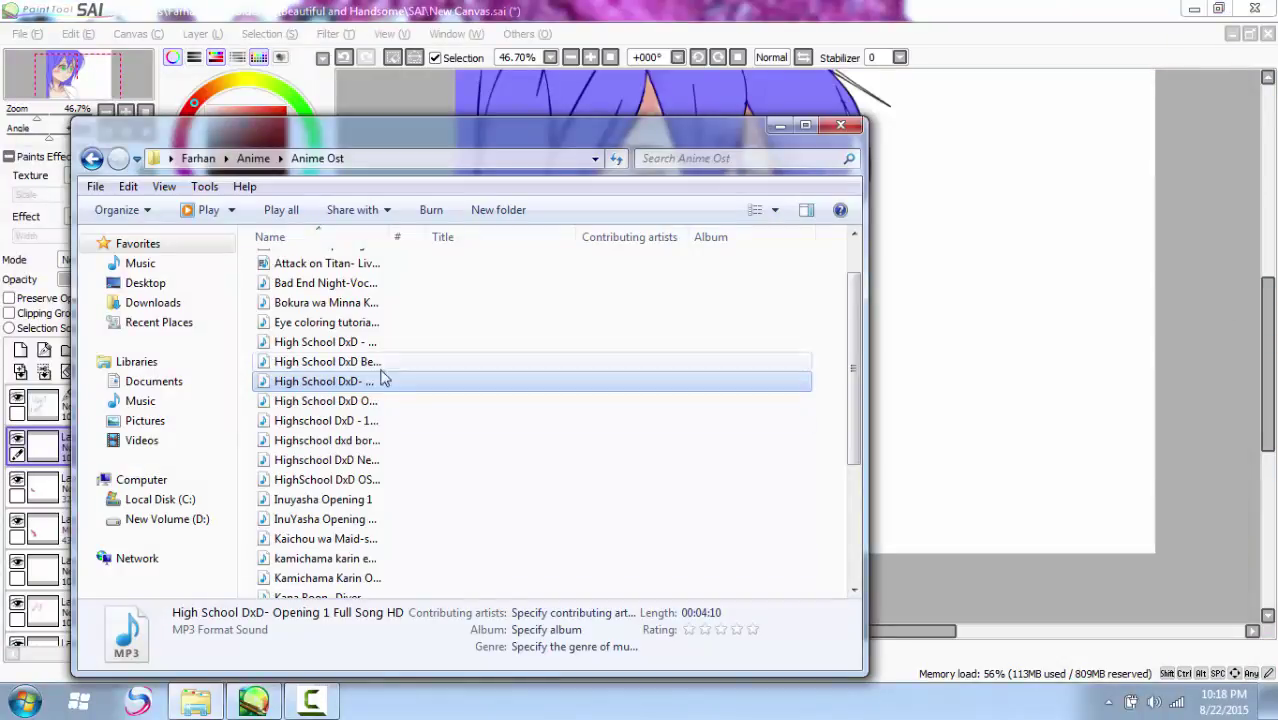
double_click(382, 374)
click(1138, 8)
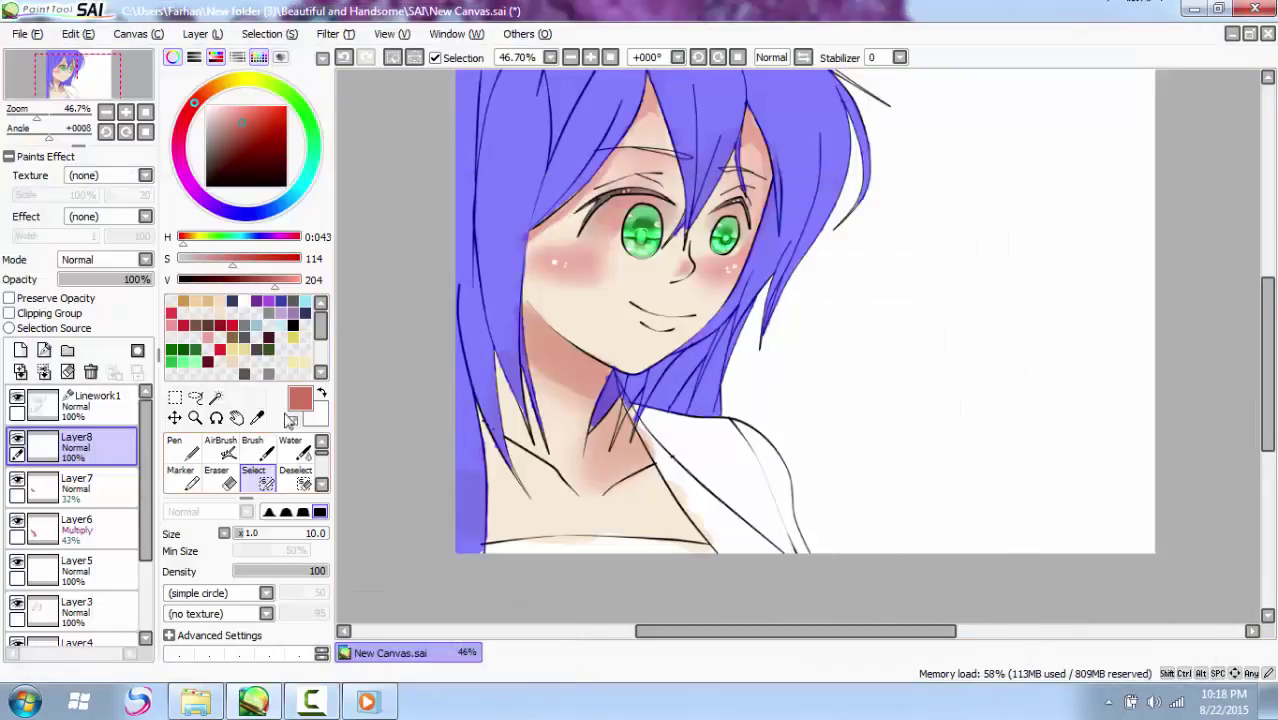
Step: Fill the masked hair area on Layer8 with dark crimson (S 144, V 155) using Bucket, and clear the selection
drag(37, 118, 48, 118)
drag(1266, 376, 1266, 320)
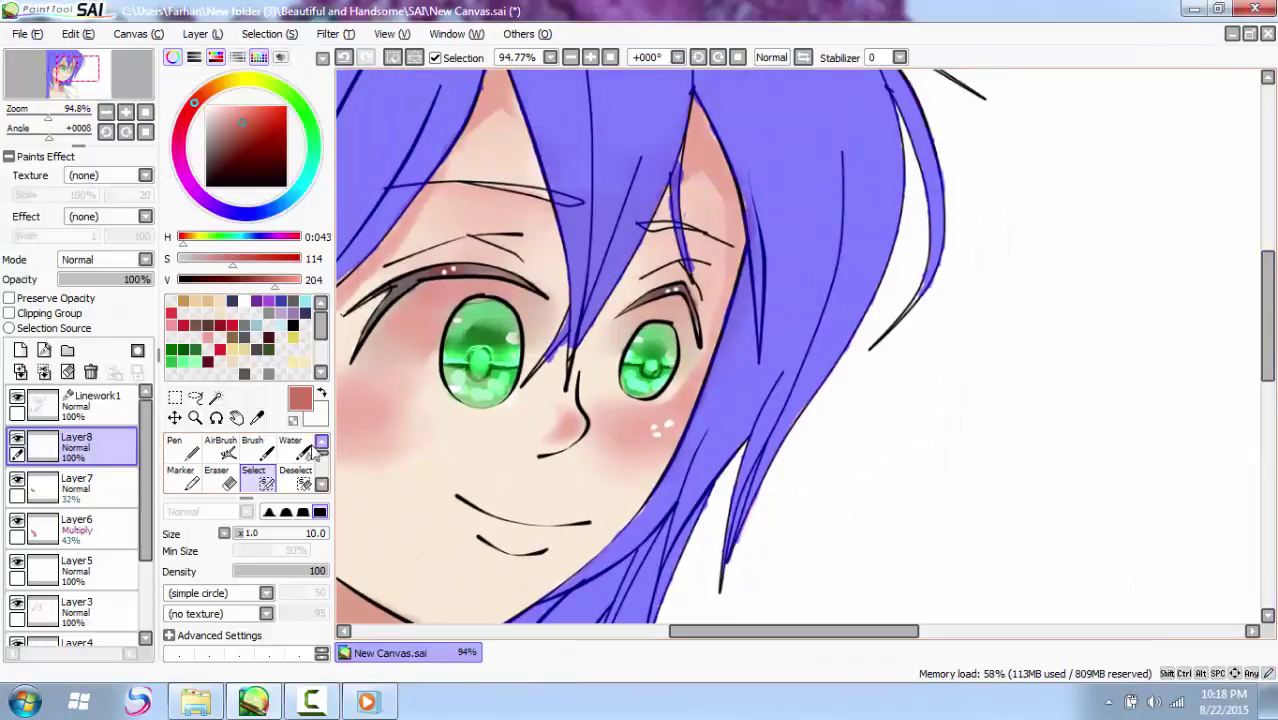
click(295, 477)
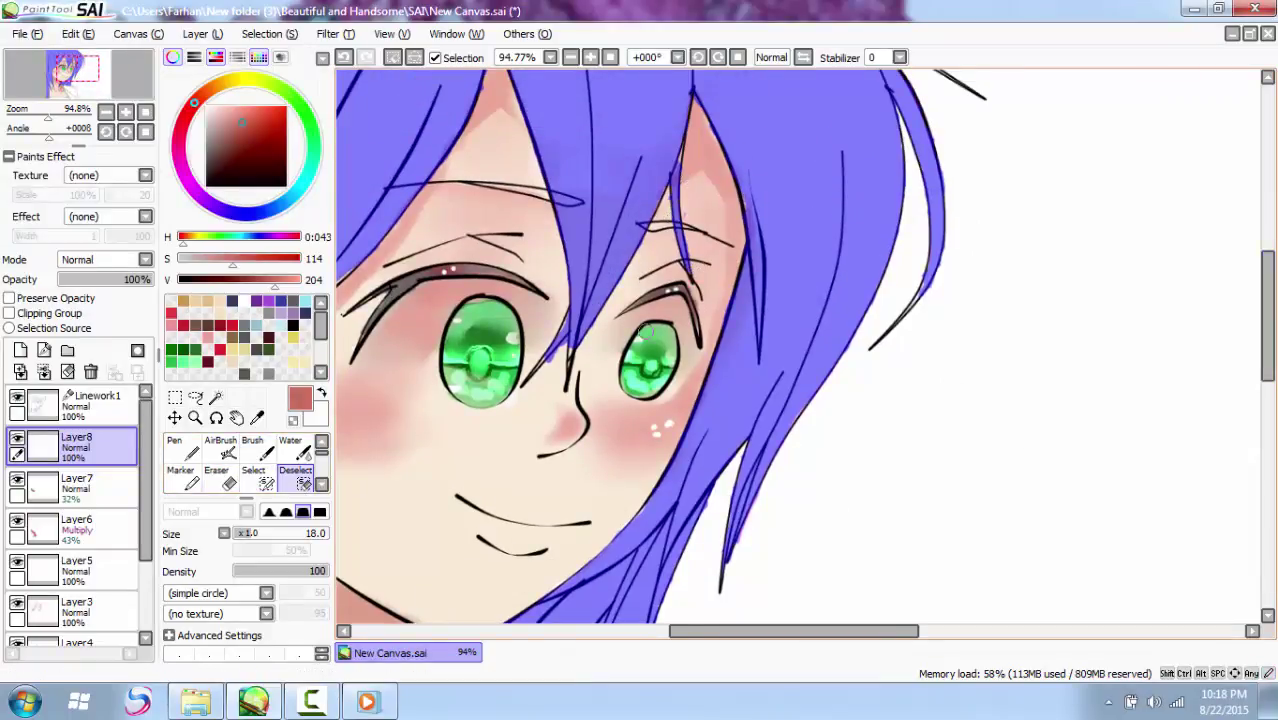
scroll(325, 447, down, 2)
click(180, 445)
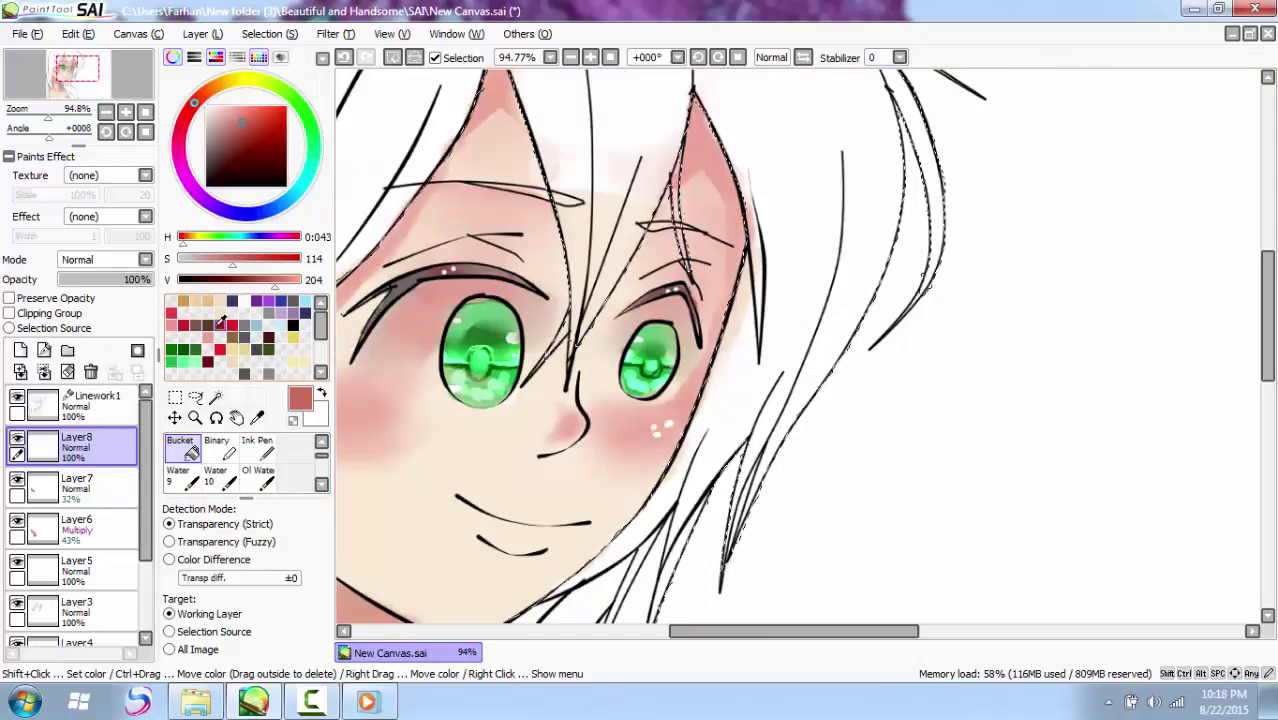
click(186, 113)
click(251, 137)
click(427, 84)
key(ctrl+d)
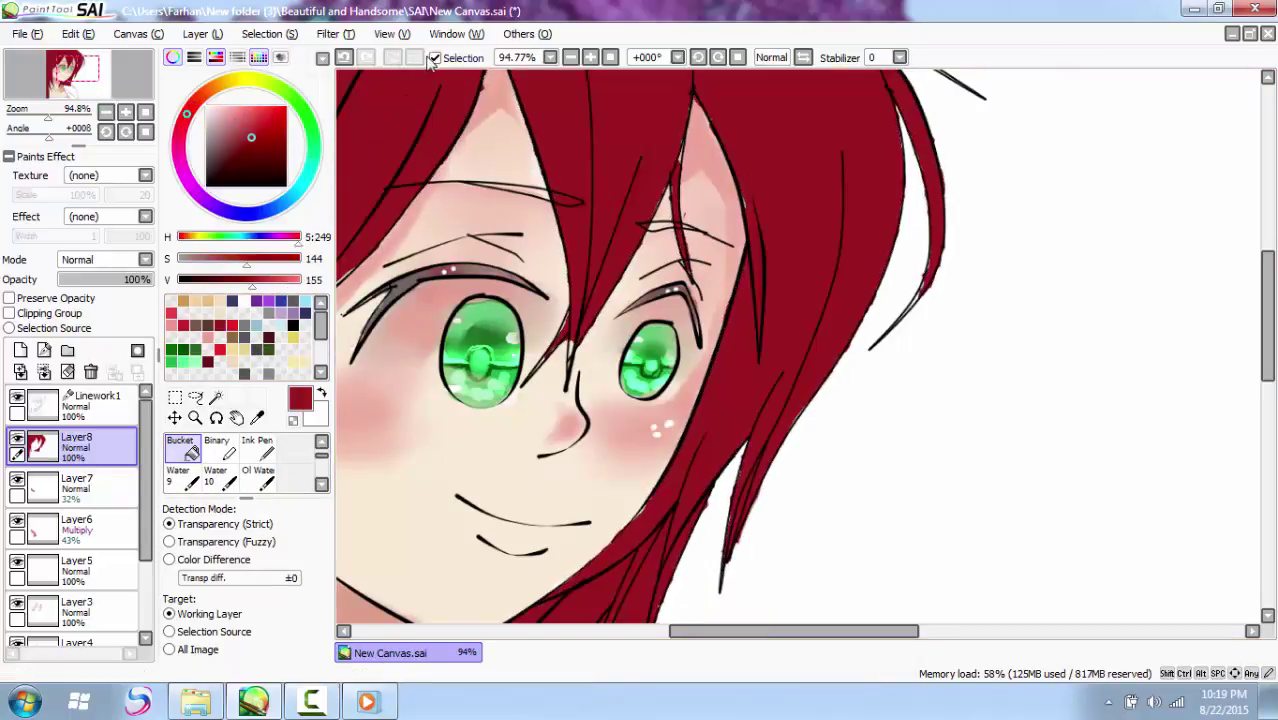
Step: Lower Layer8's opacity to 63% and add a new normal-mode layer above it, with dark maroon as the painting colour
drag(140, 284, 123, 285)
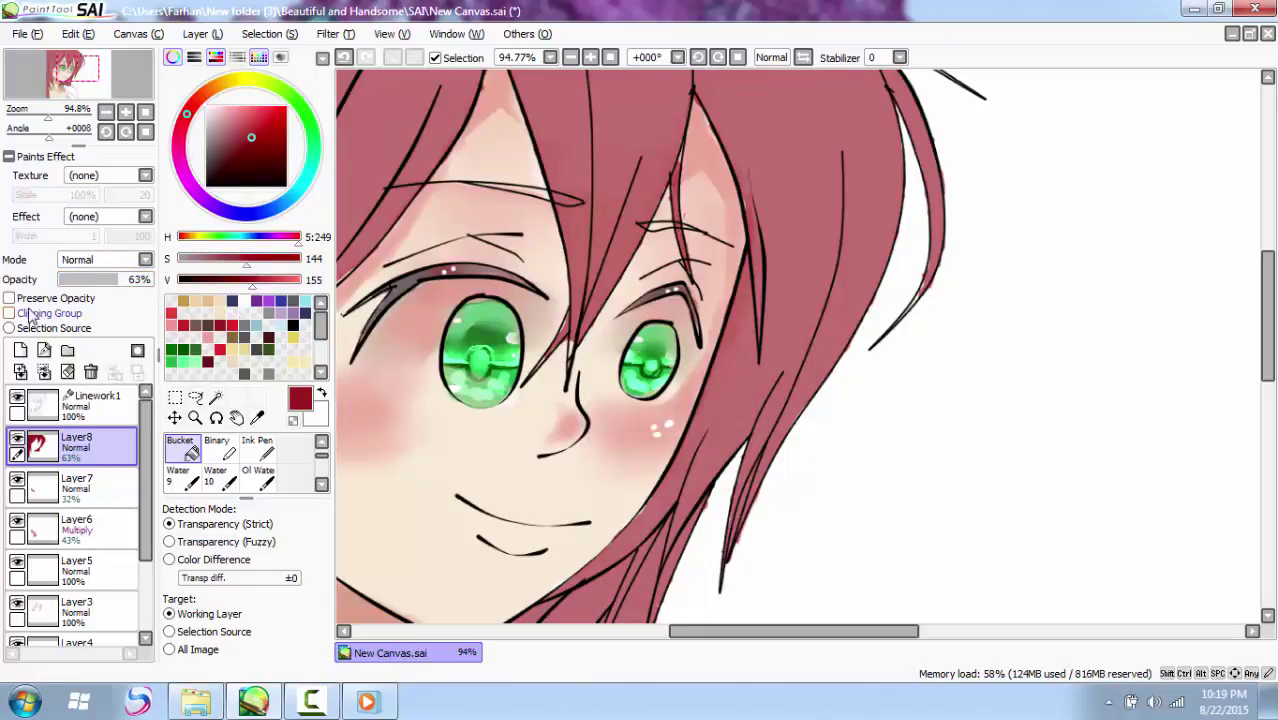
click(23, 347)
drag(808, 632, 727, 632)
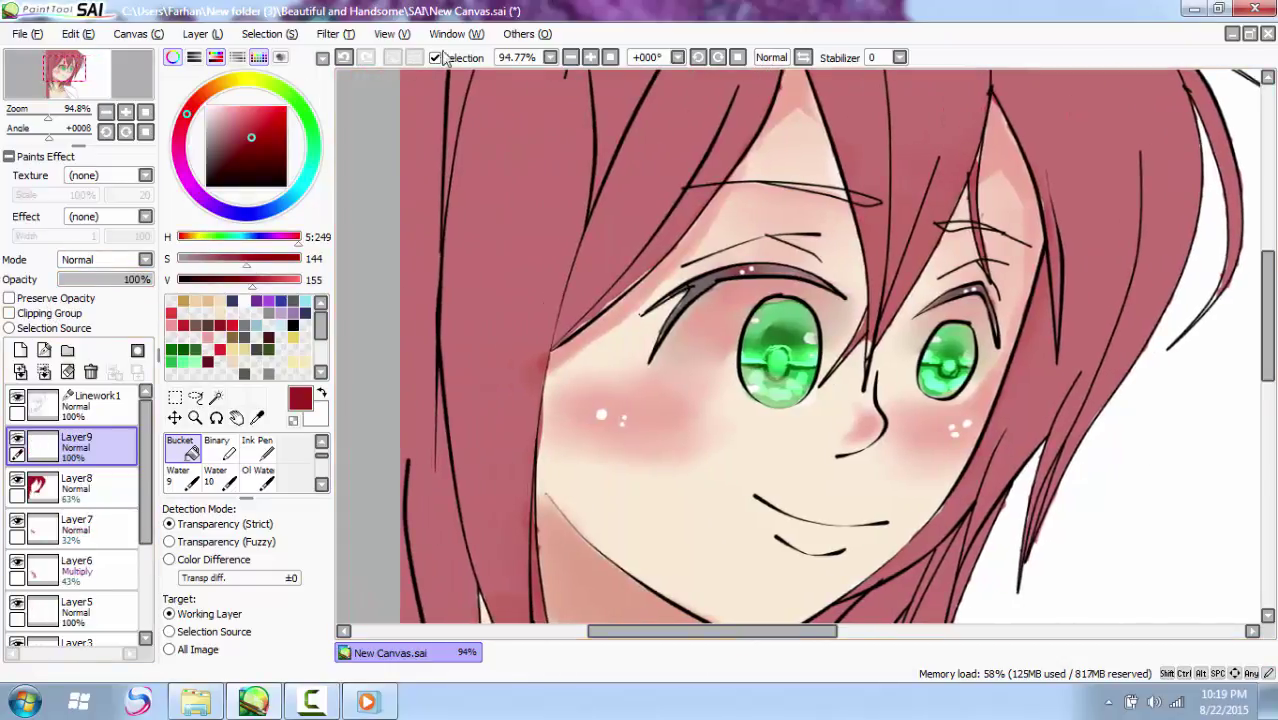
click(105, 259)
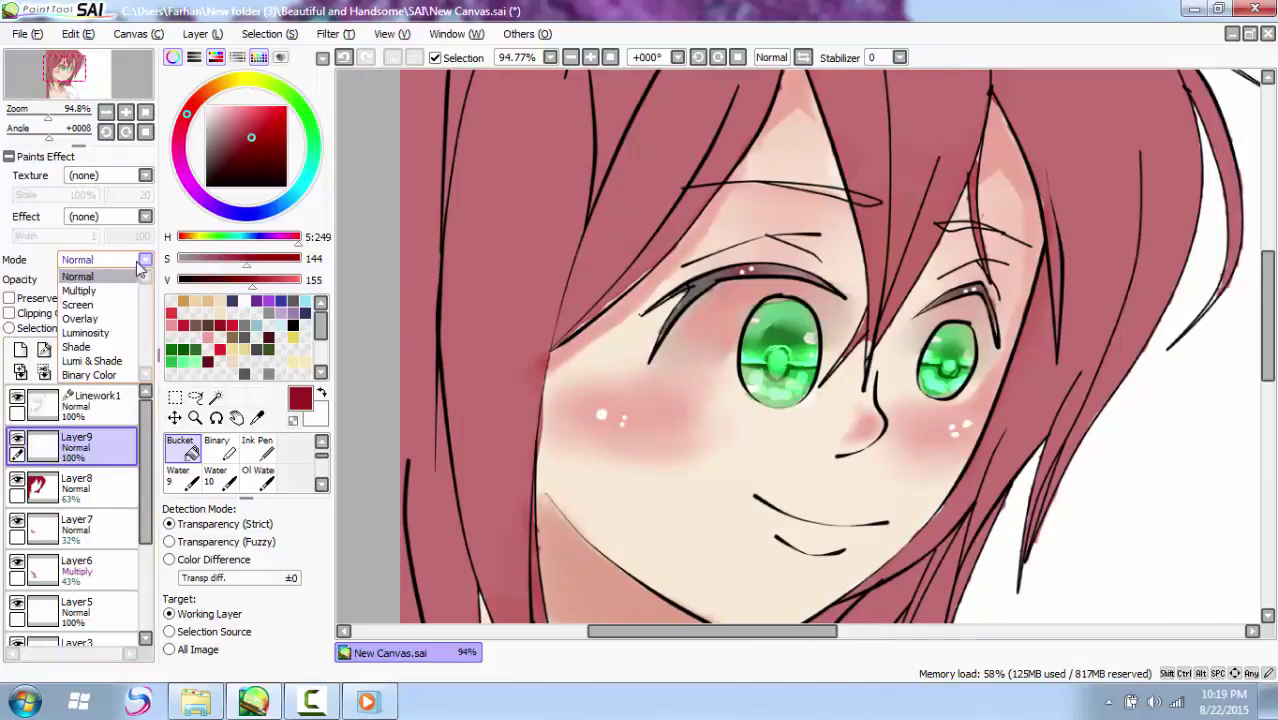
click(199, 335)
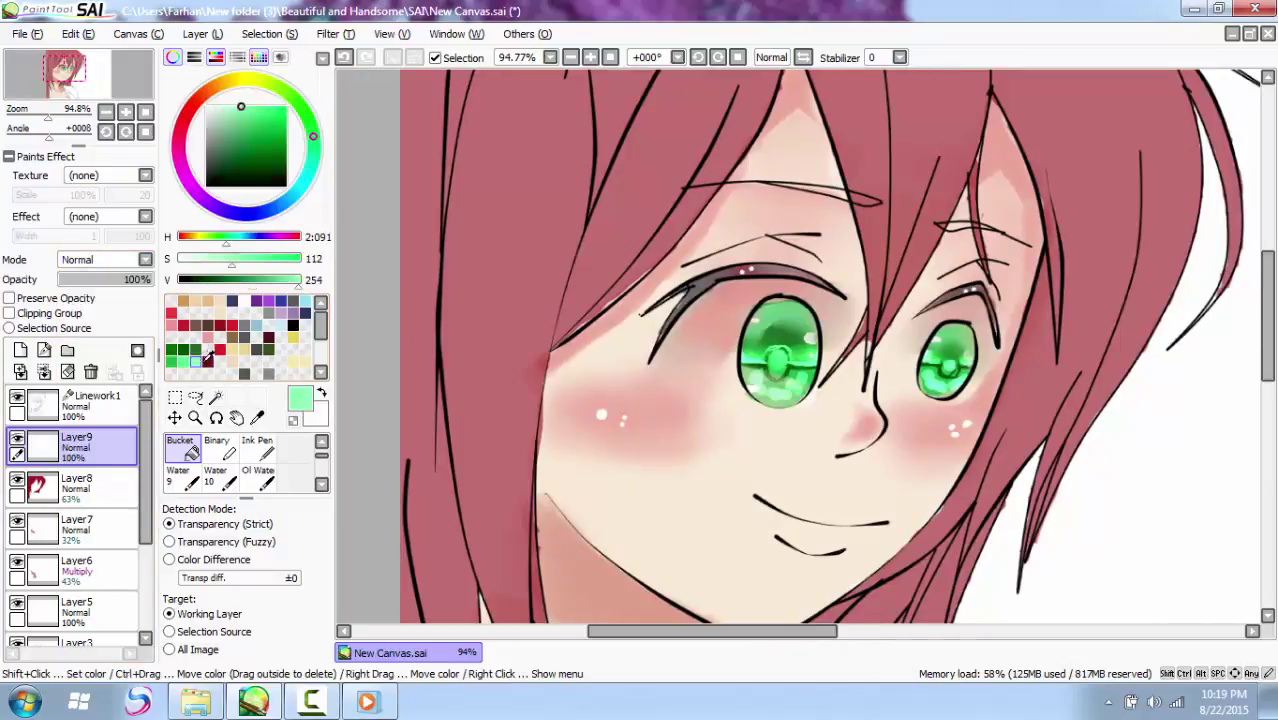
Step: Try to recolour the larger green iris by masking it with Select at size 71 and shifting its hue on Layer9
click(321, 440)
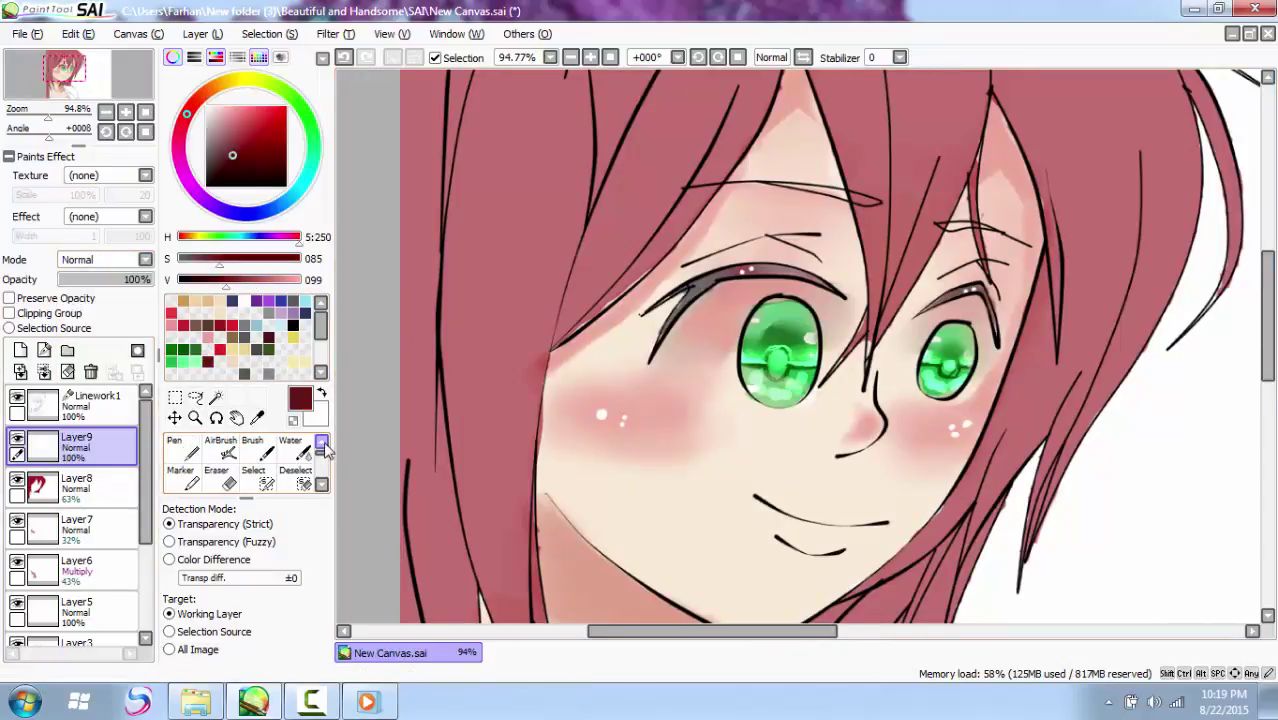
click(255, 480)
mouse_move(795, 335)
mouse_down()
mouse_move(770, 370)
mouse_move(790, 320)
mouse_move(785, 360)
mouse_up()
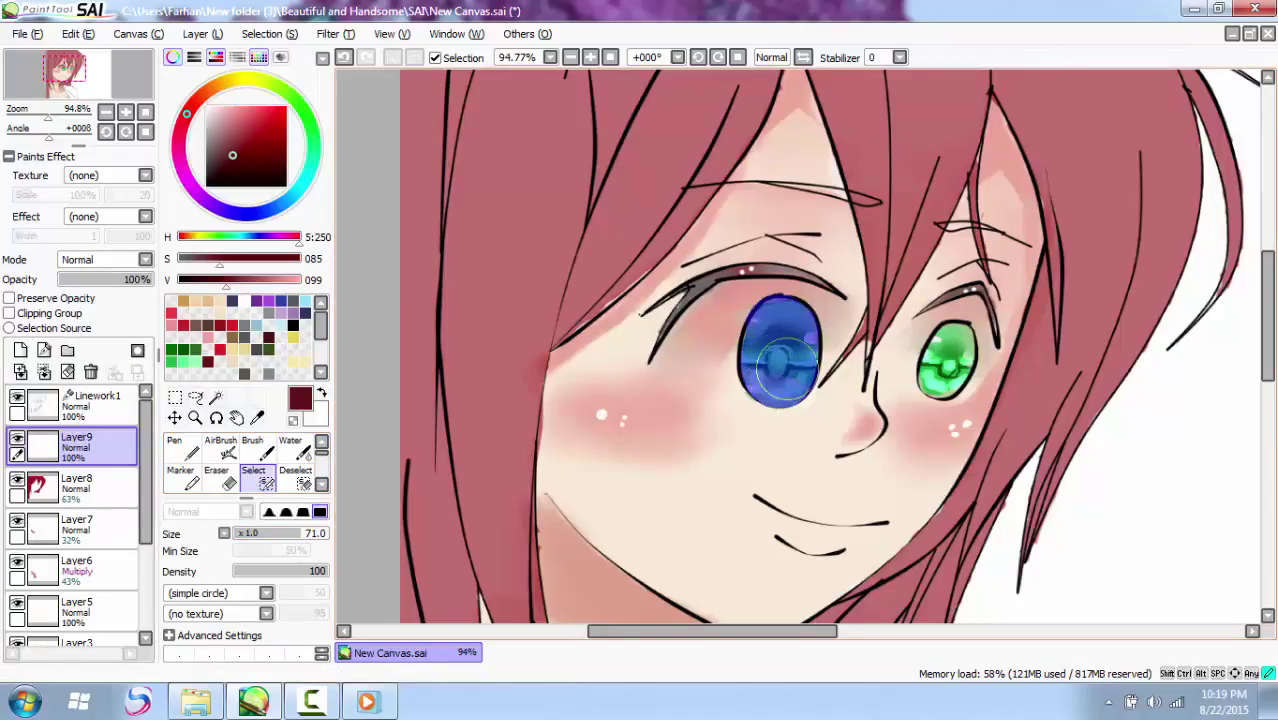
click(335, 33)
click(400, 48)
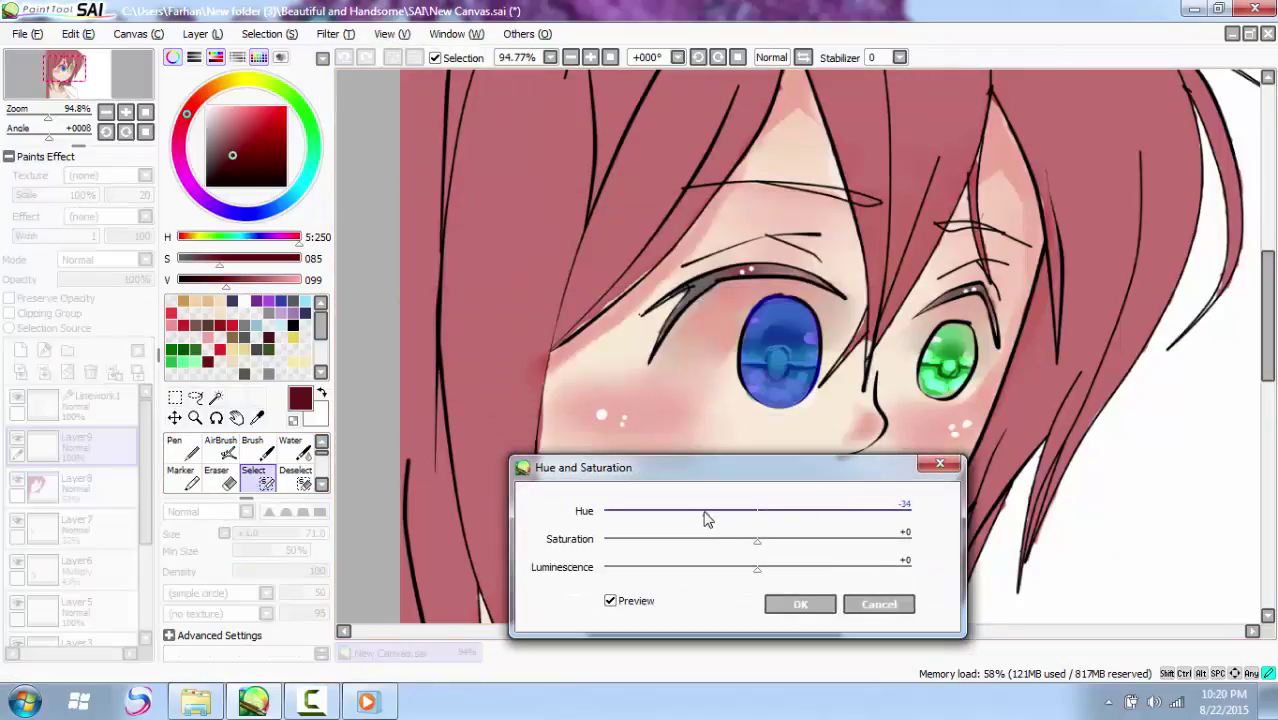
click(799, 541)
click(795, 603)
click(394, 58)
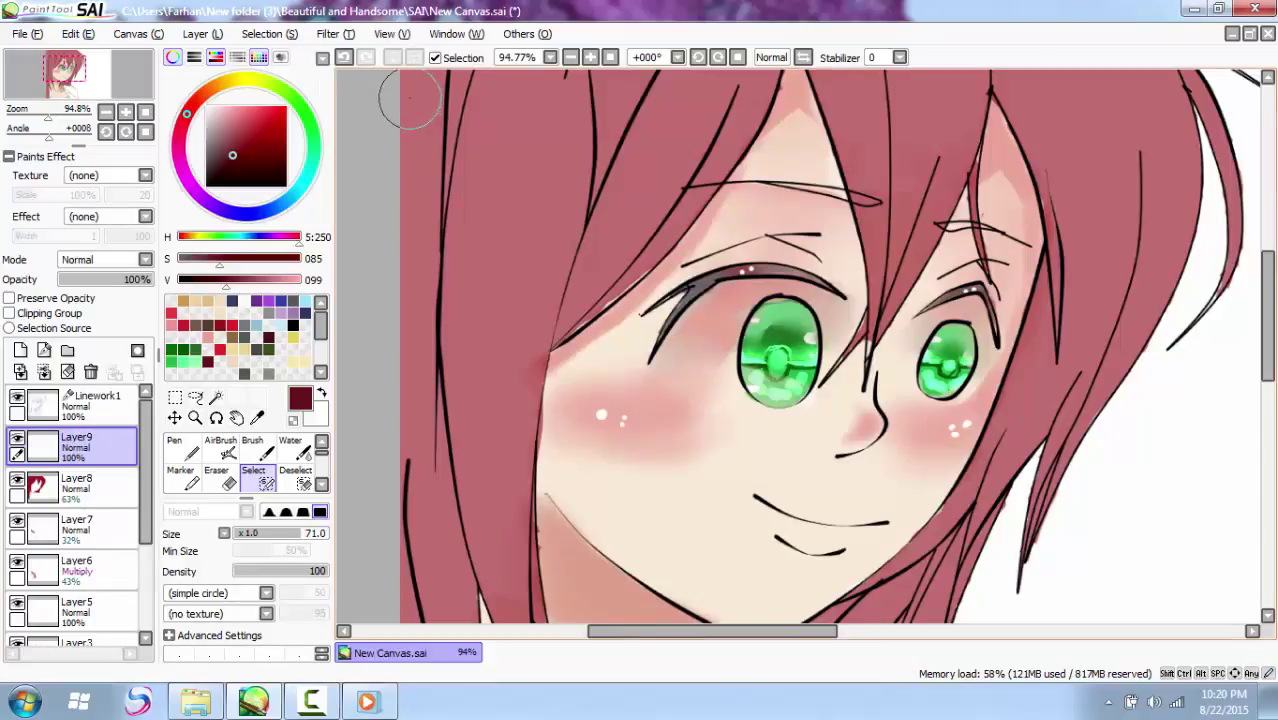
Step: Try to recolour the larger iris again by outlining it with the Lasso and adjusting Hue and Saturation on Layer9
click(195, 397)
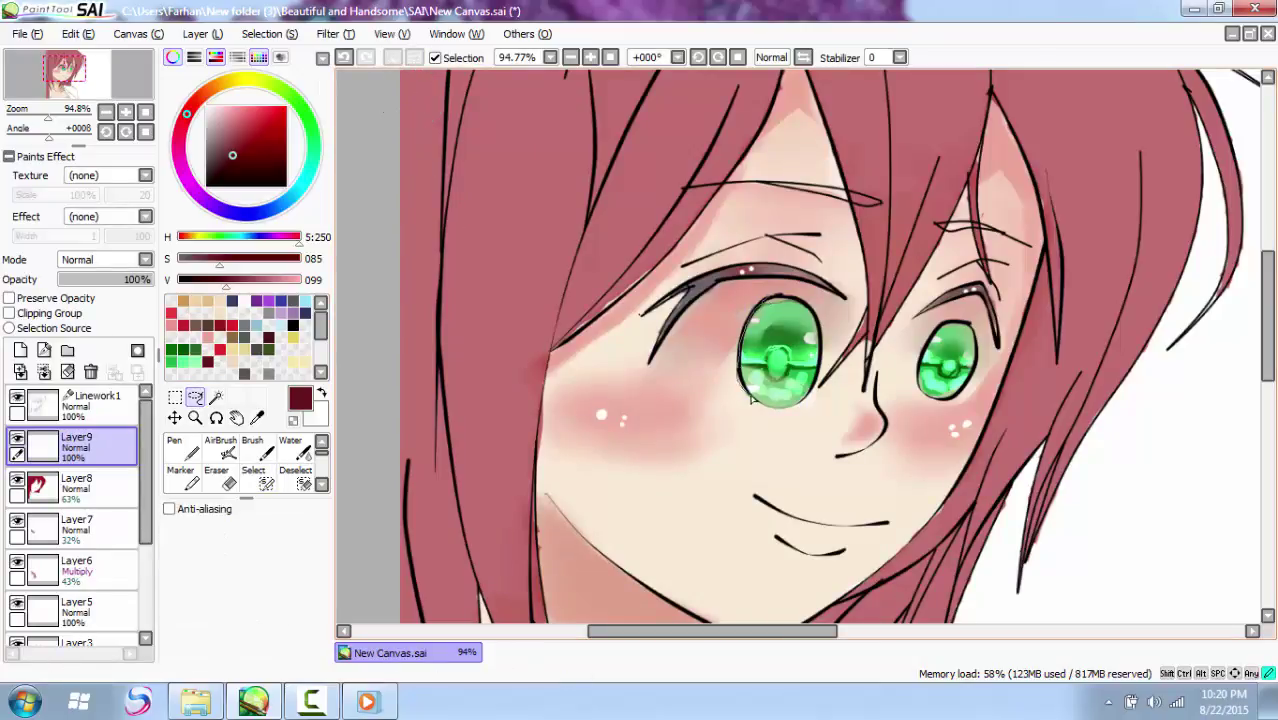
drag(790, 300, 746, 322)
click(347, 34)
click(375, 52)
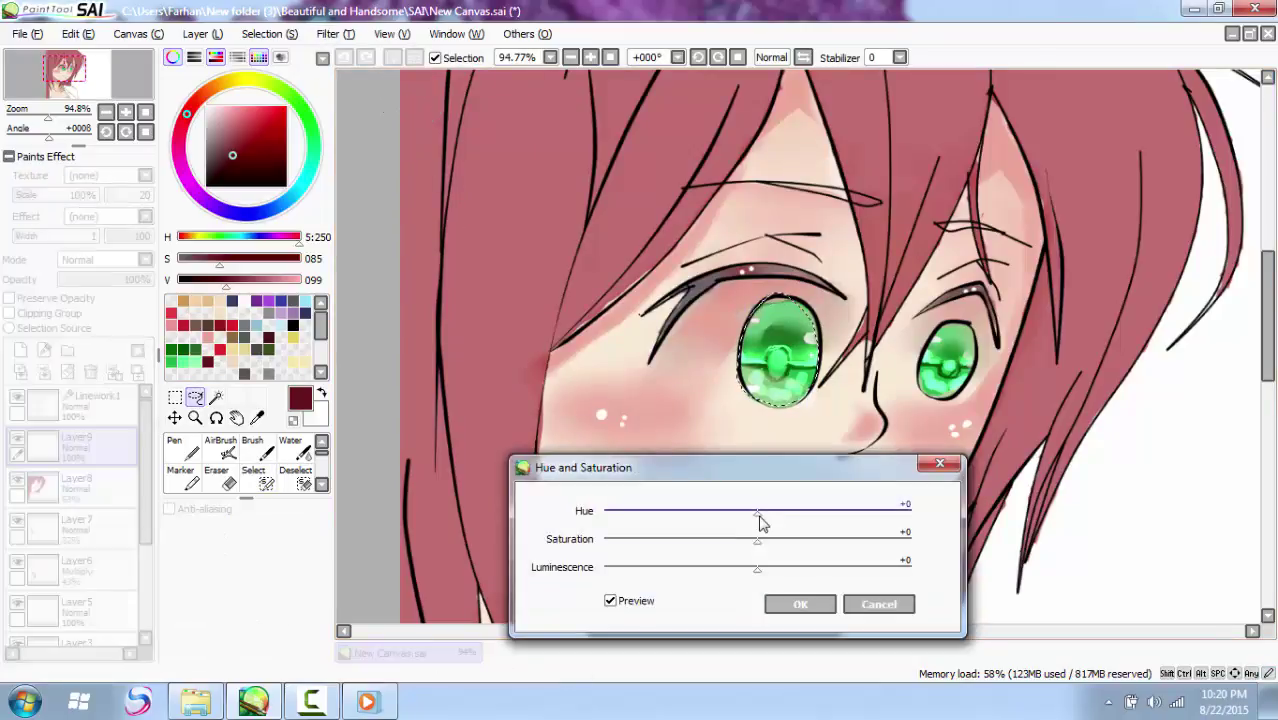
mouse_move(760, 516)
mouse_down()
mouse_move(796, 516)
mouse_move(708, 543)
mouse_up()
drag(797, 516, 822, 523)
click(617, 602)
click(801, 603)
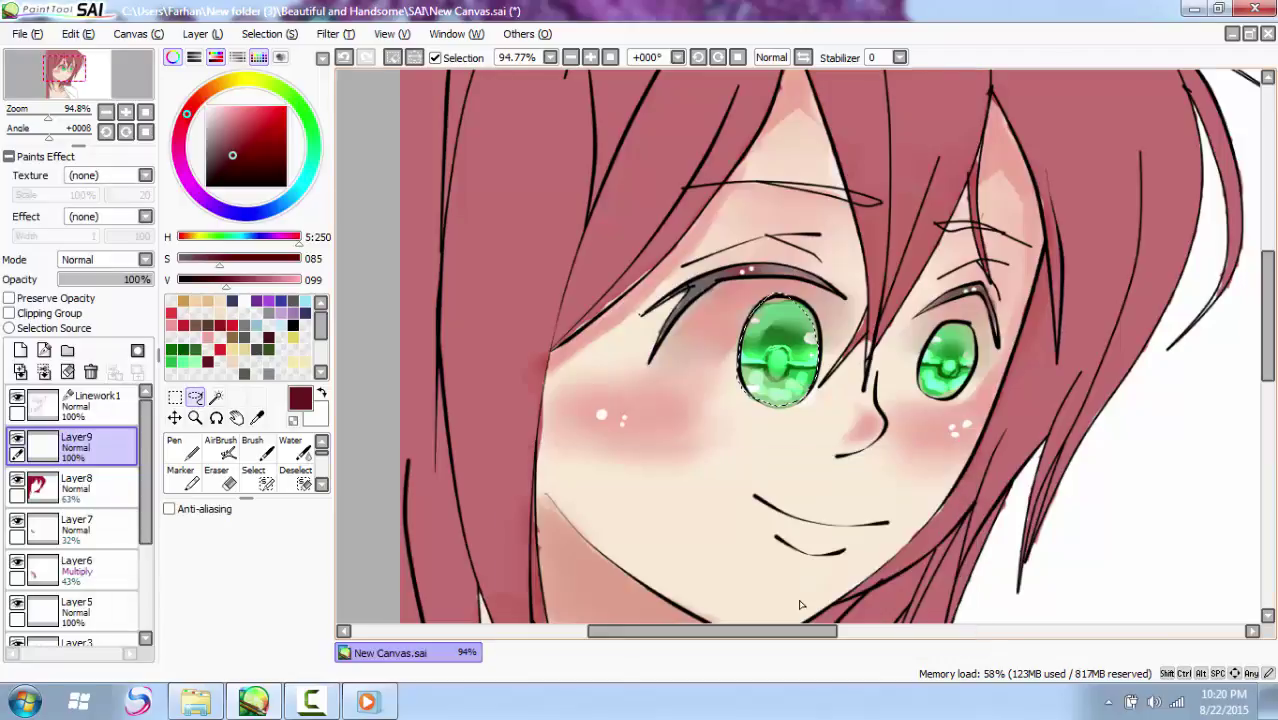
key(ctrl+d)
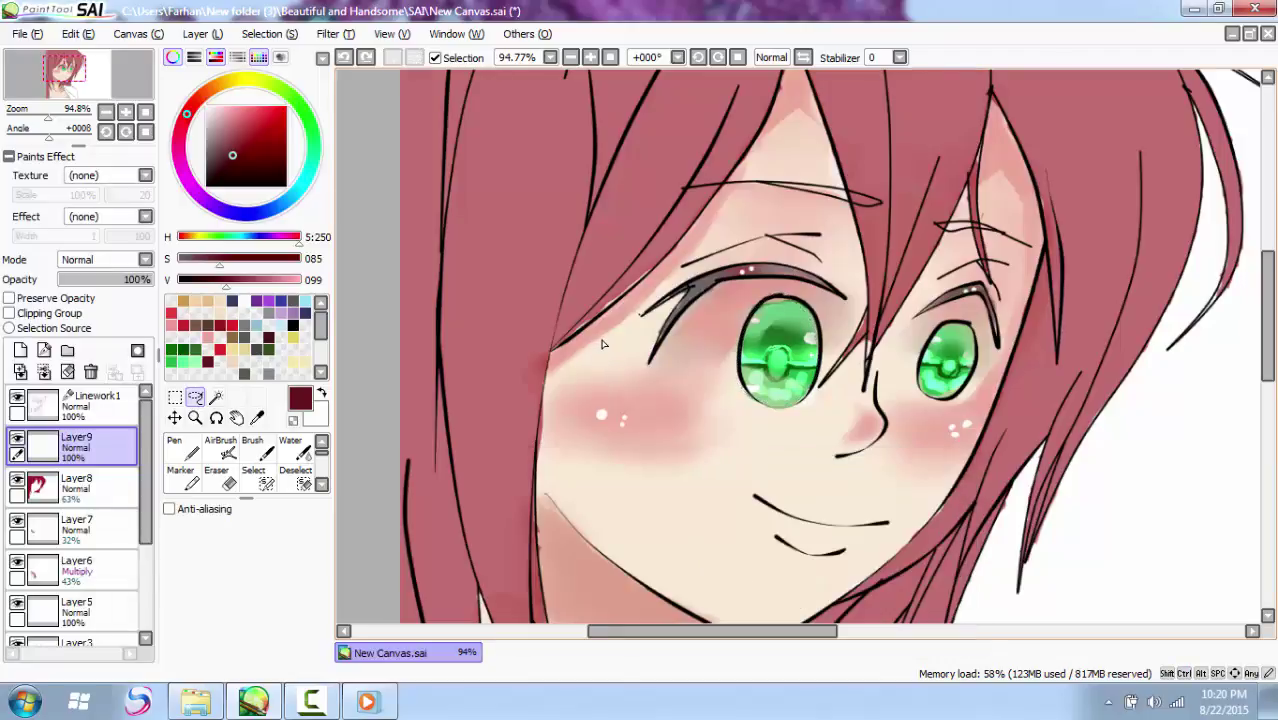
Step: Paint dark maroon shading on the bangs above the larger eye with Brush at size 24, and on the narrow pointed lock beside it at size 6
click(252, 448)
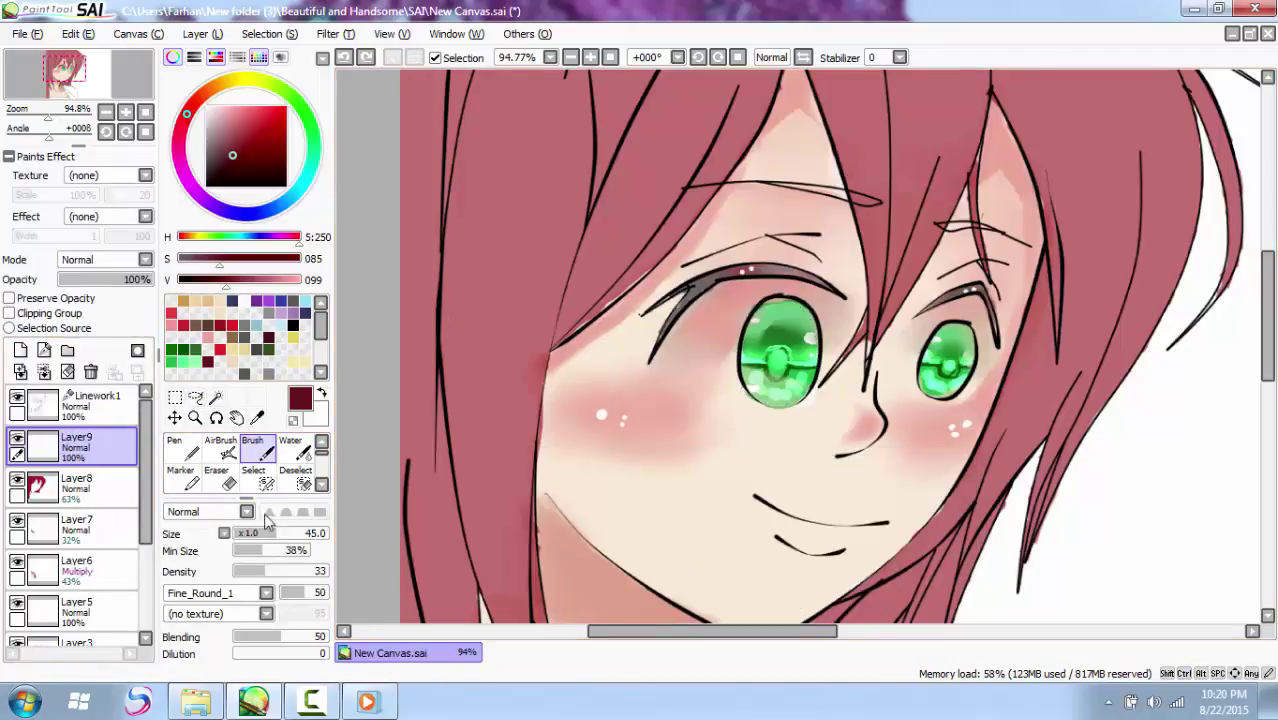
click(257, 533)
mouse_move(628, 150)
mouse_down()
mouse_move(667, 202)
mouse_move(623, 247)
mouse_move(609, 238)
mouse_move(622, 183)
mouse_move(624, 216)
mouse_move(616, 181)
mouse_move(598, 255)
mouse_move(669, 221)
mouse_move(638, 244)
mouse_up()
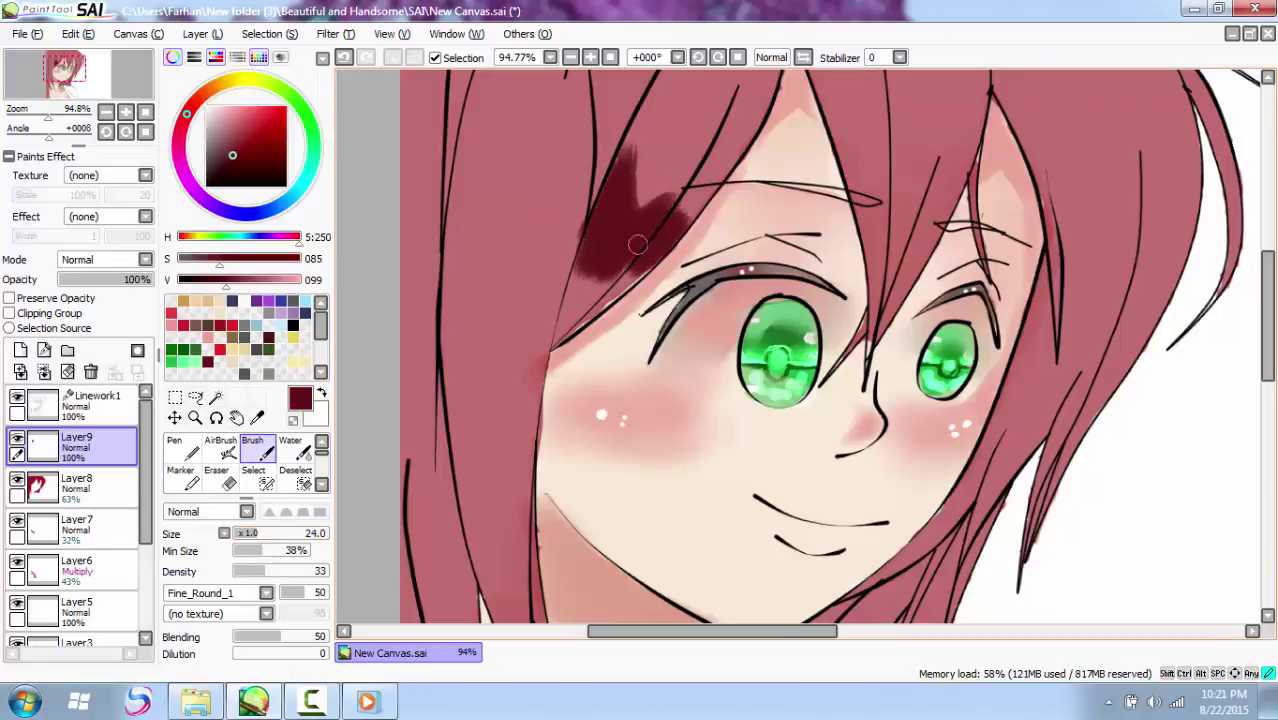
scroll(620, 235, up, 5)
click(245, 537)
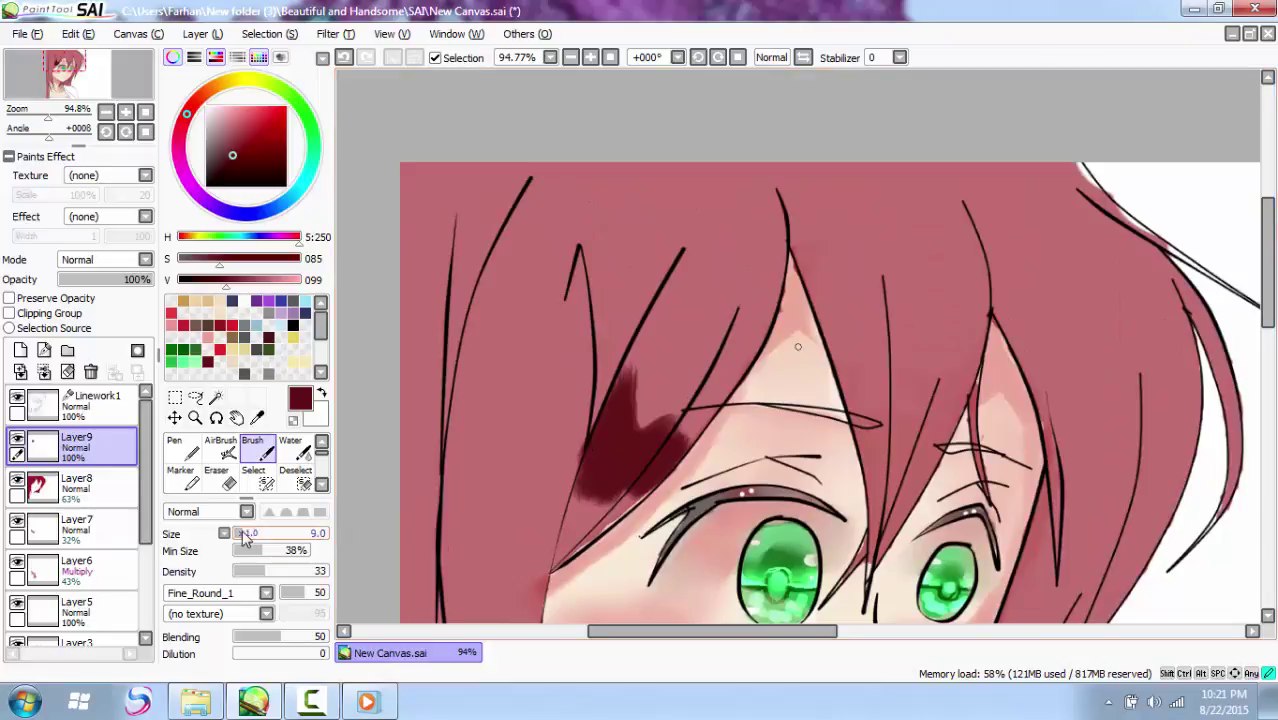
drag(587, 314, 573, 299)
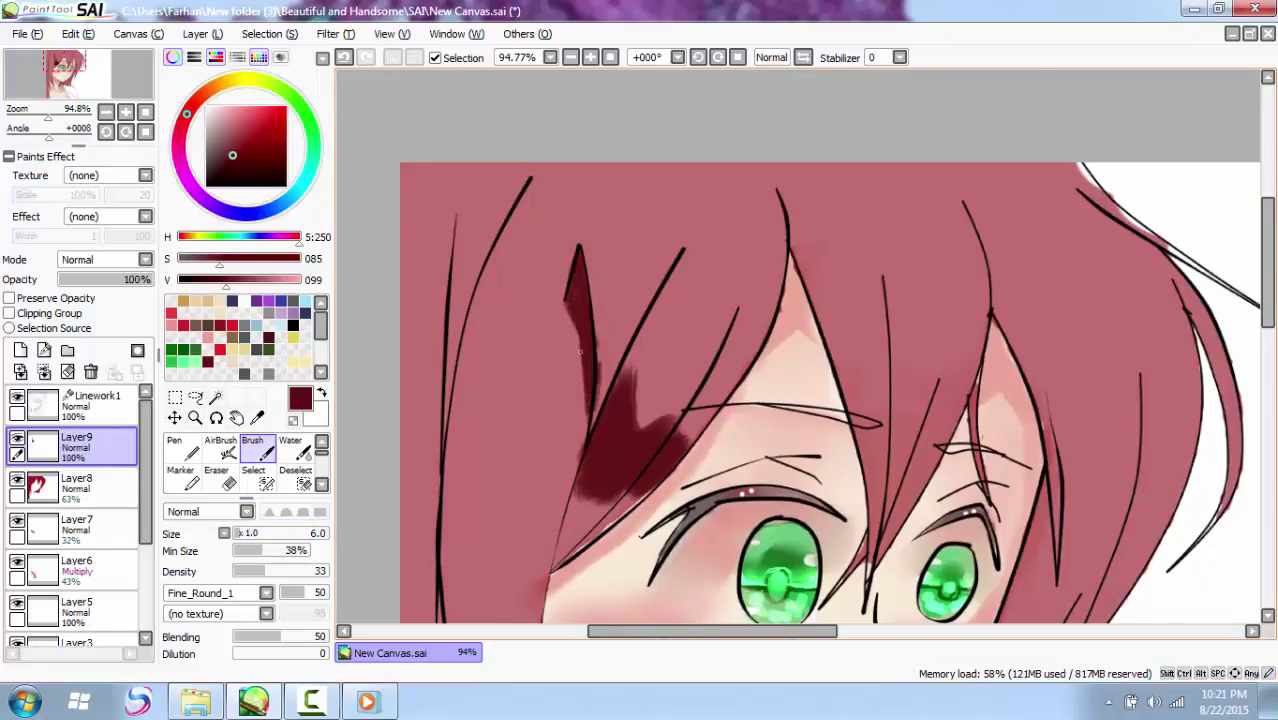
Step: Soften the maroon shading on the bangs and the narrow pointed lock with Blur at size 71
click(321, 485)
click(321, 485)
click(295, 449)
drag(648, 420, 685, 382)
mouse_move(565, 532)
mouse_down()
mouse_move(595, 459)
mouse_move(578, 375)
mouse_move(677, 416)
mouse_move(706, 407)
mouse_move(573, 354)
mouse_move(560, 371)
mouse_move(546, 342)
mouse_up()
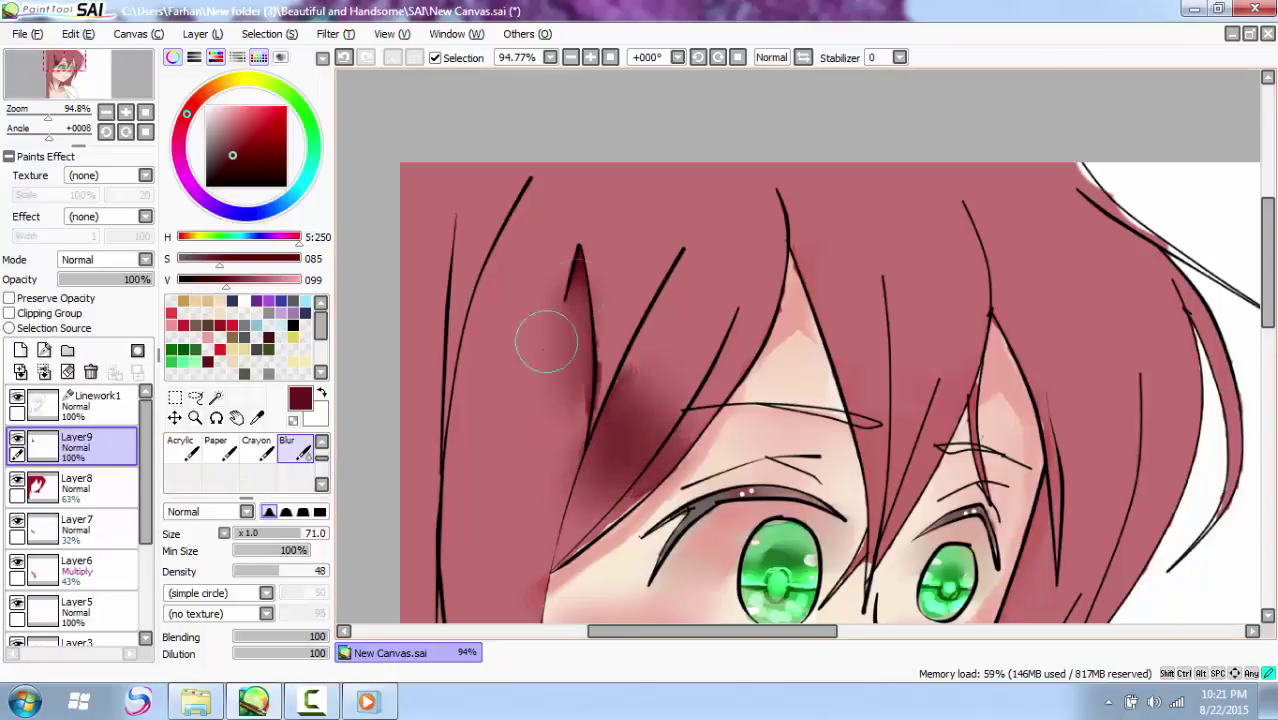
Step: Paint dark maroon shading down the canvas's left edge and into the upper left hair corner with Brush at size 25
drag(740, 631, 688, 631)
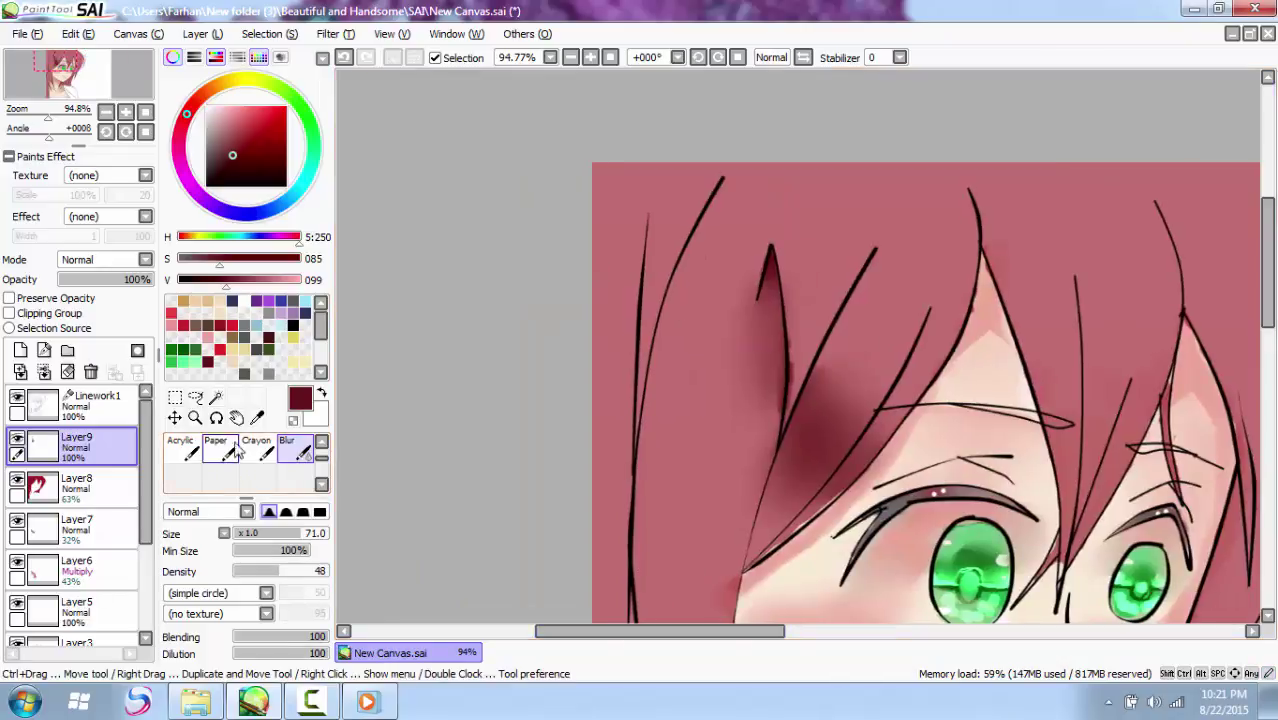
scroll(237, 452, up, 2)
click(252, 450)
mouse_move(592, 325)
mouse_down()
mouse_move(581, 446)
mouse_move(589, 345)
mouse_move(601, 402)
mouse_move(594, 491)
mouse_move(612, 461)
mouse_move(621, 486)
mouse_move(625, 367)
mouse_move(615, 480)
mouse_up()
mouse_move(598, 340)
mouse_down()
mouse_move(601, 181)
mouse_move(618, 233)
mouse_move(648, 262)
mouse_move(696, 187)
mouse_move(682, 231)
mouse_move(610, 173)
mouse_move(636, 226)
mouse_up()
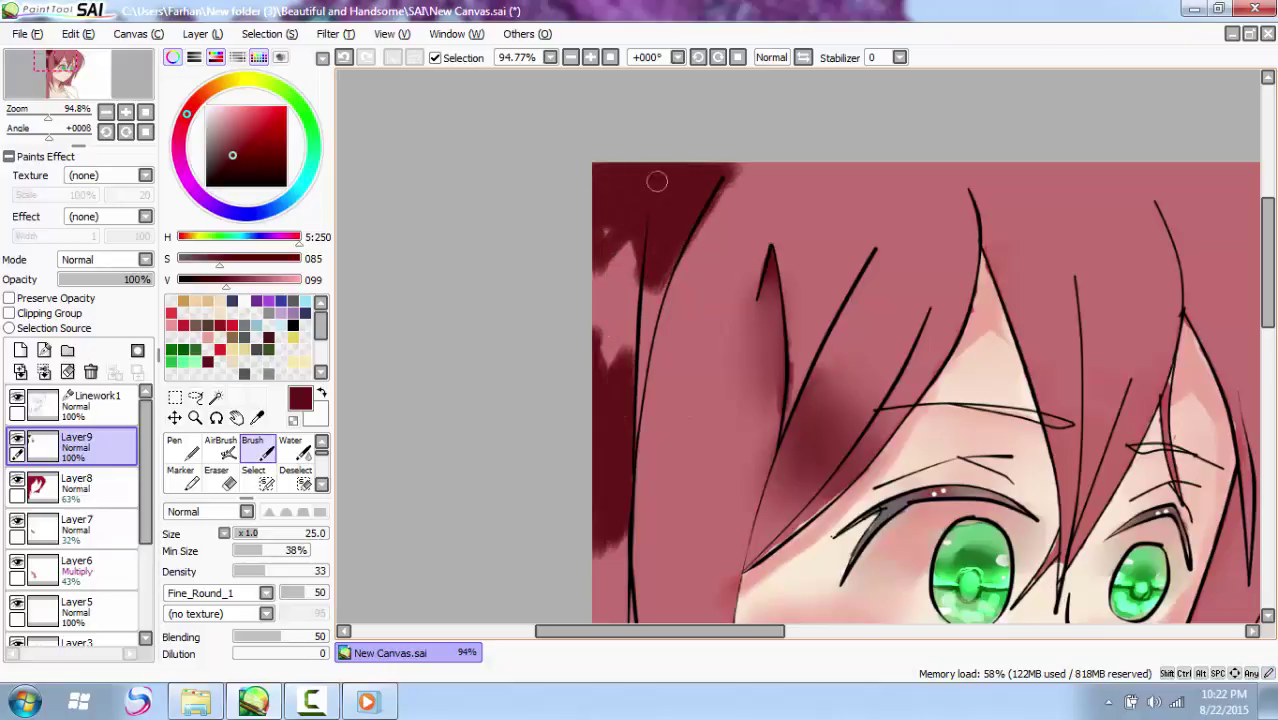
Step: Switch the background music to Inuyasha Opening 1 from the Anime Ost folder and return to the drawing
click(198, 701)
double_click(369, 498)
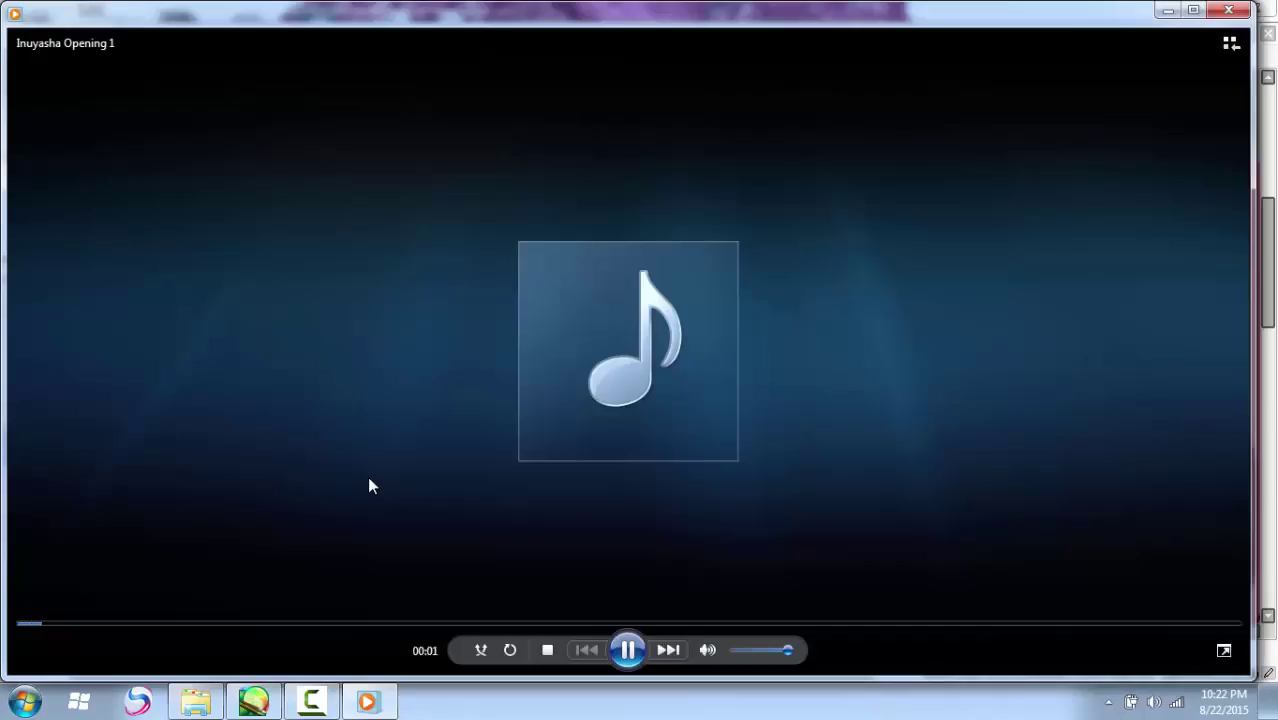
click(1167, 10)
click(778, 128)
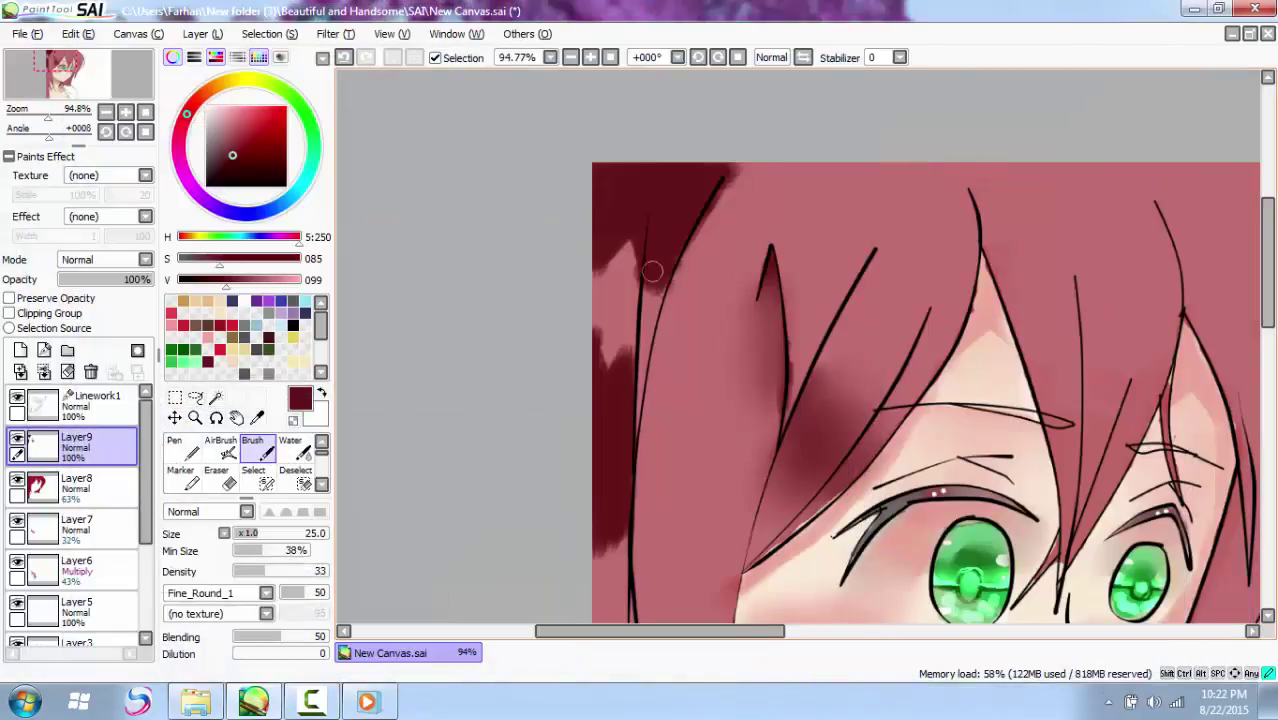
Step: Extend the maroon shading across the top of the hair with Brush at size 25 and soften it with Blur
mouse_move(652, 271)
mouse_down()
mouse_move(720, 199)
mouse_move(774, 206)
mouse_move(716, 199)
mouse_move(820, 182)
mouse_move(817, 244)
mouse_move(832, 277)
mouse_move(899, 197)
mouse_move(895, 161)
mouse_up()
click(322, 484)
click(296, 478)
mouse_move(592, 362)
mouse_down()
mouse_move(598, 567)
mouse_move(631, 442)
mouse_move(592, 550)
mouse_move(597, 275)
mouse_move(701, 215)
mouse_move(643, 251)
mouse_move(576, 153)
mouse_move(746, 284)
mouse_move(820, 246)
mouse_move(830, 259)
mouse_move(781, 215)
mouse_move(832, 339)
mouse_up()
Step: Shade the side lock beside the face in dark maroon with Brush at size 25 and smooth it with Blur at size 71
scroll(295, 458, up, 3)
click(254, 450)
mouse_move(638, 362)
mouse_down()
mouse_move(701, 438)
mouse_move(765, 418)
mouse_move(672, 499)
mouse_move(647, 418)
mouse_move(646, 544)
mouse_move(677, 452)
mouse_move(647, 563)
mouse_move(709, 567)
mouse_move(709, 579)
mouse_move(724, 499)
mouse_move(761, 456)
mouse_move(708, 503)
mouse_move(738, 467)
mouse_move(732, 551)
mouse_move(768, 427)
mouse_up()
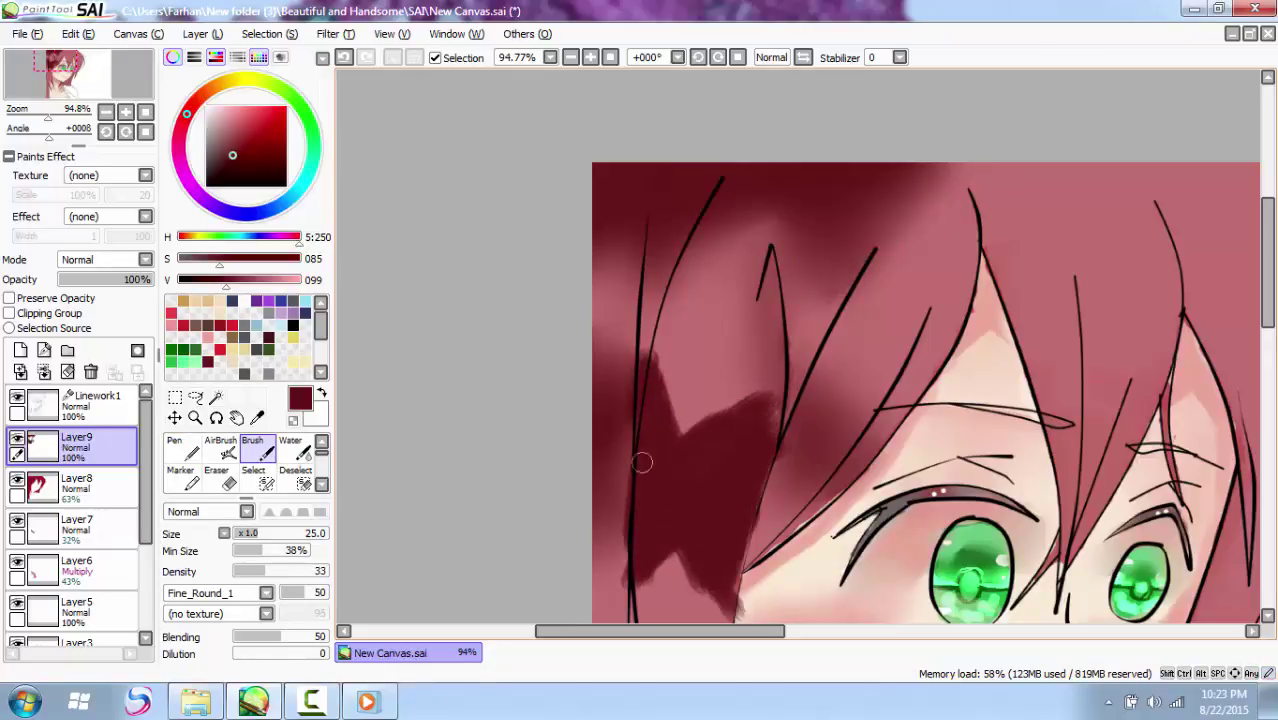
scroll(326, 490, down, 3)
click(295, 478)
mouse_move(659, 440)
mouse_down()
mouse_move(668, 314)
mouse_move(759, 366)
mouse_move(649, 586)
mouse_move(683, 611)
mouse_move(670, 433)
mouse_move(709, 478)
mouse_move(672, 613)
mouse_move(639, 595)
mouse_move(677, 503)
mouse_move(754, 412)
mouse_move(755, 479)
mouse_up()
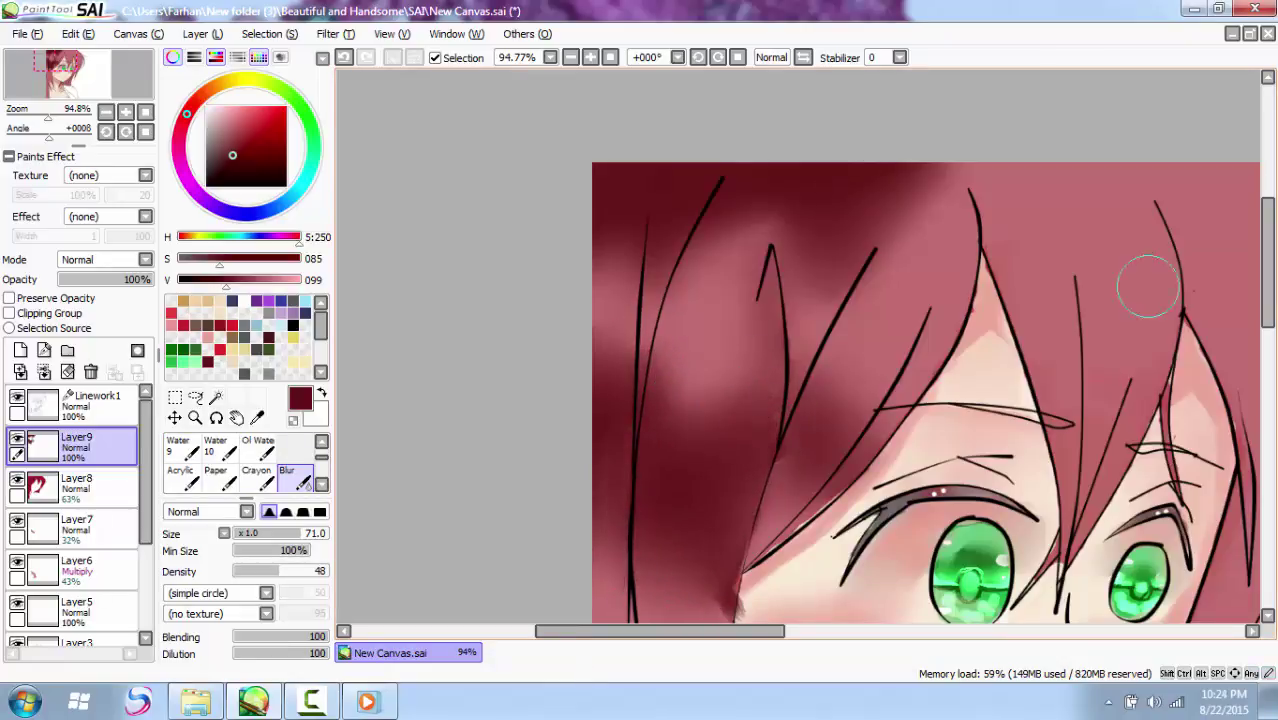
scroll(1064, 279, down, 5)
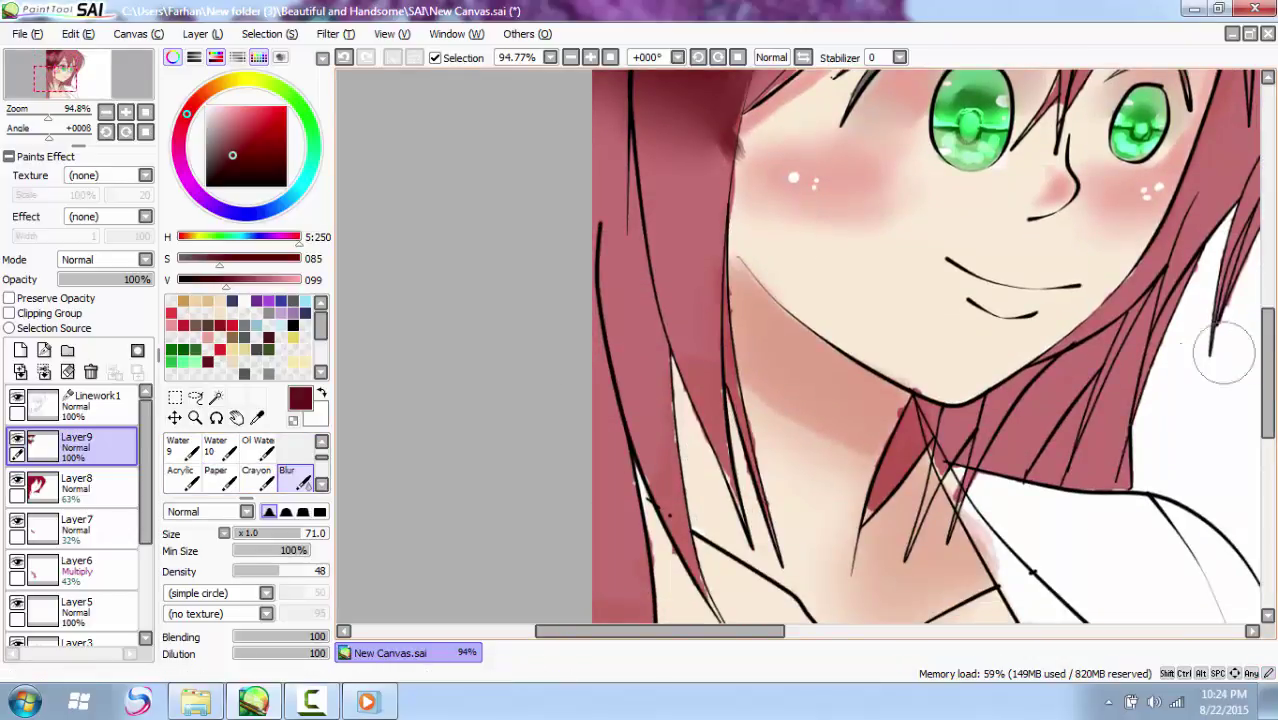
mouse_move(48, 119)
mouse_down()
mouse_move(32, 124)
mouse_move(43, 124)
mouse_up()
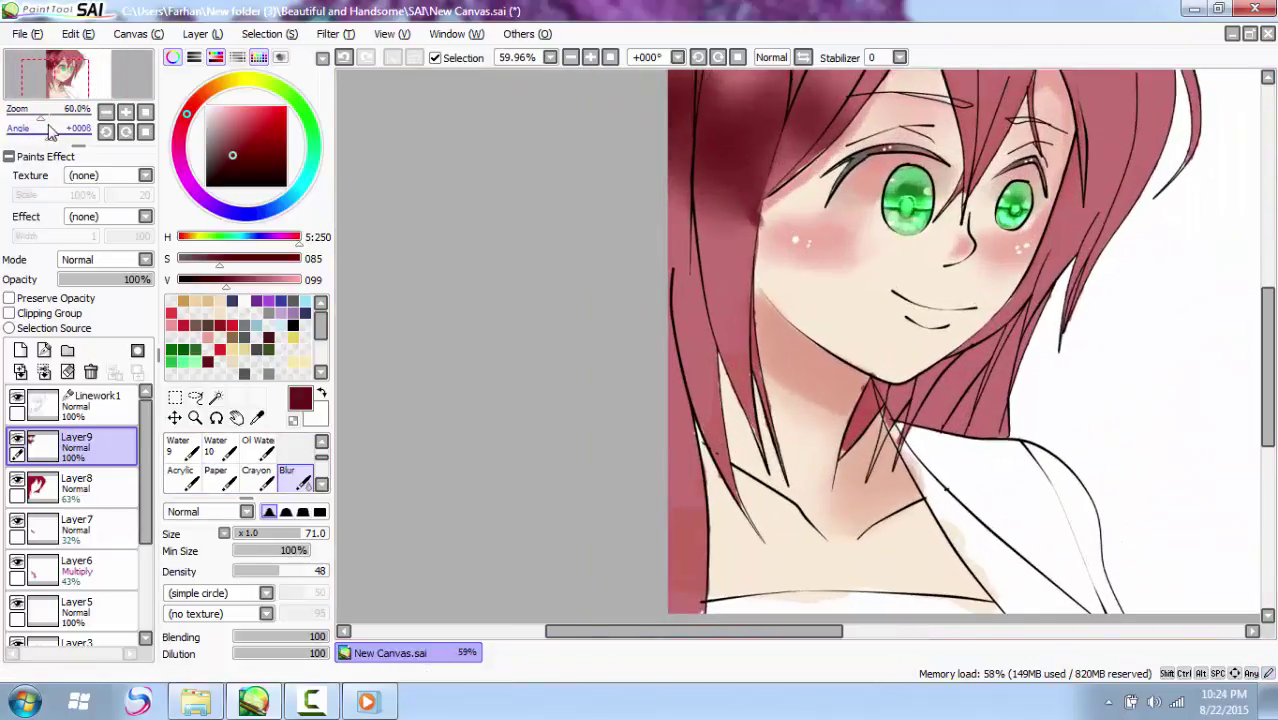
Step: Undo the latest maroon shading and blurring along the top of the hair and the side lock on Layer9
scroll(1236, 300, up, 3)
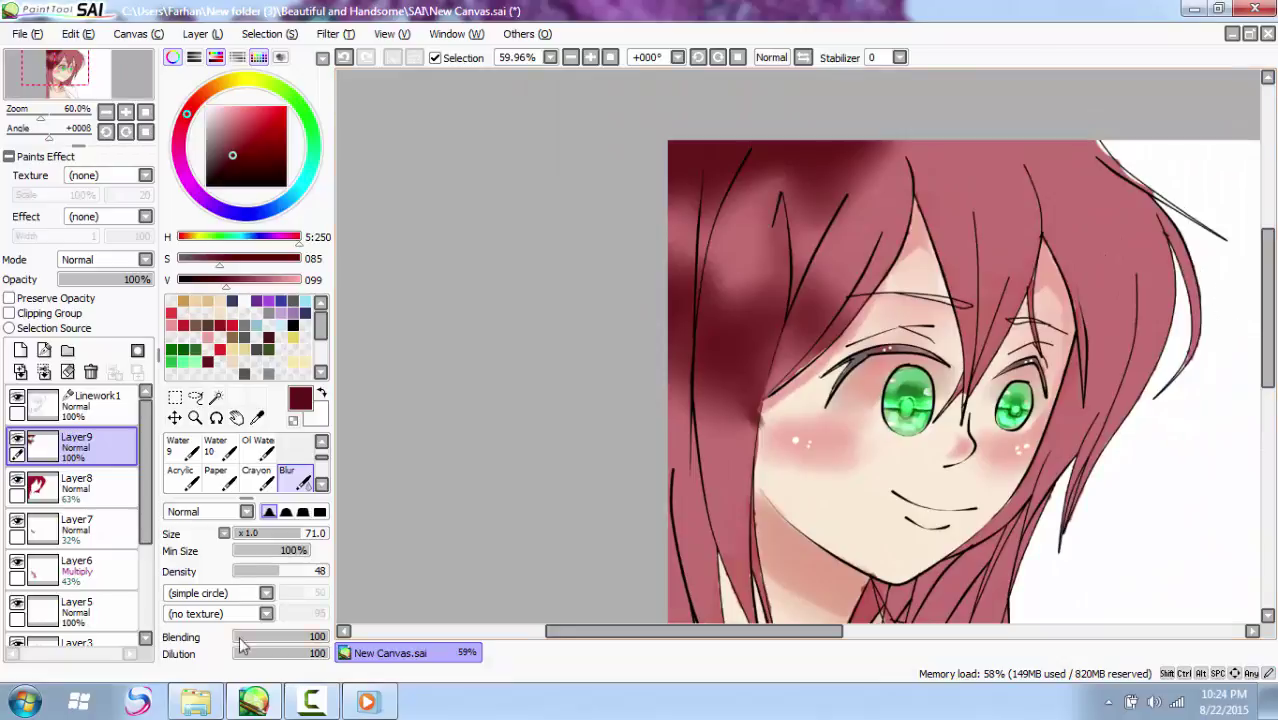
key(ctrl+z)
key(ctrl+z)
key(ctrl+z)
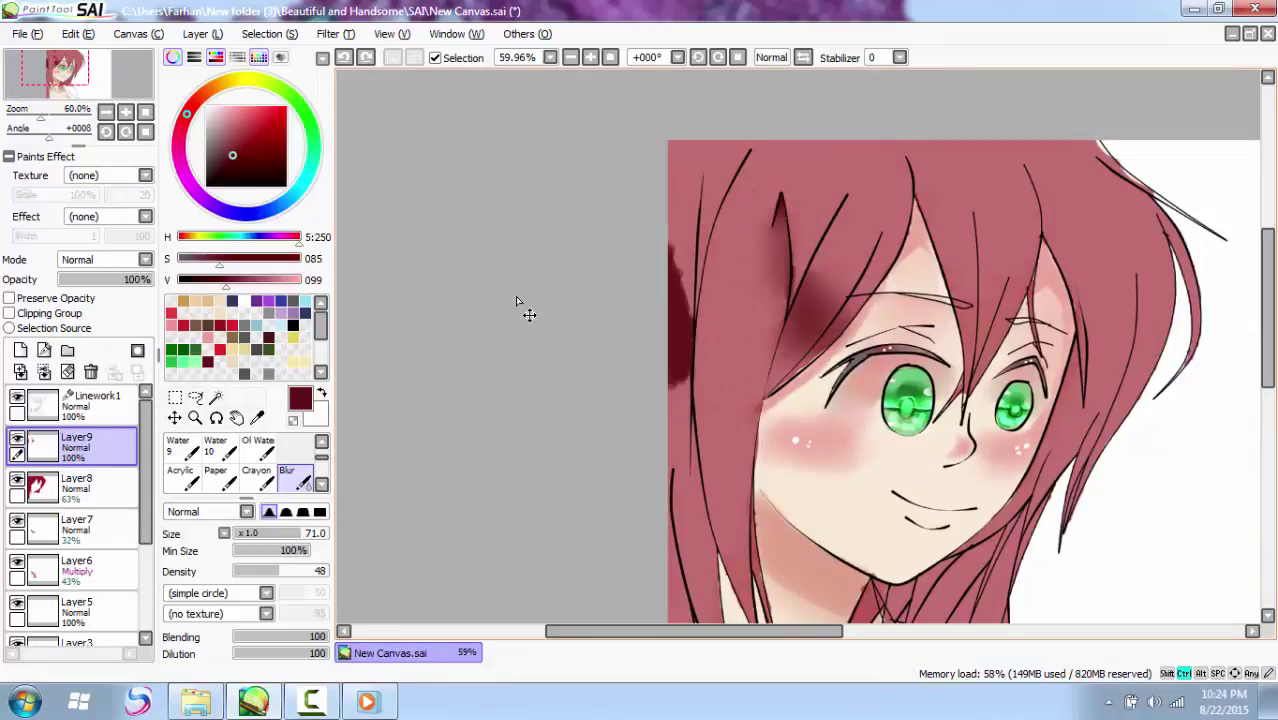
Step: Try an opacity of 86% for the hair colour on Layer8 and 73% for the shading on Layer9
click(76, 485)
mouse_move(126, 281)
mouse_down()
mouse_move(156, 285)
mouse_move(125, 283)
mouse_move(139, 283)
mouse_up()
mouse_move(257, 705)
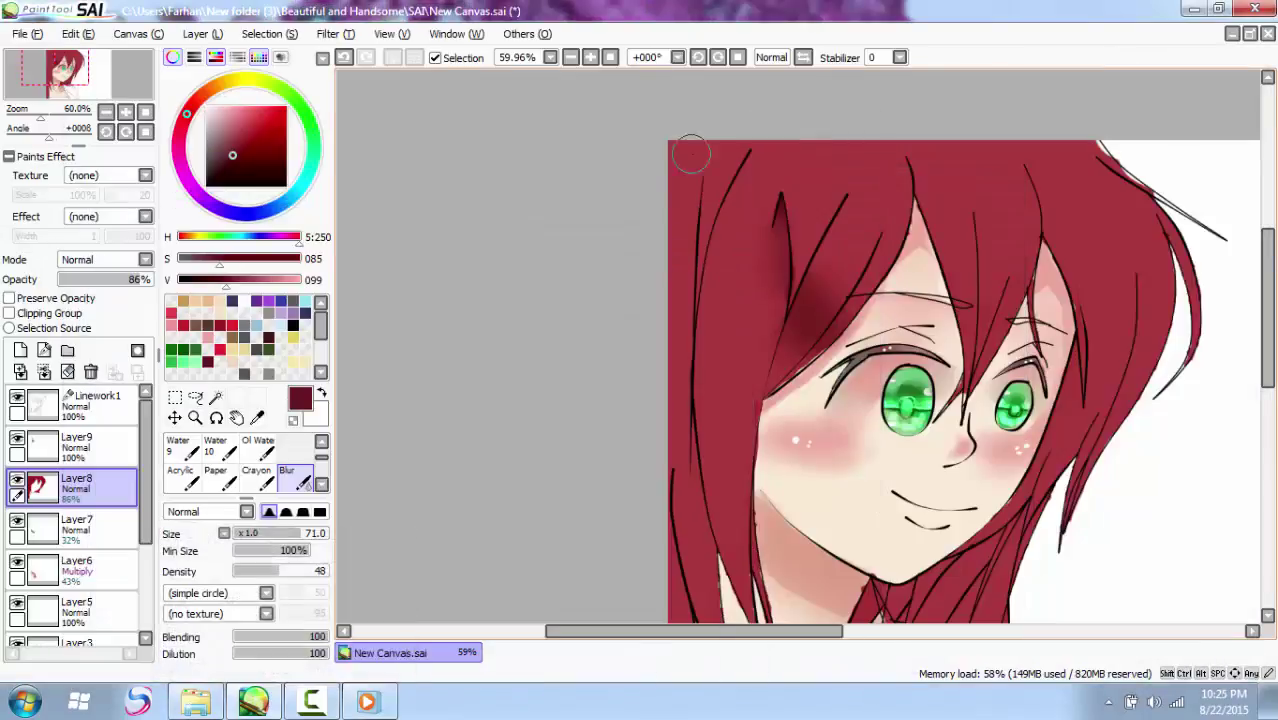
click(76, 445)
mouse_move(140, 281)
mouse_down()
mouse_move(105, 283)
mouse_move(160, 285)
mouse_up()
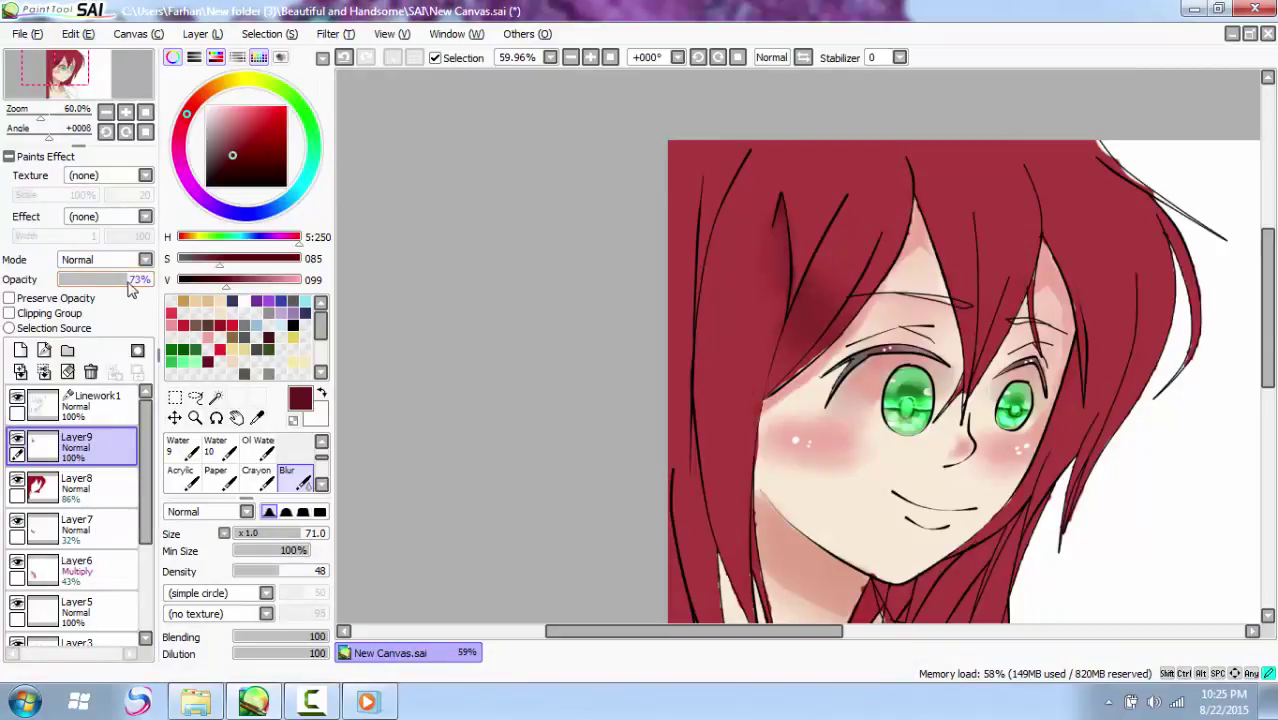
Step: Undo the opacity changes and remaining Layer9 shading, and set the opacity of Layer8 to 85% and Layer9 to 61%
click(343, 57)
click(343, 57)
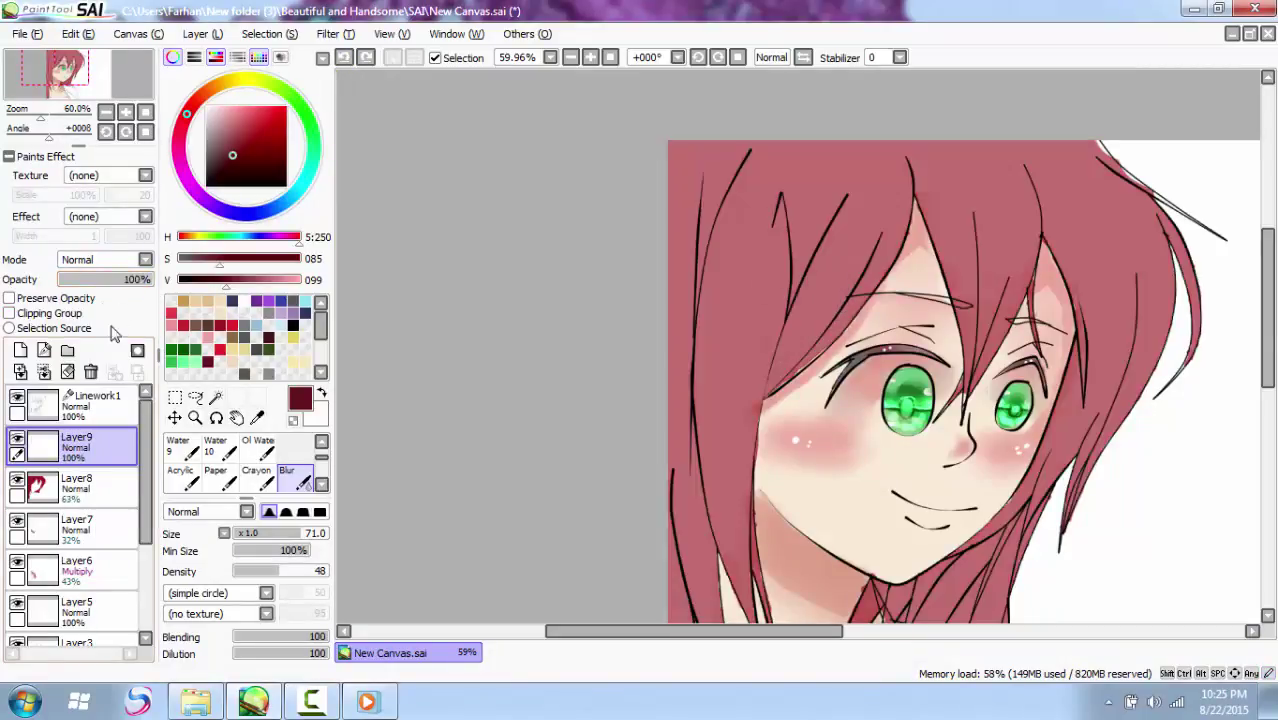
click(104, 486)
drag(124, 282, 139, 281)
click(109, 451)
click(116, 281)
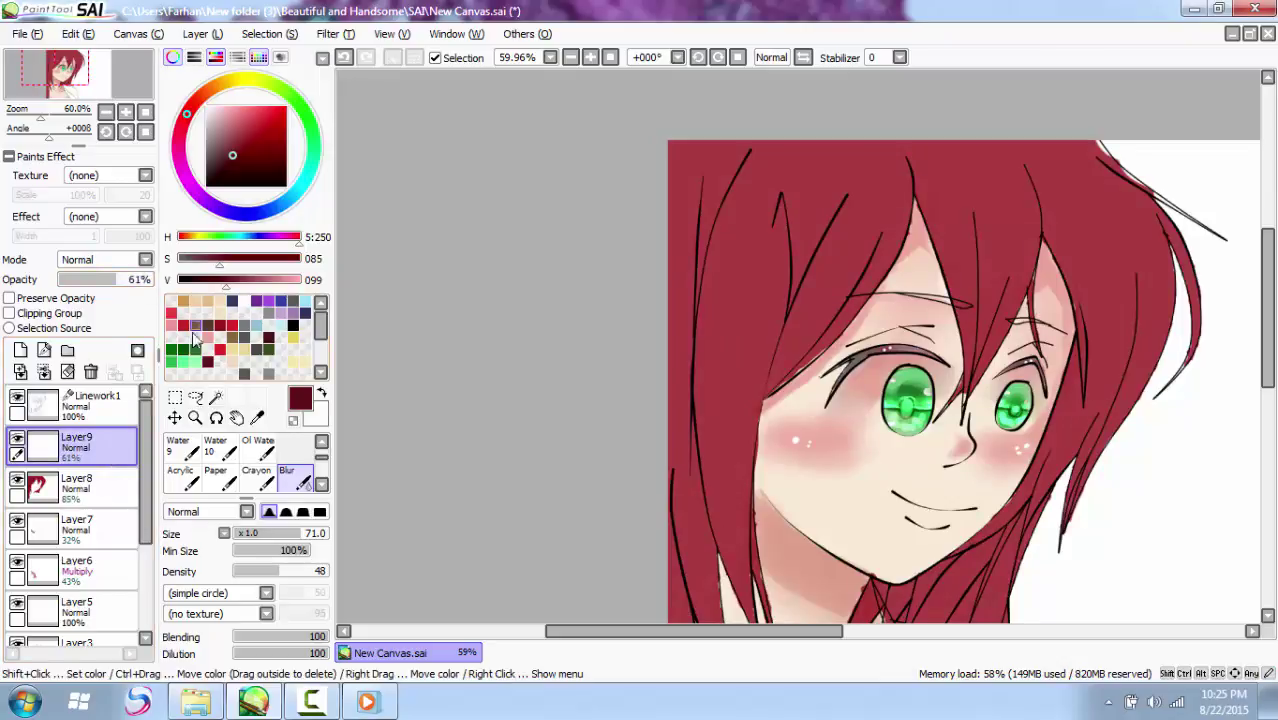
Step: Paint a light pink highlight band across the hair on the character's left-hand canvas side on Layer9 with Brush at size 25
click(208, 338)
drag(321, 457, 321, 443)
click(259, 450)
mouse_move(688, 165)
mouse_down()
mouse_move(670, 146)
mouse_move(699, 155)
mouse_move(672, 230)
mouse_move(806, 246)
mouse_move(676, 237)
mouse_move(790, 258)
mouse_move(670, 272)
mouse_move(895, 255)
mouse_move(871, 270)
mouse_up()
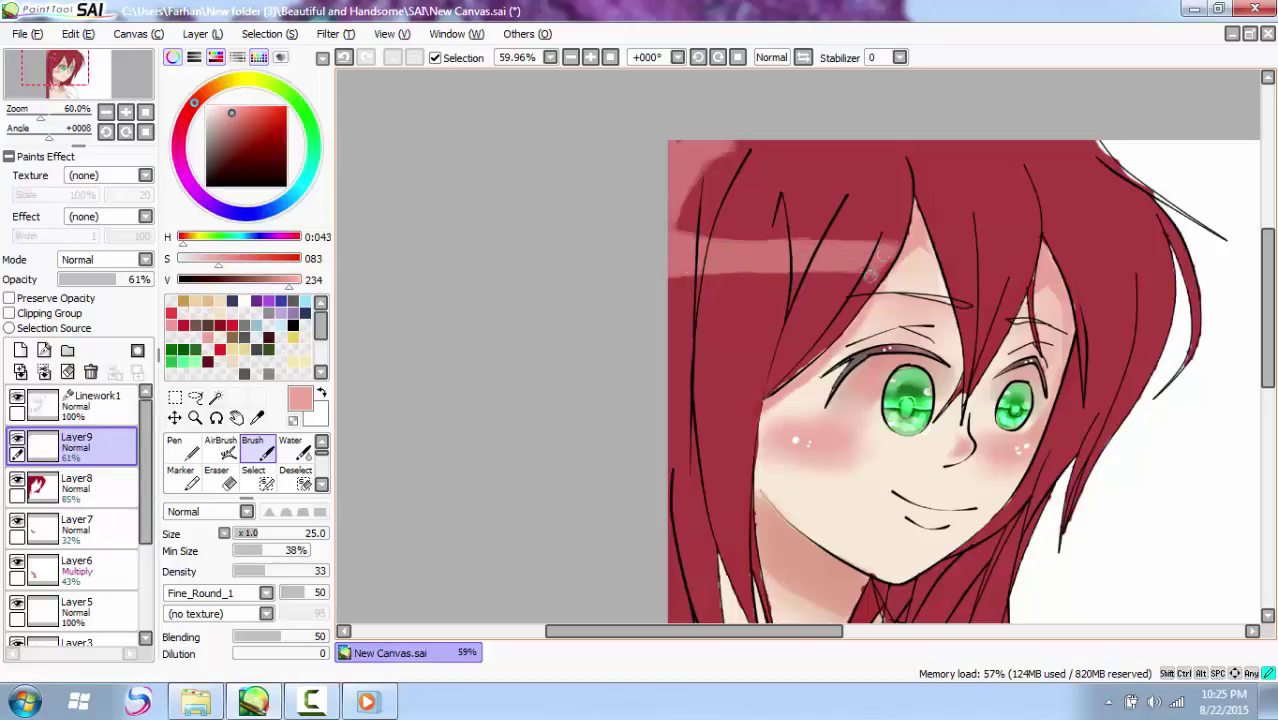
mouse_move(846, 321)
mouse_down()
mouse_move(692, 288)
mouse_move(811, 284)
mouse_move(792, 292)
mouse_move(828, 313)
mouse_move(740, 285)
mouse_up()
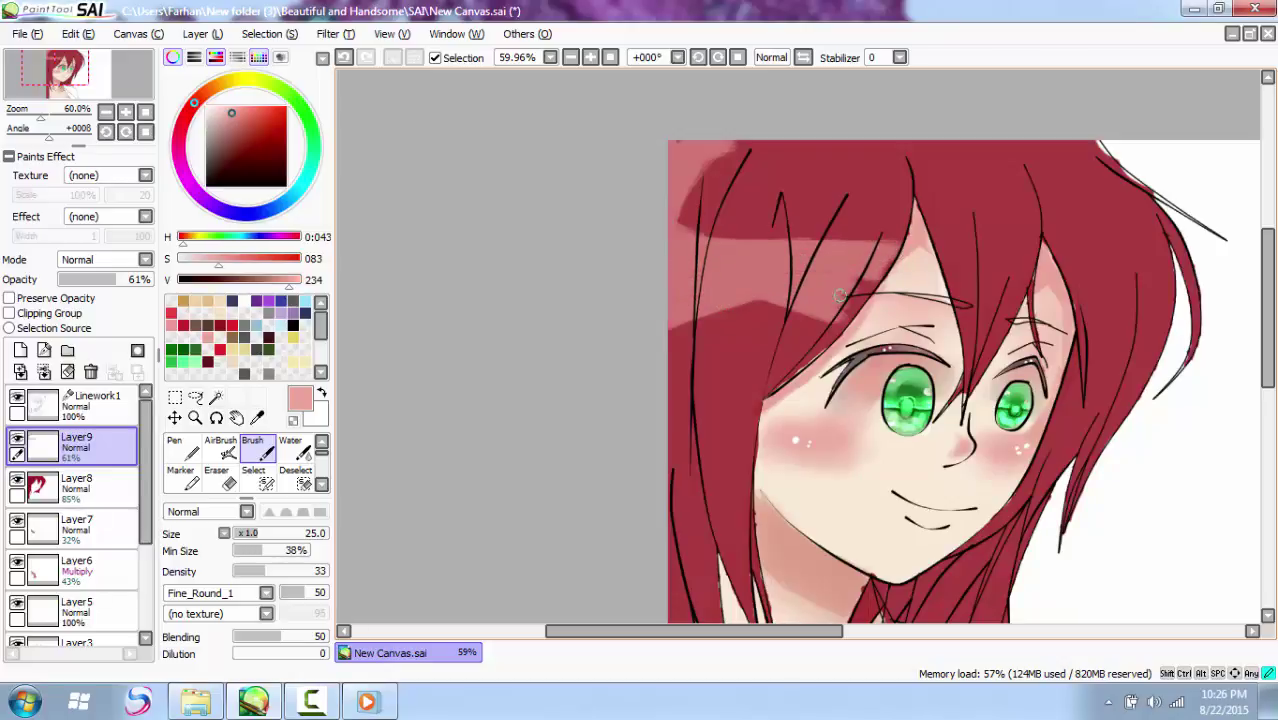
drag(840, 295, 886, 253)
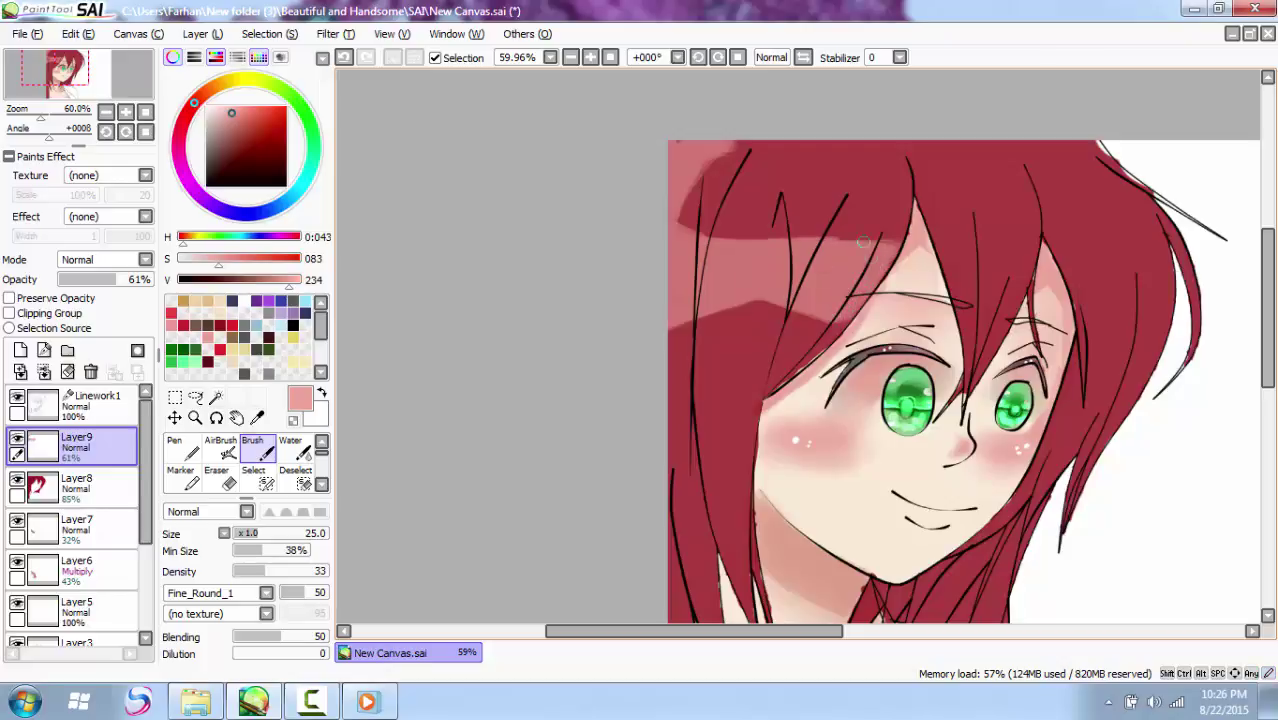
mouse_move(687, 324)
mouse_down()
mouse_move(639, 439)
mouse_move(673, 351)
mouse_up()
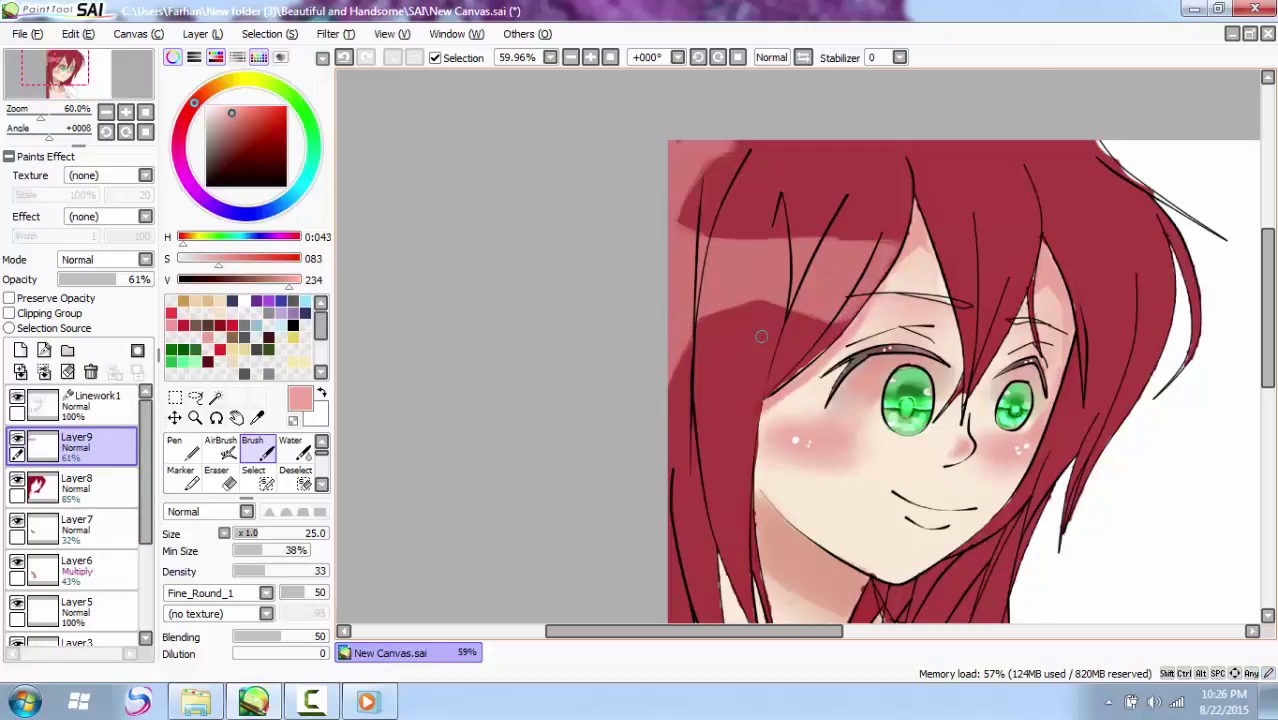
mouse_move(880, 258)
mouse_down()
mouse_move(765, 225)
mouse_move(675, 228)
mouse_move(777, 241)
mouse_move(907, 220)
mouse_up()
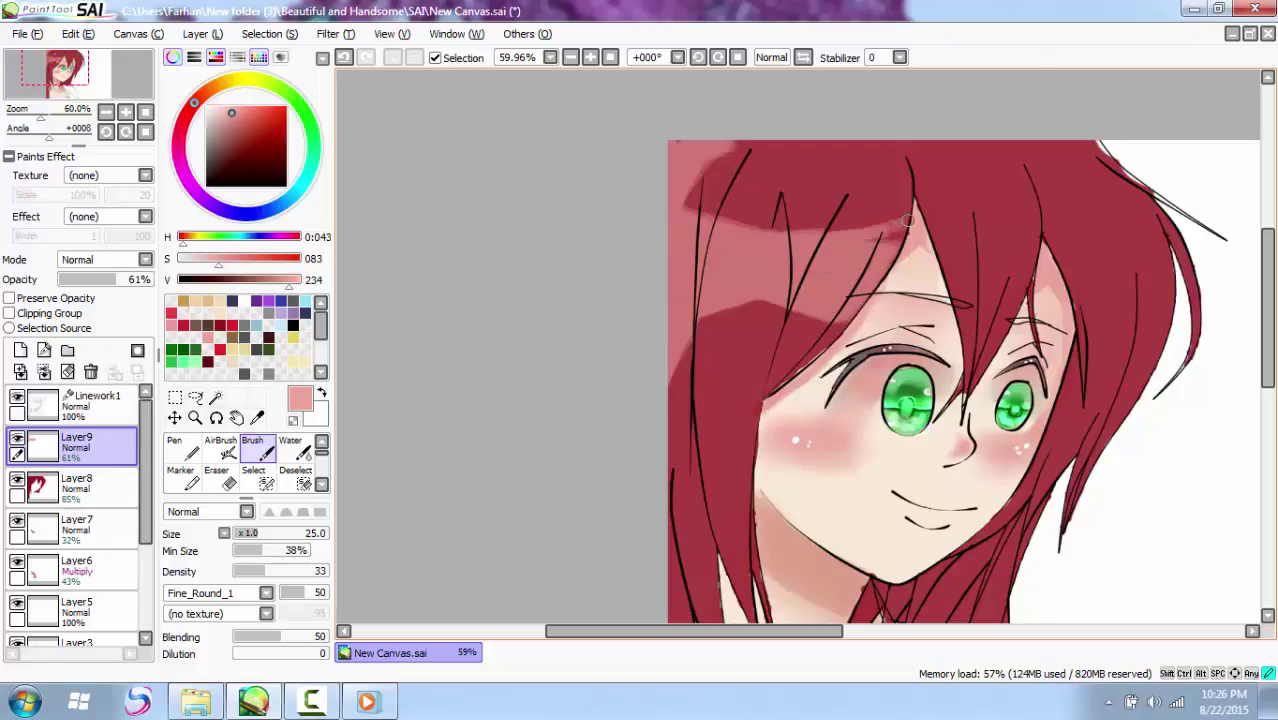
drag(842, 320, 753, 299)
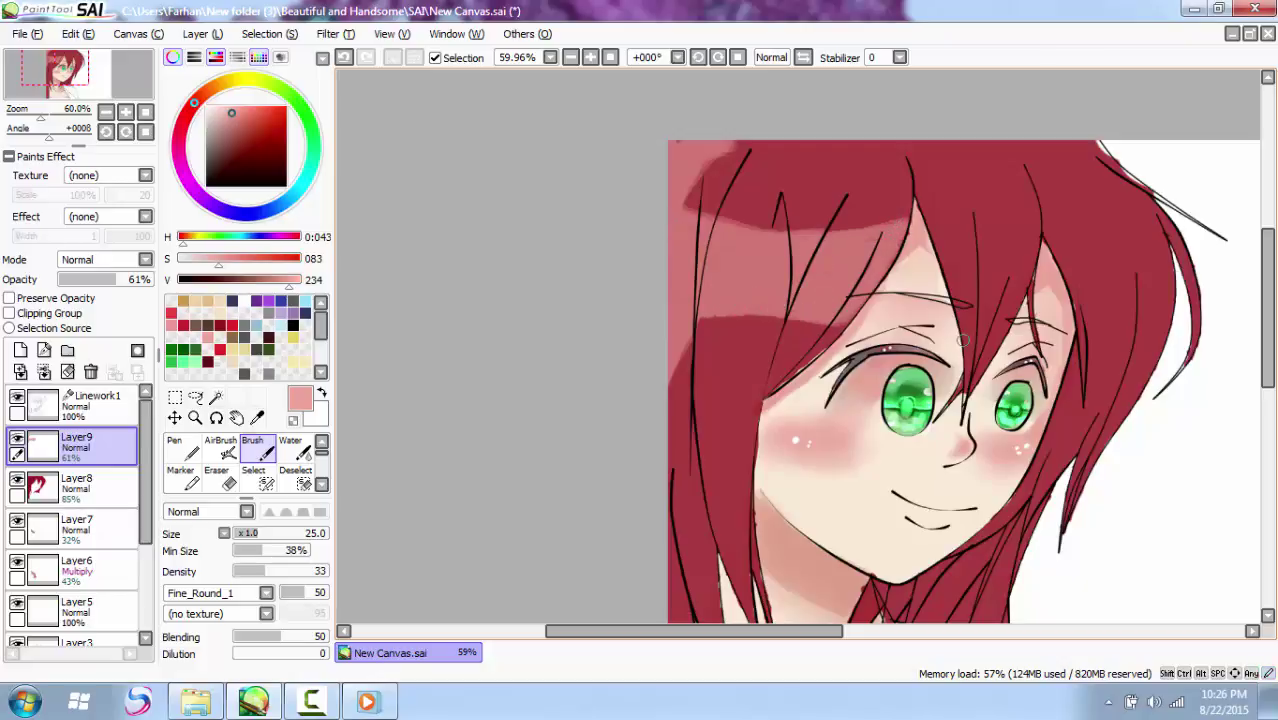
Step: Continue the light pink highlight band across the central bangs and the far side of the hair, reducing the Brush to size 17
mouse_move(930, 217)
mouse_down()
mouse_move(949, 249)
mouse_move(1029, 271)
mouse_move(953, 271)
mouse_move(930, 223)
mouse_move(938, 261)
mouse_move(982, 278)
mouse_up()
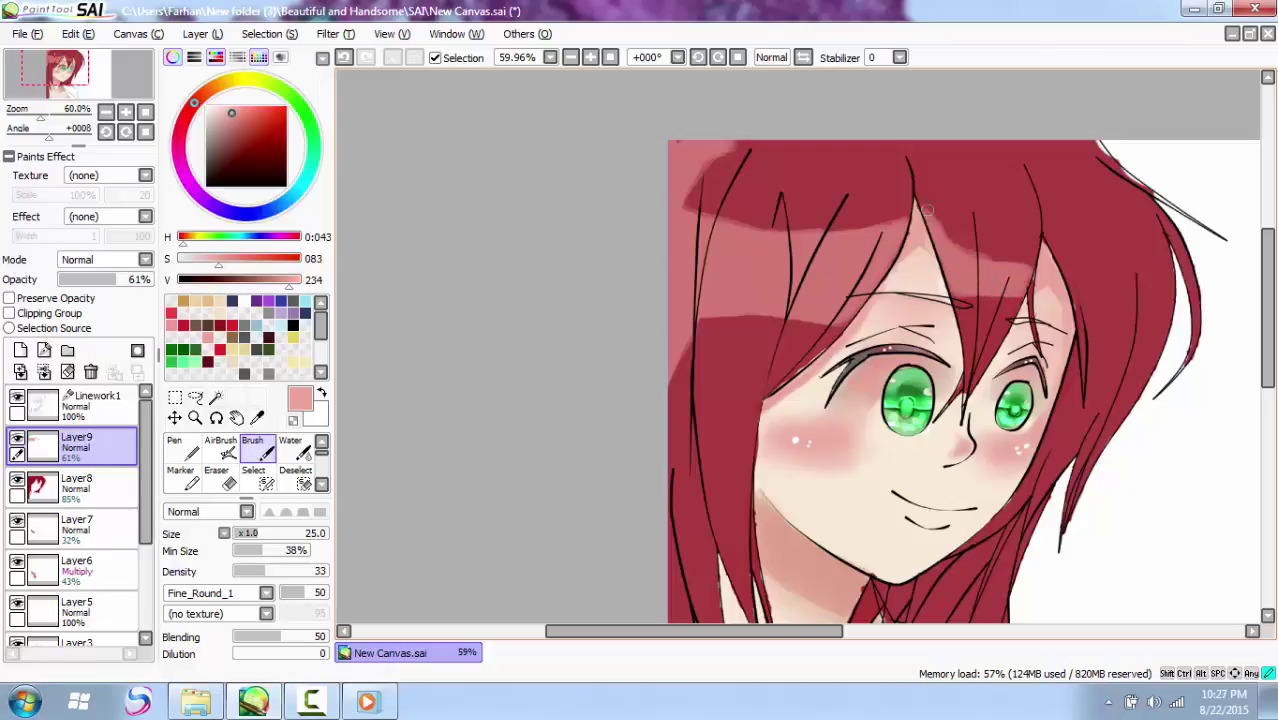
drag(928, 210, 918, 229)
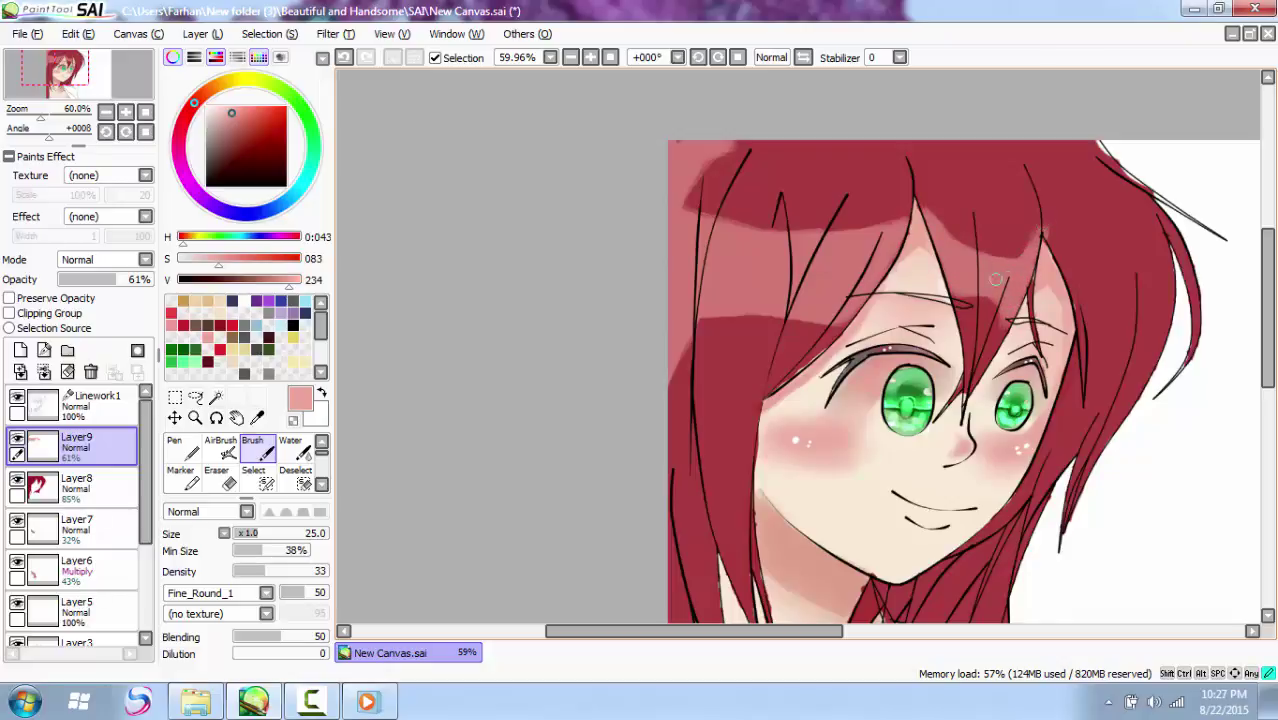
click(248, 532)
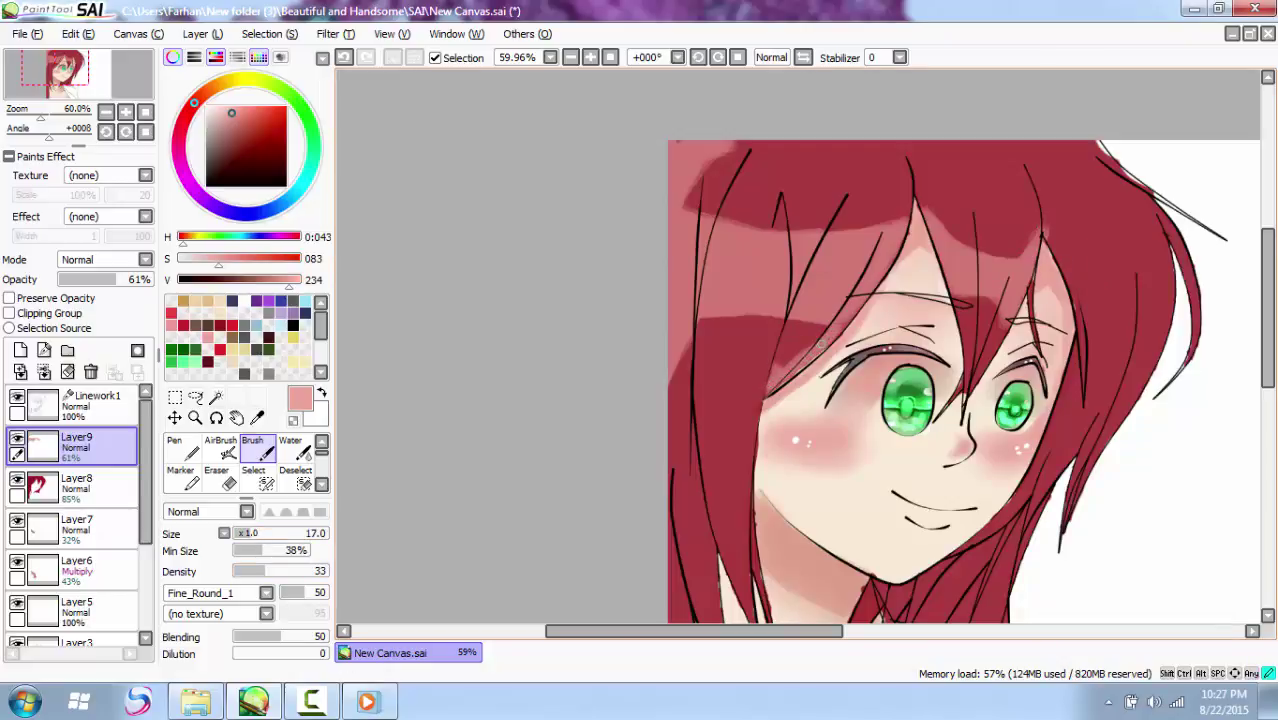
mouse_move(986, 238)
mouse_down()
mouse_move(1023, 242)
mouse_move(1039, 296)
mouse_move(1038, 240)
mouse_move(1130, 301)
mouse_move(1131, 286)
mouse_move(1120, 312)
mouse_move(1133, 313)
mouse_move(1071, 289)
mouse_move(1087, 338)
mouse_up()
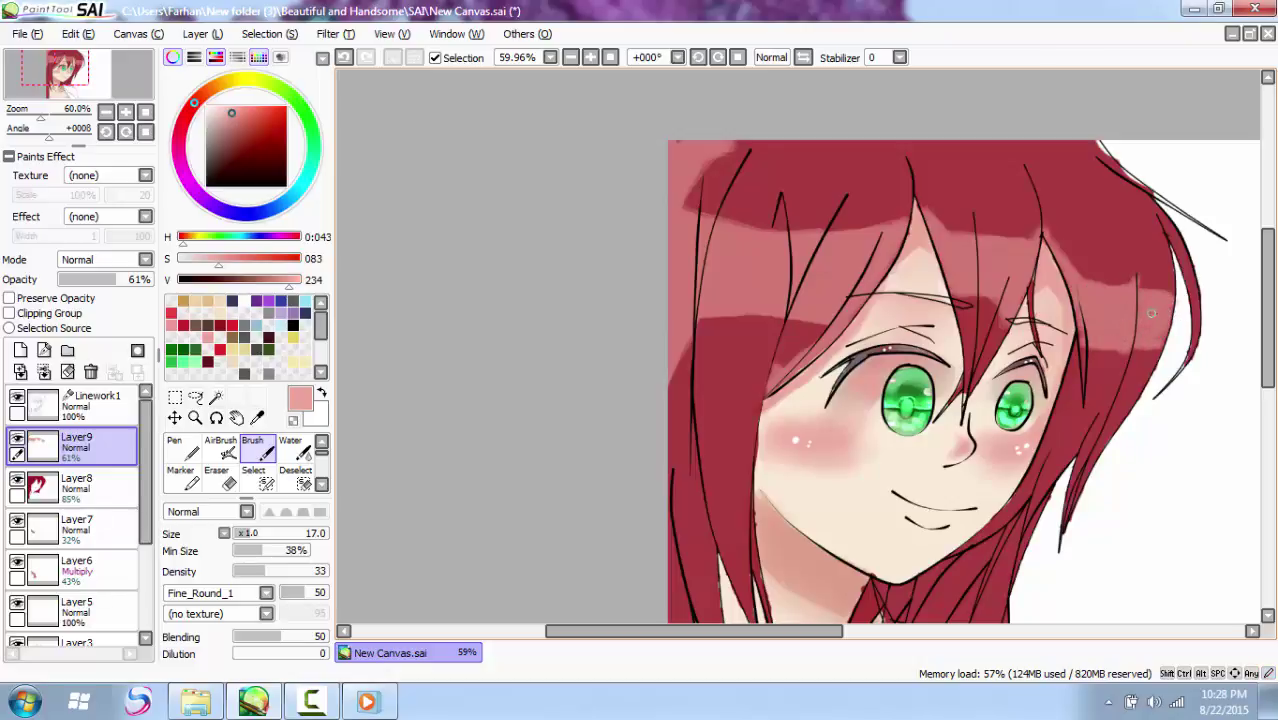
Step: Add a new layer above Layer9 and set the Brush to dark maroon at size 10
mouse_move(1270, 297)
mouse_down()
mouse_move(1235, 344)
mouse_move(1270, 291)
mouse_up()
click(207, 107)
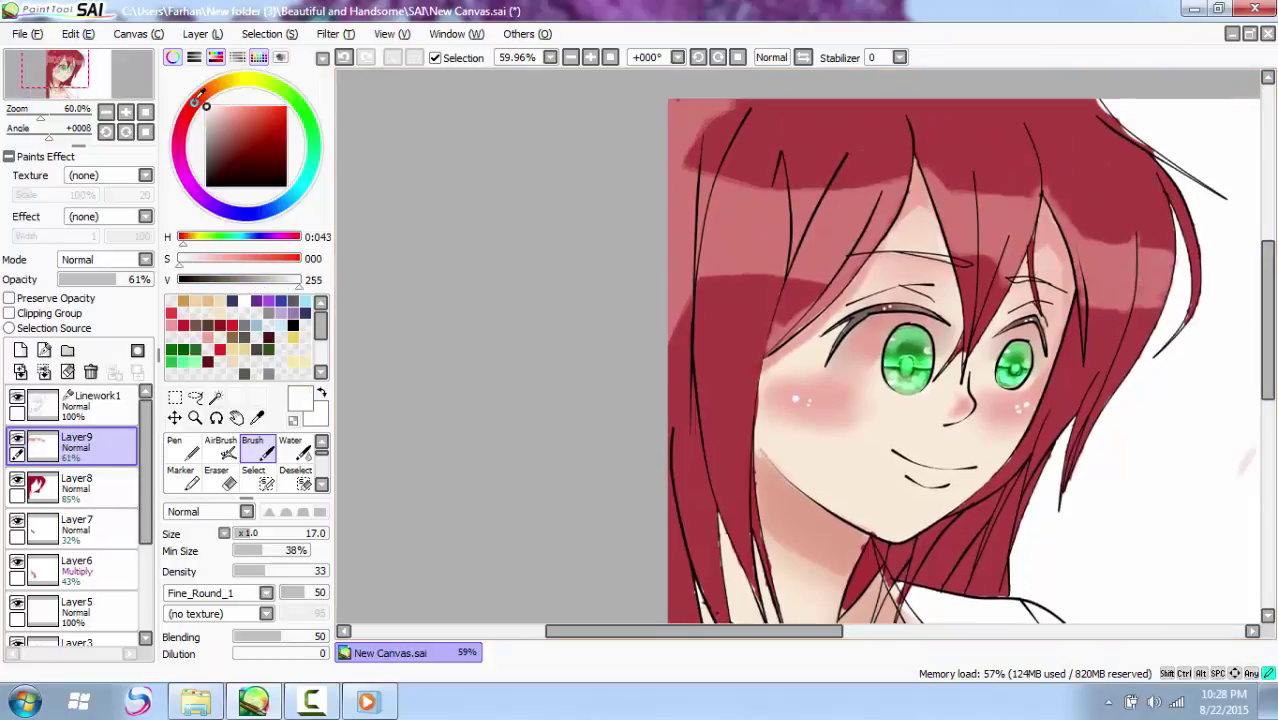
click(21, 350)
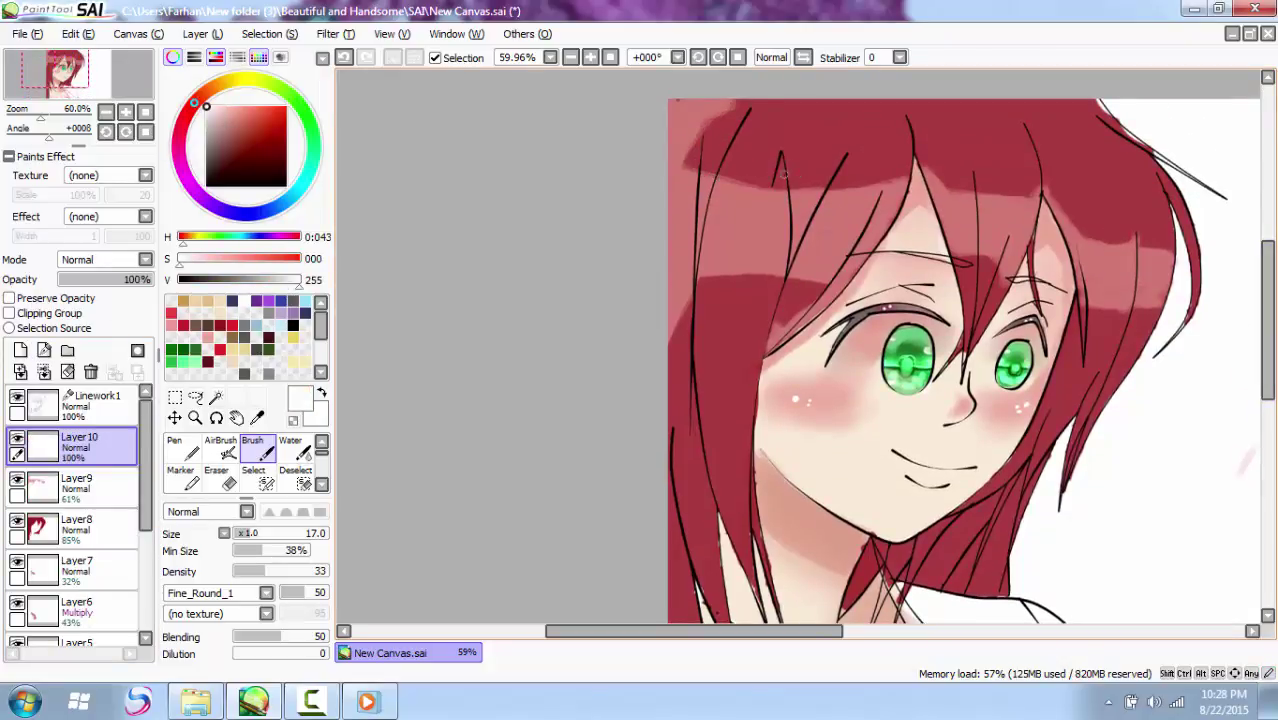
drag(1273, 370, 1252, 430)
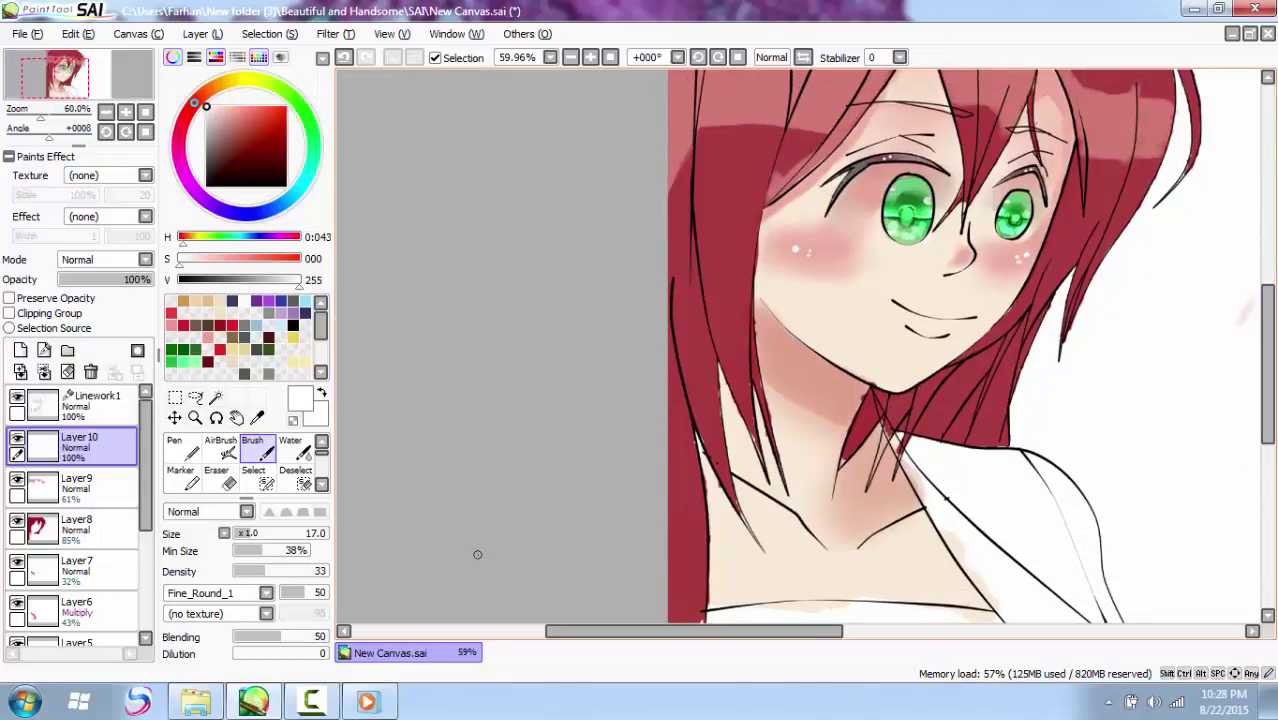
click(208, 360)
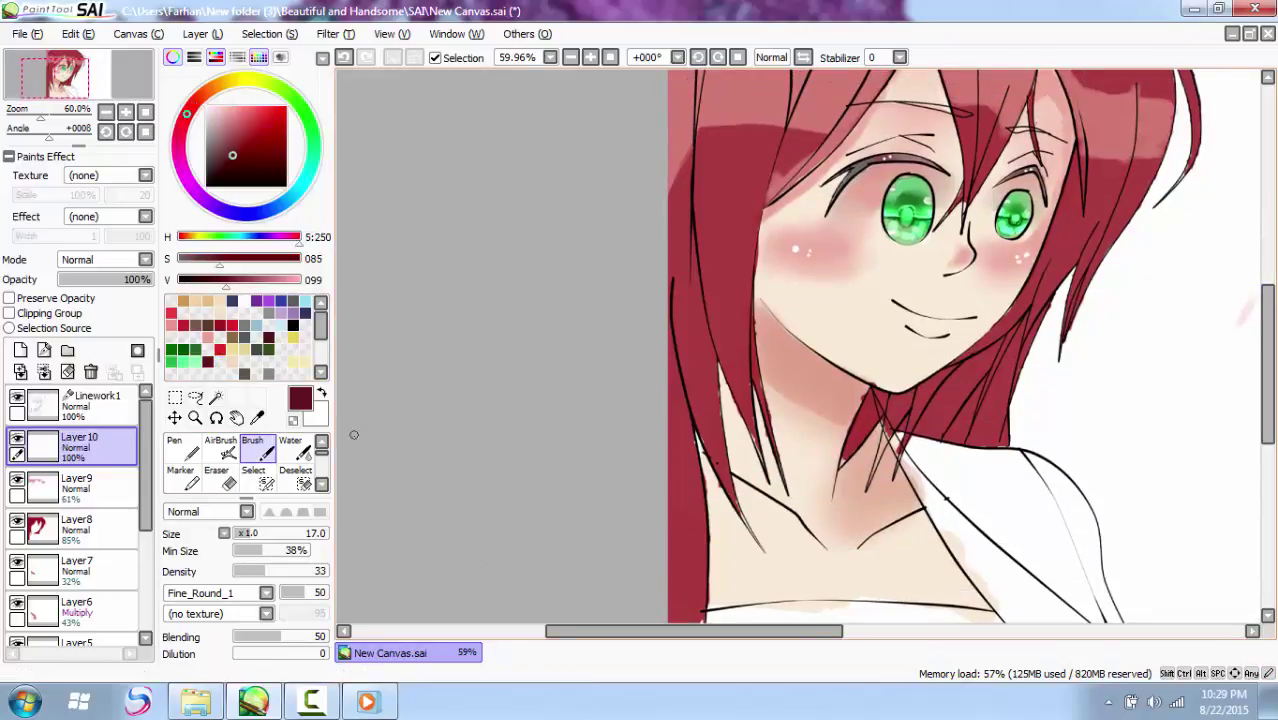
click(246, 535)
Step: Switch the background music to Minky Momo 1991 Ending from the Anime Ost folder and return to the drawing
click(218, 703)
drag(852, 315, 842, 460)
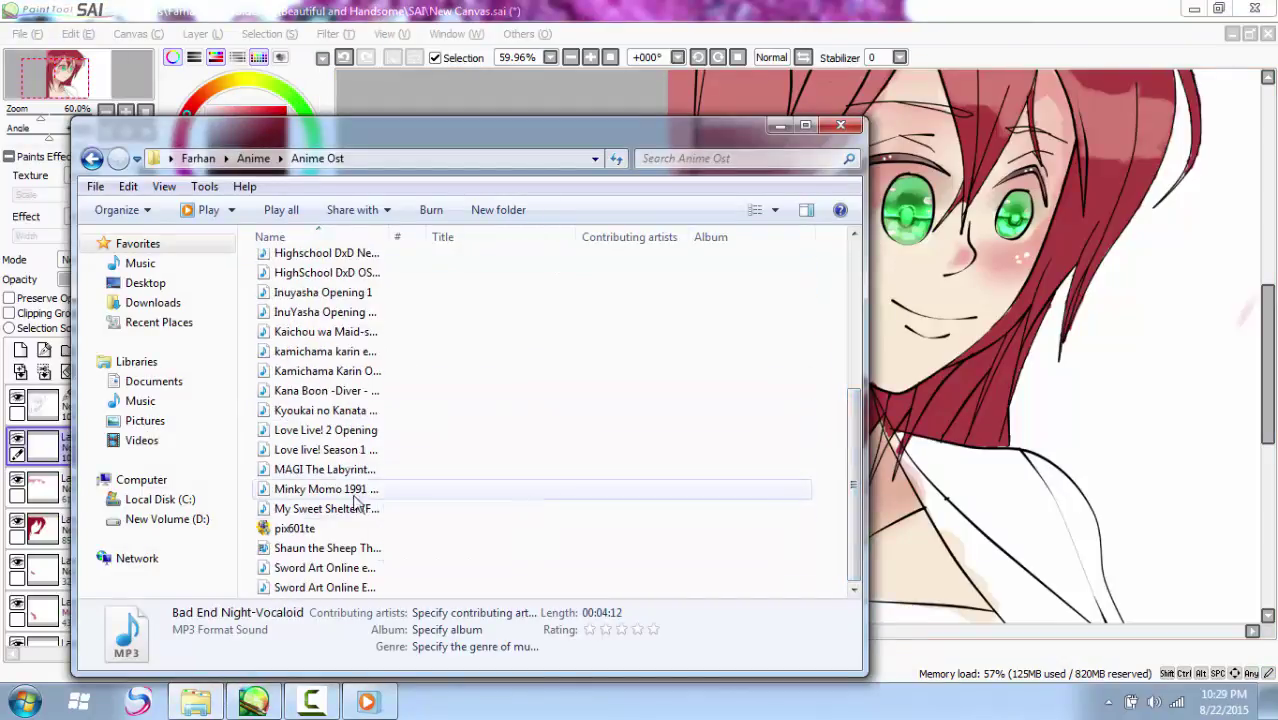
double_click(355, 489)
click(779, 126)
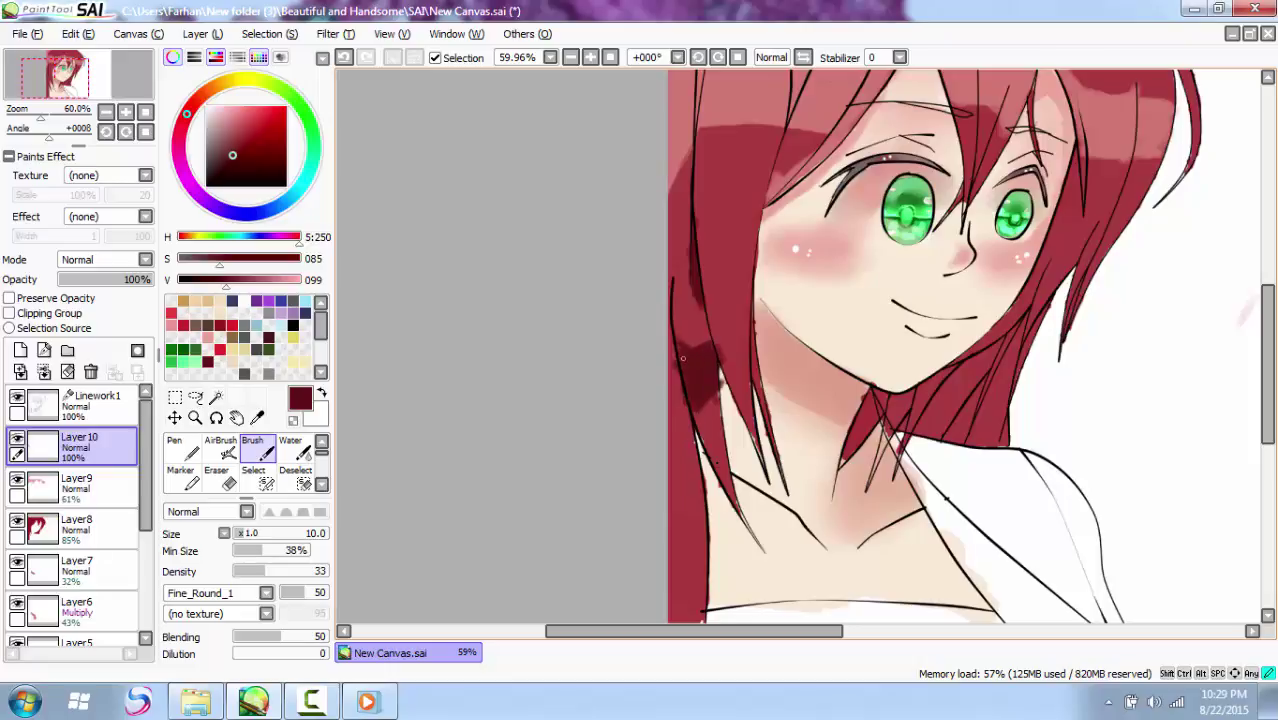
Step: Try dark maroon shading on the side lock beside the jaw with Brush at size 10, softened with Blur at size 71
drag(683, 422, 665, 402)
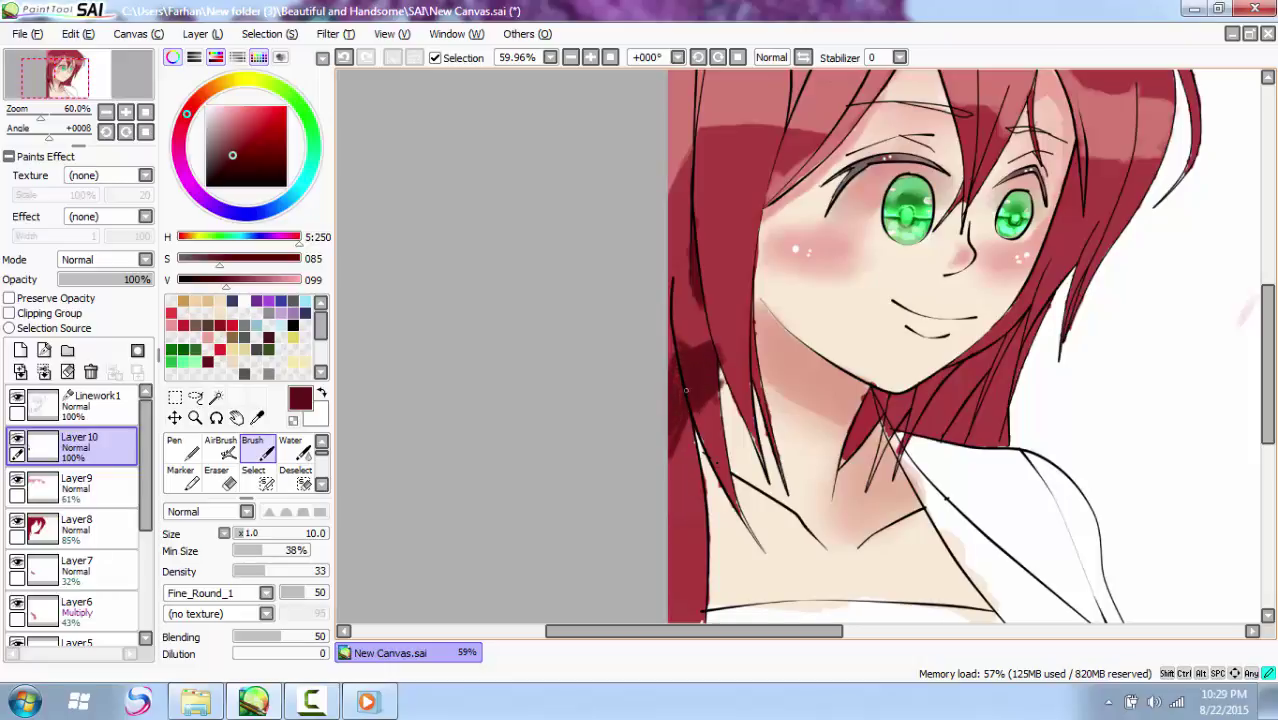
scroll(300, 470, down, 3)
click(290, 477)
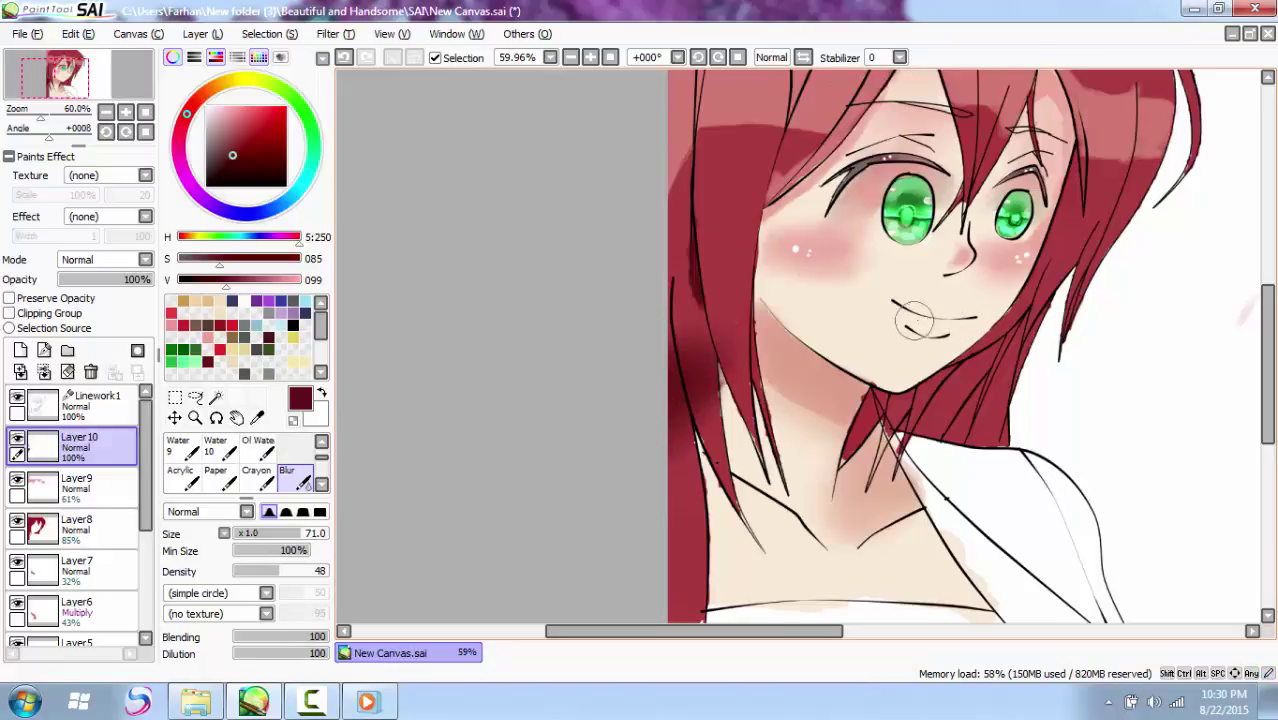
key(ctrl+z)
Step: Paint jagged dark maroon shading across the side lock beside the jaw on Layer10 with Brush at size 10
key(b)
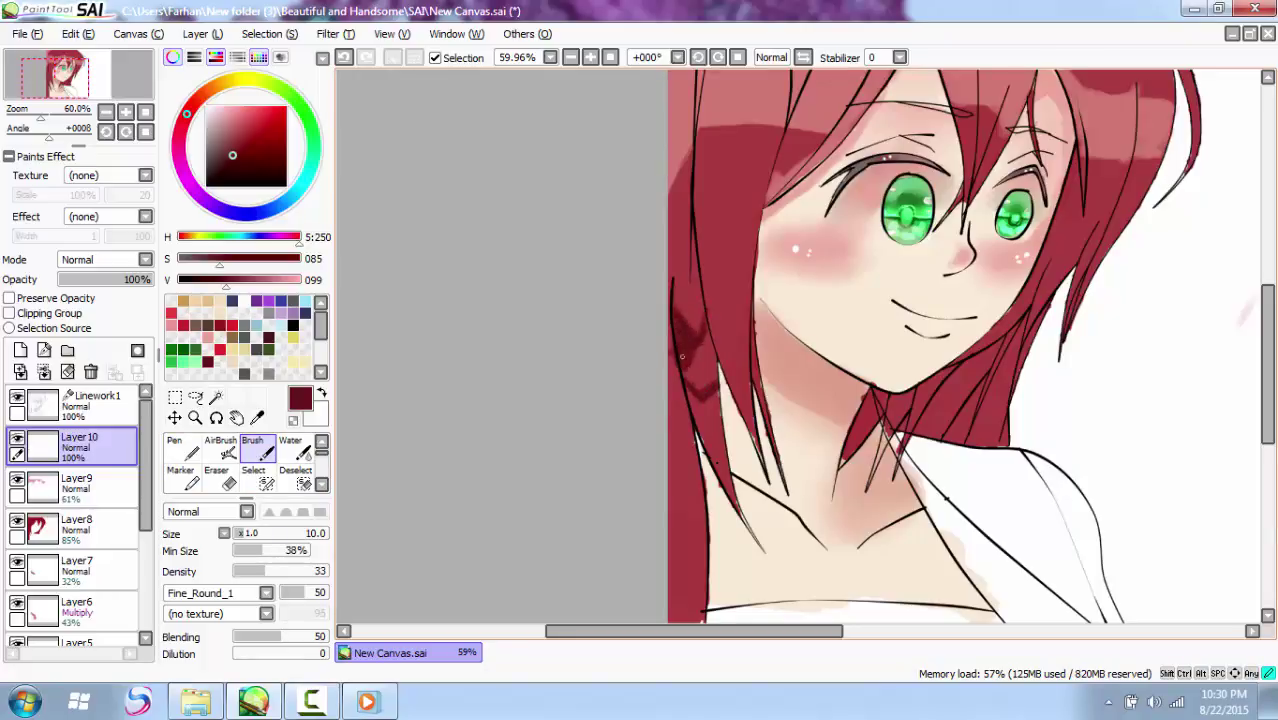
drag(682, 356, 710, 356)
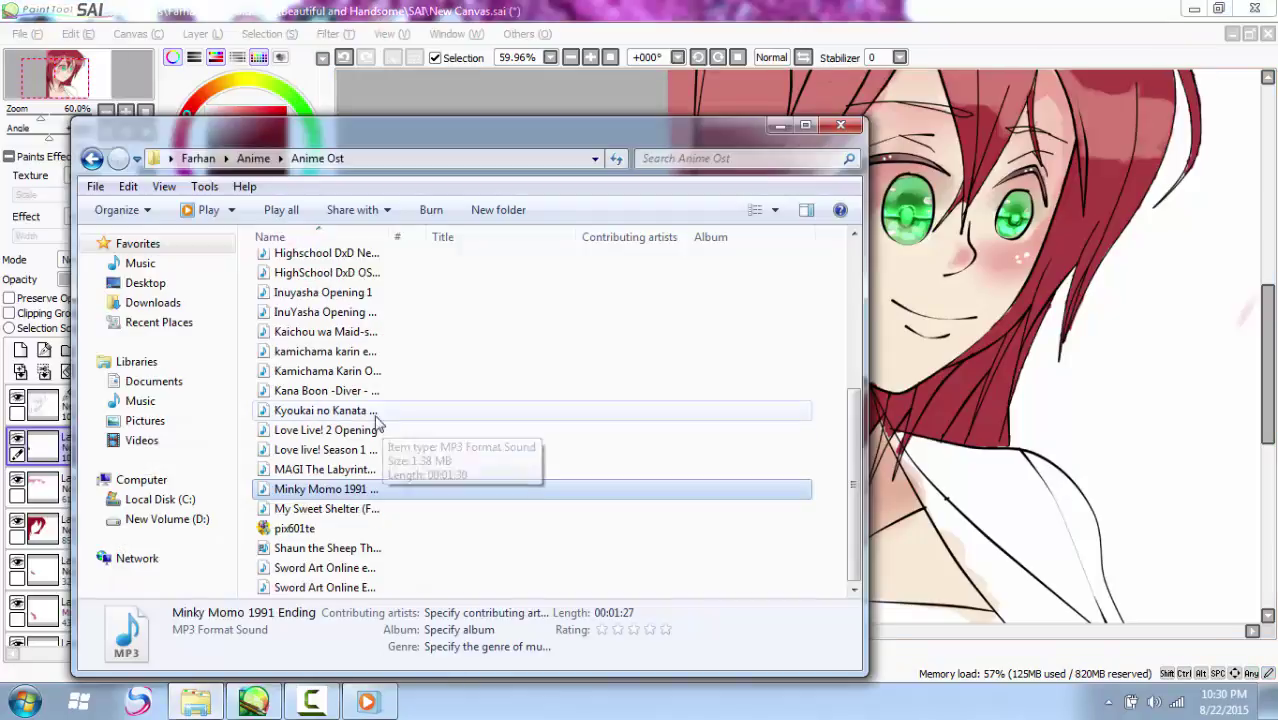
Step: Switch the background music to Kyoukai no Kanata Ending Full from the Anime Ost folder and return to the drawing
double_click(366, 490)
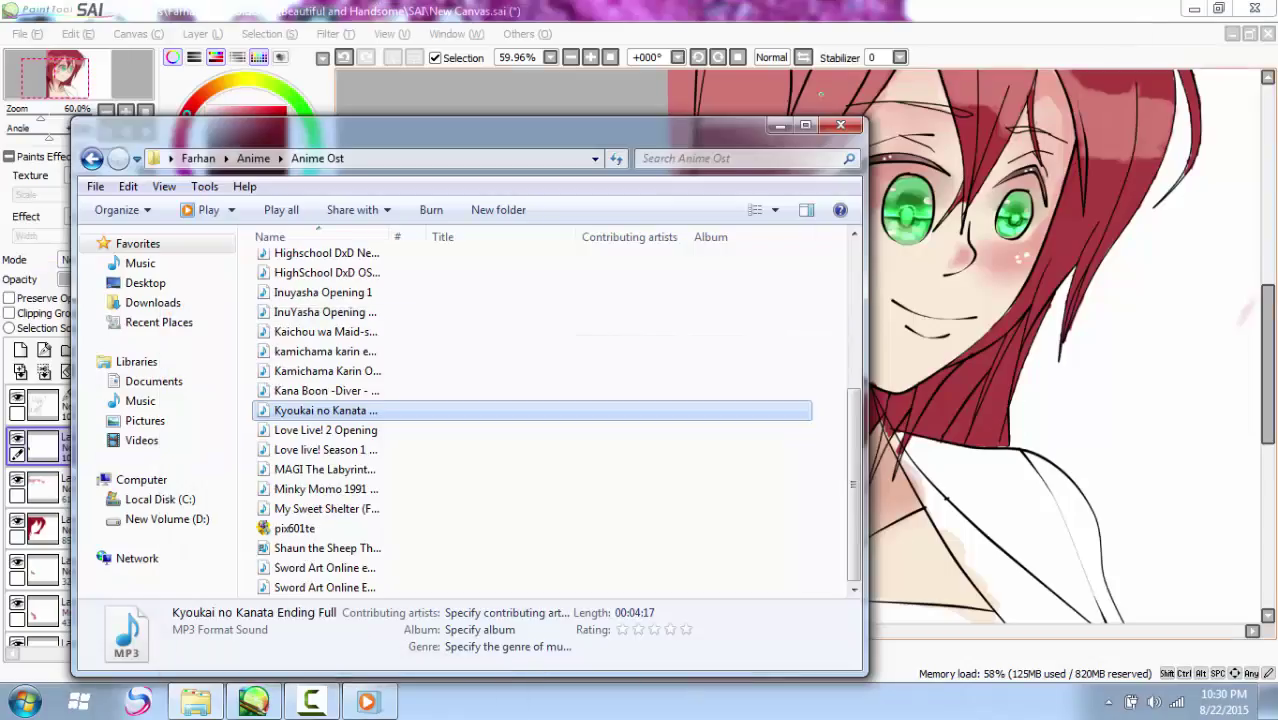
click(780, 125)
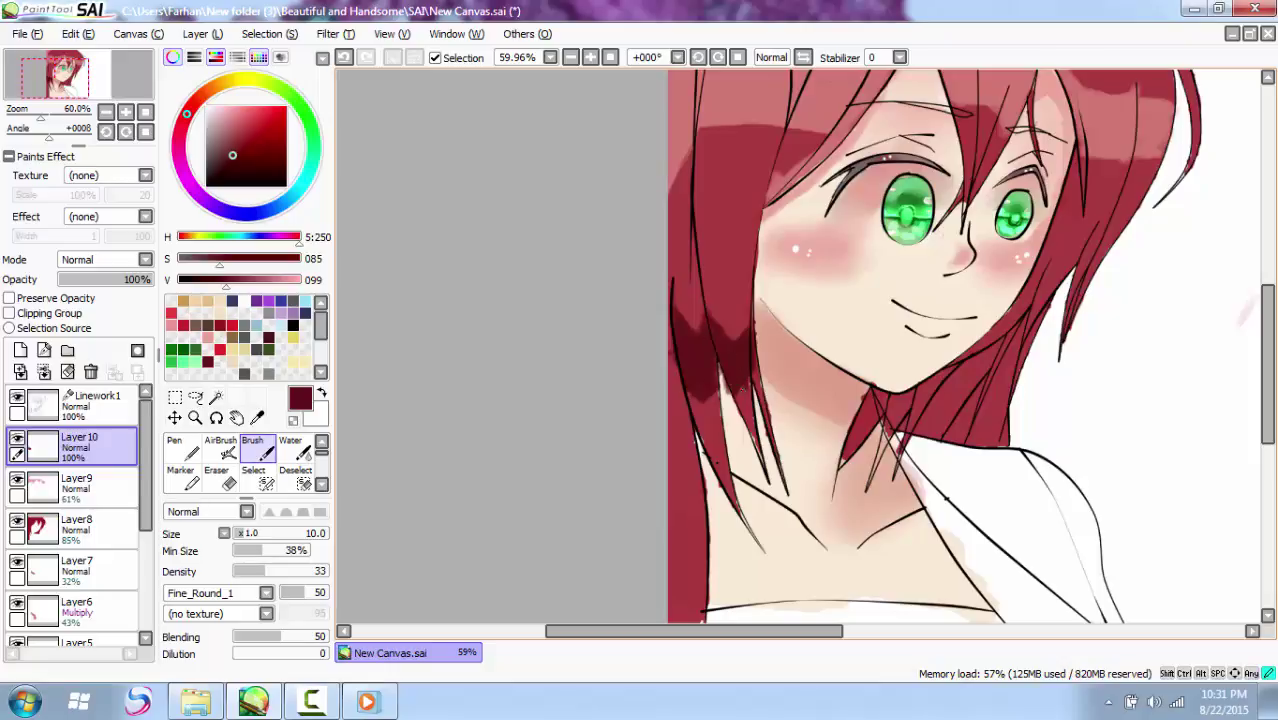
Step: Soften the dark maroon shading on the side lock with Blur at size 52
scroll(304, 484, down, 3)
click(300, 482)
drag(257, 536, 283, 534)
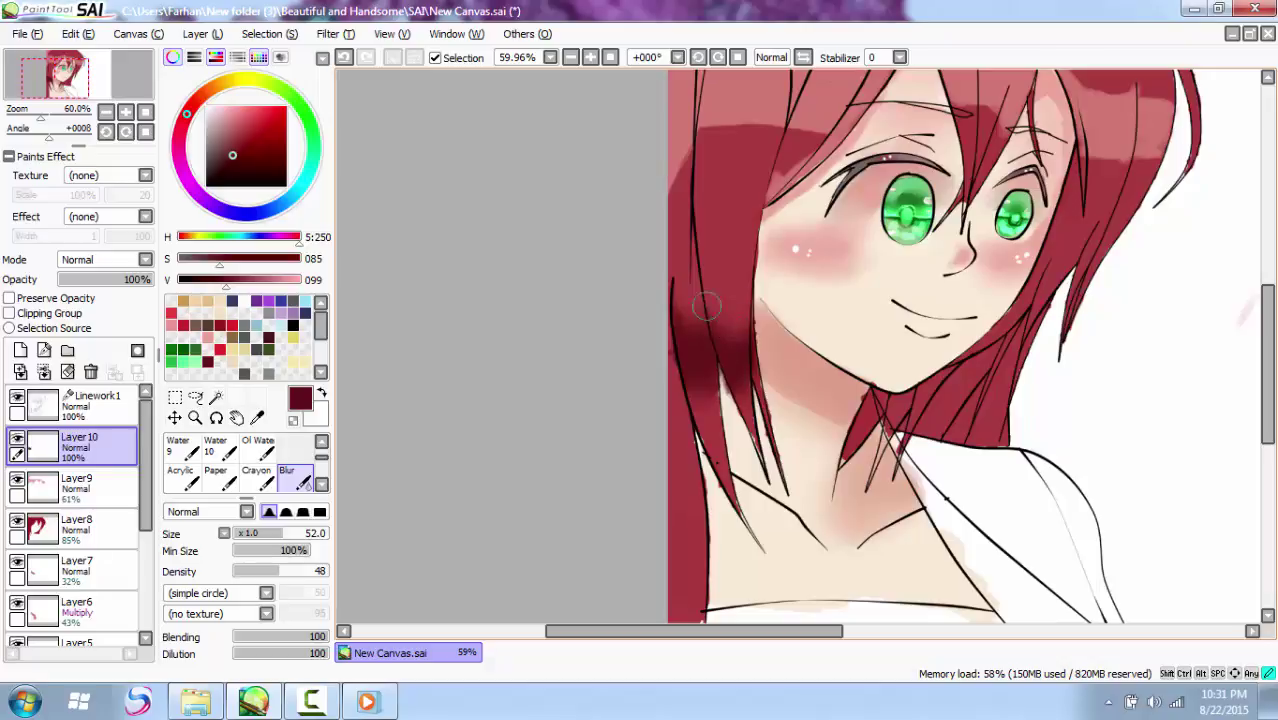
mouse_move(697, 352)
mouse_down()
mouse_move(697, 414)
mouse_move(738, 363)
mouse_up()
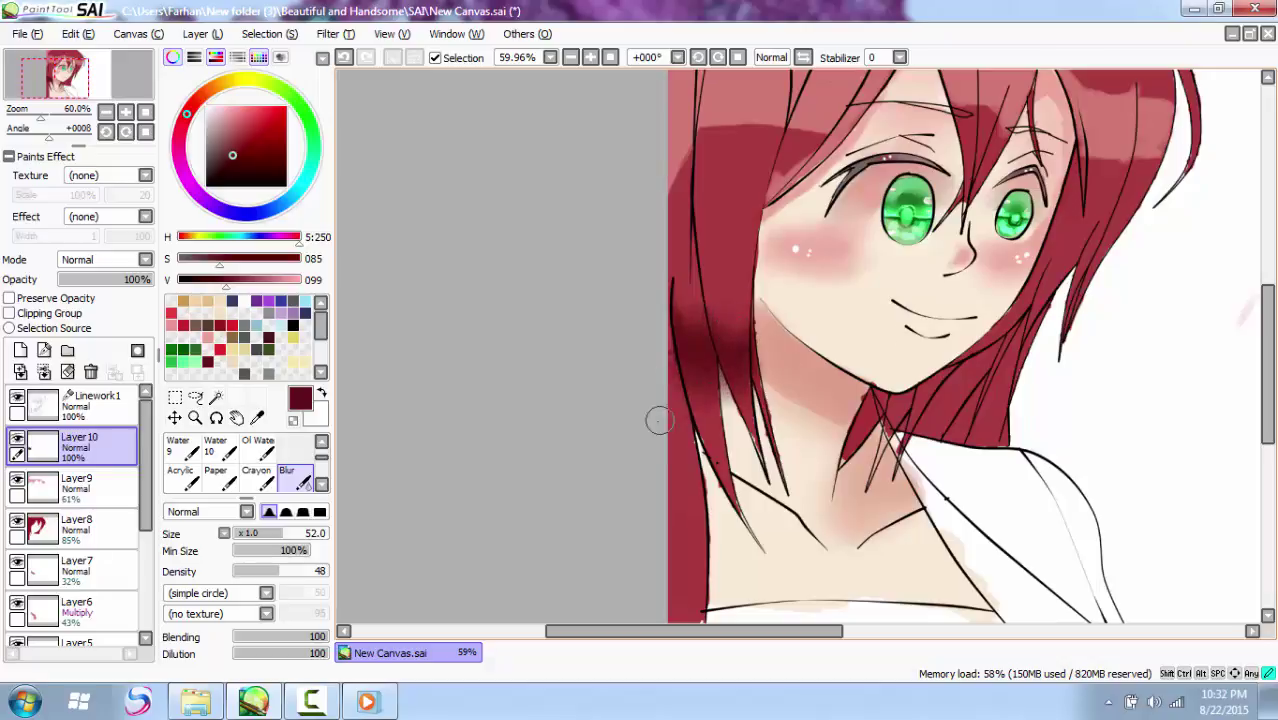
Step: Shade the hair under the chin and along the far jawline in dark maroon with Brush at sizes 36 and 23
click(321, 443)
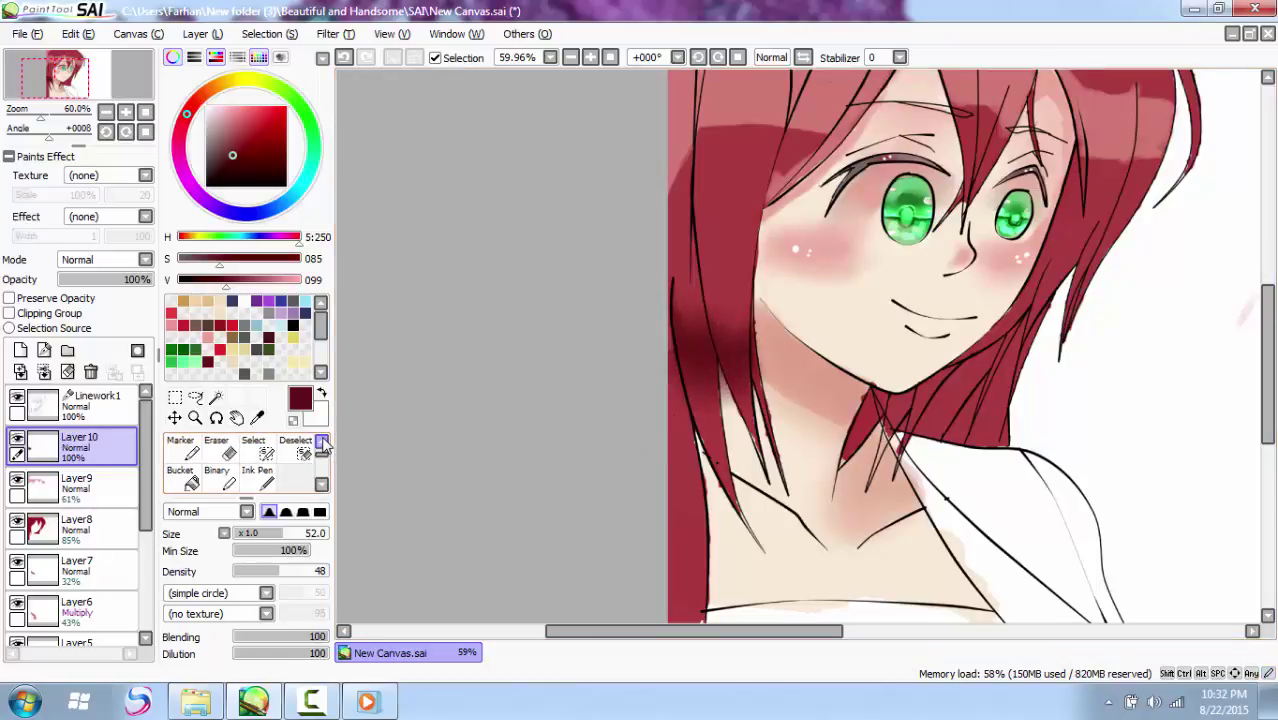
click(321, 443)
click(254, 450)
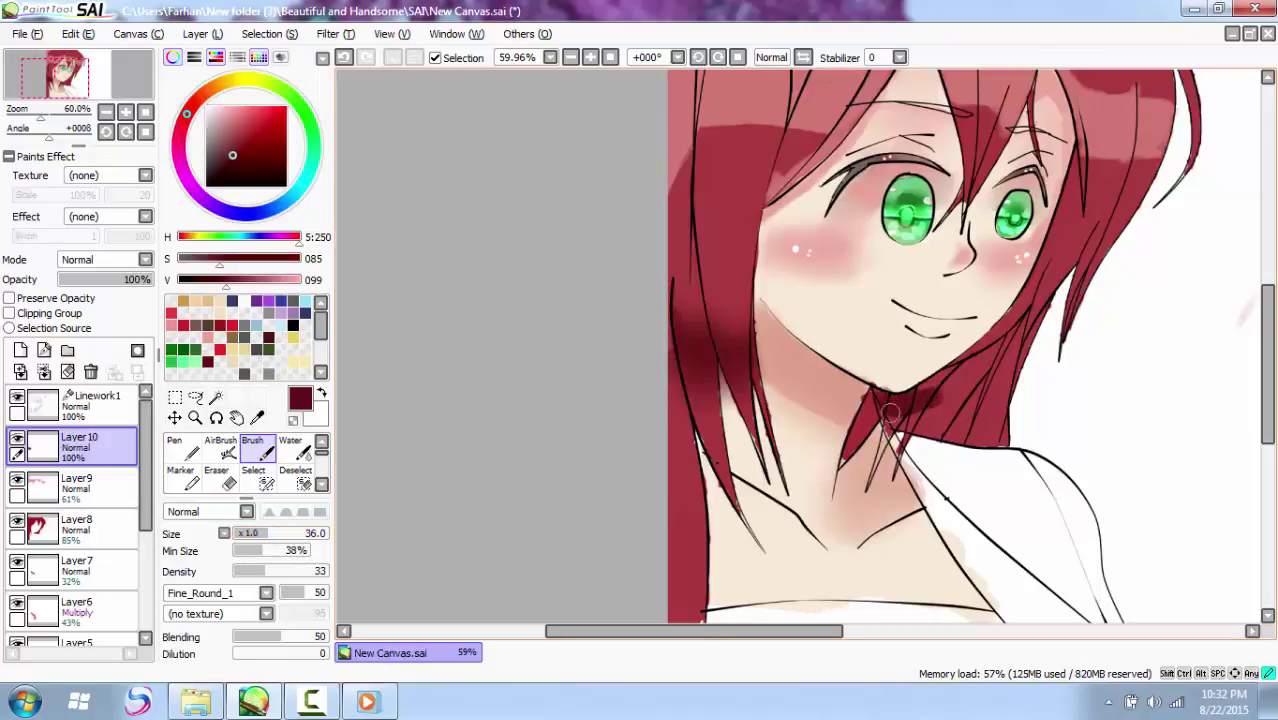
mouse_move(890, 412)
mouse_down()
mouse_move(921, 412)
mouse_move(917, 424)
mouse_move(983, 348)
mouse_move(953, 431)
mouse_move(964, 400)
mouse_move(946, 412)
mouse_move(930, 398)
mouse_move(764, 372)
mouse_move(977, 392)
mouse_move(956, 435)
mouse_move(993, 349)
mouse_up()
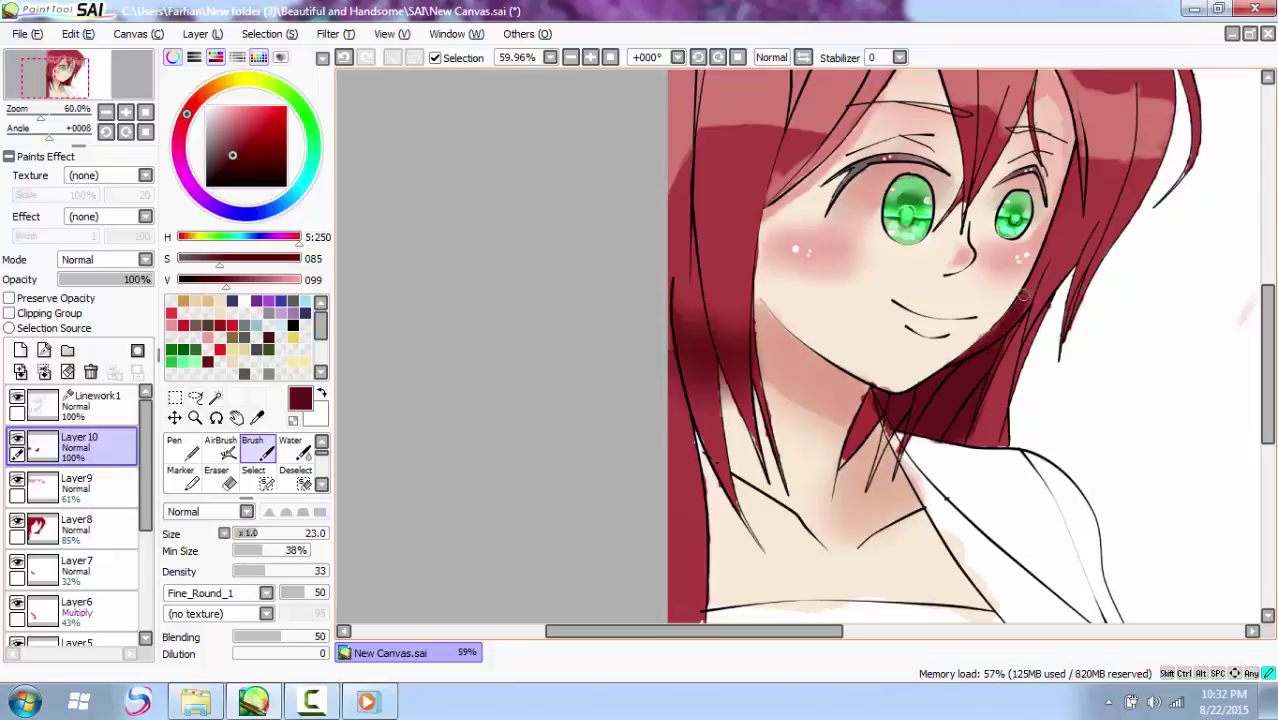
drag(1024, 296, 996, 345)
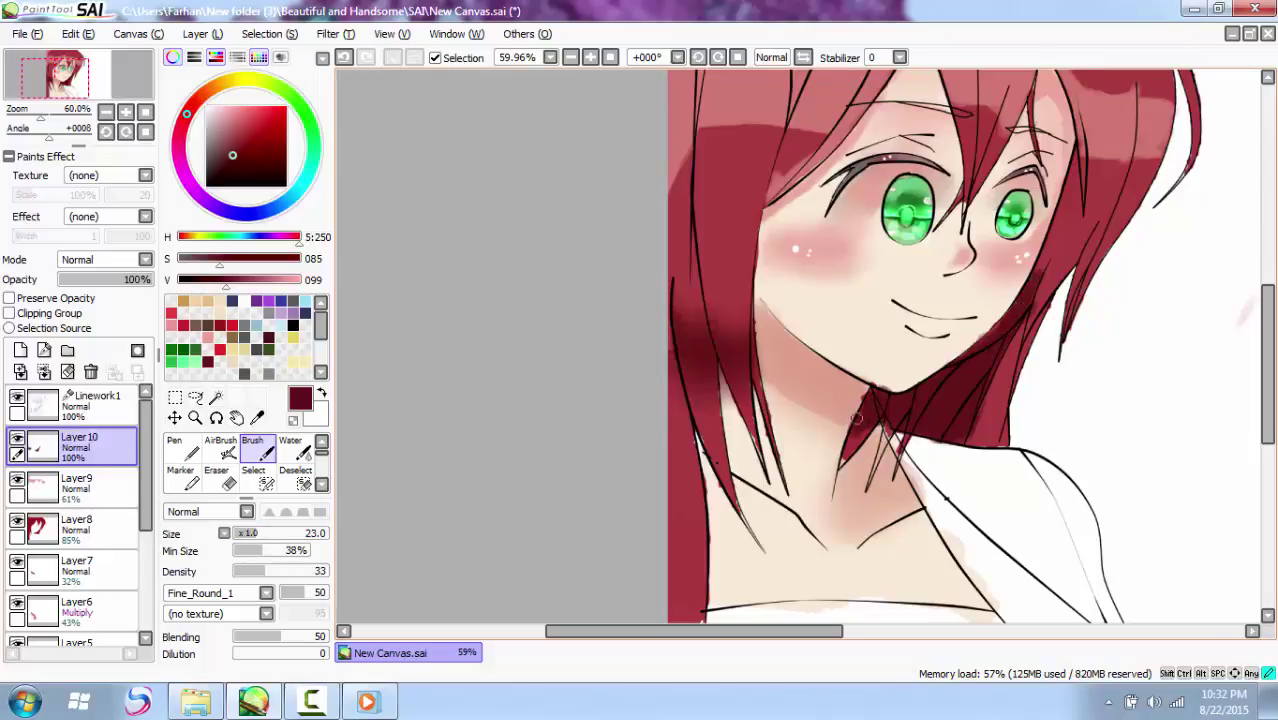
Step: Clean up the dark maroon hair shading under the chin with Eraser and Brush at size 23, and soften it with Blur at size 52
click(222, 478)
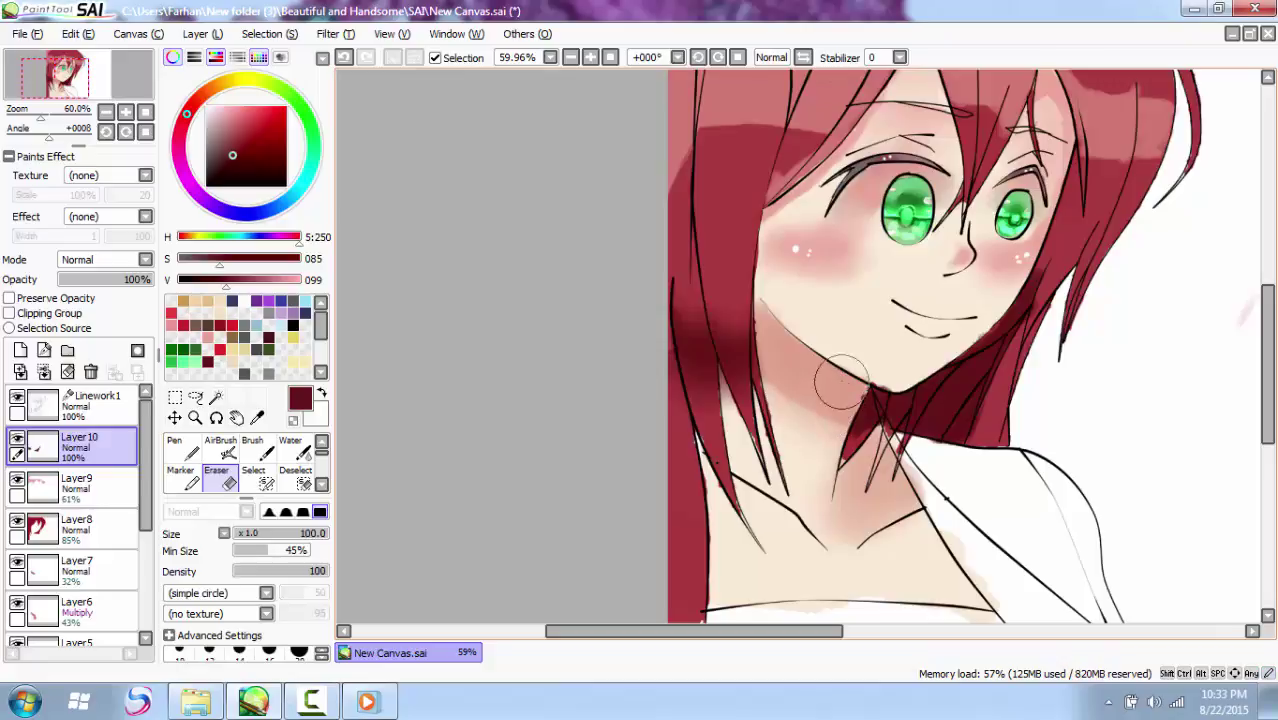
click(257, 453)
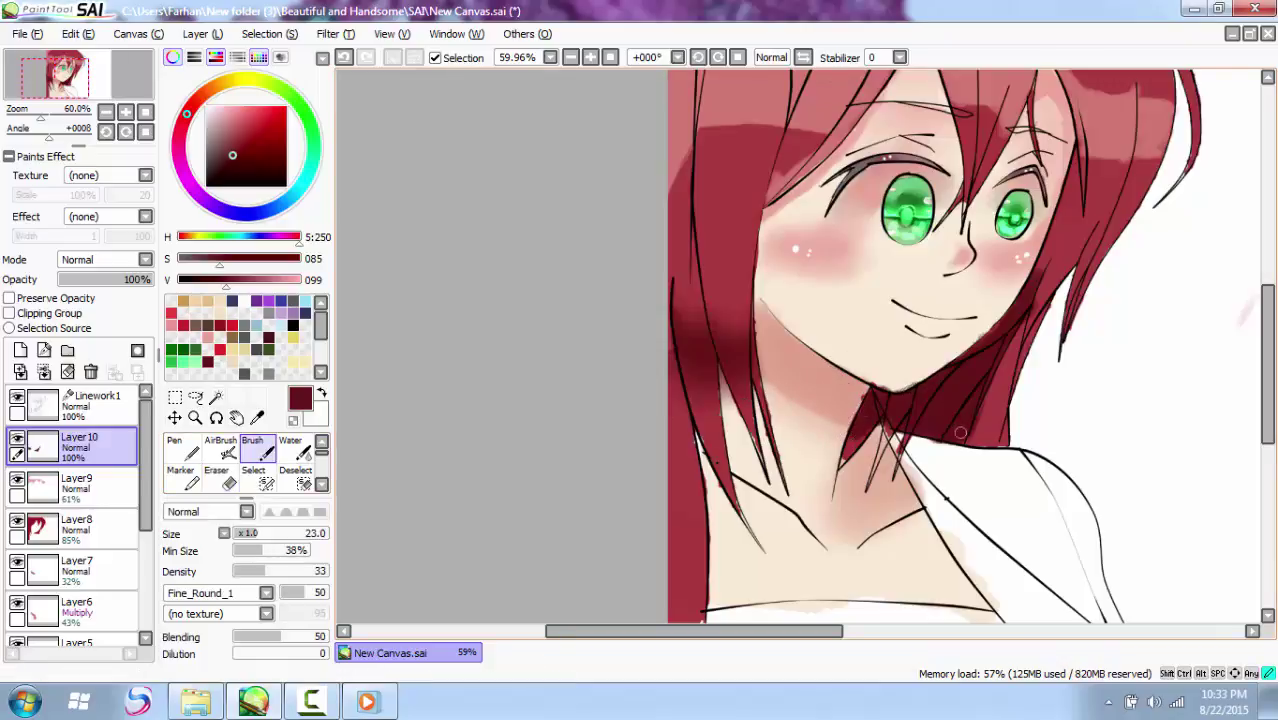
scroll(280, 470, down, 2)
click(288, 478)
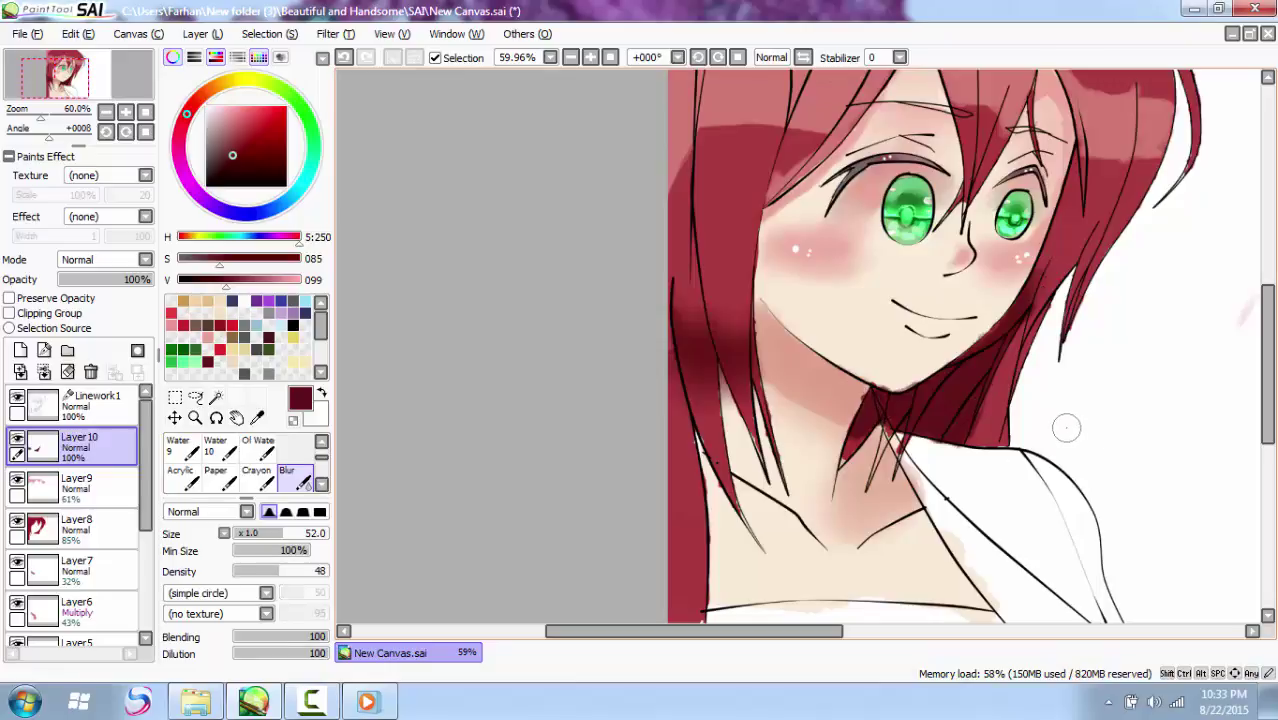
Step: Touch up the pink hair highlights on Layer9 across the bangs and the loose outer strand with Brush at sizes 42 and 17
scroll(1246, 320, up, 3)
click(109, 486)
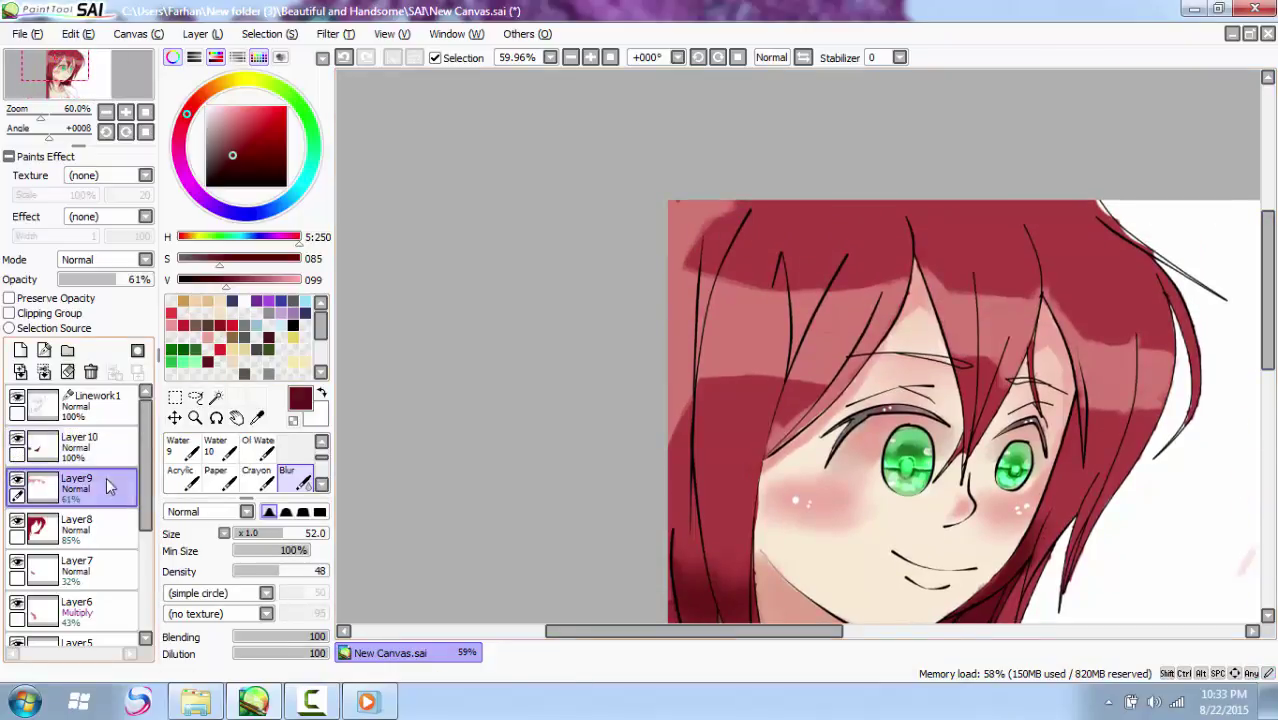
drag(321, 459, 322, 440)
click(172, 336)
click(257, 449)
click(274, 537)
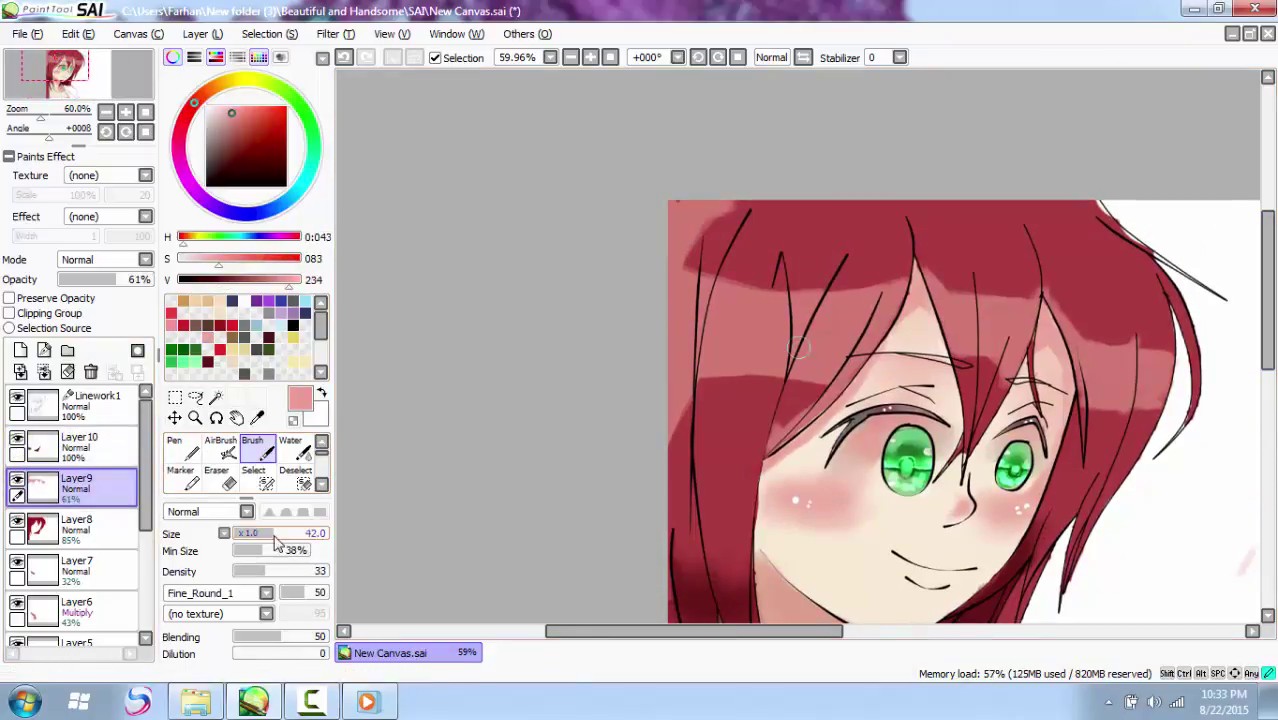
drag(970, 297, 970, 347)
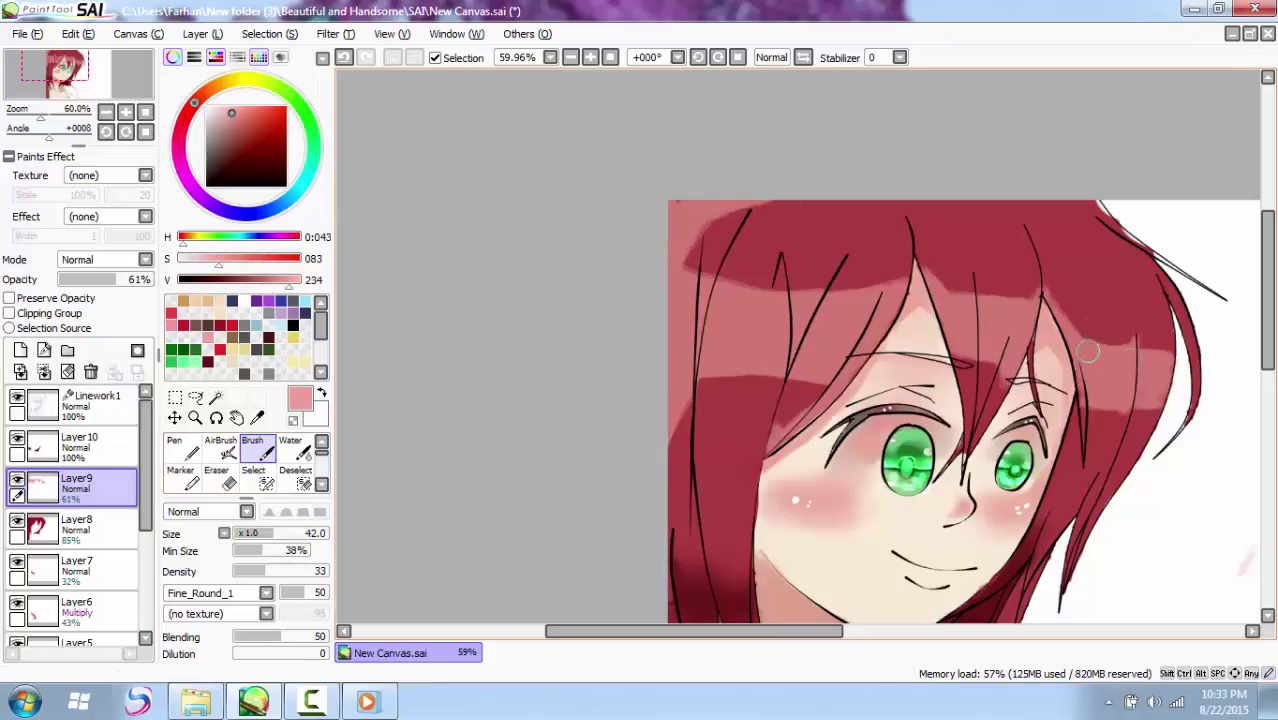
click(251, 535)
drag(1188, 351, 1191, 357)
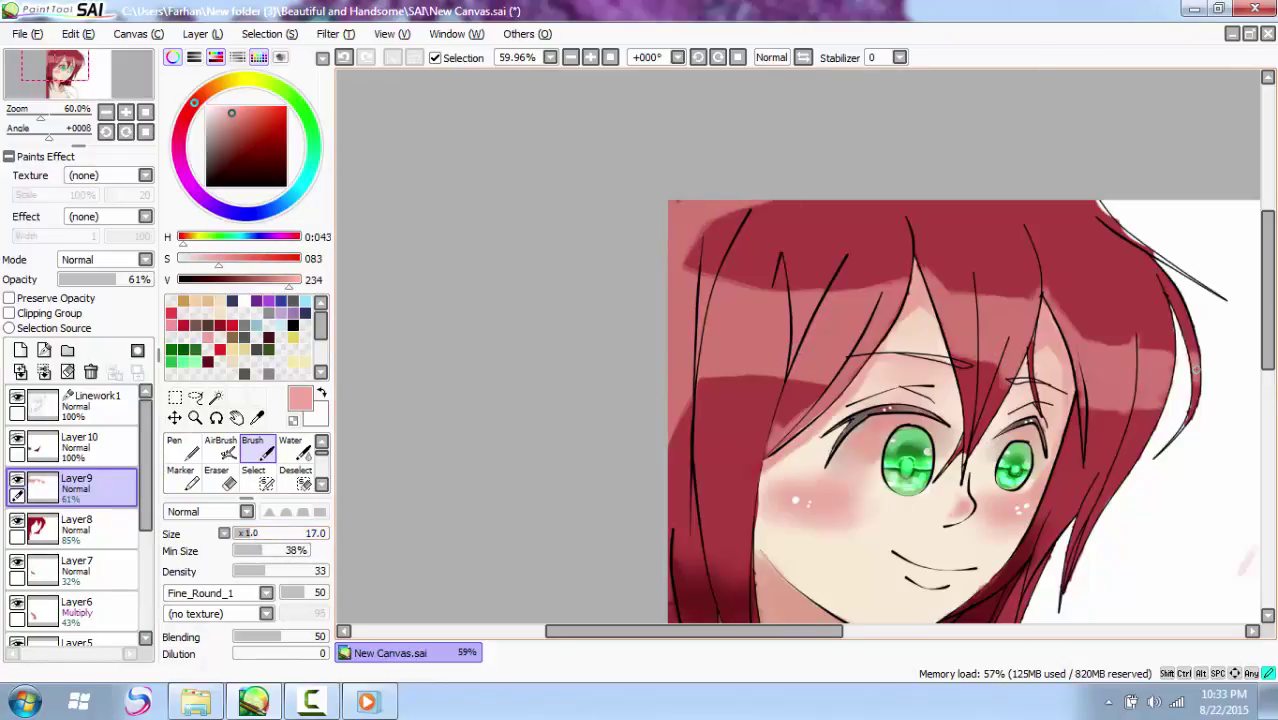
Step: Try the Overlay, Shade, Lumi & Shade and Multiply blending modes on the highlight layer Layer9
click(110, 259)
click(106, 312)
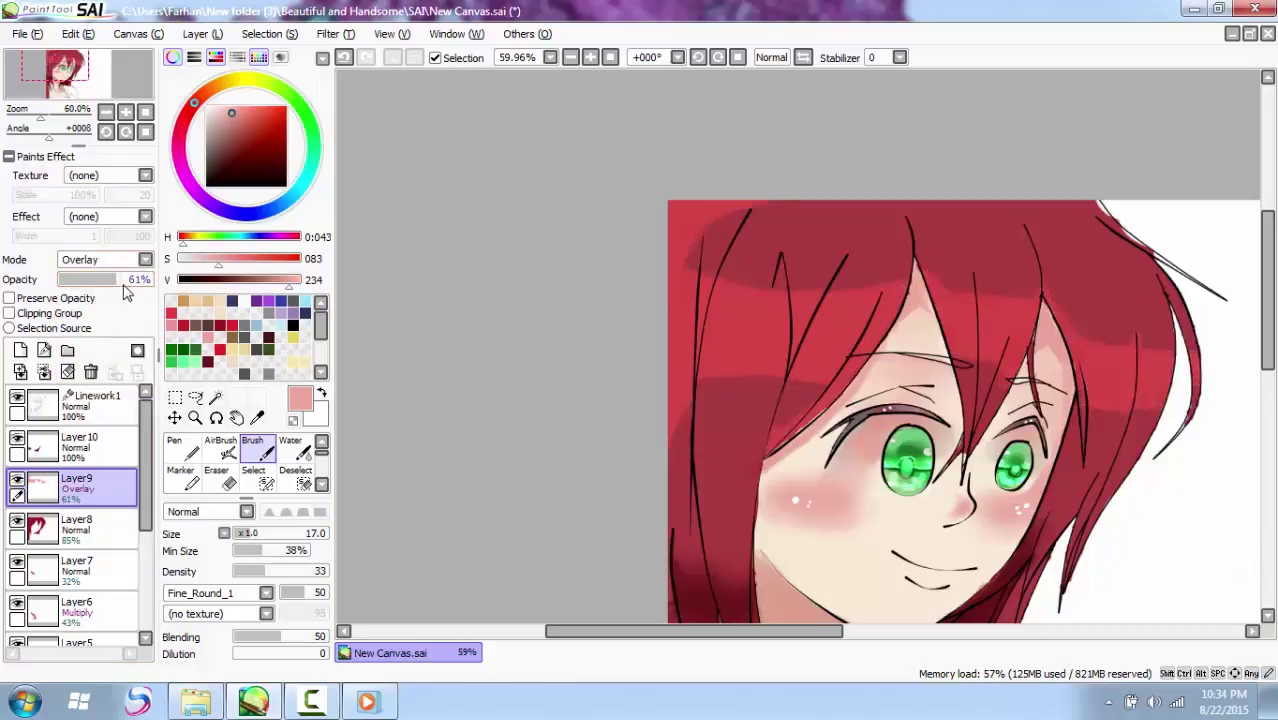
click(140, 260)
click(100, 340)
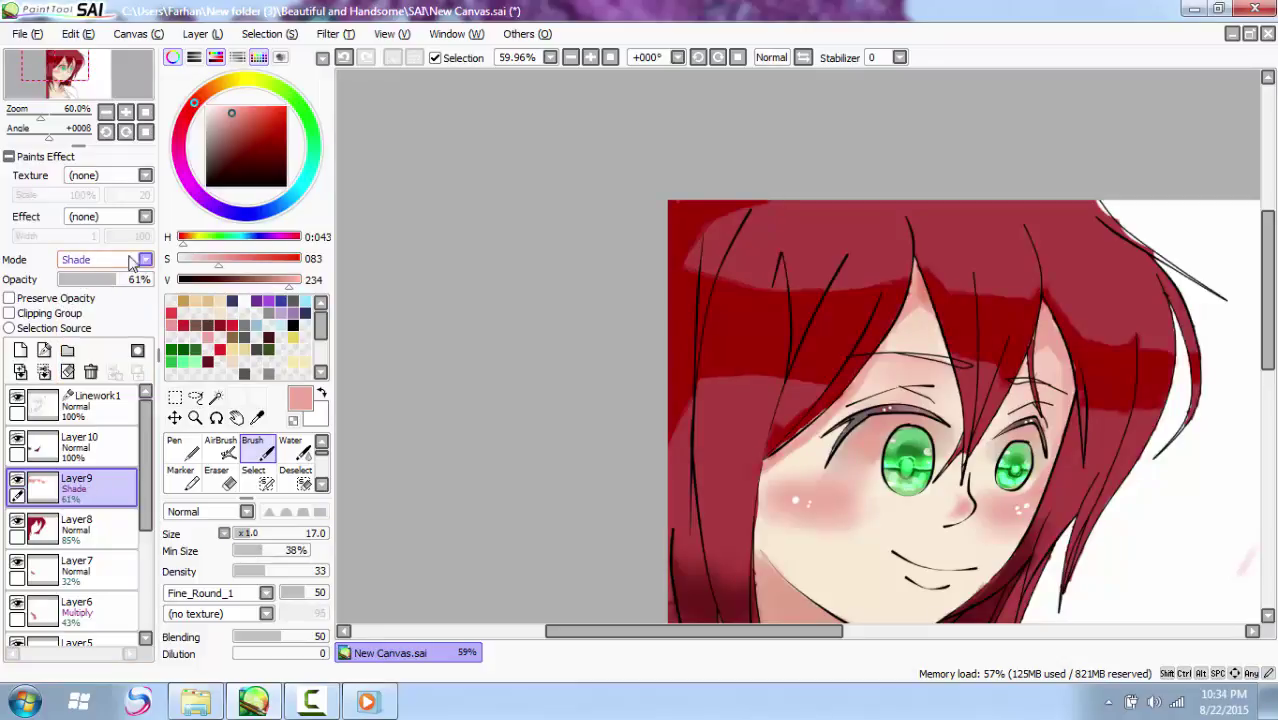
click(138, 262)
click(100, 354)
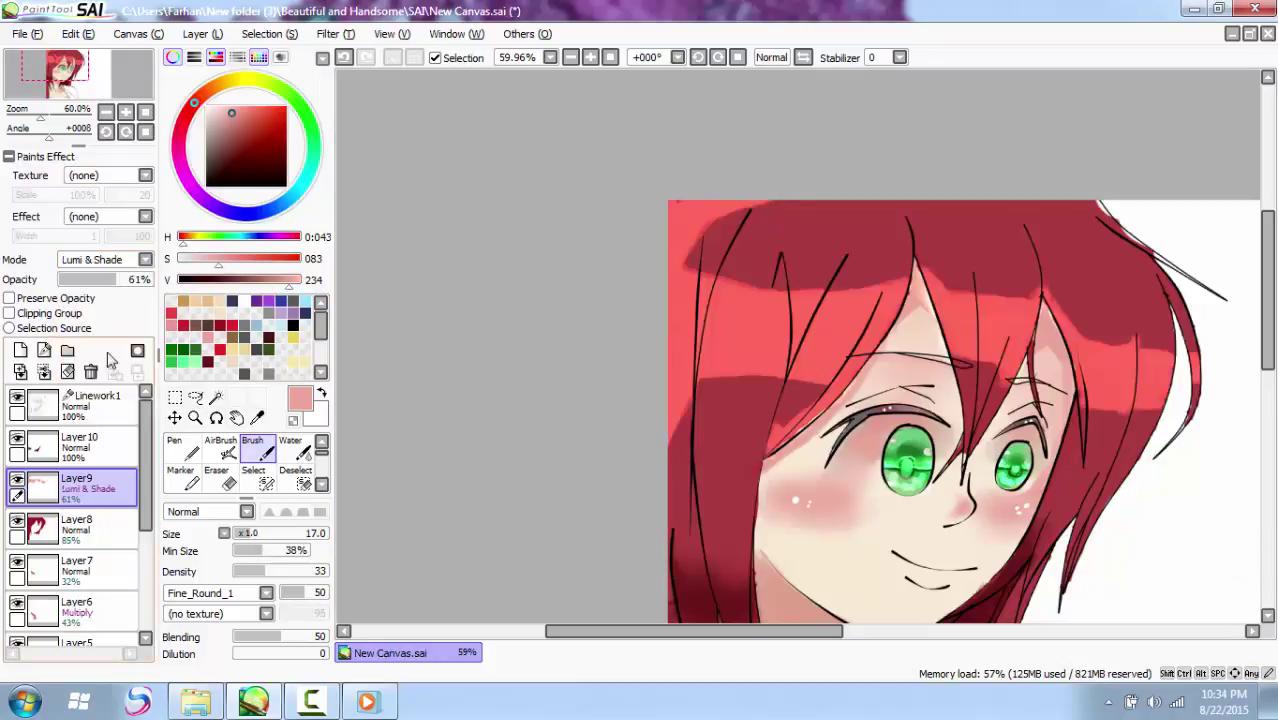
click(138, 263)
click(106, 296)
Step: Return Layer9 to Normal blending mode, try the Fringe effect on it and set the effect back to none
click(145, 217)
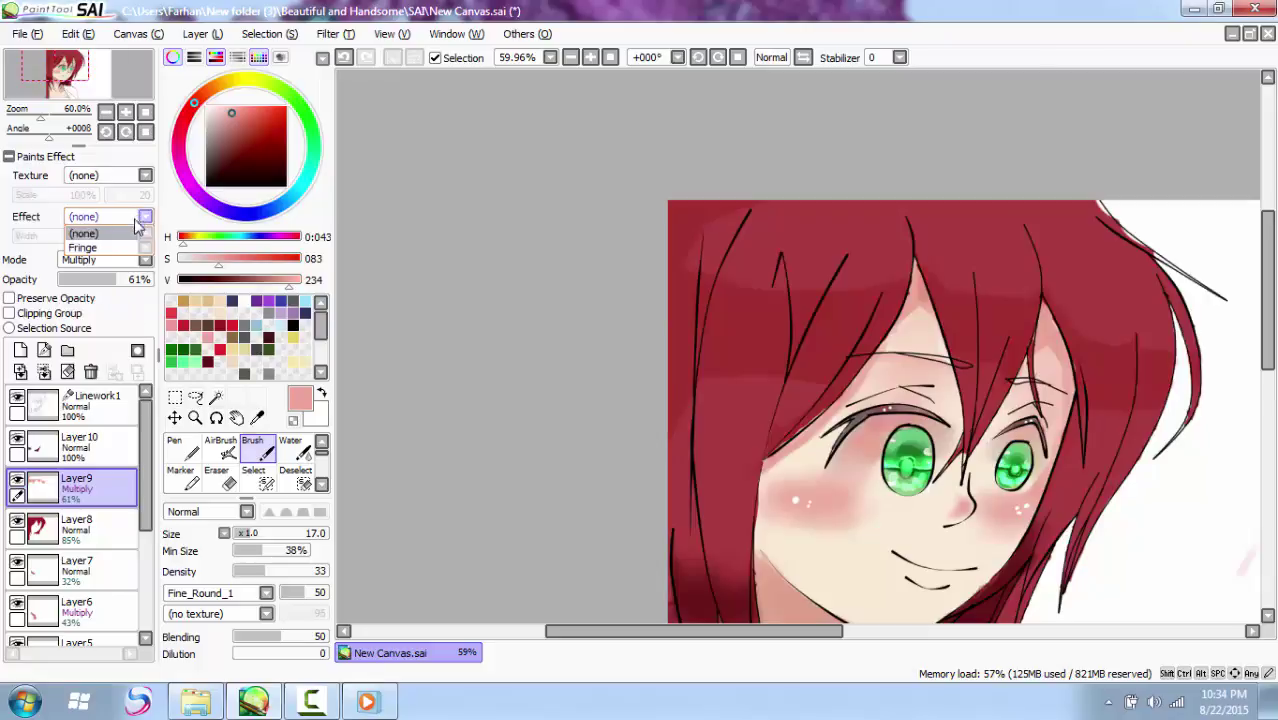
click(142, 260)
click(130, 217)
click(112, 248)
click(67, 238)
drag(67, 238, 3, 248)
click(108, 178)
click(104, 261)
click(100, 278)
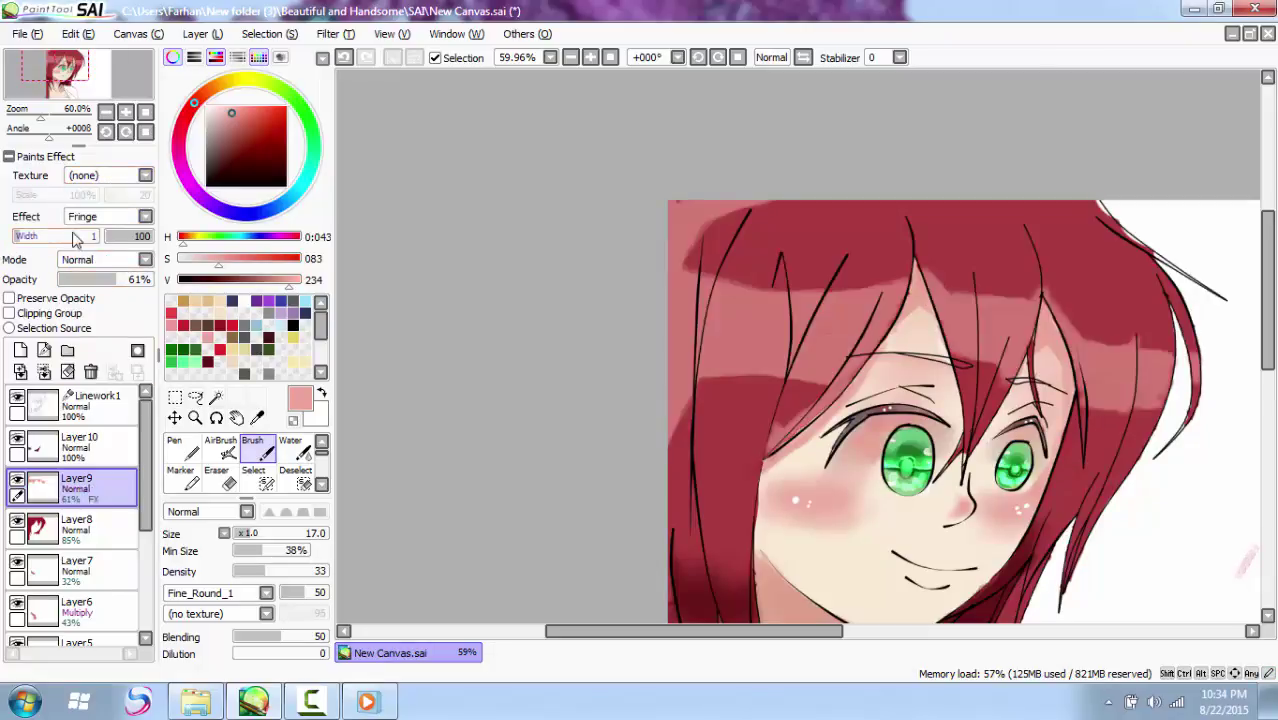
click(145, 216)
click(75, 228)
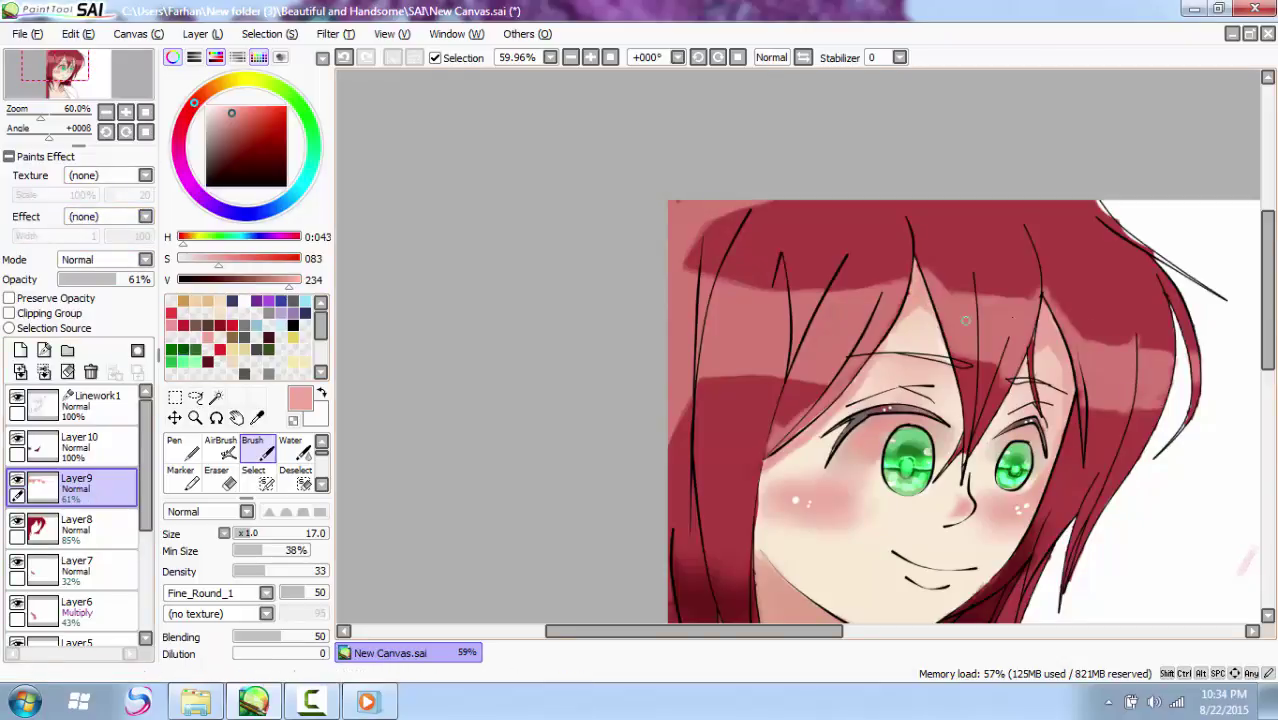
Step: Fill in the upper eyelashes of both eyes in black on Layer10 with Brush at size 11
scroll(1238, 419, down, 4)
scroll(1243, 374, up, 2)
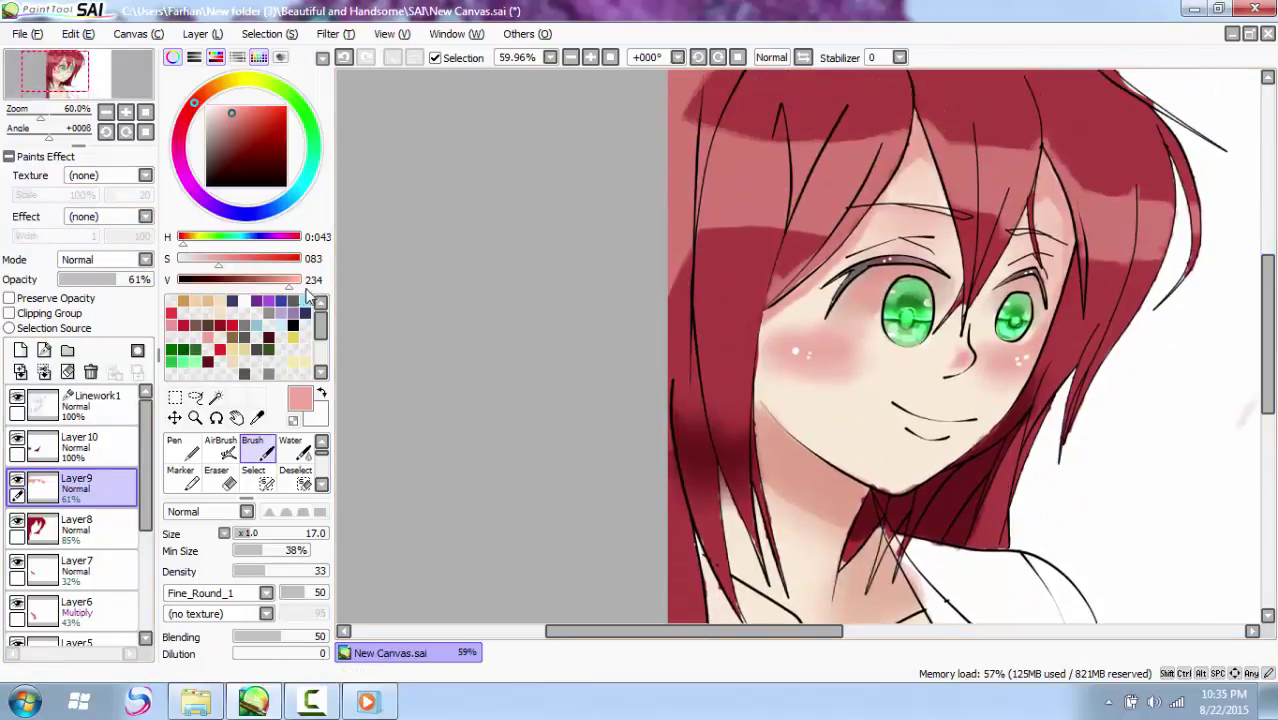
click(293, 325)
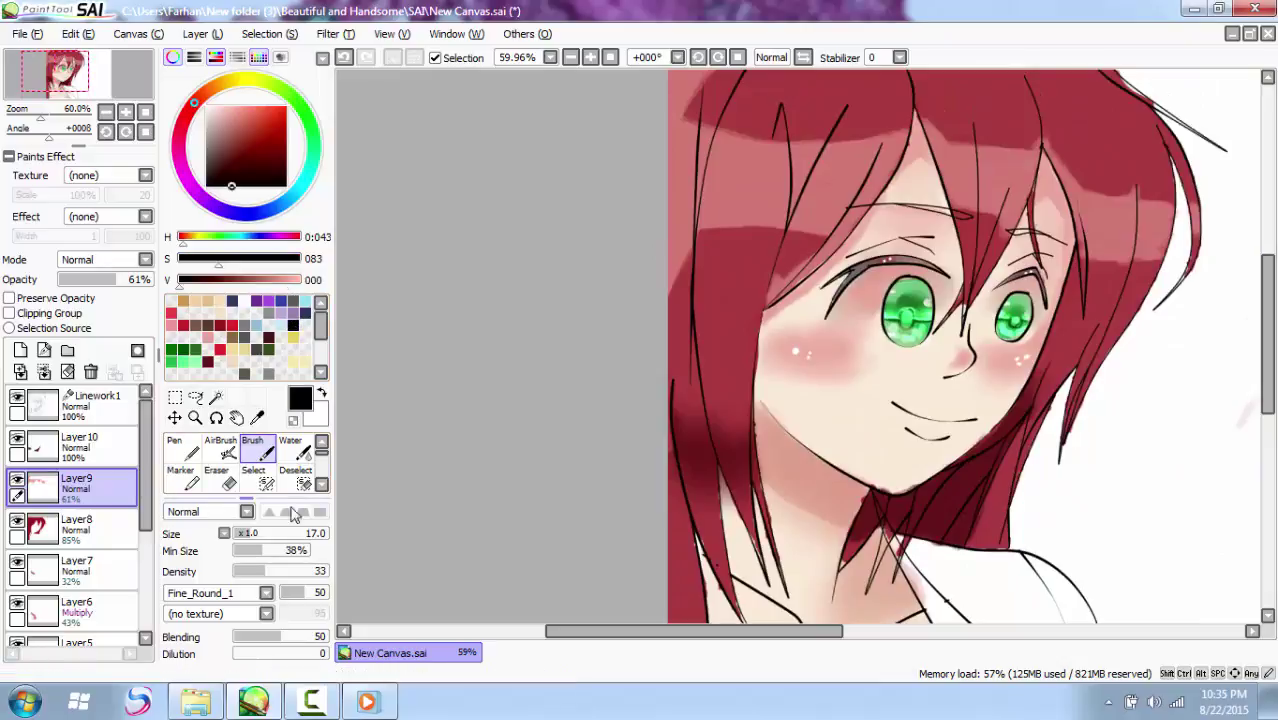
click(245, 533)
click(75, 440)
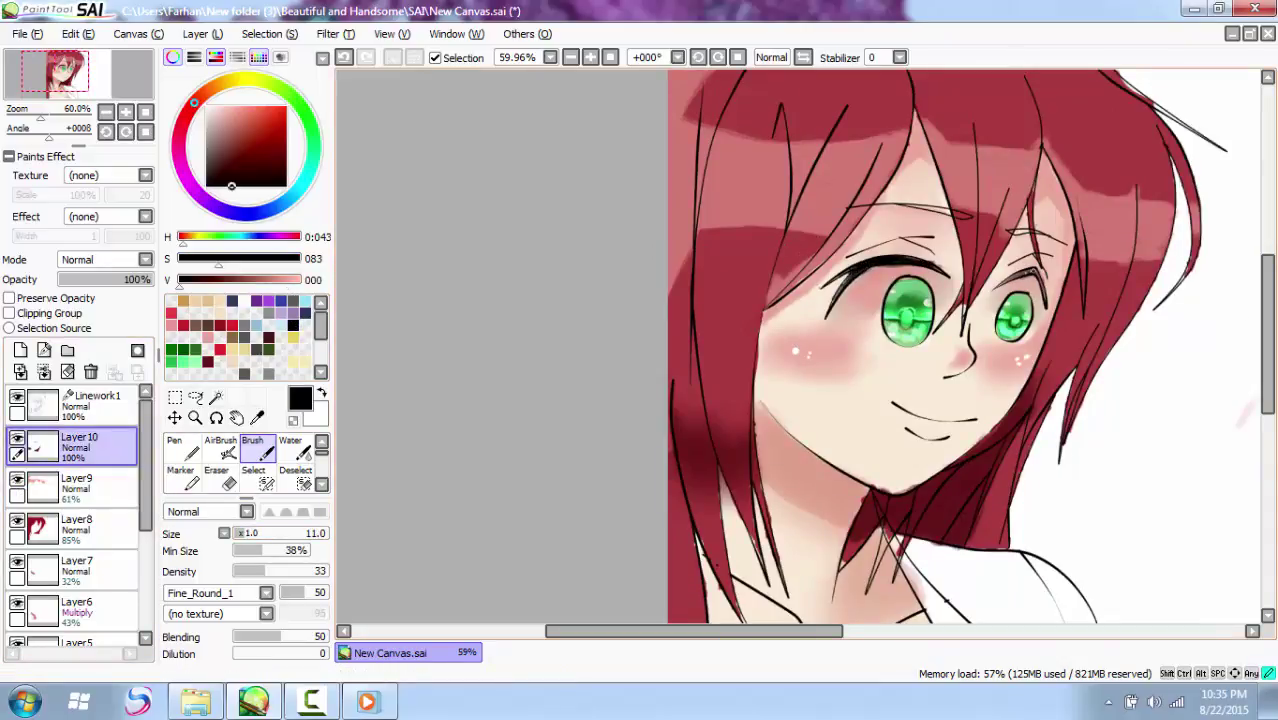
key(e)
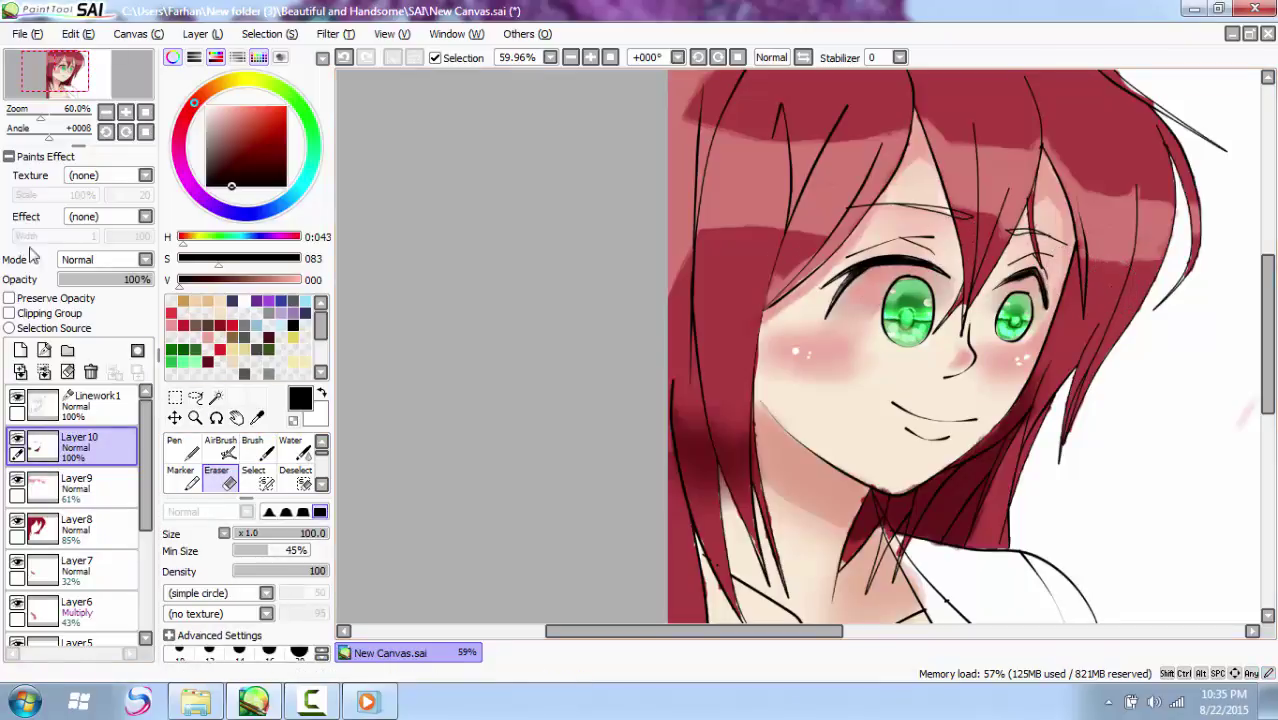
Step: Tint the near eye's upper lash dark maroon on a new layer with Brush size 11, blur it at size 12 and set opacity to 100%
click(208, 362)
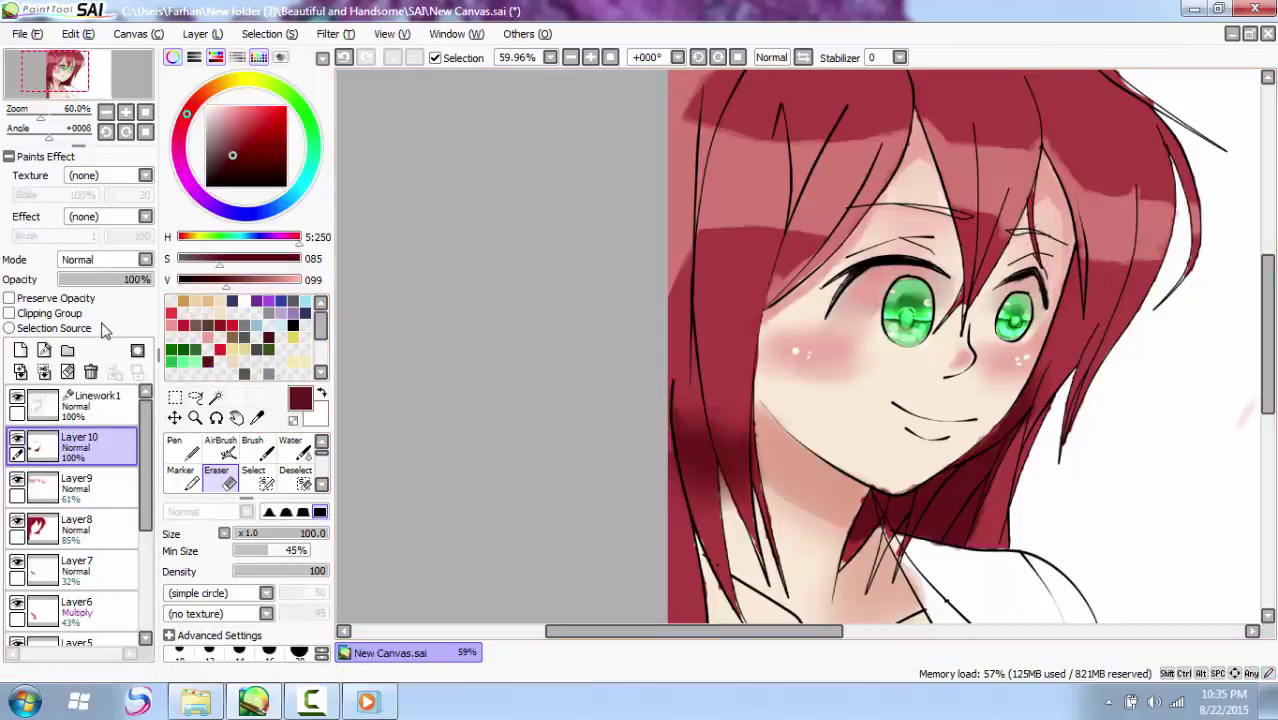
click(20, 350)
click(122, 280)
drag(46, 118, 54, 118)
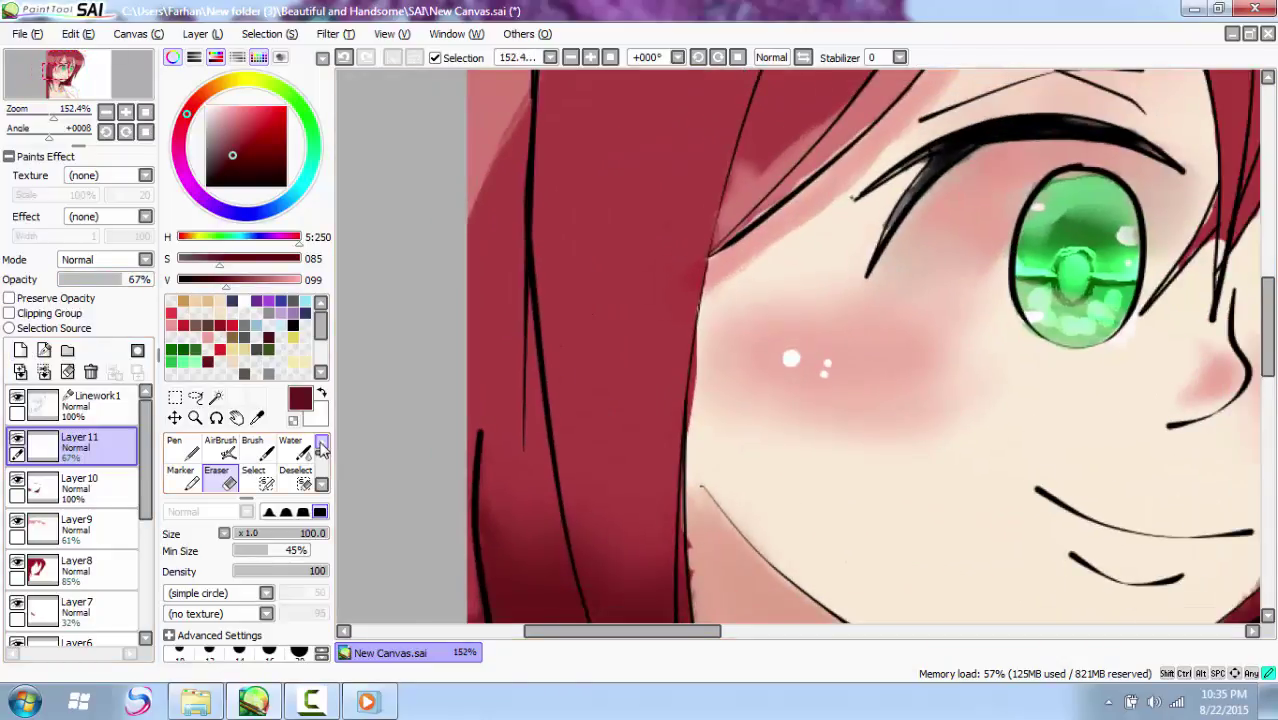
click(258, 449)
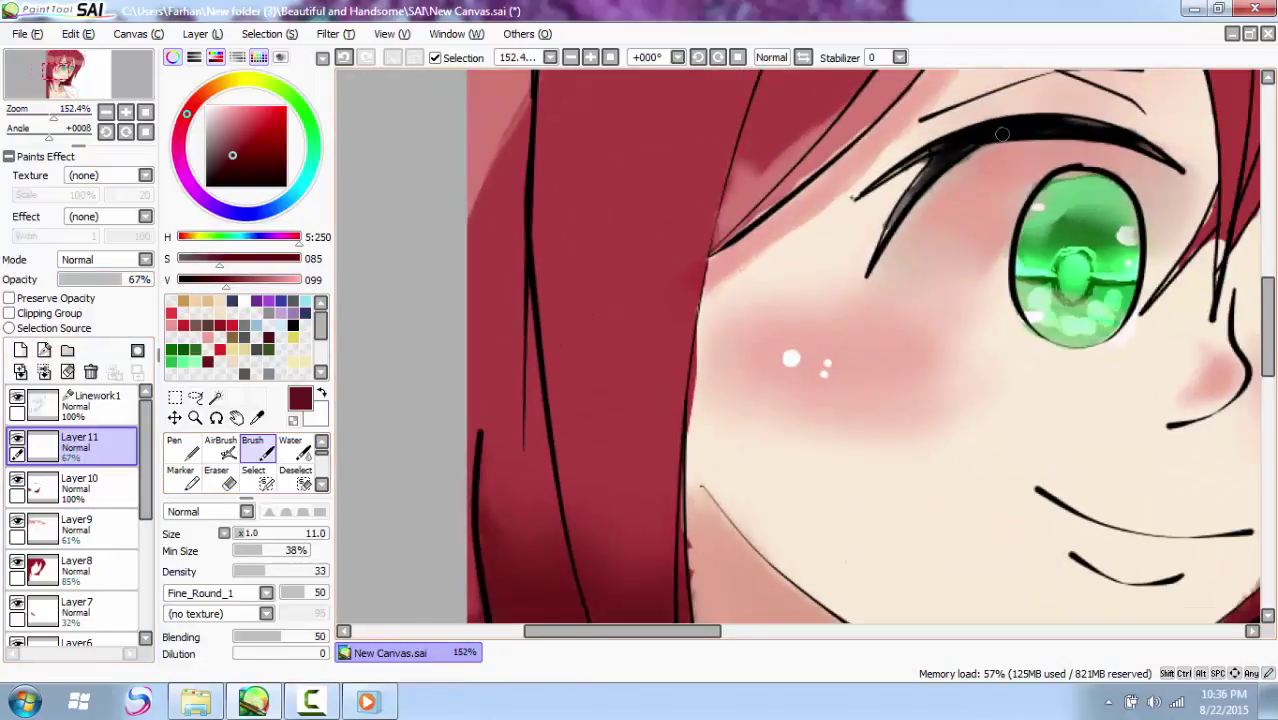
mouse_move(1085, 130)
mouse_down()
mouse_move(963, 135)
mouse_move(1041, 129)
mouse_up()
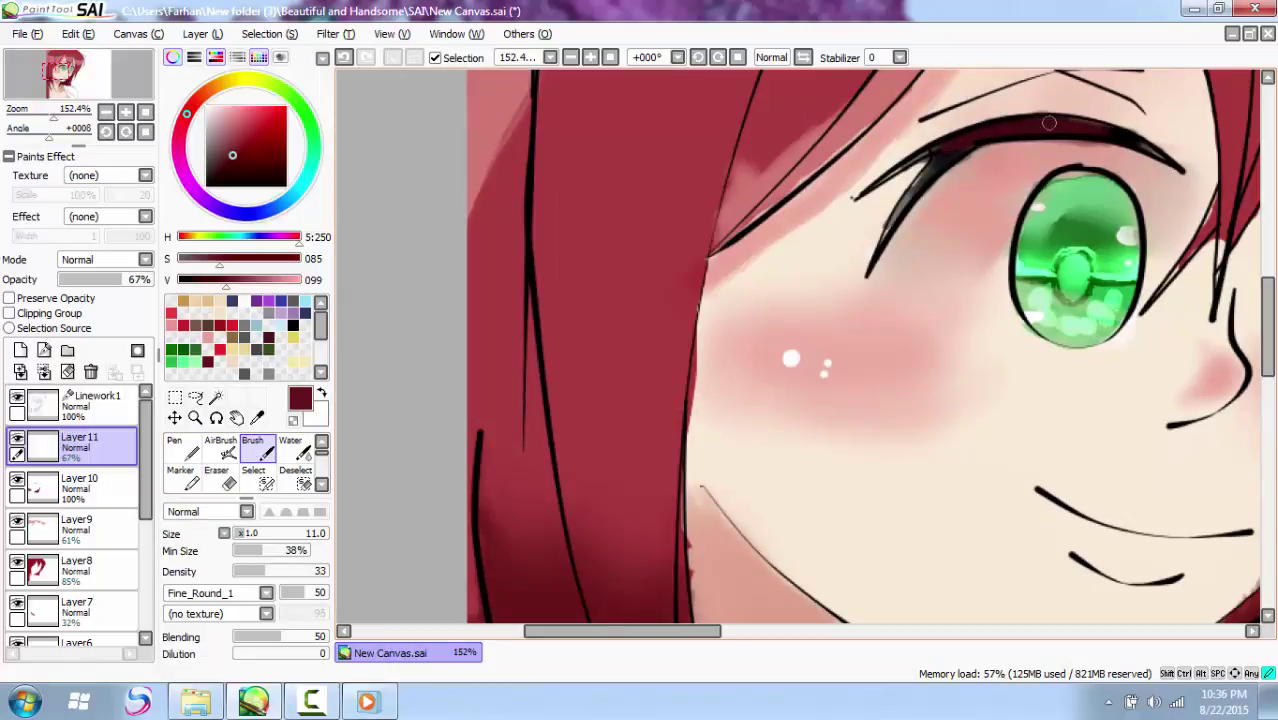
scroll(300, 455, down, 2)
click(292, 477)
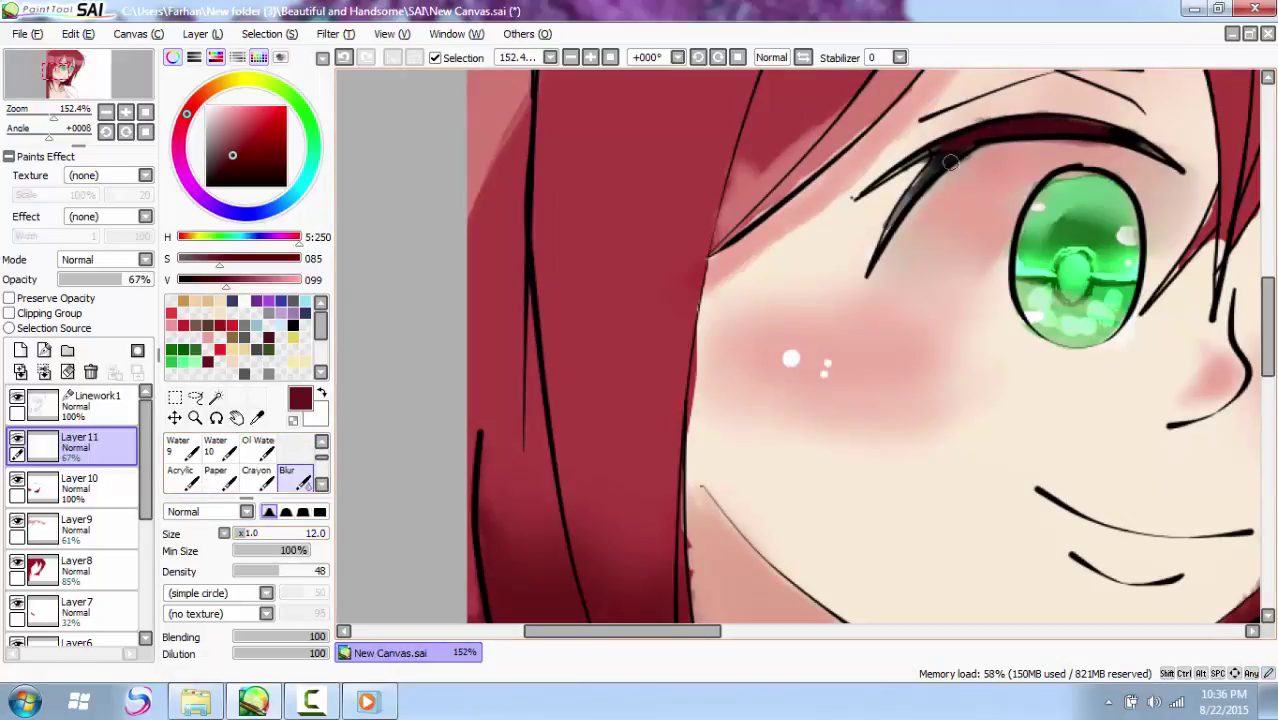
mouse_move(118, 279)
mouse_down()
mouse_move(105, 279)
mouse_move(165, 279)
mouse_up()
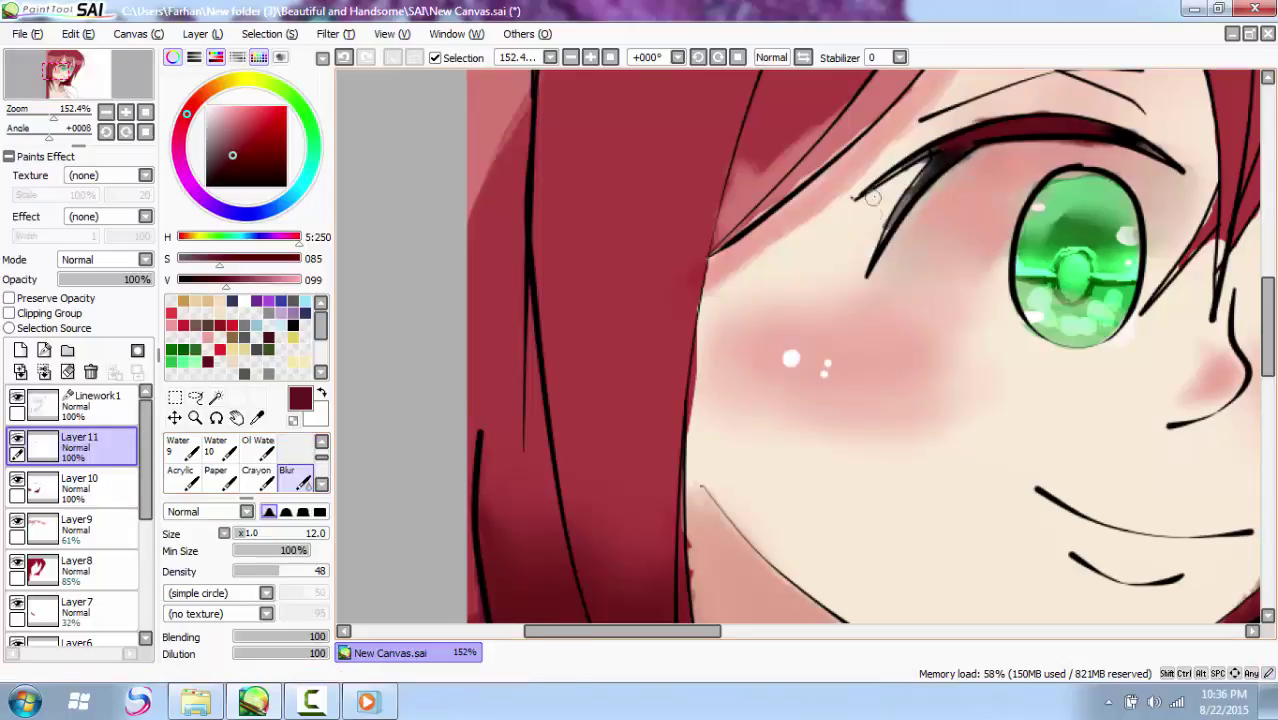
Step: Add two small white highlight dots on the near eye's upper lash with Ink Pen at size 7
key(x)
scroll(330, 475, up, 2)
click(258, 477)
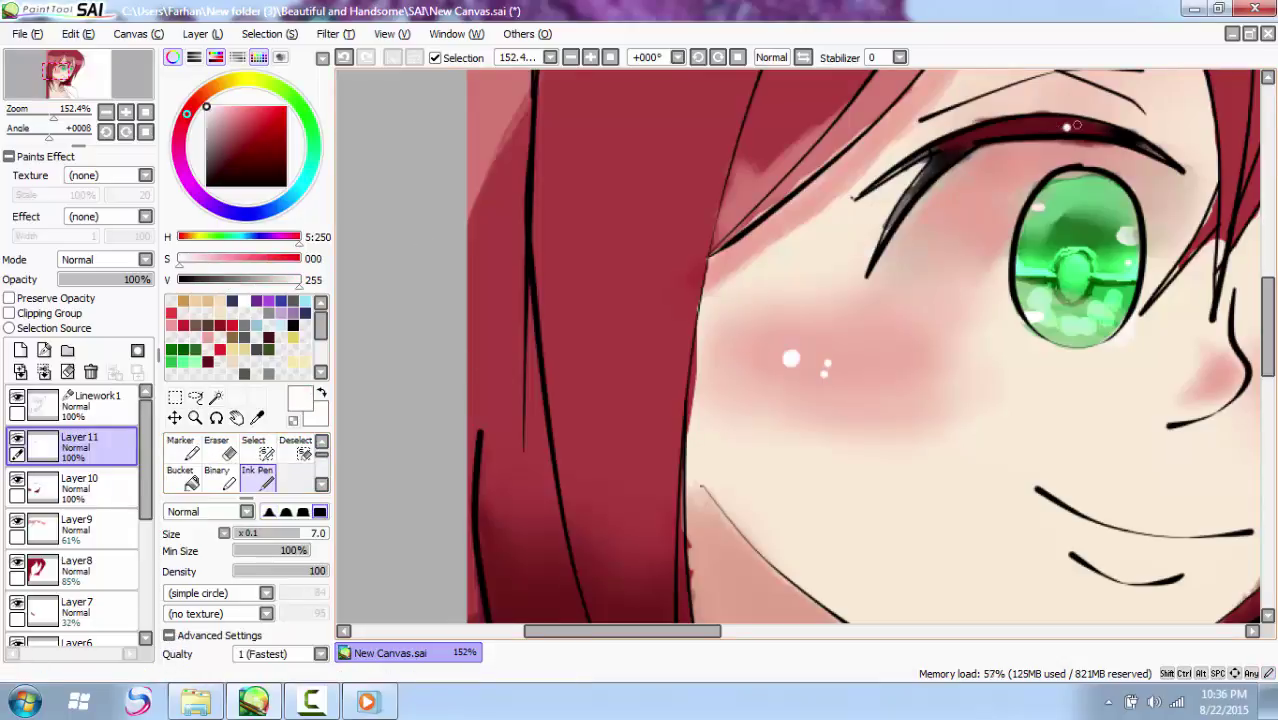
Step: Tint the far eye's upper lash dark maroon with Brush at size 11, then blend it with Blur and tidy its edges with Eraser at size 19
drag(656, 631, 770, 631)
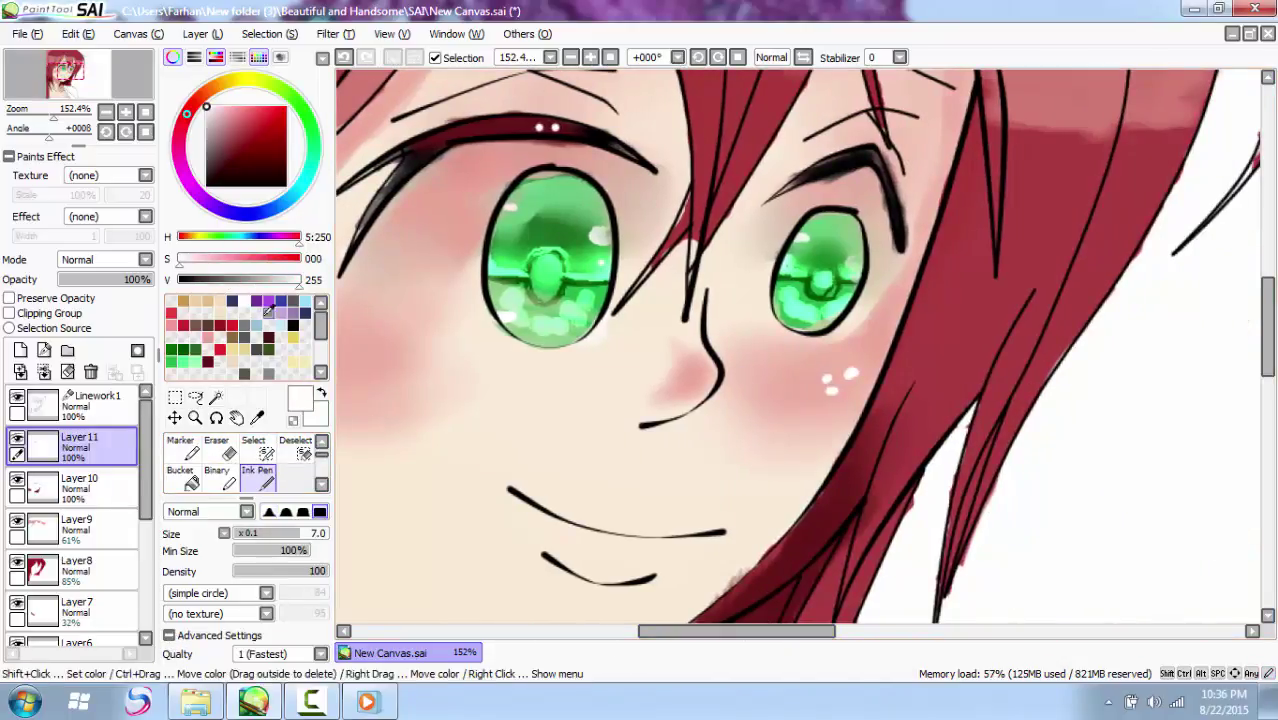
mouse_move(323, 332)
mouse_down()
mouse_move(323, 352)
mouse_move(323, 330)
mouse_up()
click(208, 361)
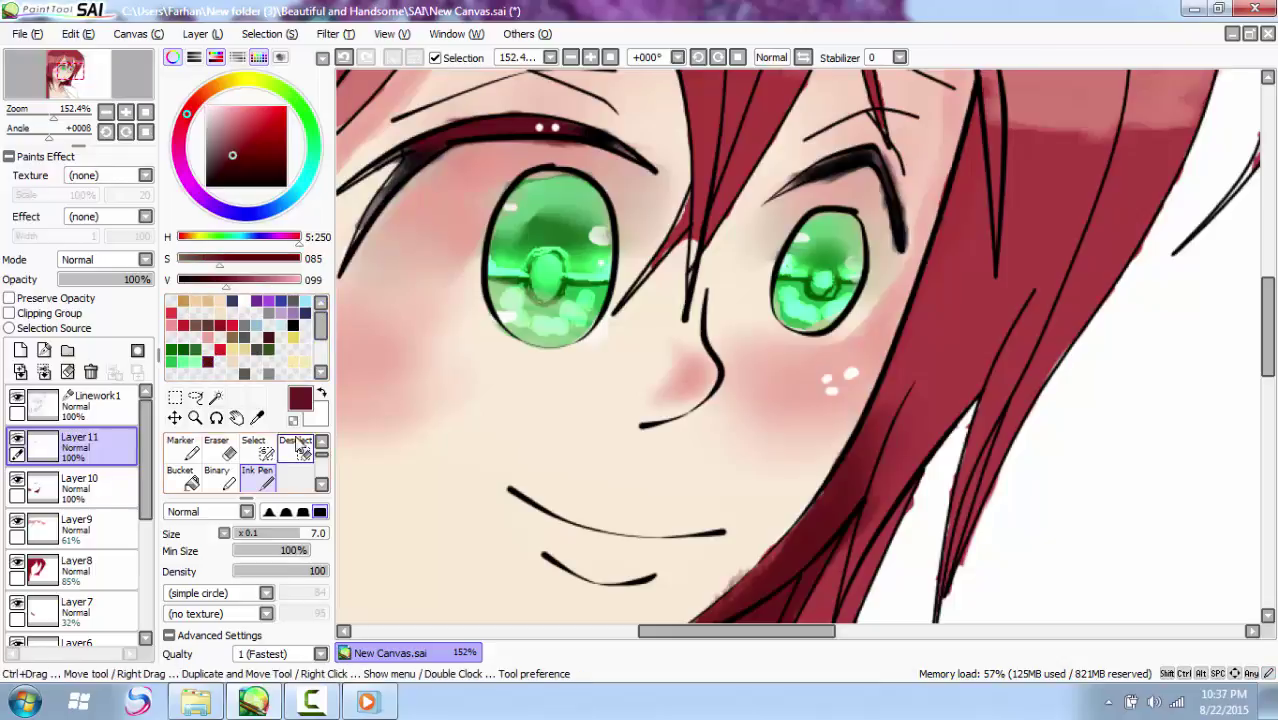
scroll(302, 452, up, 1)
click(258, 449)
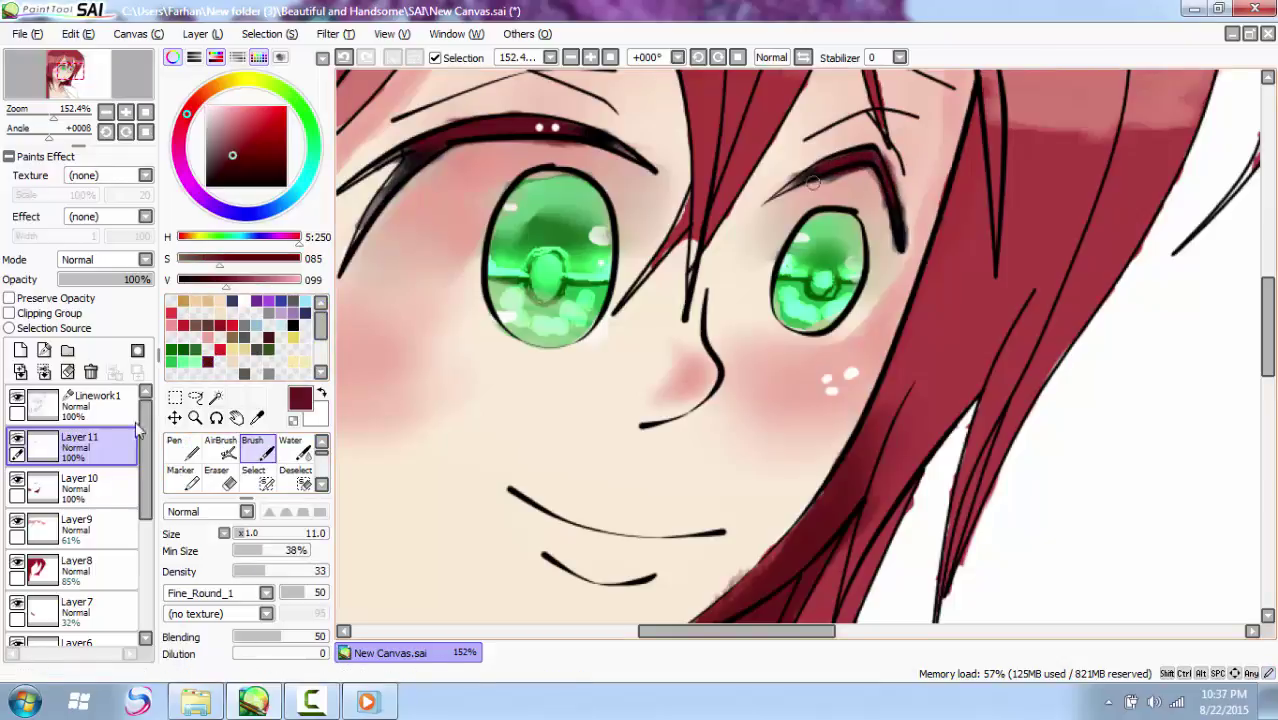
scroll(320, 480, down, 2)
click(290, 477)
key(e)
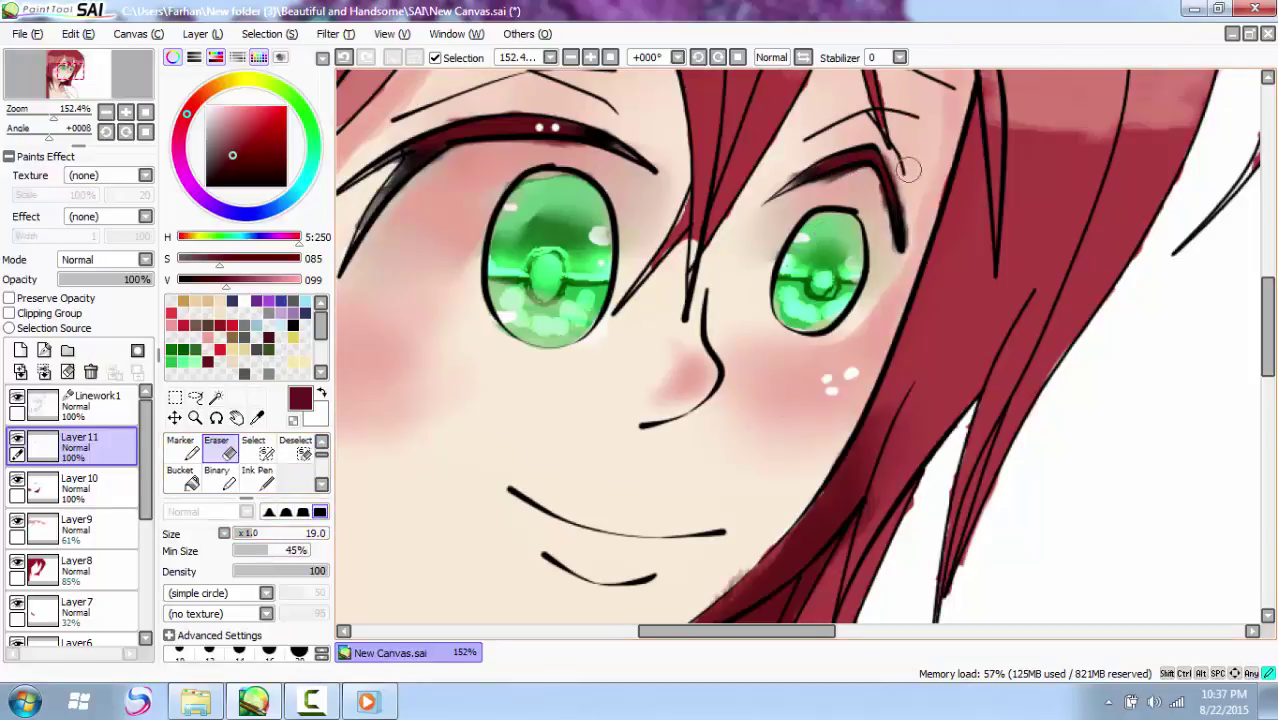
Step: Add white highlight dots on the far eye's upper lash with Ink Pen at size 7
click(244, 301)
click(269, 474)
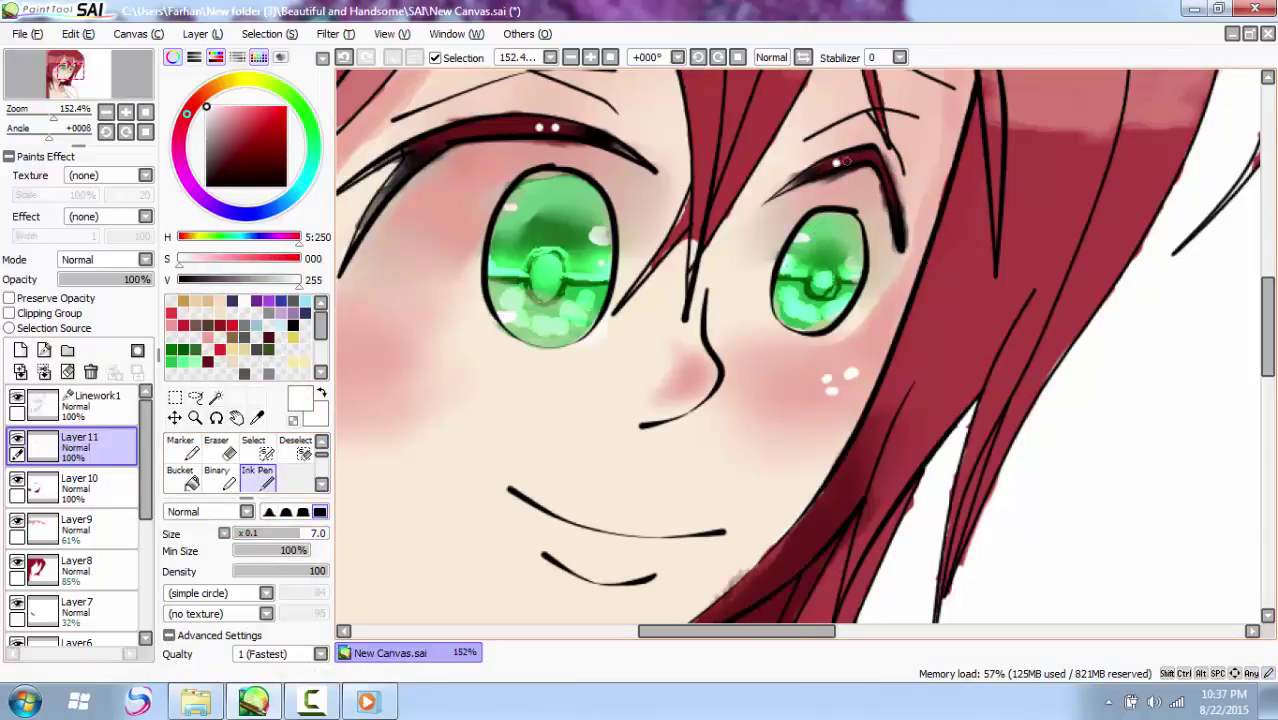
Step: Mask the white jacket area over the shoulder using the Select and Deselect brushes, keeping the selection within its outlines
drag(53, 115, 36, 115)
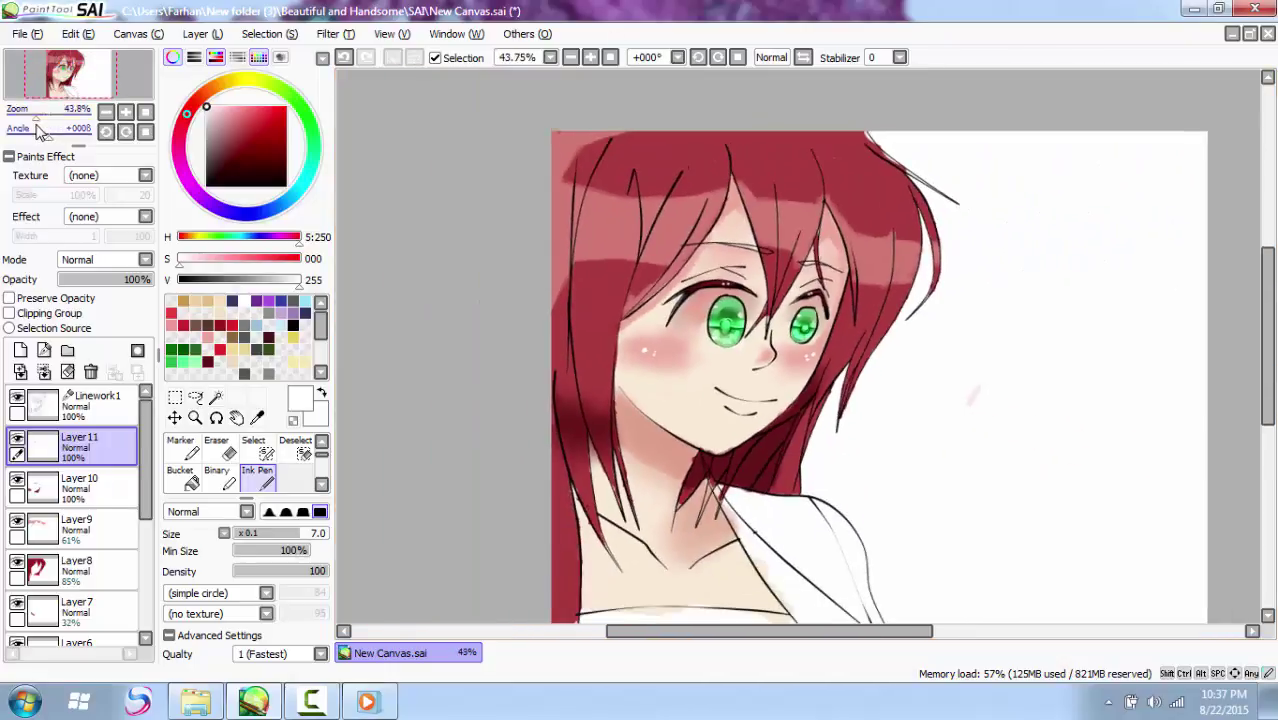
drag(1267, 268, 1267, 342)
click(251, 280)
click(253, 448)
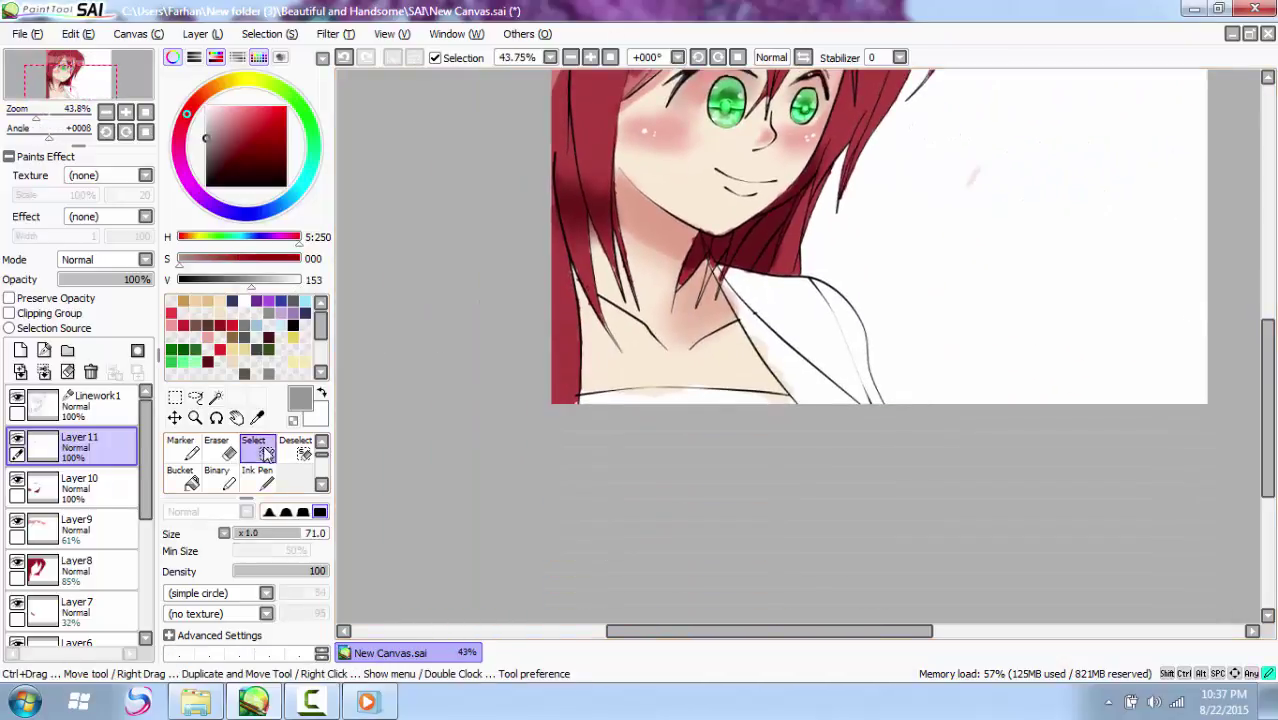
mouse_move(800, 342)
mouse_down()
mouse_move(845, 383)
mouse_move(814, 315)
mouse_move(758, 301)
mouse_move(787, 295)
mouse_move(829, 312)
mouse_move(822, 320)
mouse_move(796, 296)
mouse_move(748, 291)
mouse_move(767, 317)
mouse_move(752, 382)
mouse_move(722, 338)
mouse_up()
click(298, 452)
mouse_move(716, 241)
mouse_down()
mouse_move(817, 262)
mouse_move(873, 317)
mouse_move(898, 386)
mouse_up()
click(269, 455)
mouse_move(828, 295)
mouse_down()
mouse_move(791, 295)
mouse_move(847, 350)
mouse_up()
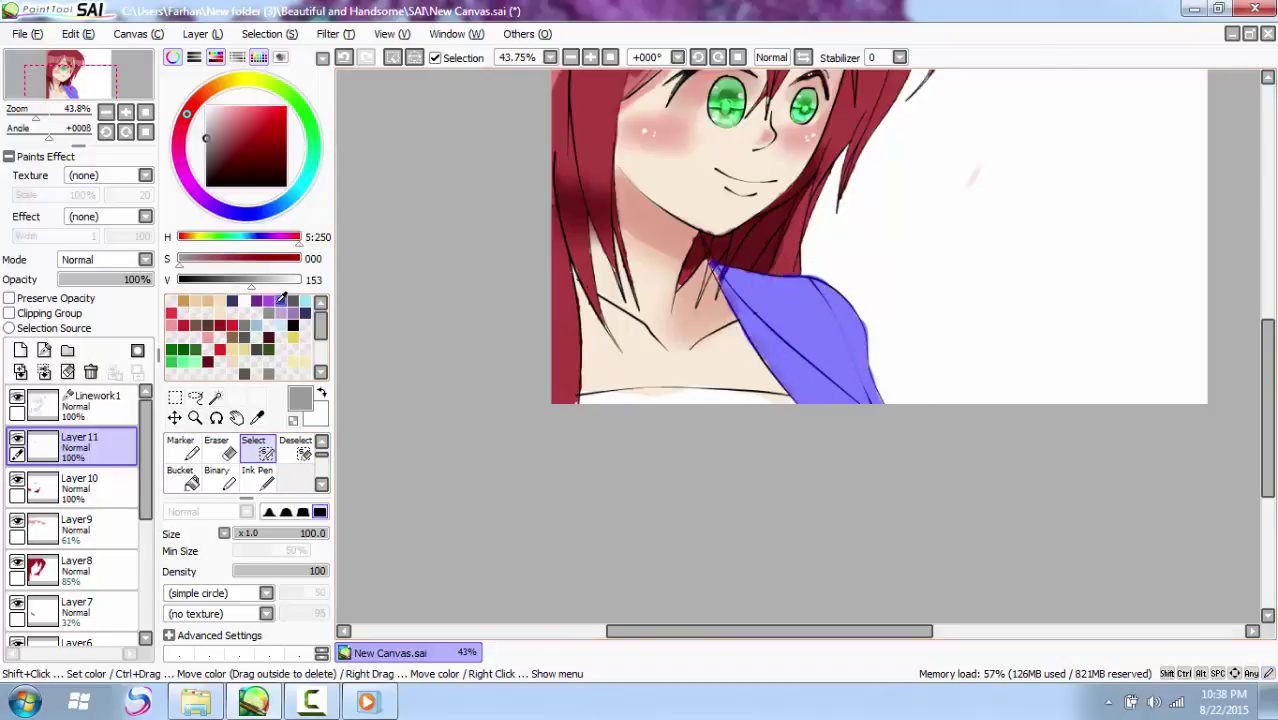
Step: Fill the selected jacket with dark grey at value 90 using Bucket, and clear the selection
drag(251, 280, 221, 280)
click(182, 478)
click(814, 328)
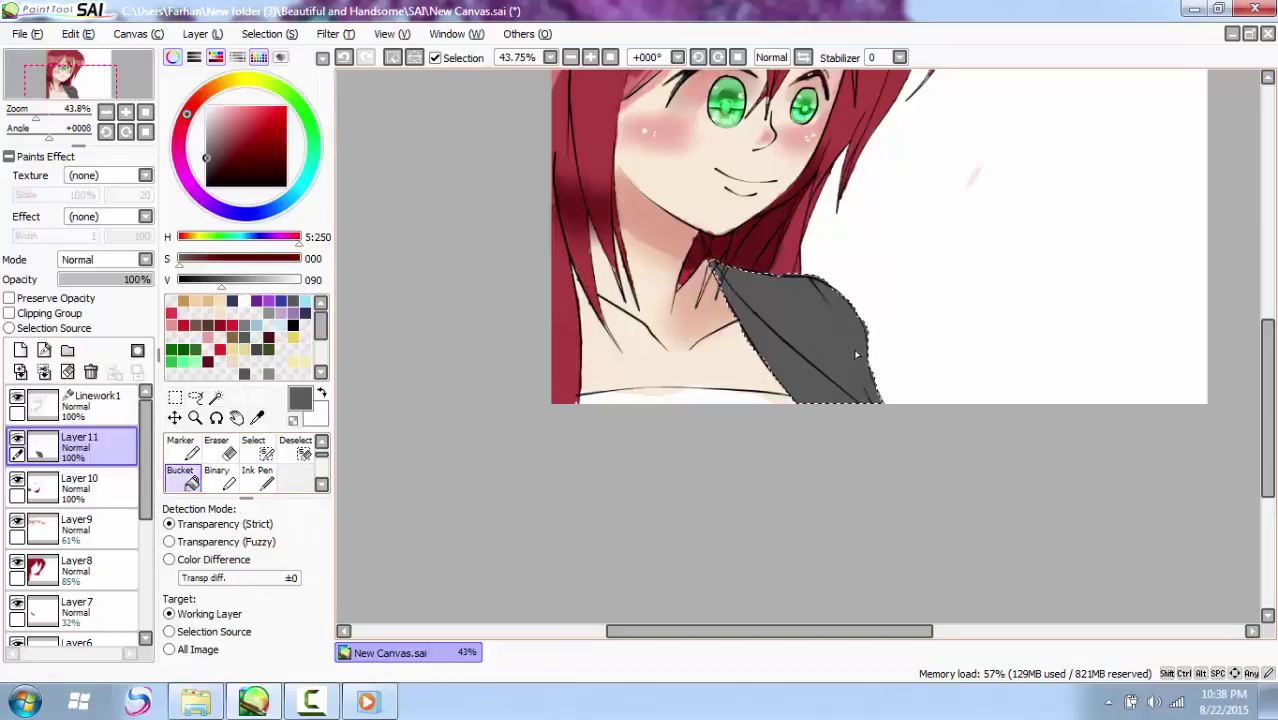
click(392, 58)
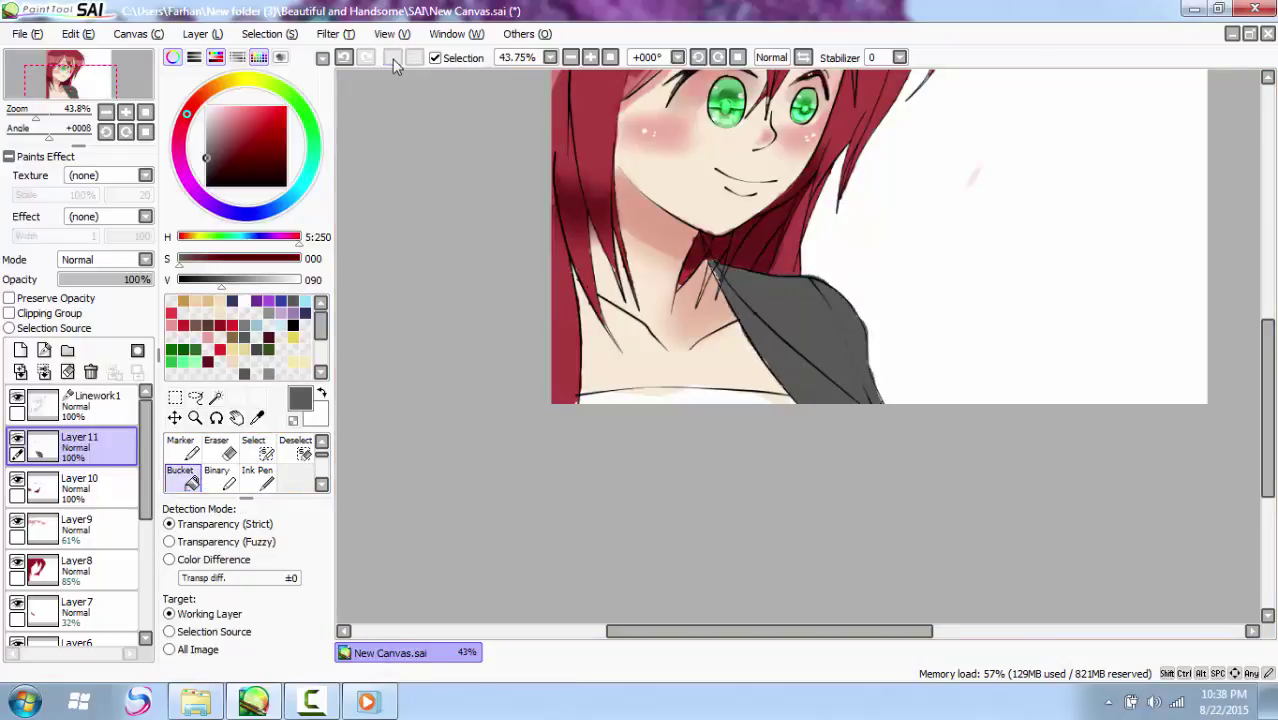
Step: Shade the jacket's folds and edges with darker grey and black tones using Brush at size 11
drag(208, 179, 207, 171)
click(321, 441)
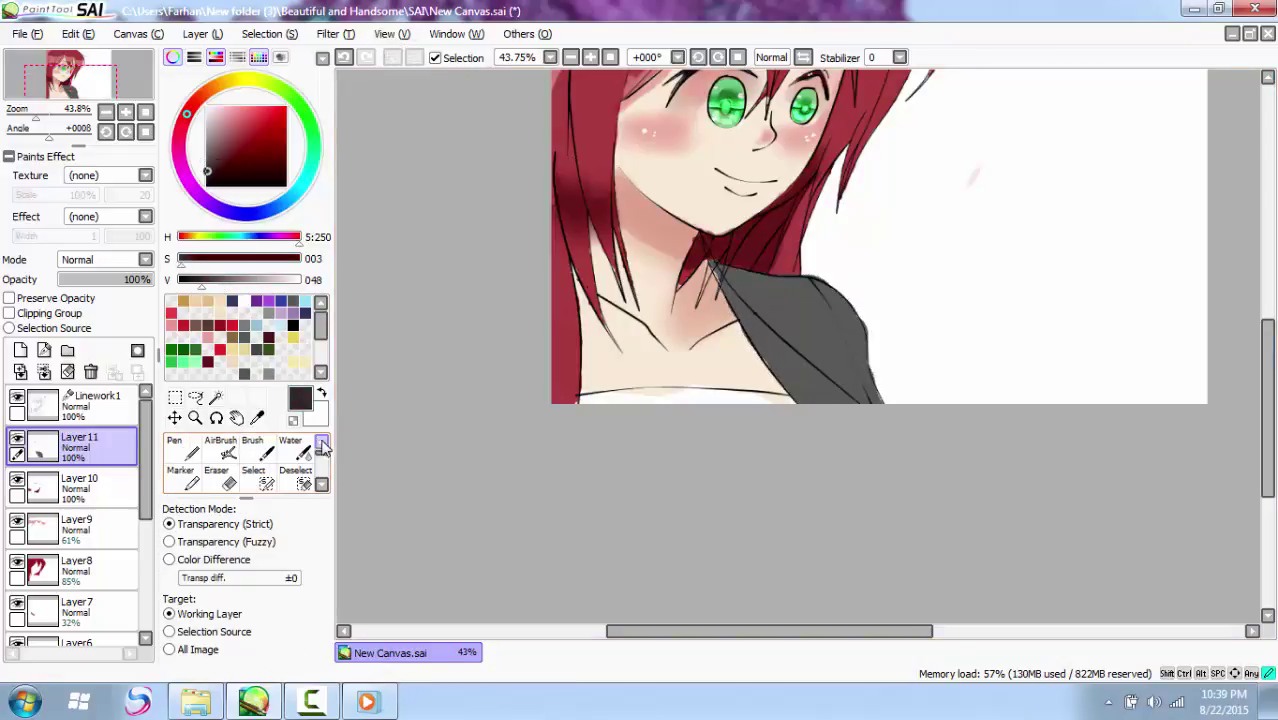
click(257, 449)
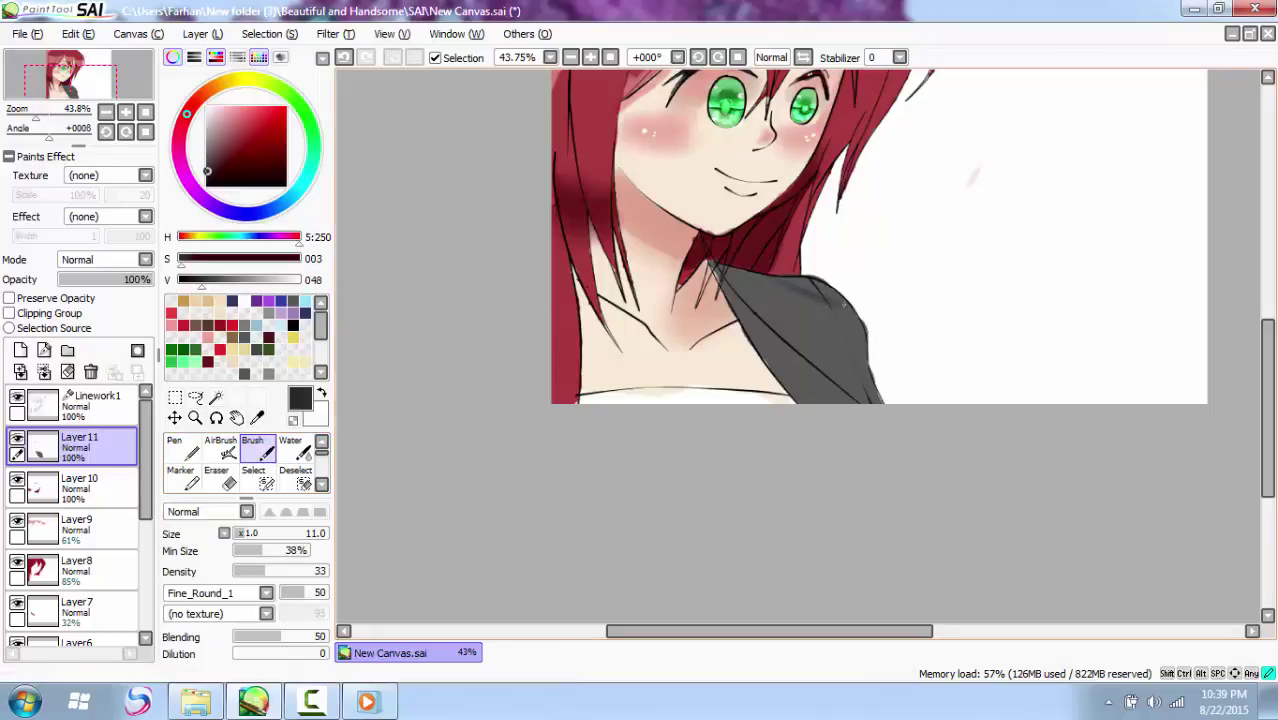
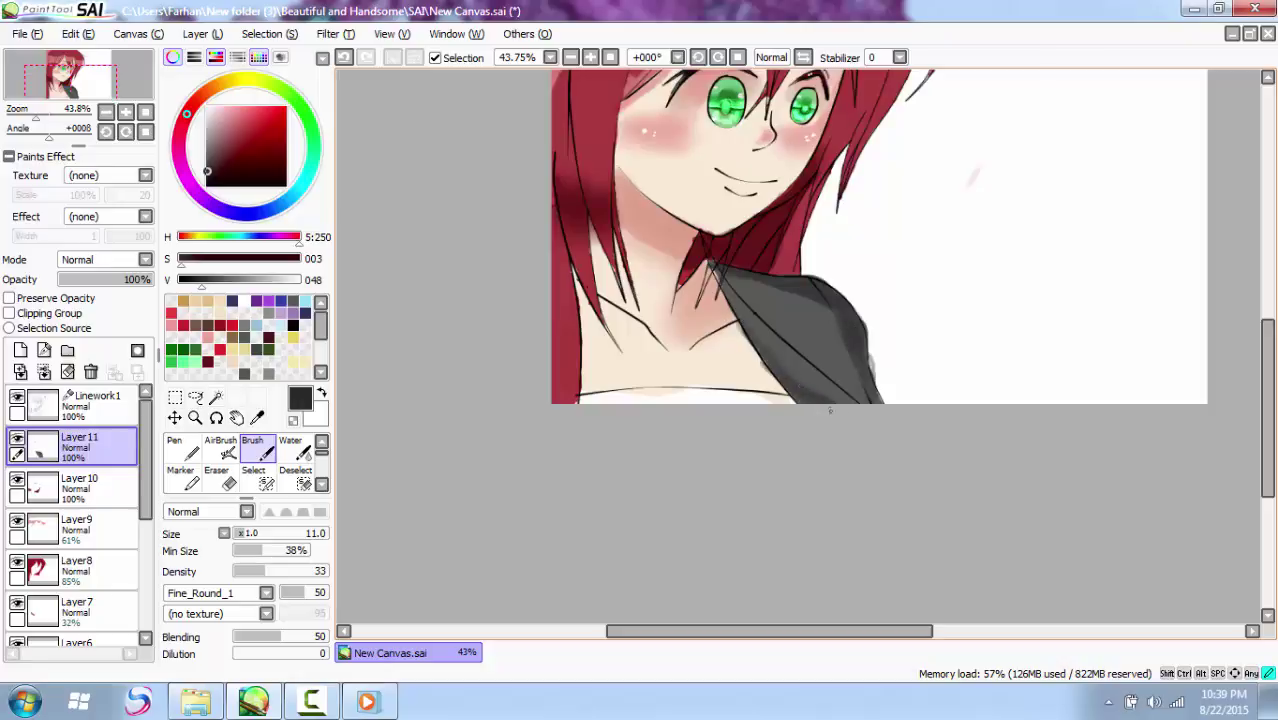
scroll(305, 487, down, 3)
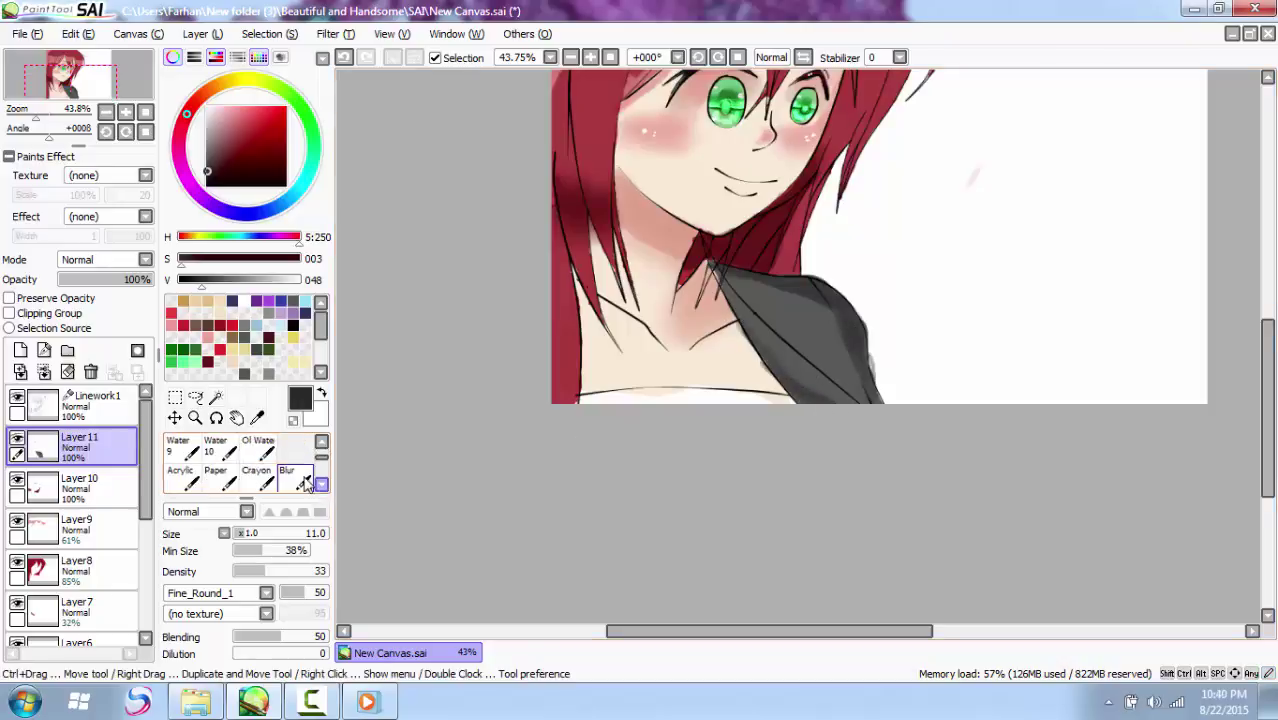
click(303, 479)
click(279, 533)
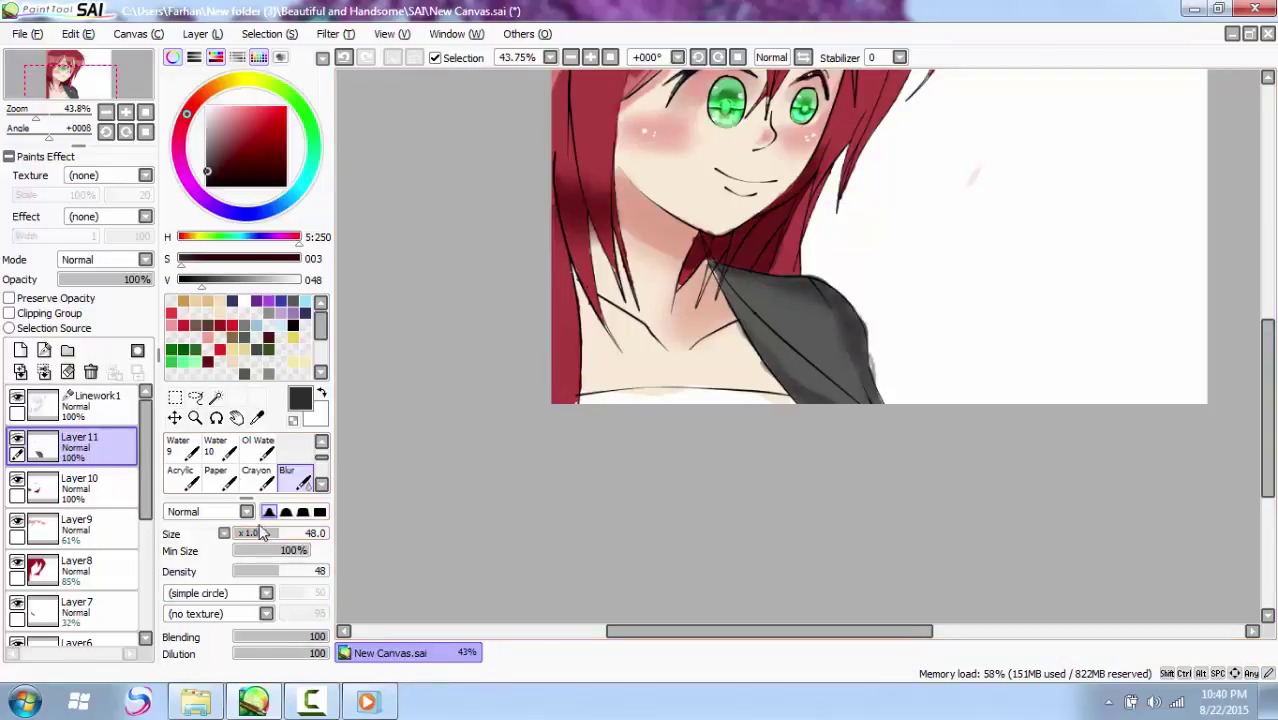
key(b)
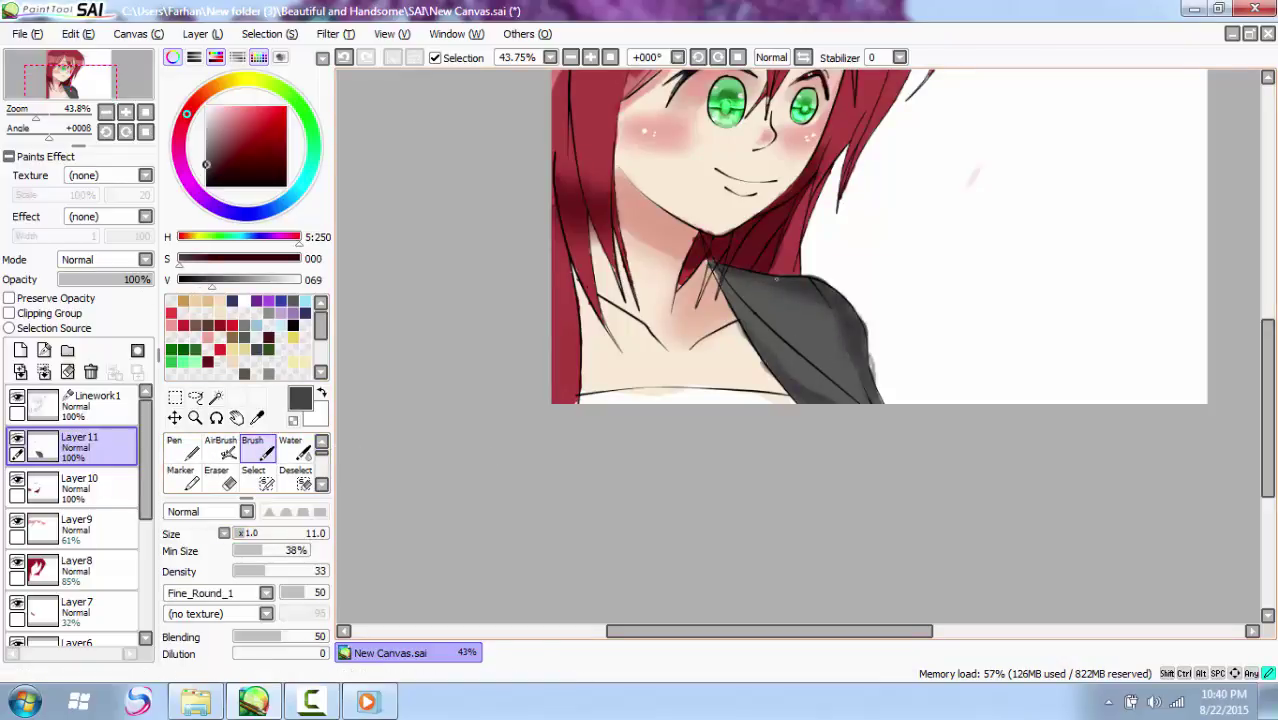
click(293, 325)
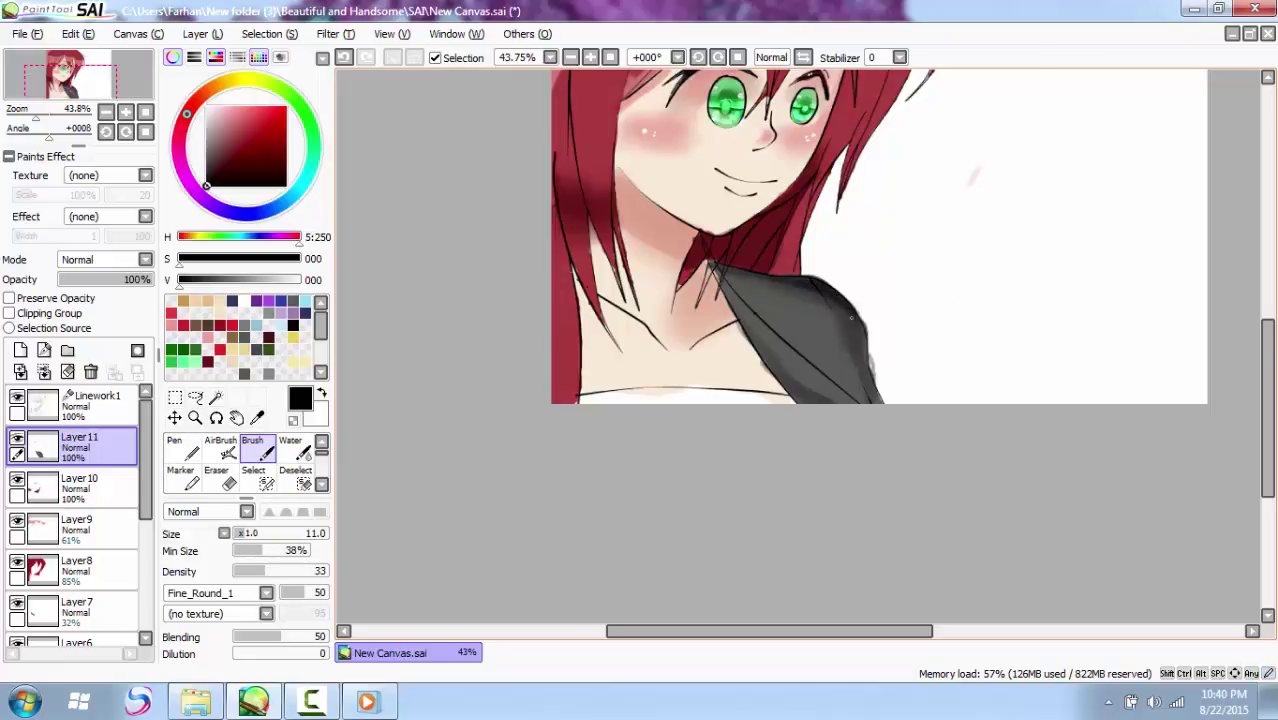
Step: Try to paint the character's white chest garment dark grey at value 90 with Brush at size 69
drag(1267, 404, 1267, 408)
drag(250, 164, 222, 174)
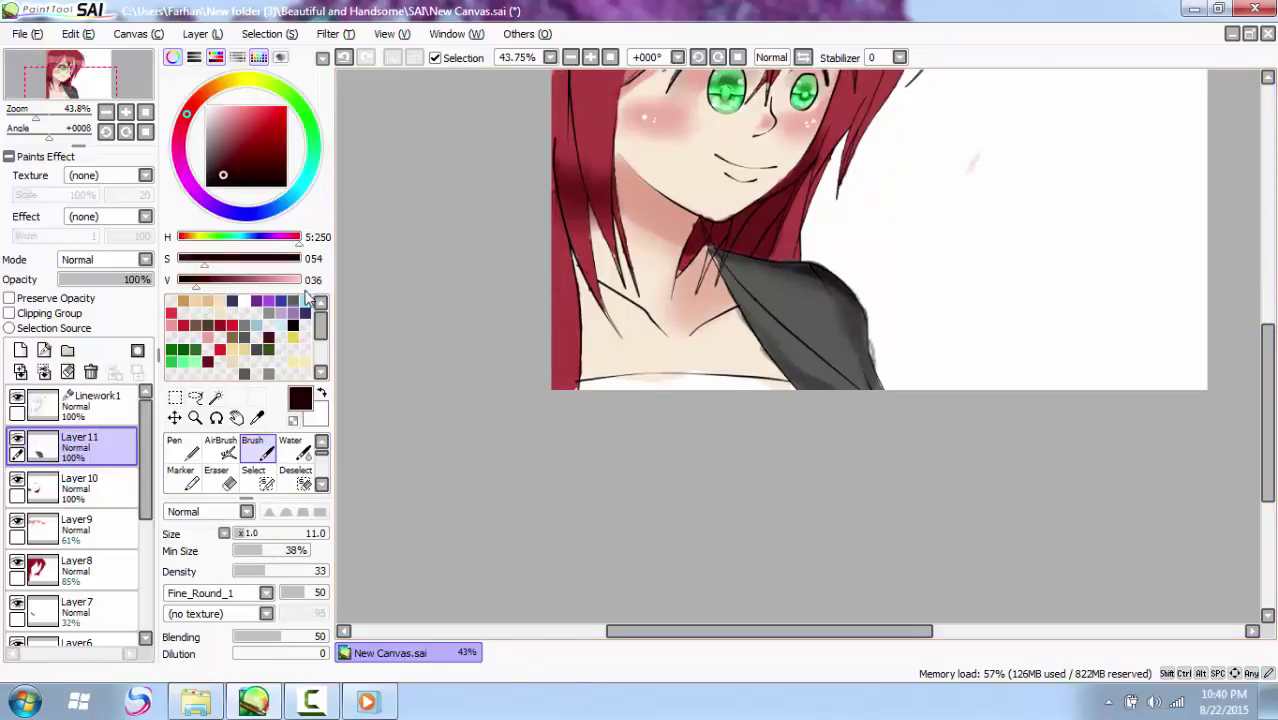
click(293, 301)
click(272, 534)
drag(272, 534, 298, 534)
drag(710, 392, 650, 397)
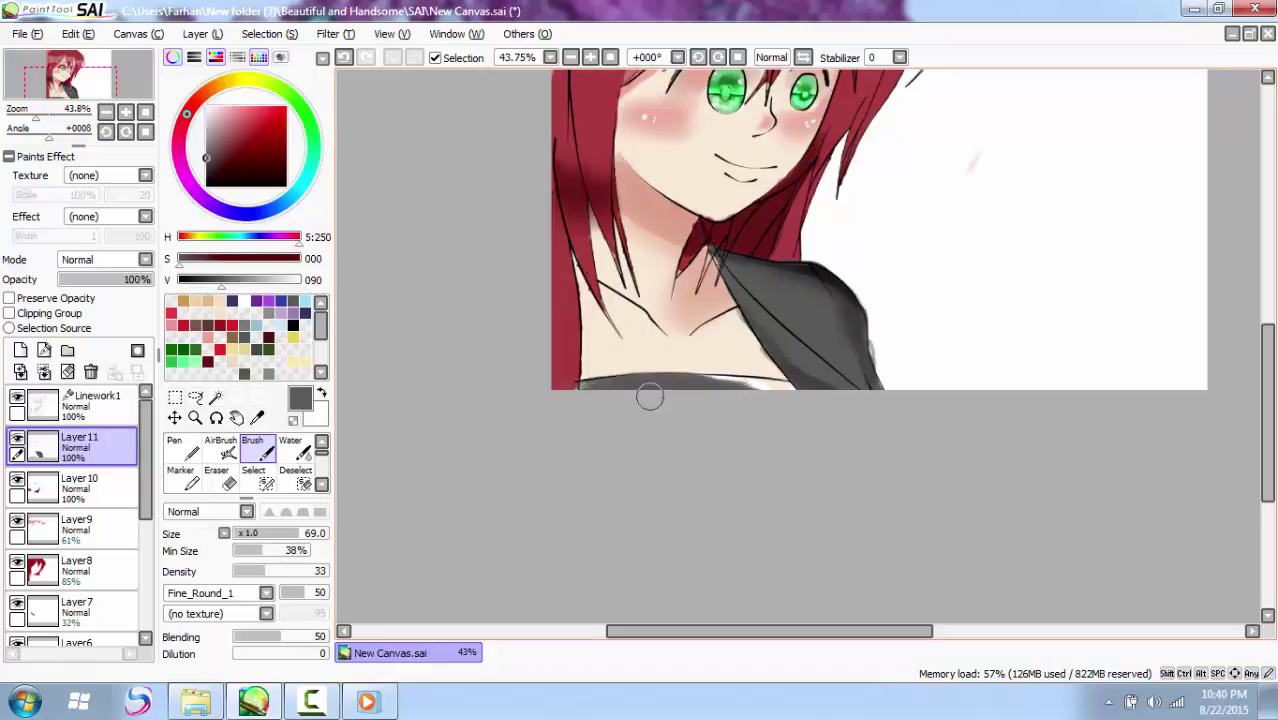
key(ctrl+z)
Step: Paint a crimson shadow on the neck beside the jacket collar with Brush at size 16, on a new layer at 39% opacity
scroll(823, 400, up, 5)
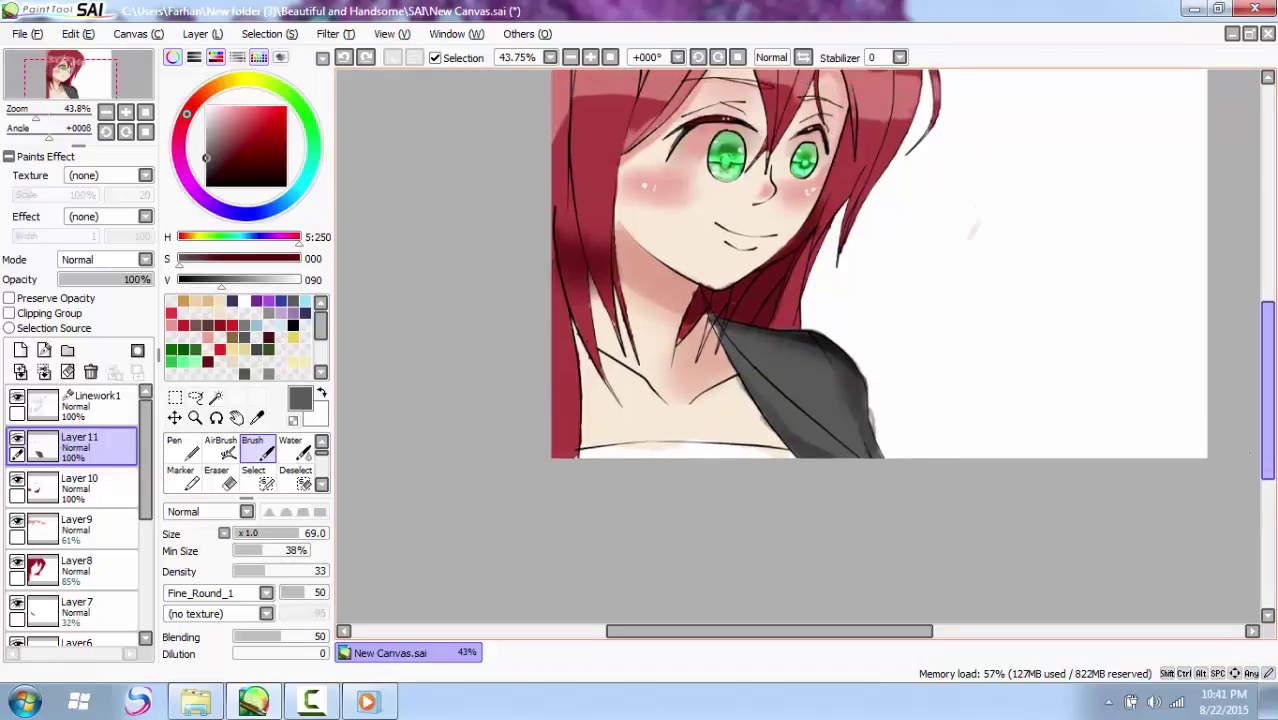
click(229, 323)
click(20, 350)
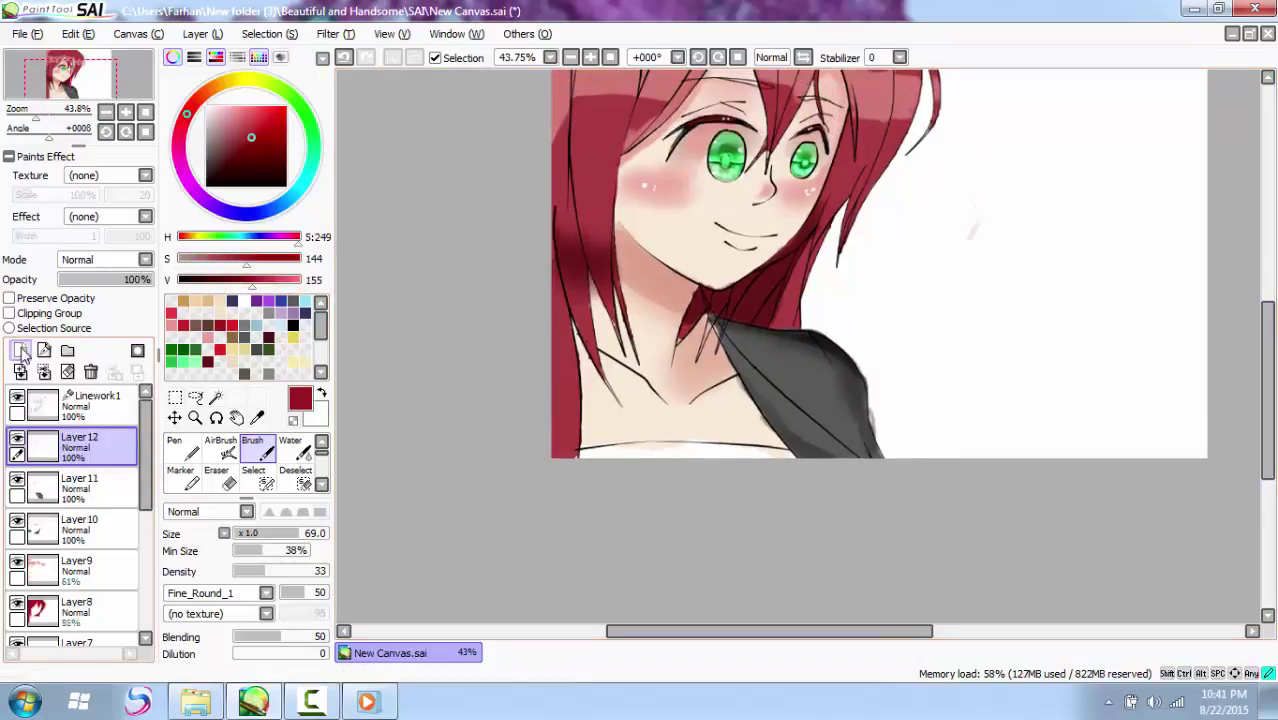
drag(150, 279, 135, 279)
drag(285, 534, 252, 538)
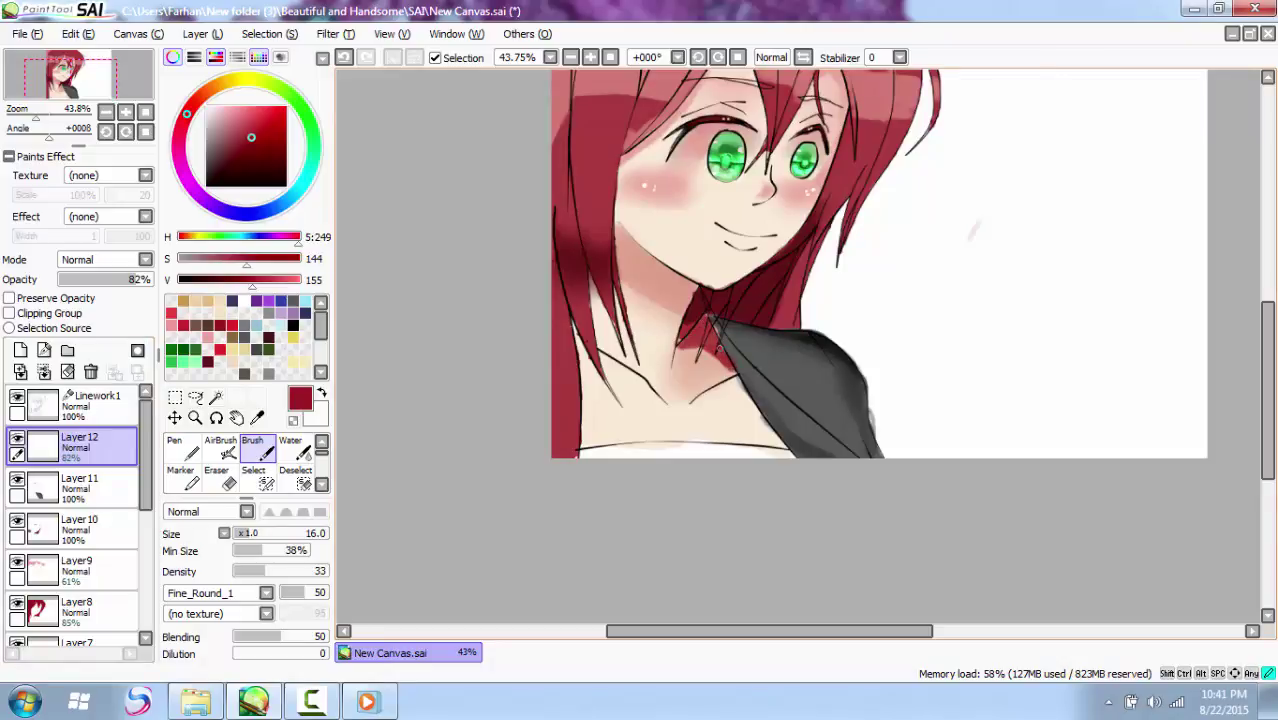
key(ctrl+z)
drag(682, 348, 730, 370)
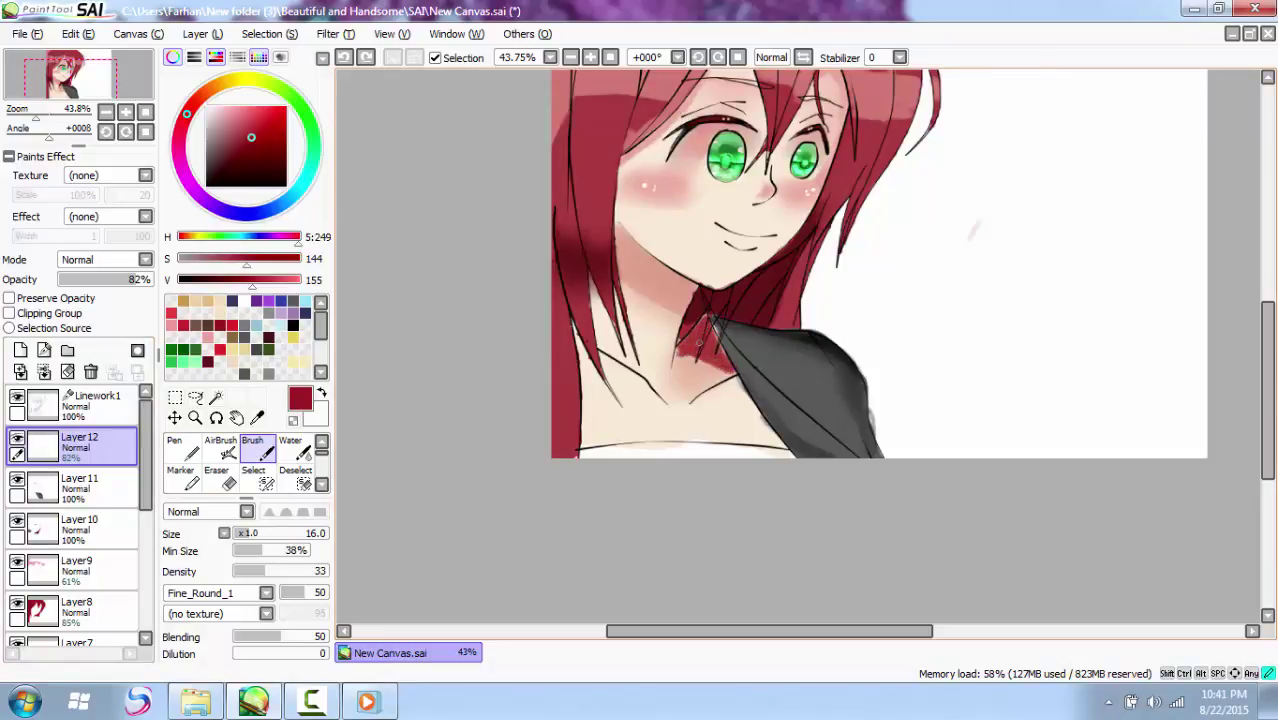
drag(135, 279, 95, 279)
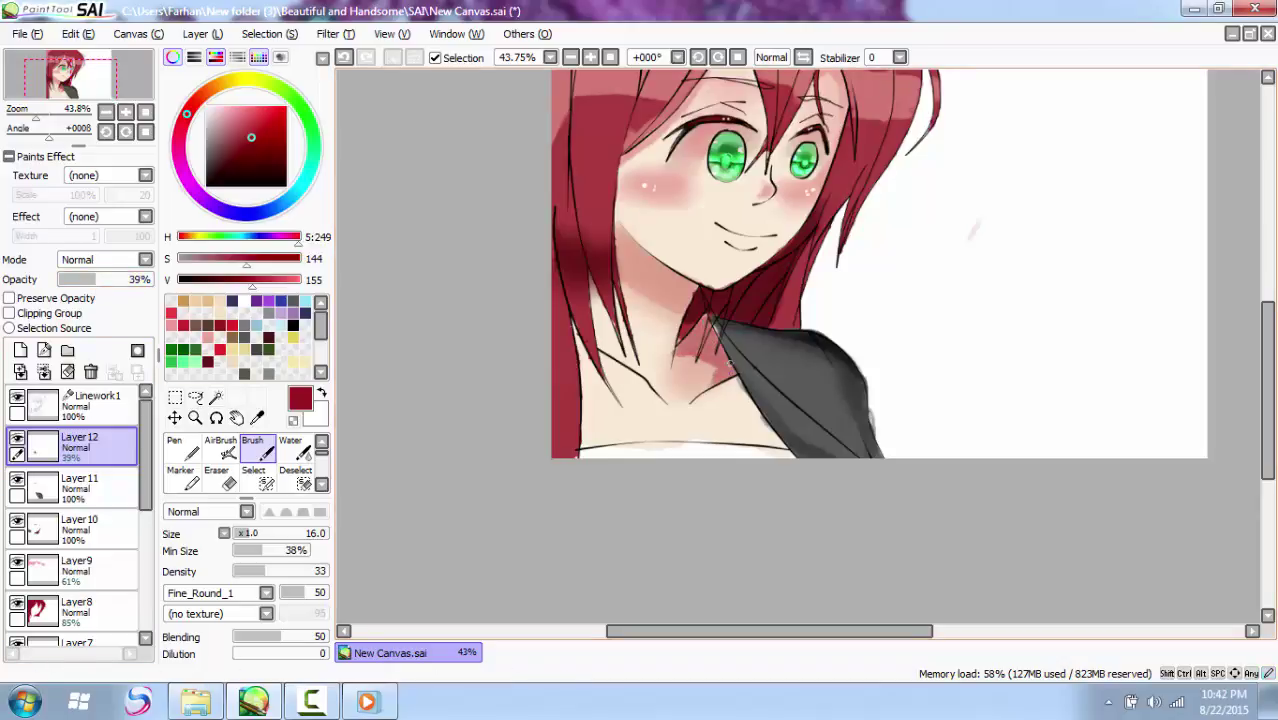
Step: Add a new layer above the neck shadow layer and set its blending mode to Luminosity
drag(1267, 373, 1267, 306)
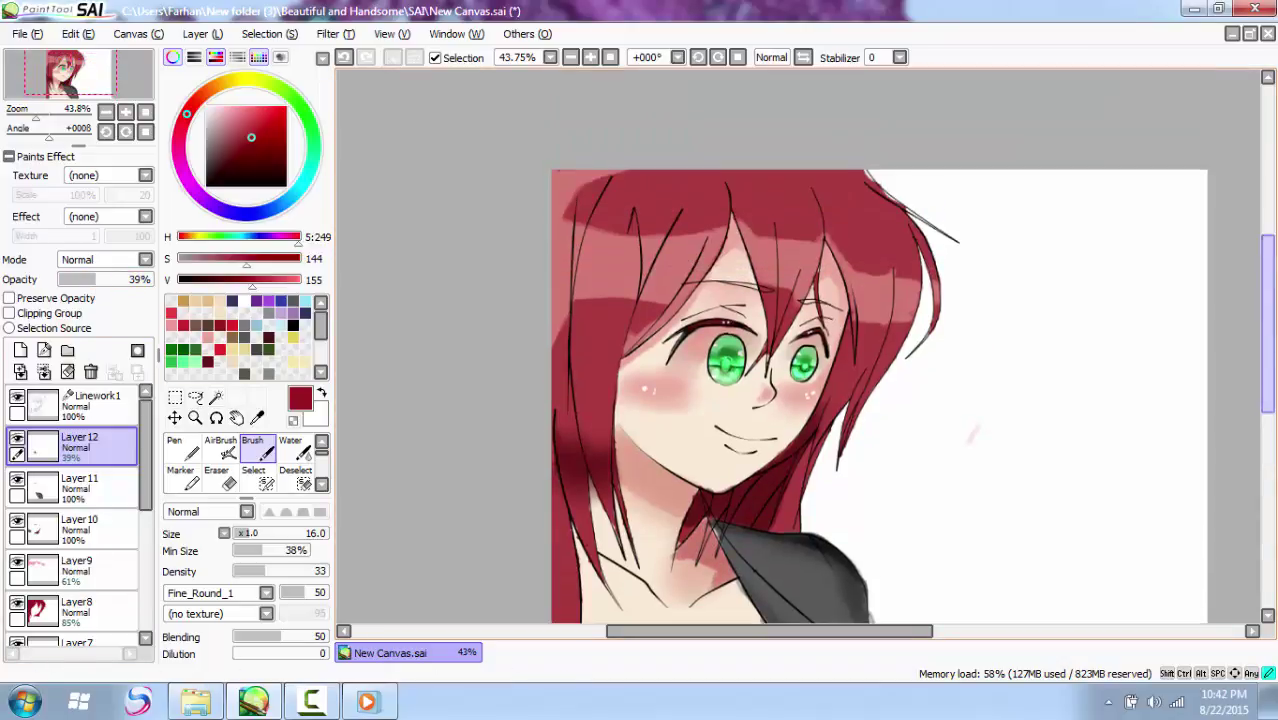
click(20, 350)
click(127, 259)
click(100, 328)
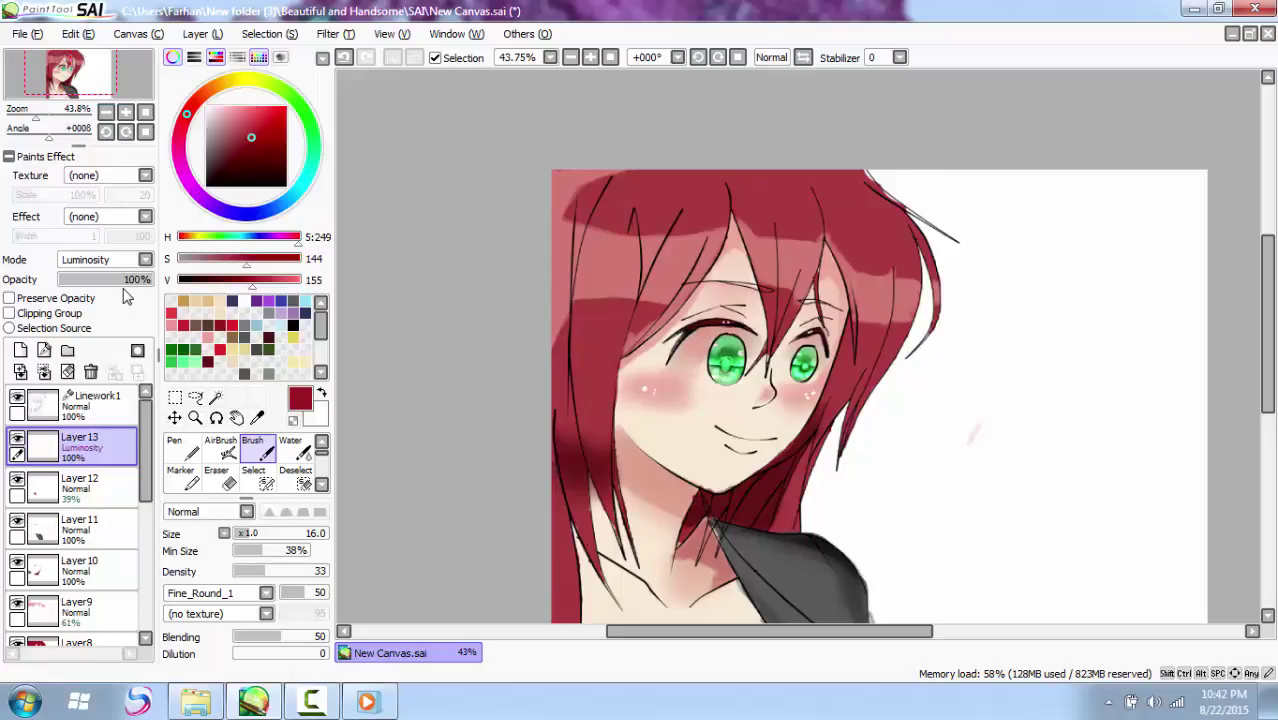
Step: Try a pink highlight across the crown of the hair with Brush at size 63, blended with Blur
click(172, 325)
click(292, 534)
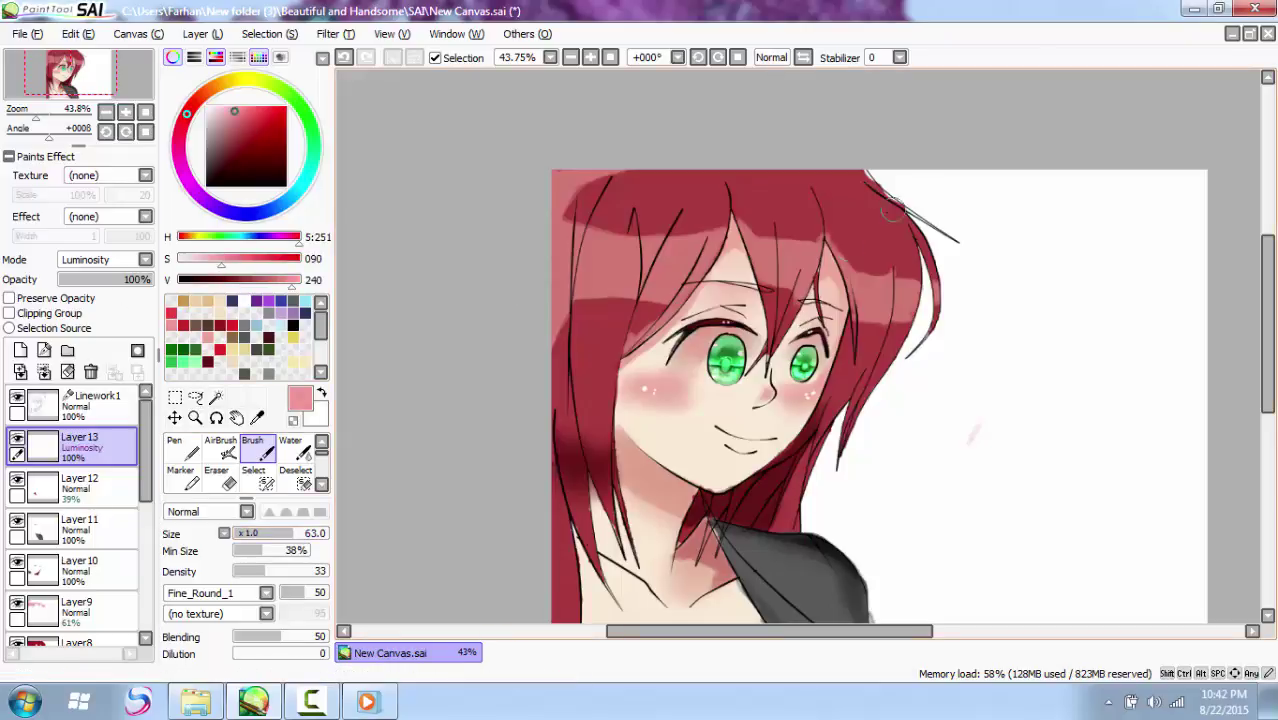
mouse_move(862, 184)
mouse_down()
mouse_move(847, 214)
mouse_move(802, 204)
mouse_move(851, 205)
mouse_move(911, 236)
mouse_move(858, 182)
mouse_up()
click(321, 484)
click(297, 477)
mouse_move(896, 232)
mouse_down()
mouse_move(784, 216)
mouse_move(840, 182)
mouse_move(805, 200)
mouse_move(855, 203)
mouse_up()
Step: Try softening the crown highlight's edge with AirBrush at size 48, then undo the recent highlight strokes
click(321, 442)
click(221, 448)
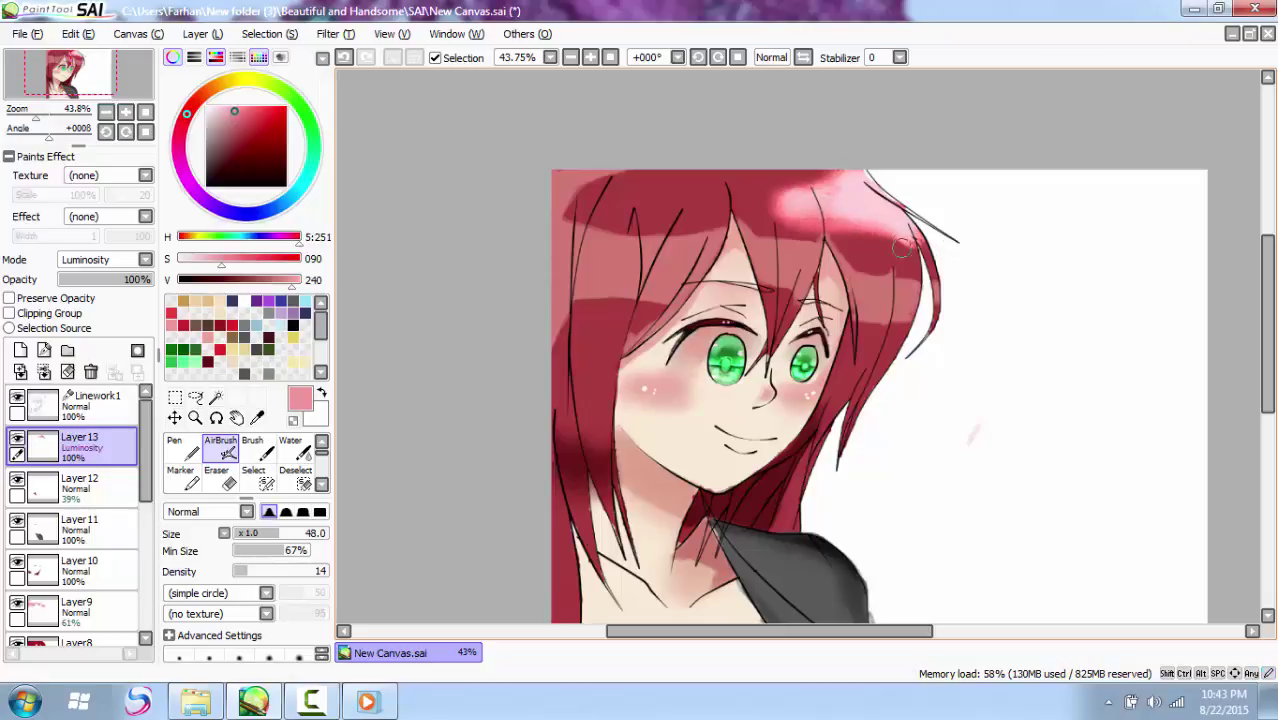
drag(904, 246, 866, 231)
drag(138, 281, 167, 279)
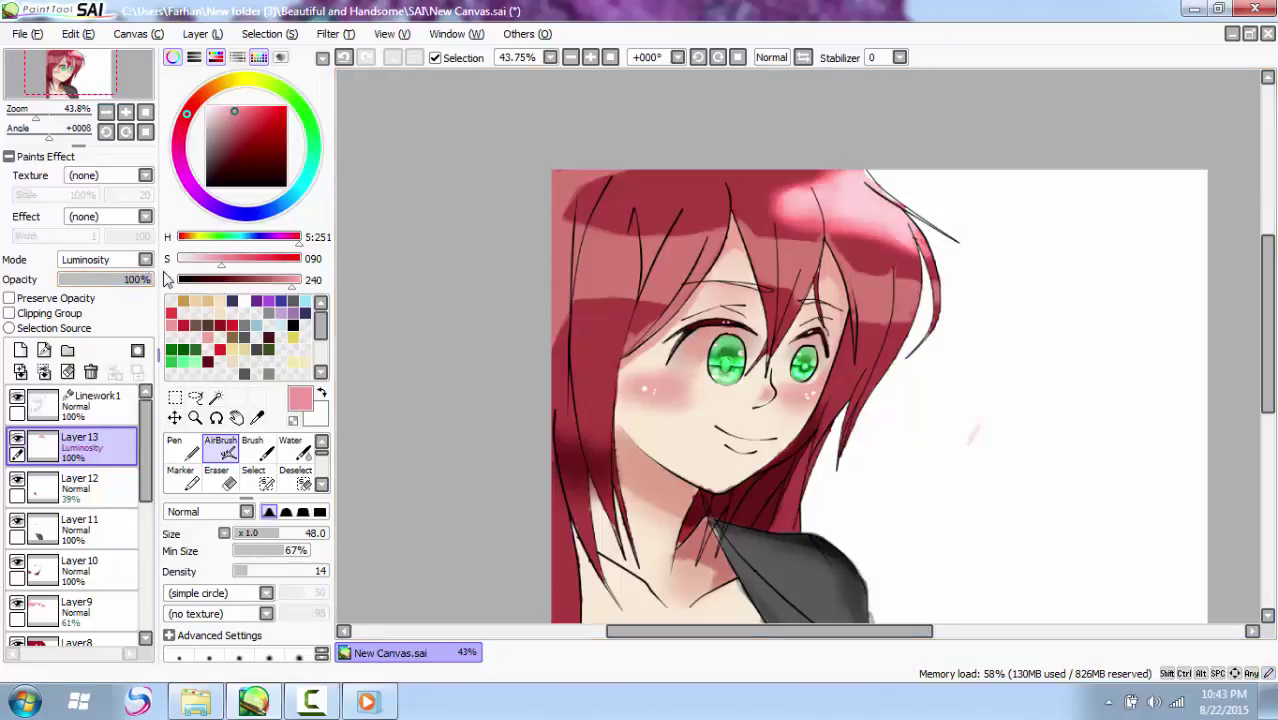
key(ctrl+z)
key(ctrl+z)
key(ctrl+z)
key(ctrl+z)
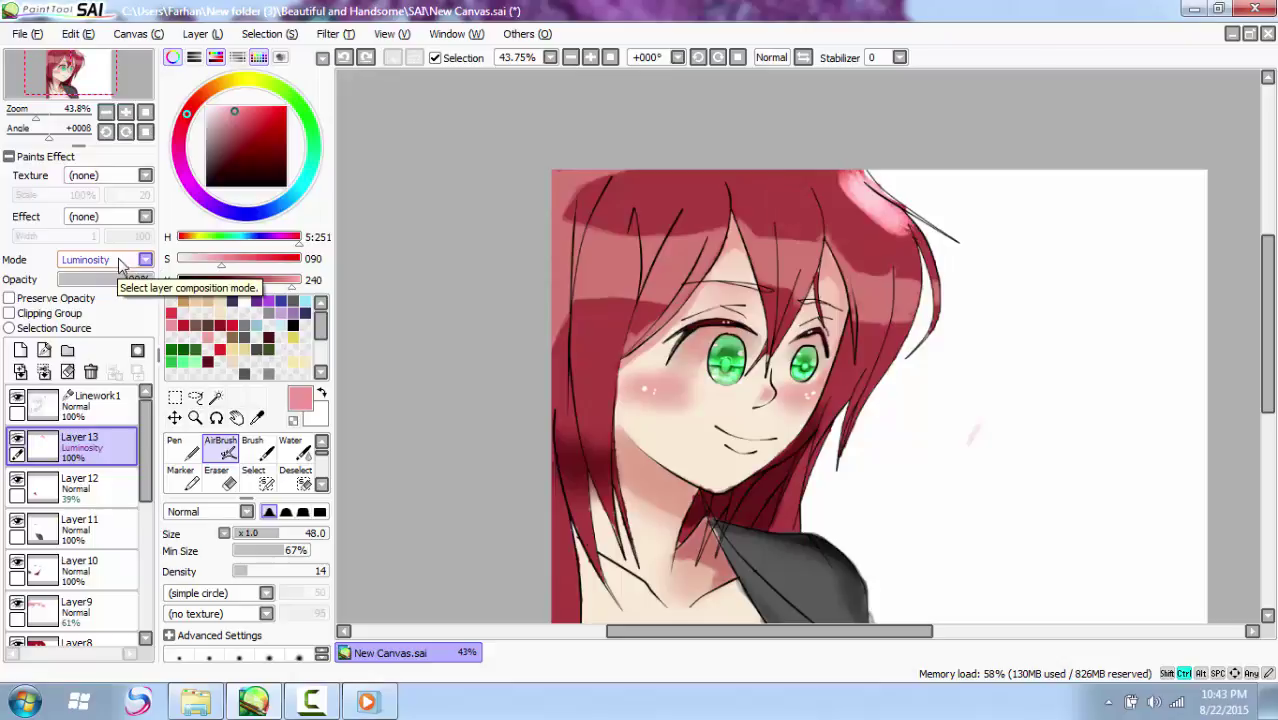
Step: Try repainting the pink crown highlight along the hair's outer edge with Brush at size 37
click(257, 449)
drag(284, 534, 269, 534)
mouse_move(860, 177)
mouse_down()
mouse_move(768, 210)
mouse_move(803, 205)
mouse_move(802, 218)
mouse_move(780, 199)
mouse_move(862, 208)
mouse_move(852, 184)
mouse_move(860, 199)
mouse_up()
key(ctrl+z)
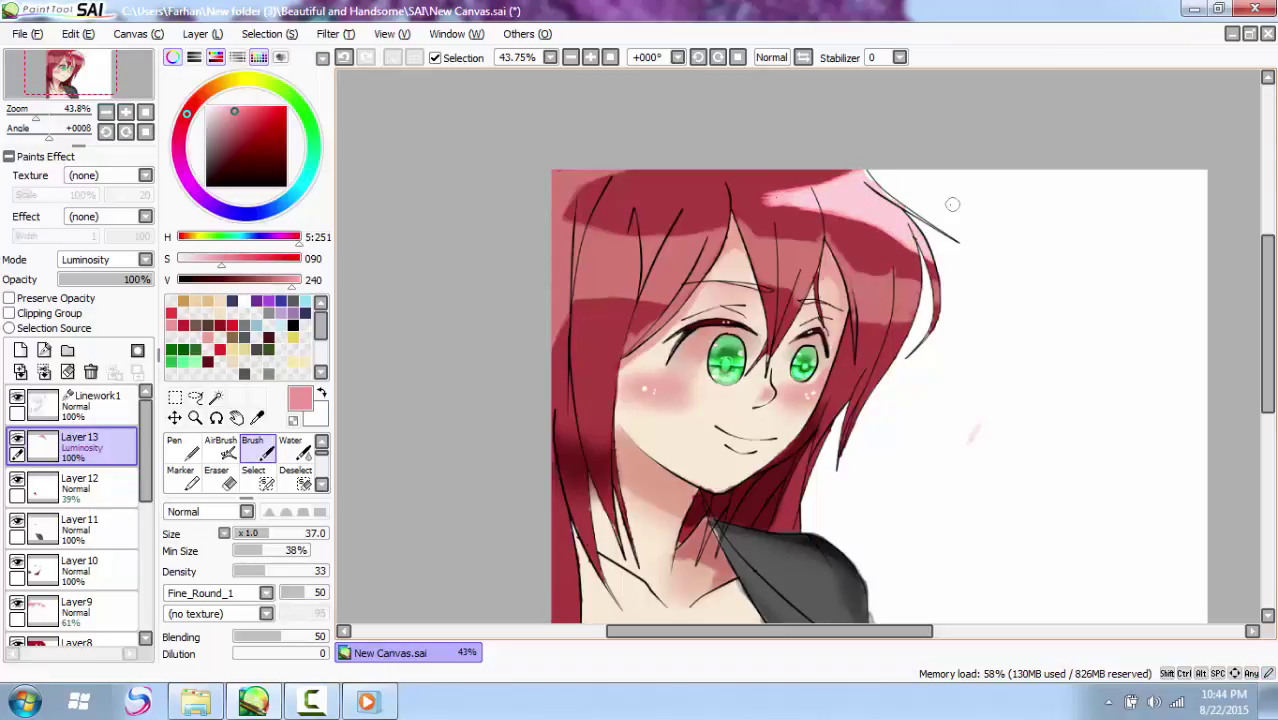
Step: Try brightening the crown highlight with white using Brush at size 37, then blend it with Blur at size 48
click(222, 450)
click(305, 418)
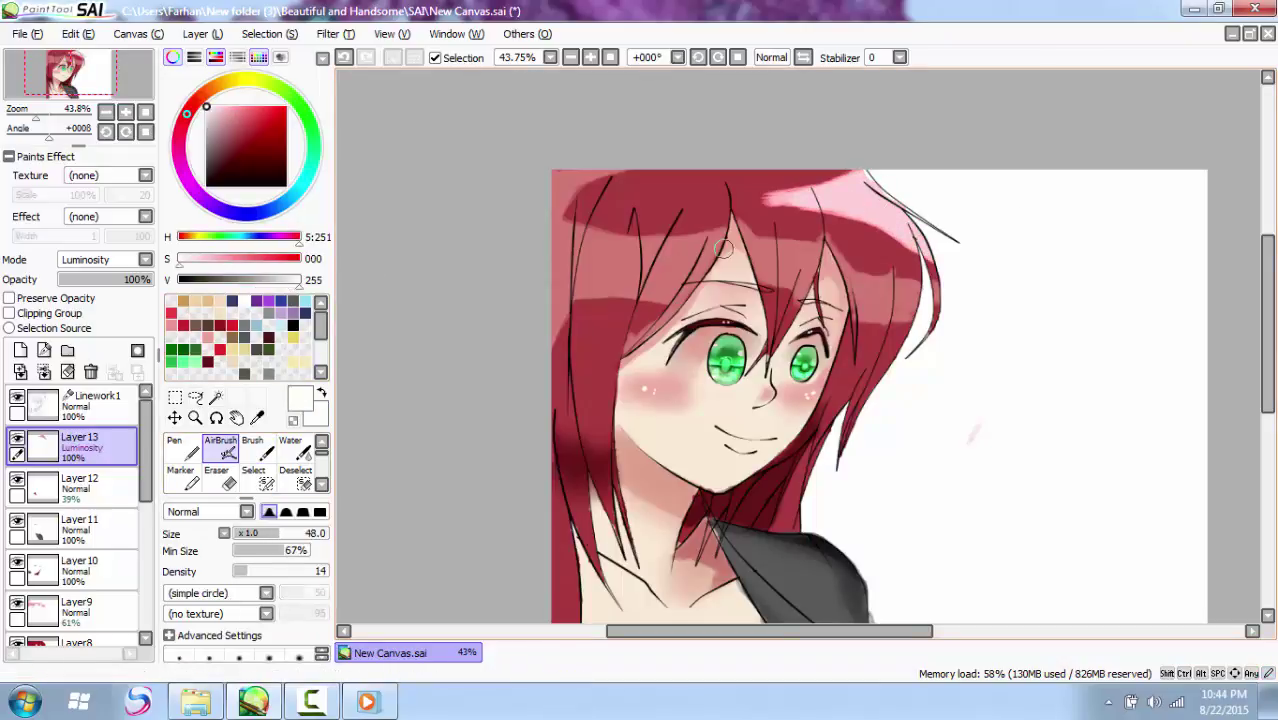
key(b)
mouse_move(791, 184)
mouse_down()
mouse_move(857, 188)
mouse_move(905, 224)
mouse_up()
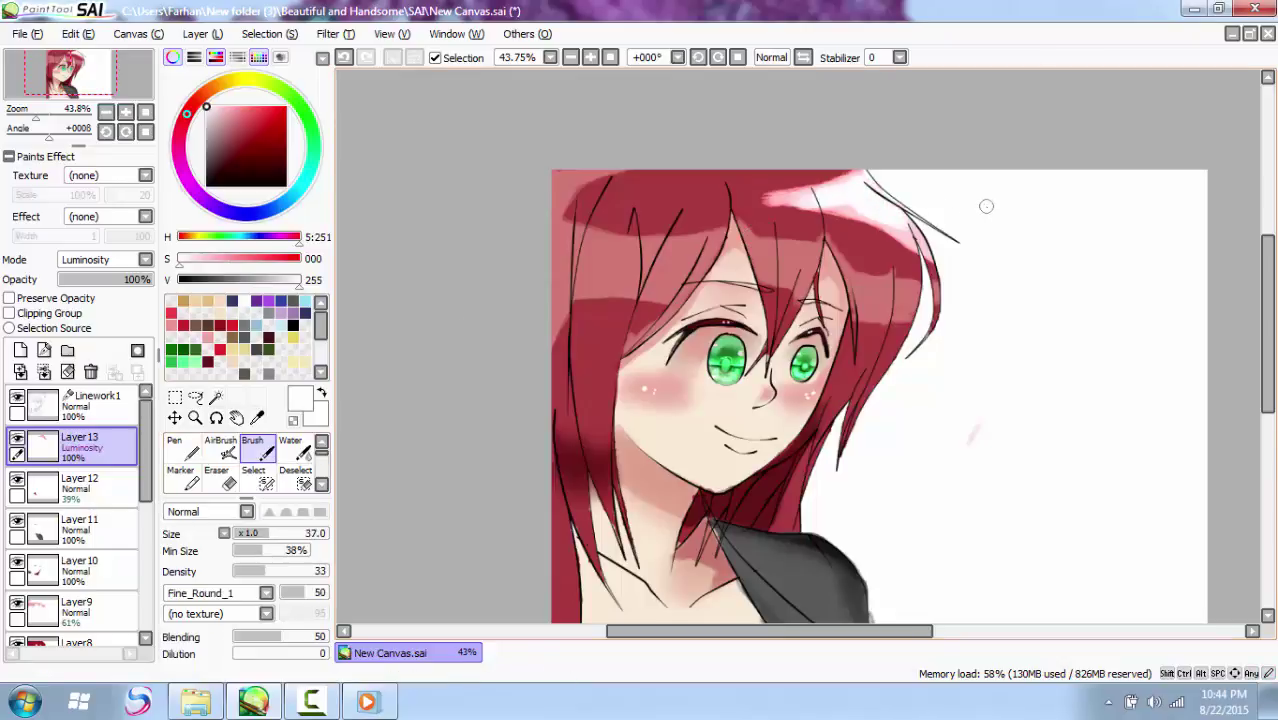
click(321, 484)
click(292, 478)
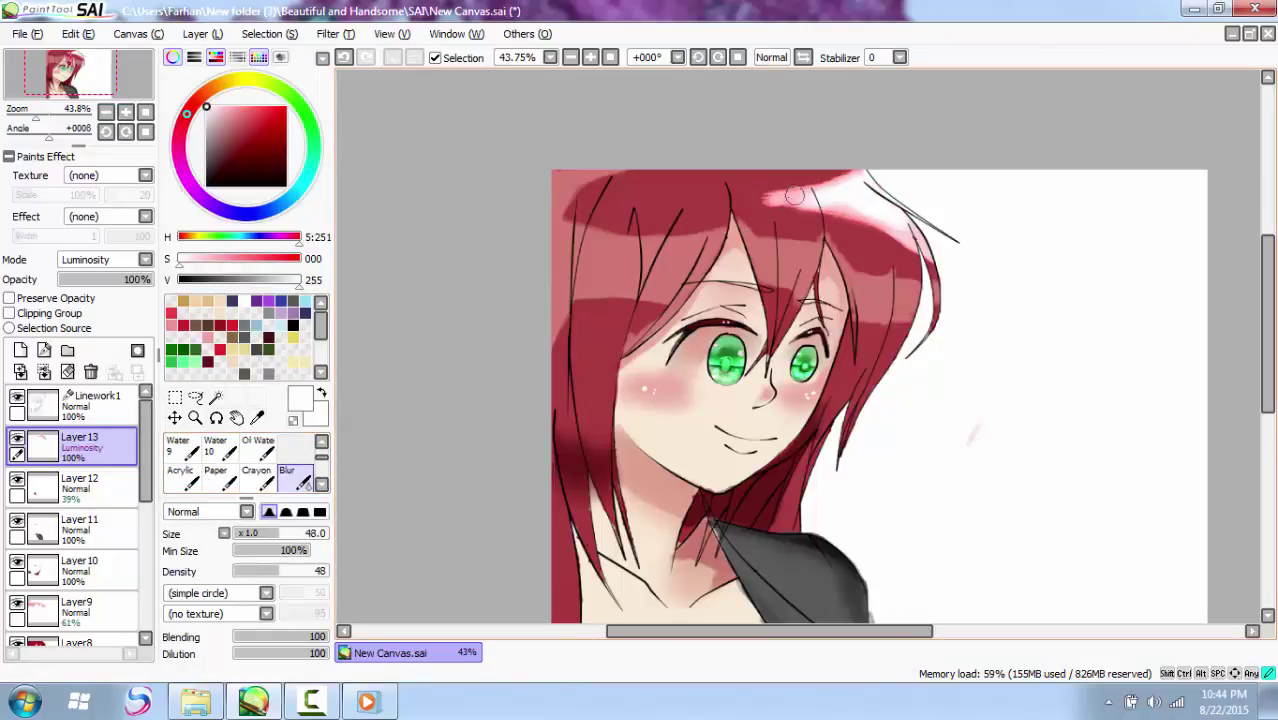
drag(906, 238, 867, 236)
Step: Try spreading a white glow from the highlight across the top of the hair with AirBrush at size 48
click(321, 442)
click(221, 450)
drag(844, 182, 684, 198)
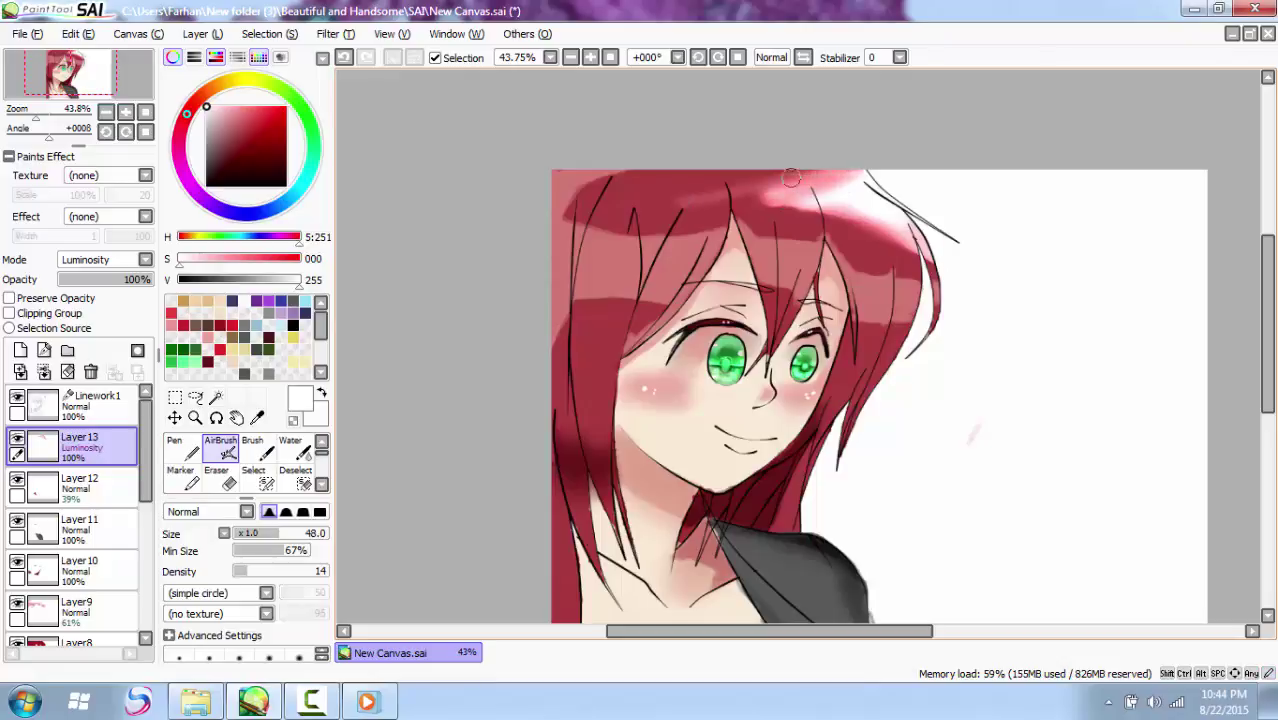
drag(790, 186, 664, 200)
mouse_move(796, 200)
mouse_down()
mouse_move(737, 196)
mouse_move(886, 220)
mouse_up()
mouse_move(738, 199)
mouse_down()
mouse_move(897, 248)
mouse_move(883, 238)
mouse_move(917, 241)
mouse_move(860, 182)
mouse_up()
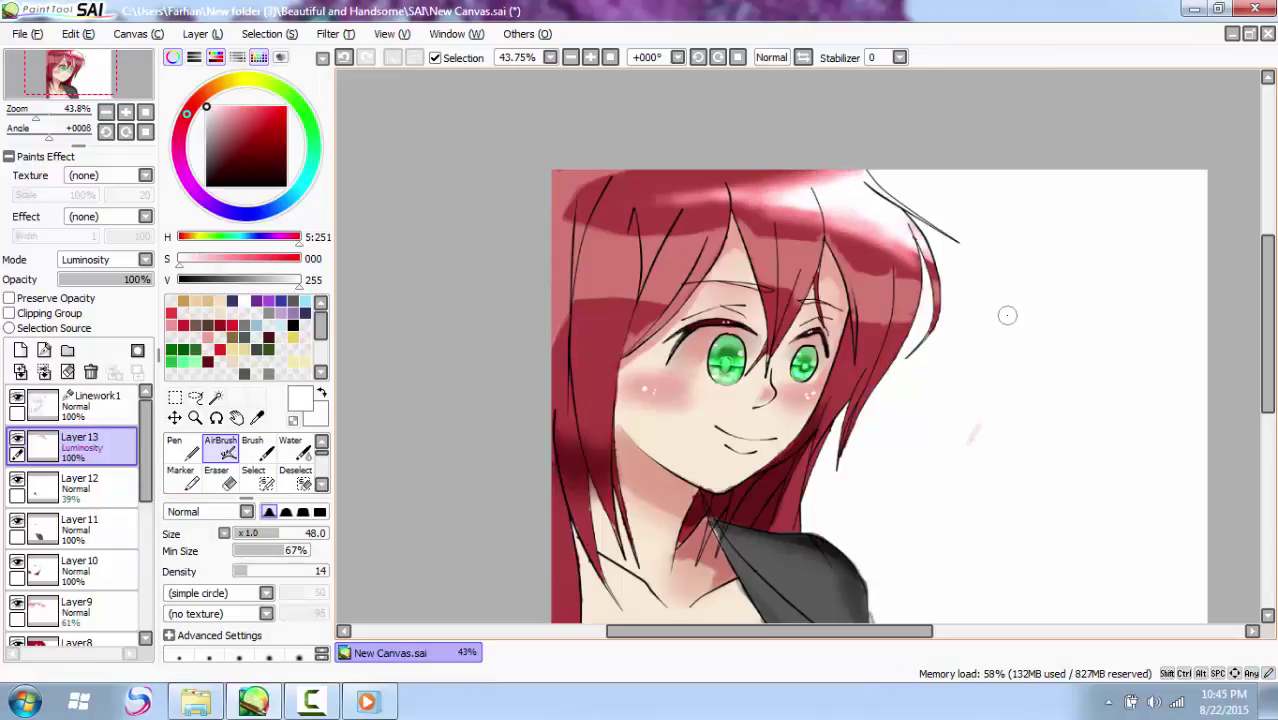
Step: Undo the pink and white highlight strokes on the crown of the hair
key(ctrl+z)
key(ctrl+z)
key(ctrl+z)
key(ctrl+z)
key(ctrl+z)
key(ctrl+z)
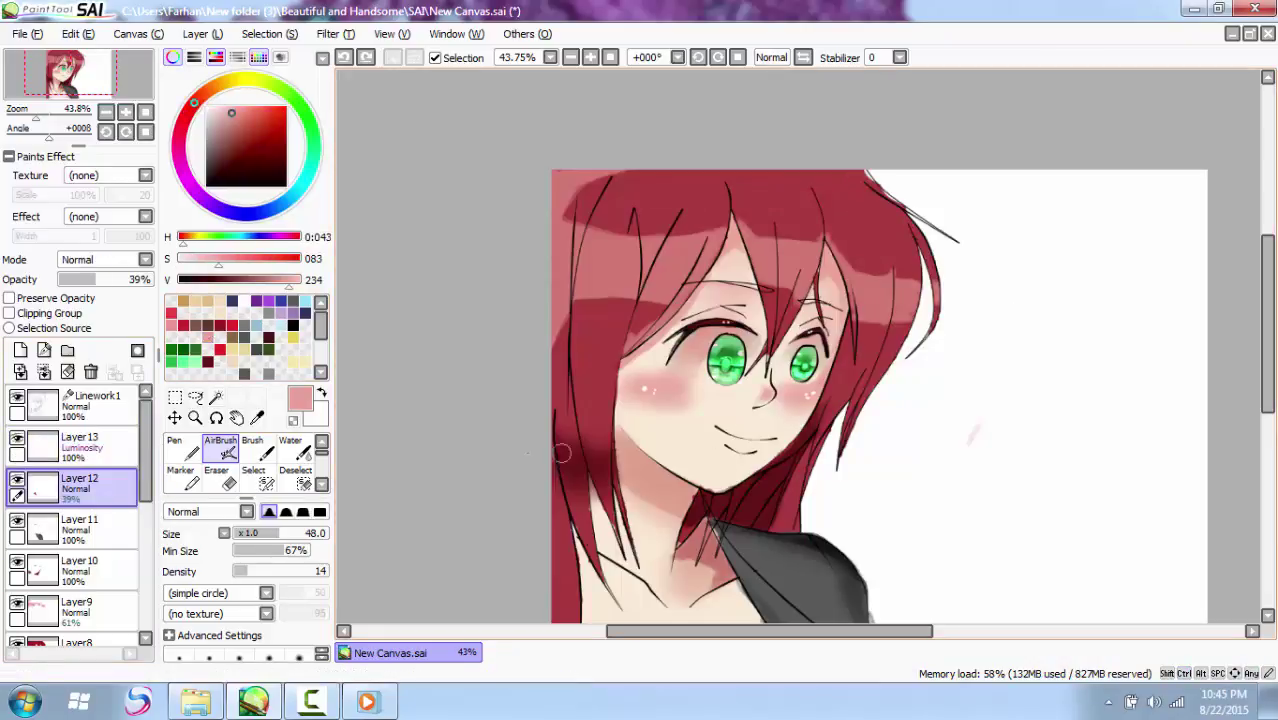
Step: Shade the jawline, the far side of the face and the far brow in salmon pink on Layer12 with Brush at size 37
click(258, 452)
mouse_move(725, 453)
mouse_down()
mouse_move(886, 448)
mouse_move(727, 460)
mouse_move(713, 471)
mouse_move(748, 470)
mouse_move(712, 474)
mouse_move(659, 453)
mouse_move(726, 478)
mouse_move(614, 416)
mouse_move(727, 487)
mouse_up()
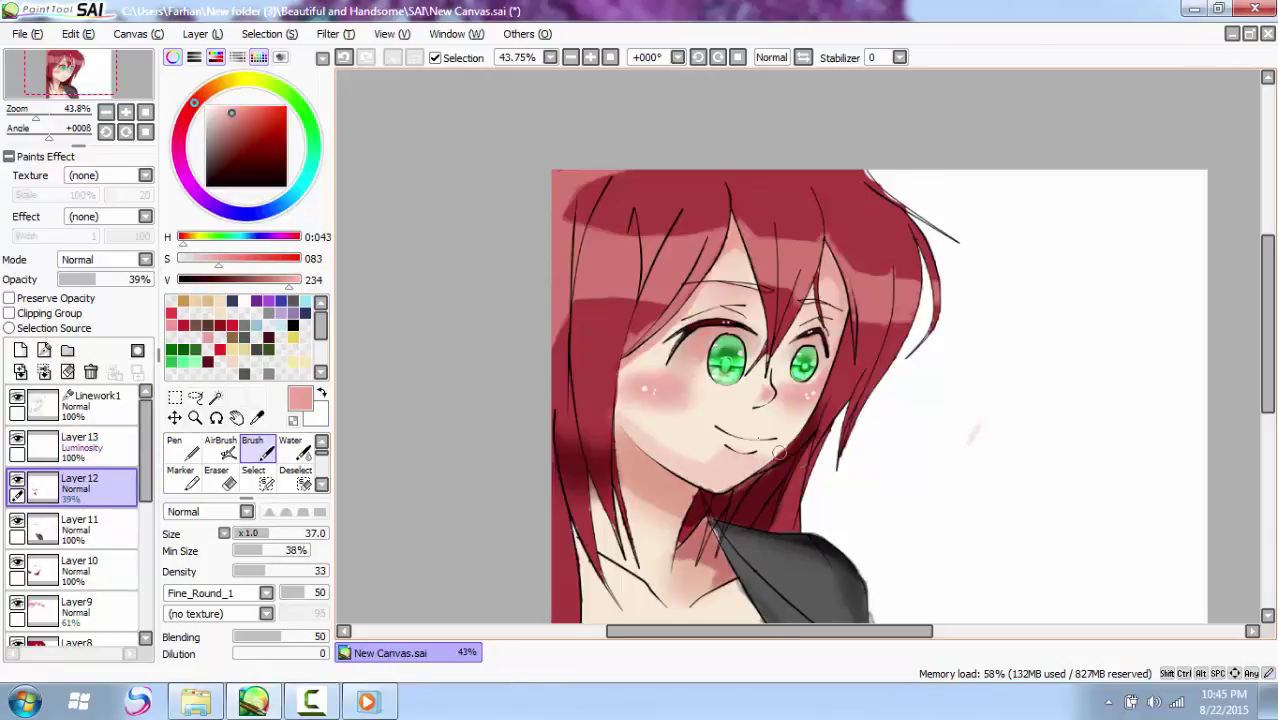
mouse_move(779, 374)
mouse_down()
mouse_move(775, 407)
mouse_move(749, 420)
mouse_move(769, 417)
mouse_move(764, 453)
mouse_move(790, 430)
mouse_up()
drag(808, 308, 795, 333)
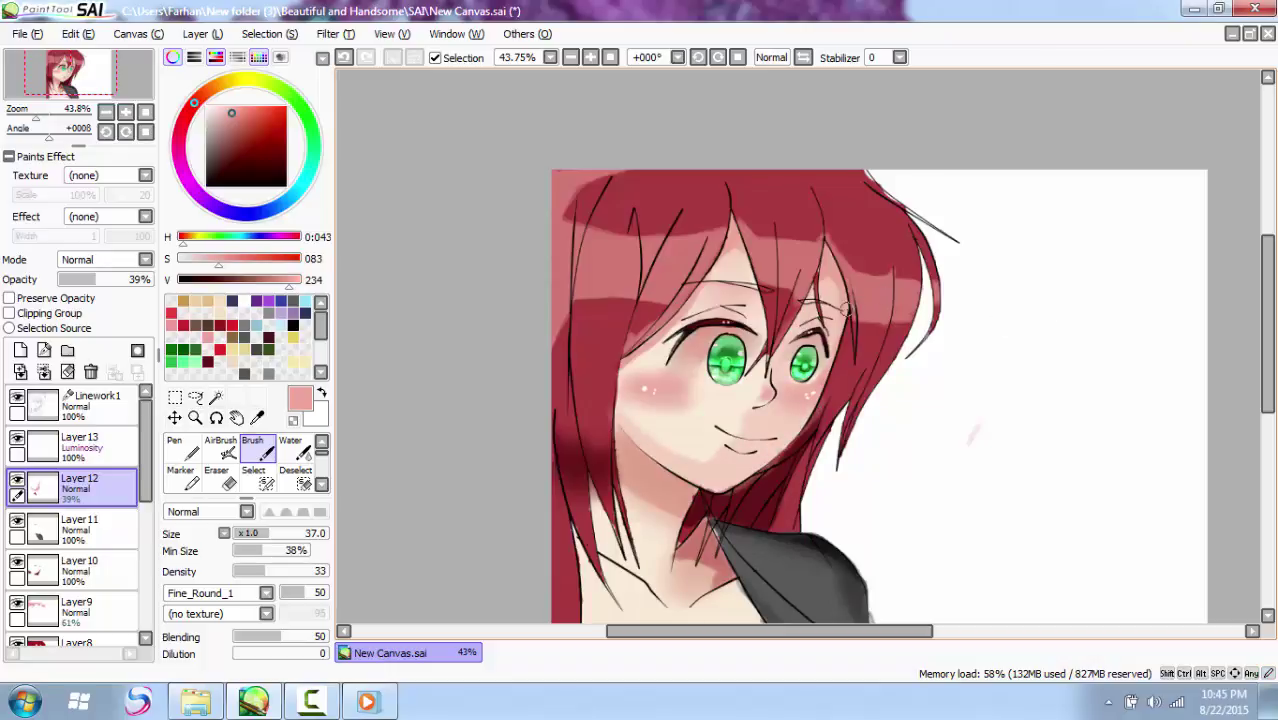